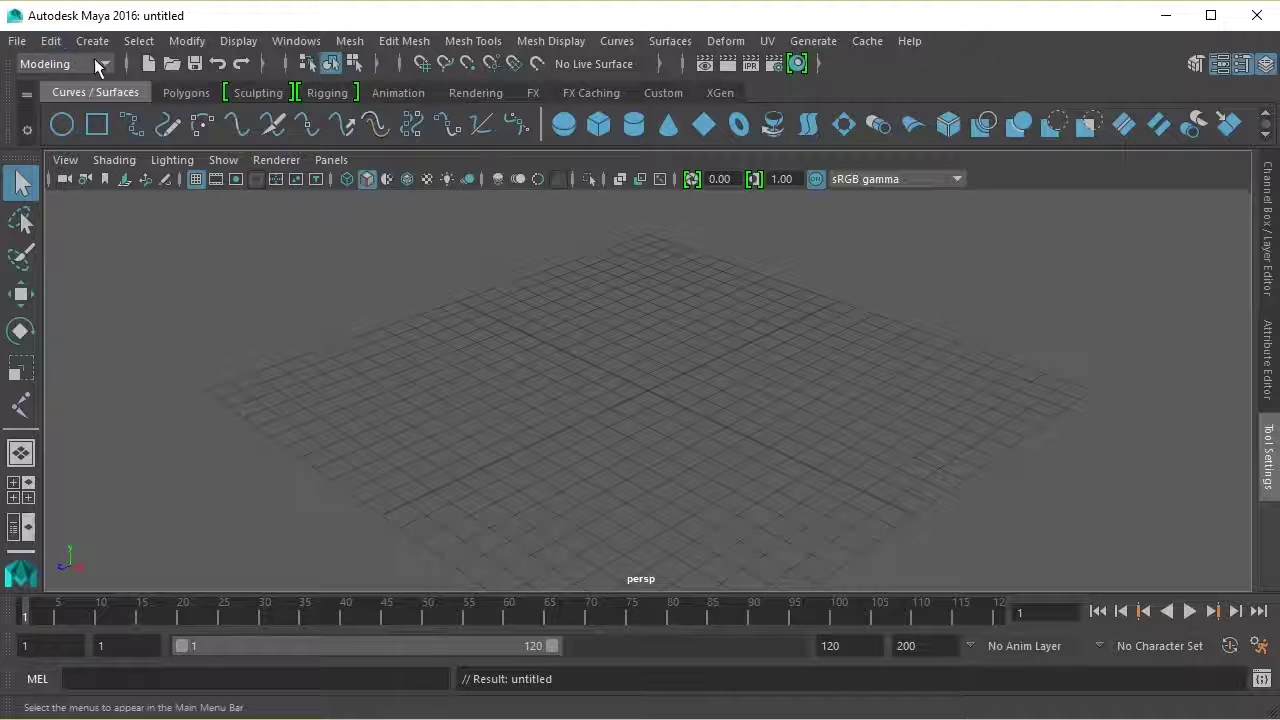
Step: Switch Maya to the Animation menu set and show the Rigging shelf
left_click(104, 64)
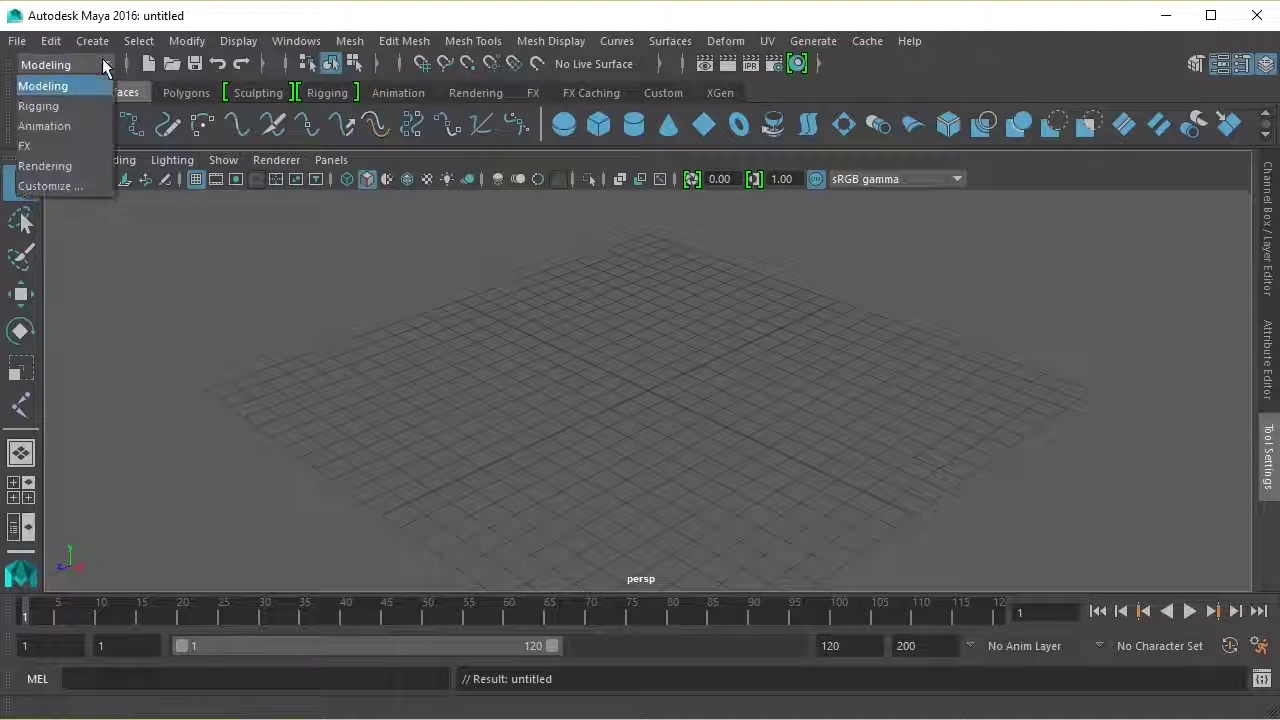
left_click(60, 128)
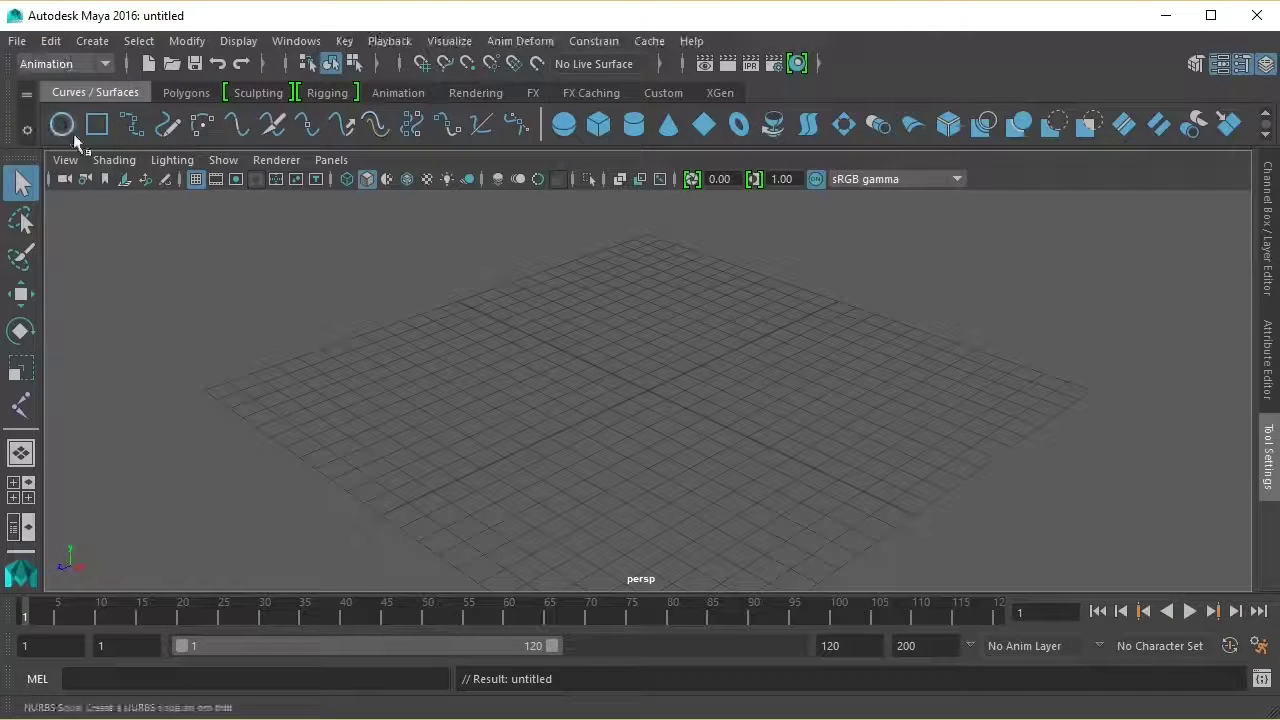
left_click(323, 92)
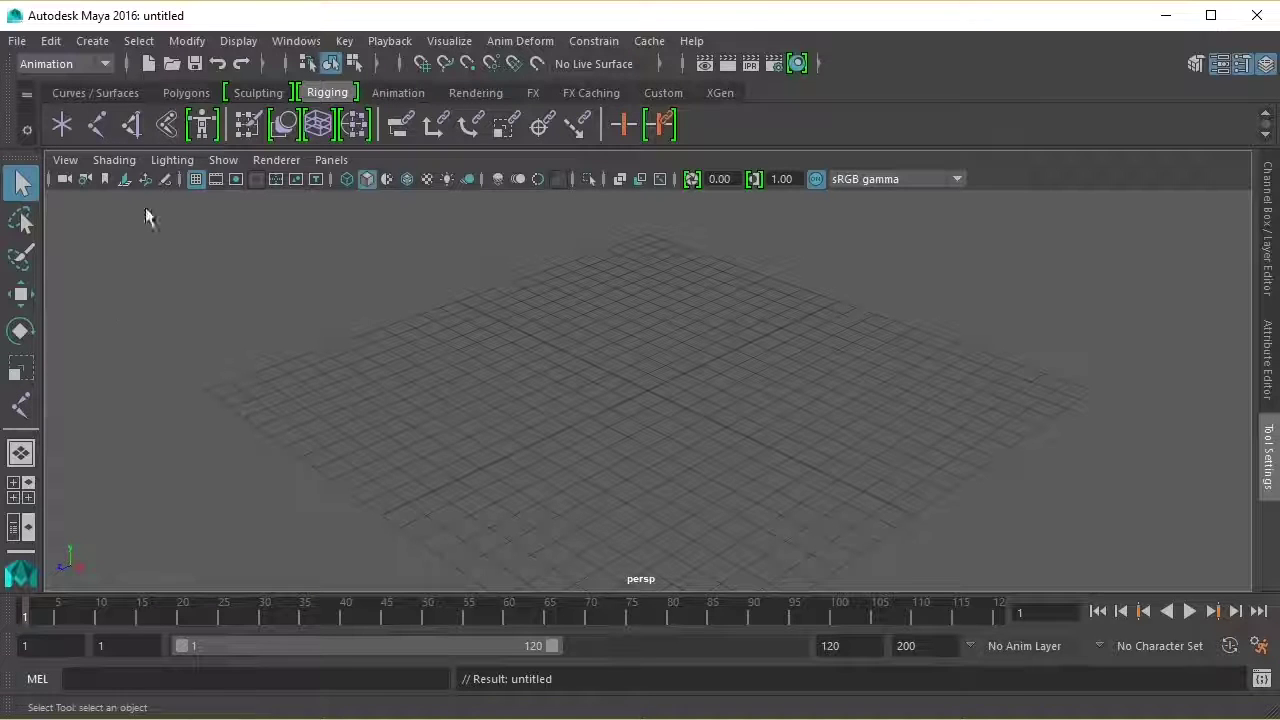
Step: Create a zigzag four-joint chain, joint1 to joint4, with the Joint Tool in the perspective view
left_click(98, 126)
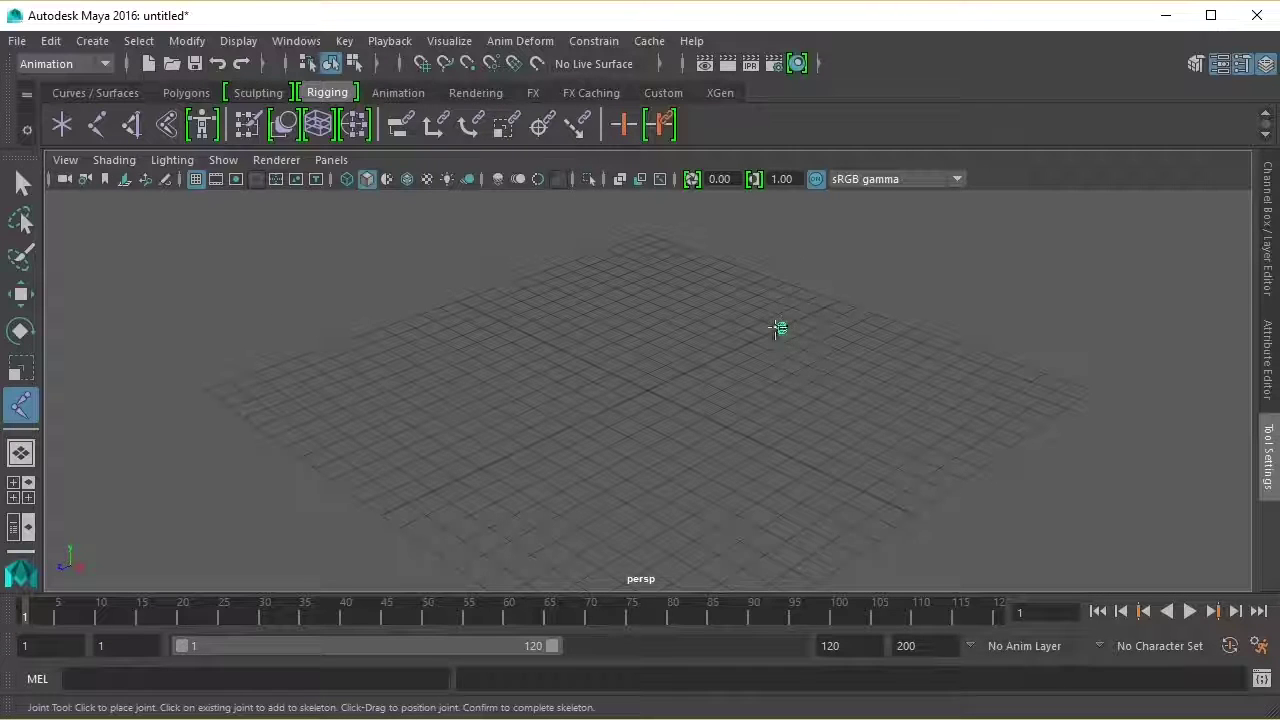
left_click(562, 347)
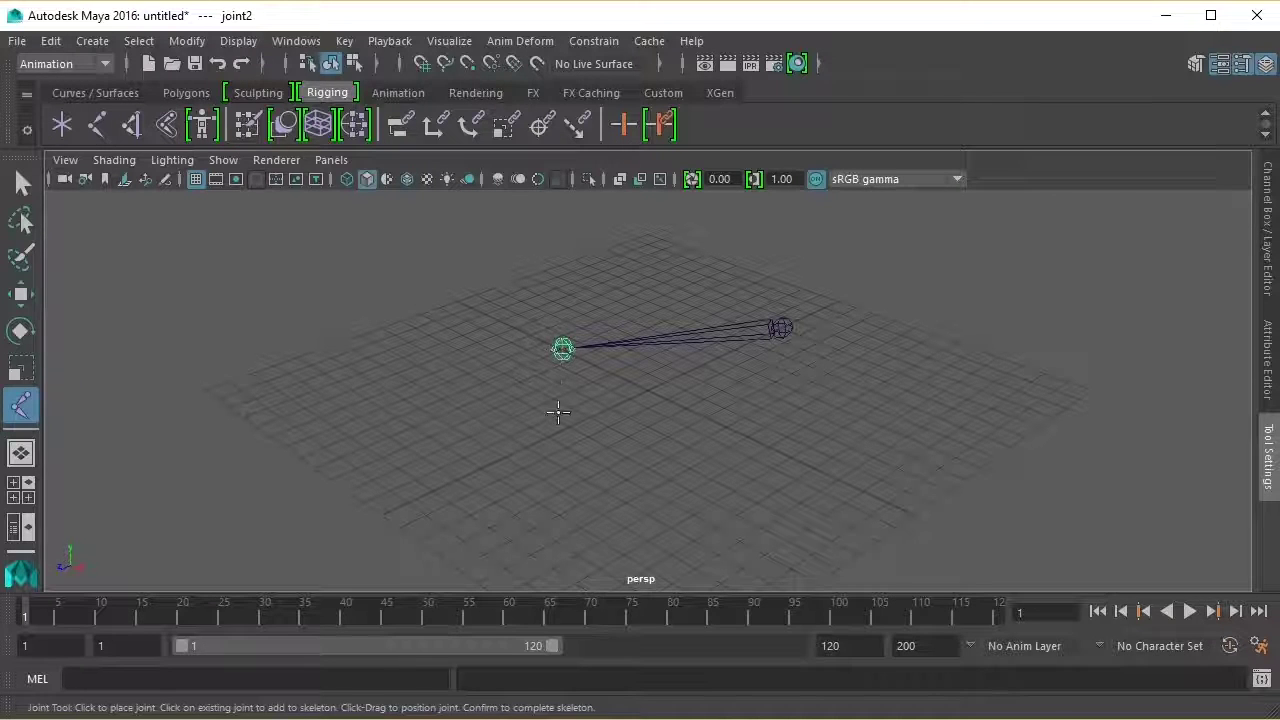
left_click(545, 480)
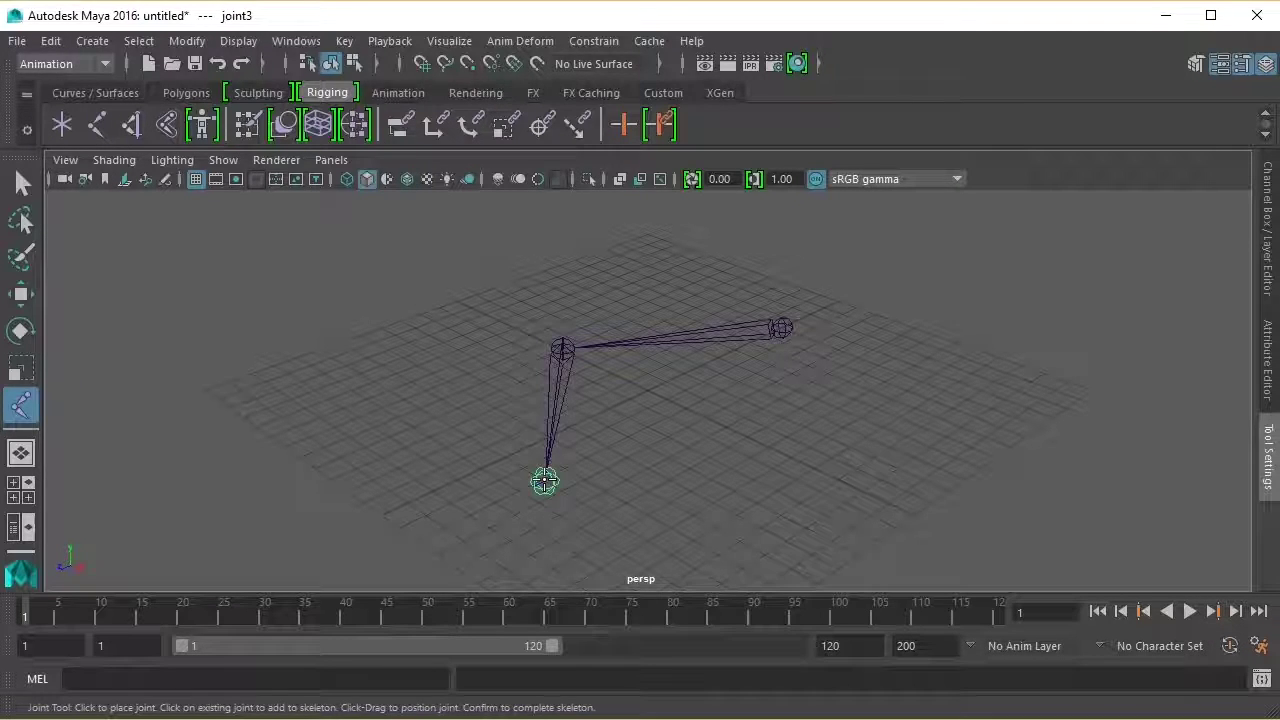
left_click(344, 460)
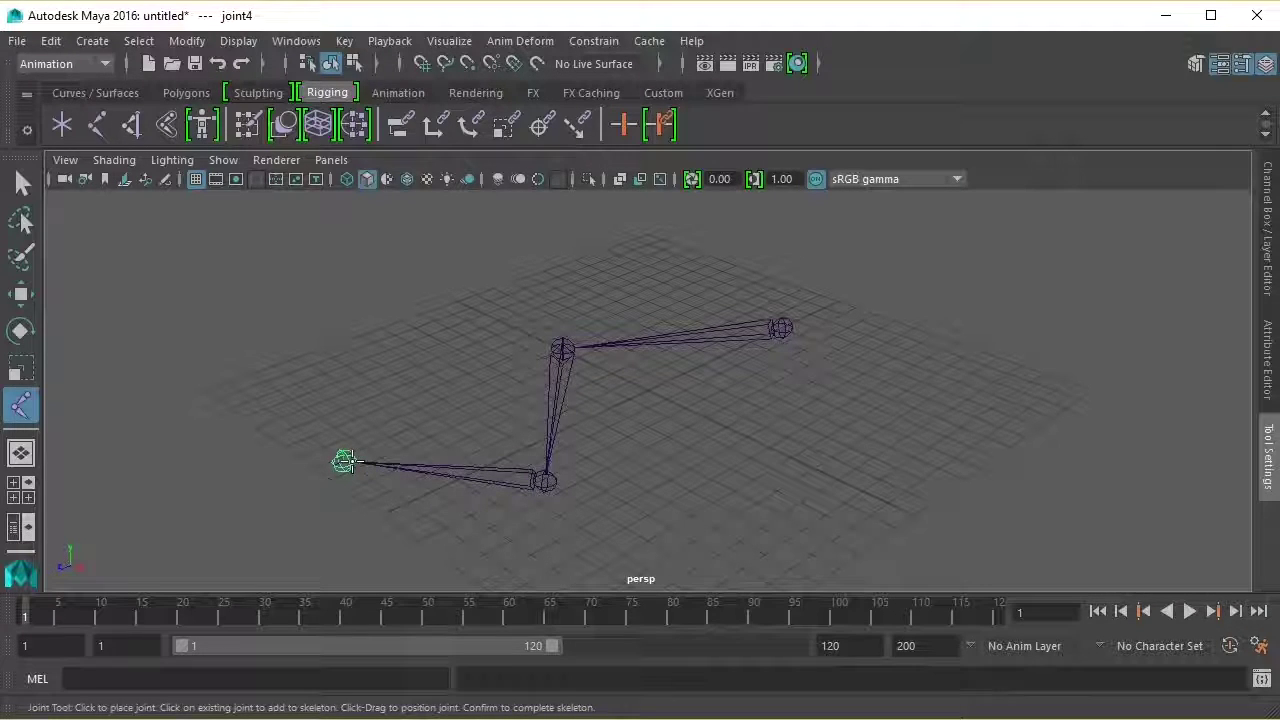
key("Return")
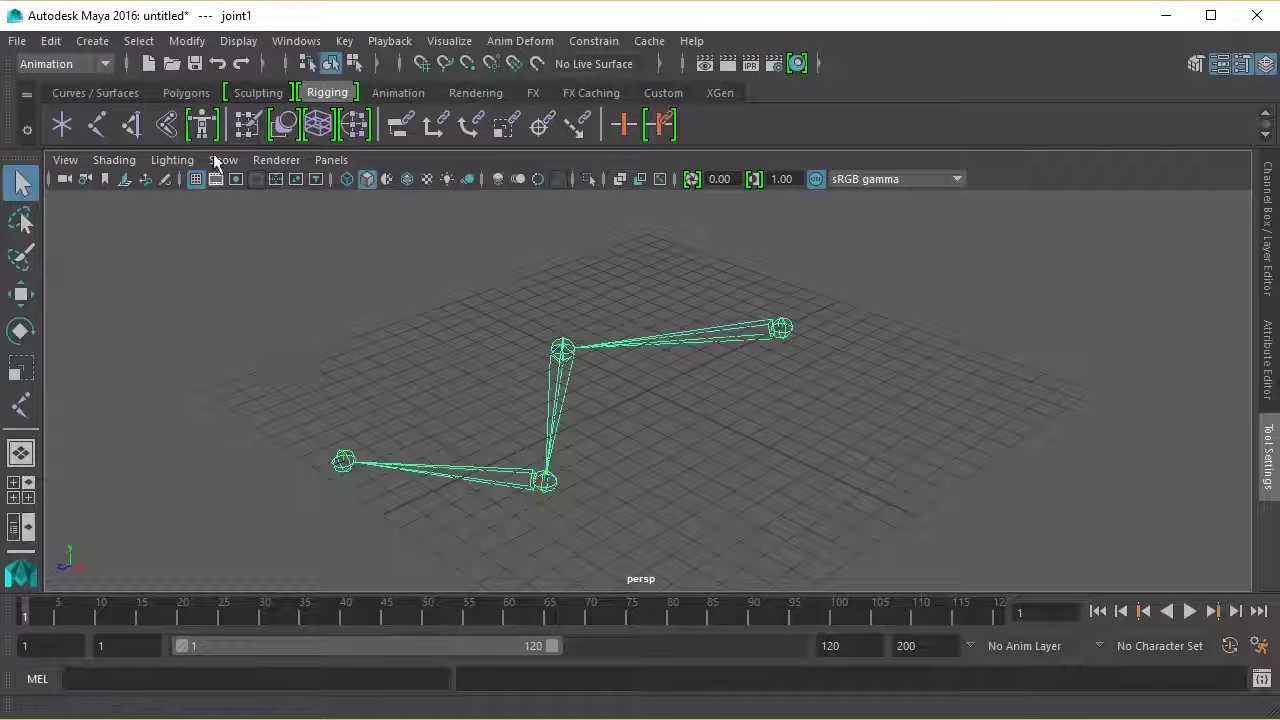
Step: Open the Outliner and expand joint1, joint2 and joint3 to reveal the full hierarchy
left_click(292, 41)
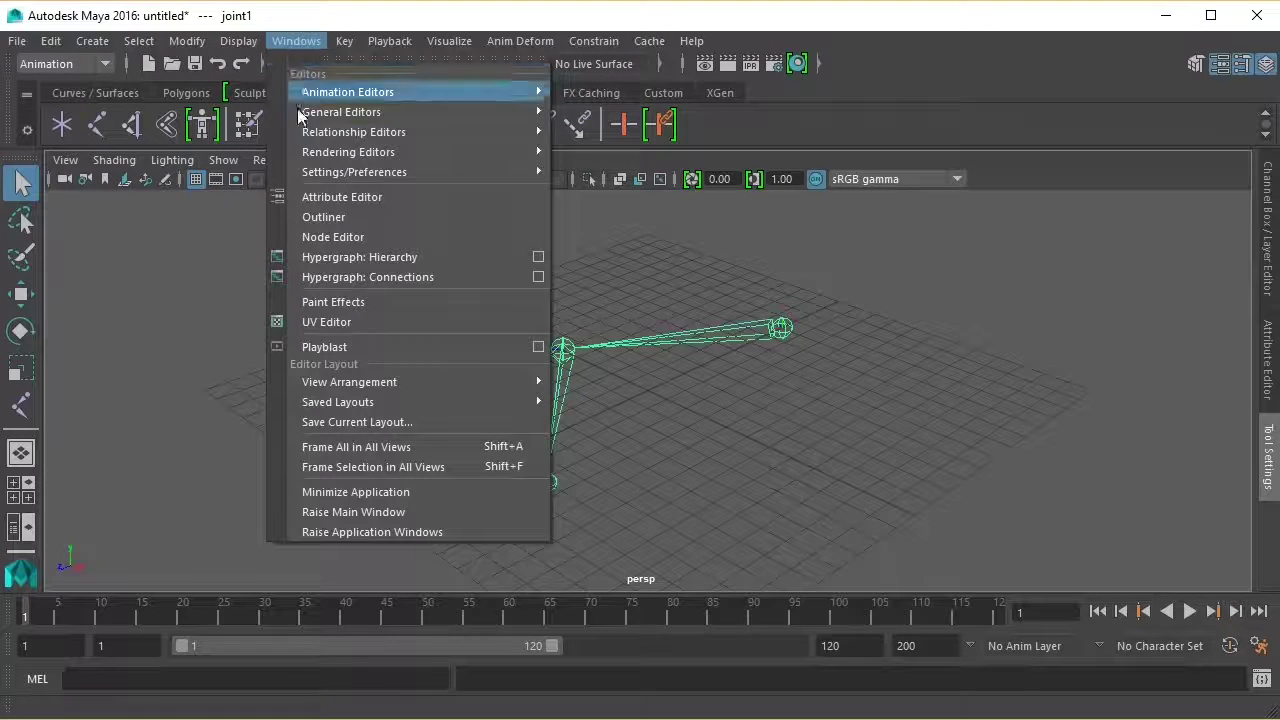
left_click(309, 217)
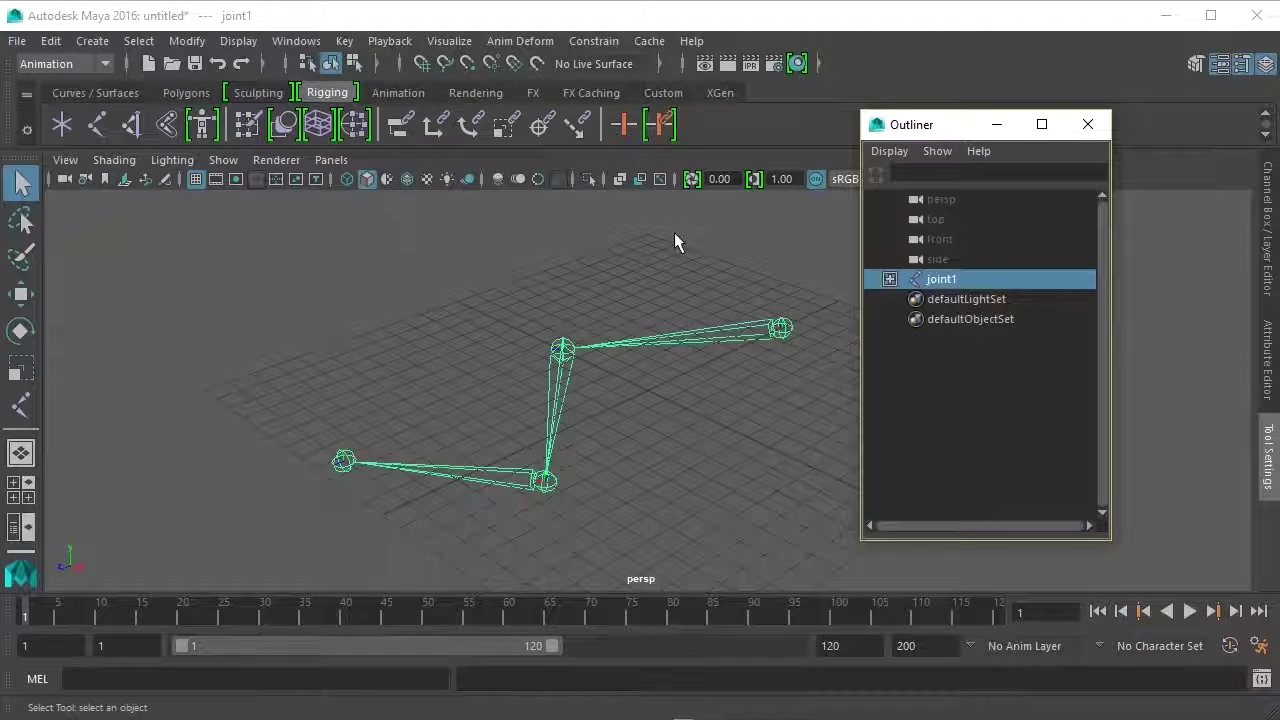
left_click(889, 279)
left_click(909, 299)
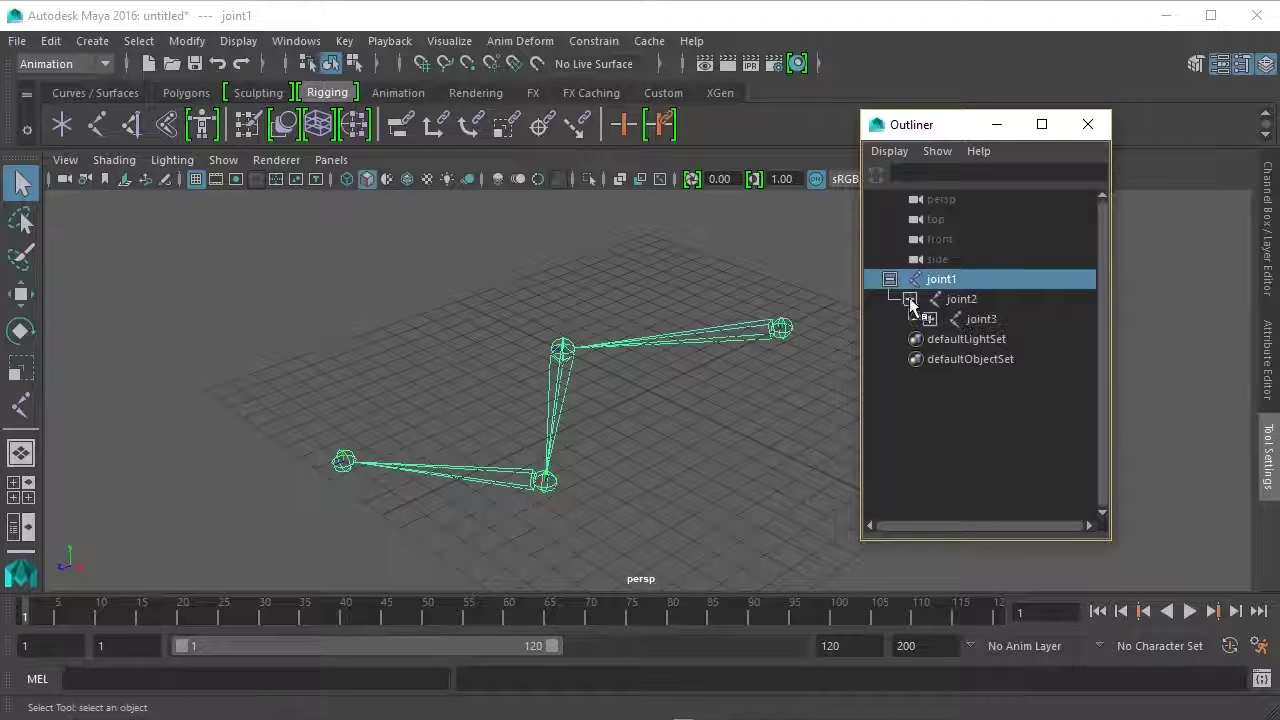
left_click(929, 319)
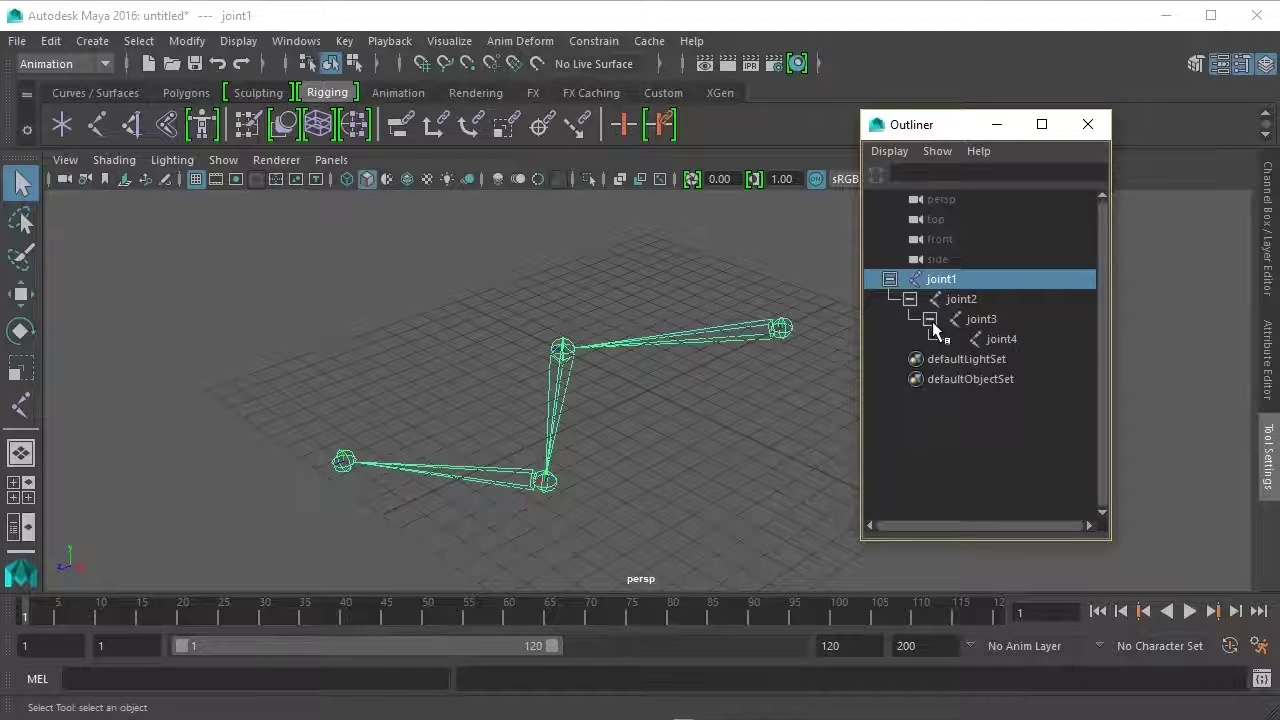
Step: Select joint4, joint3 and joint2 in turn, ending with joint1 selected
left_click(990, 339)
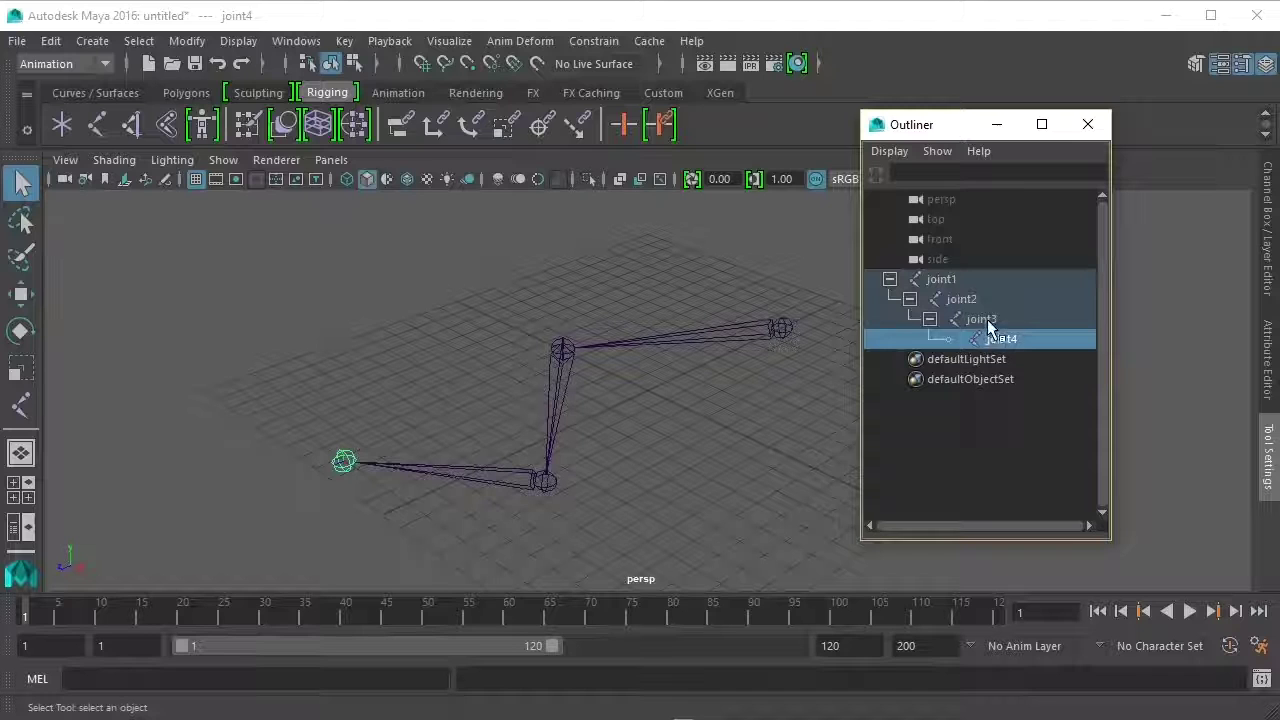
left_click(983, 320)
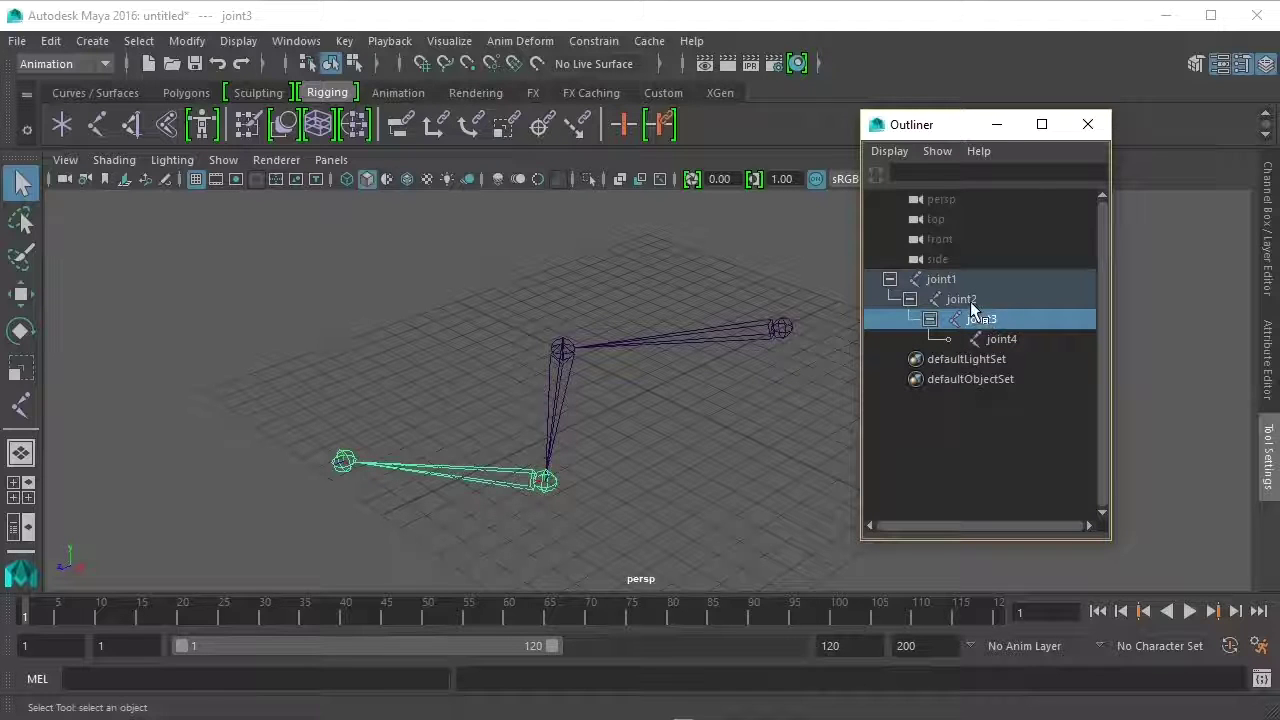
left_click(970, 302)
left_click(949, 284)
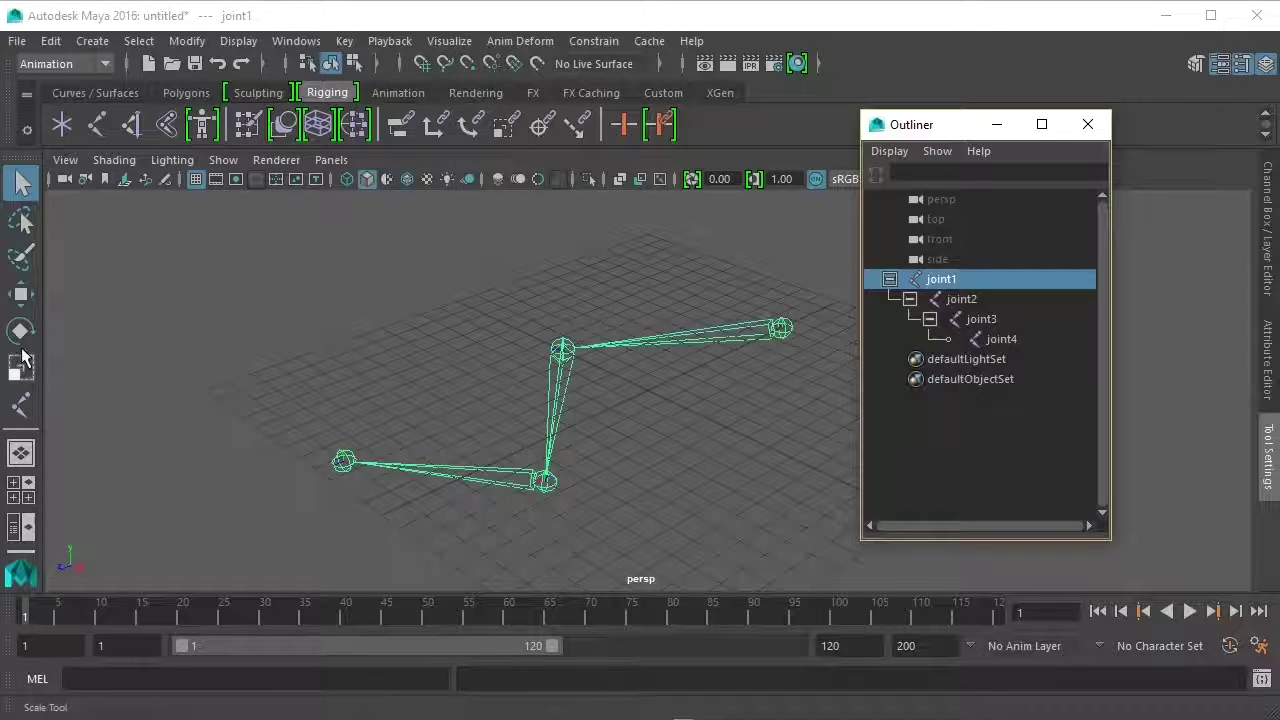
Step: With the Move tool, slide the whole chain along X and back
left_click(21, 293)
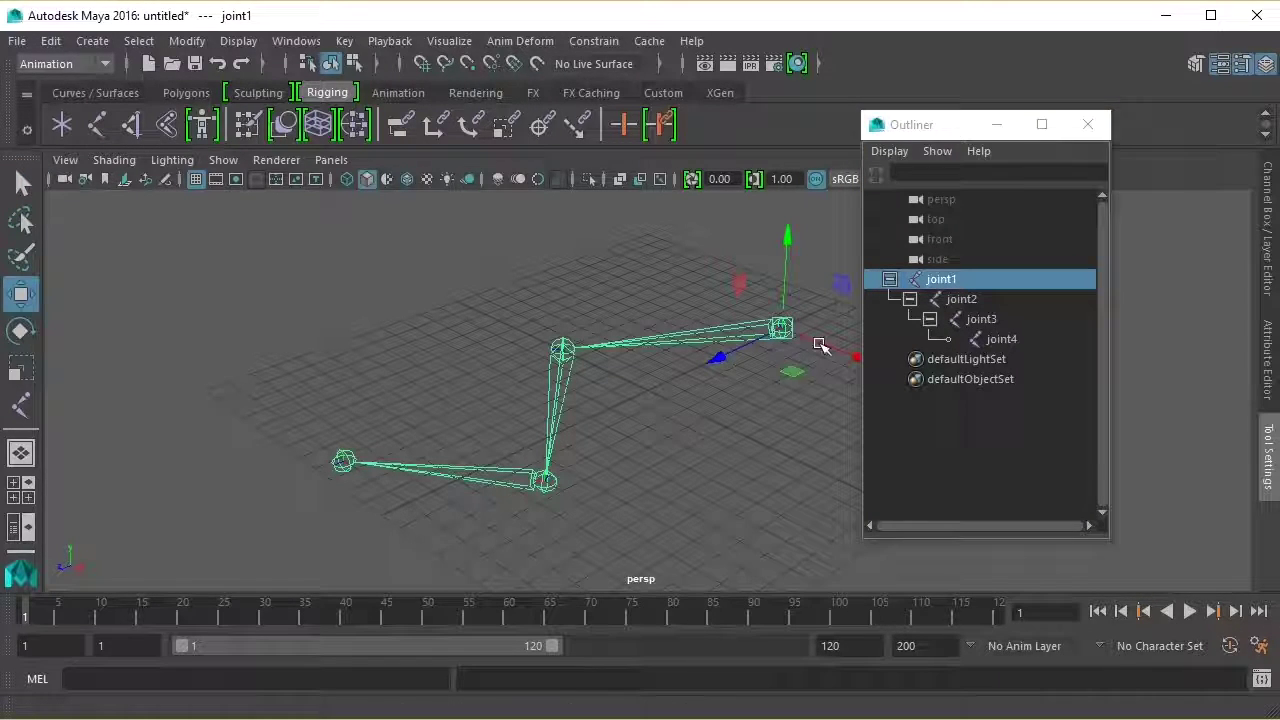
left_click_drag(832, 352, 726, 277)
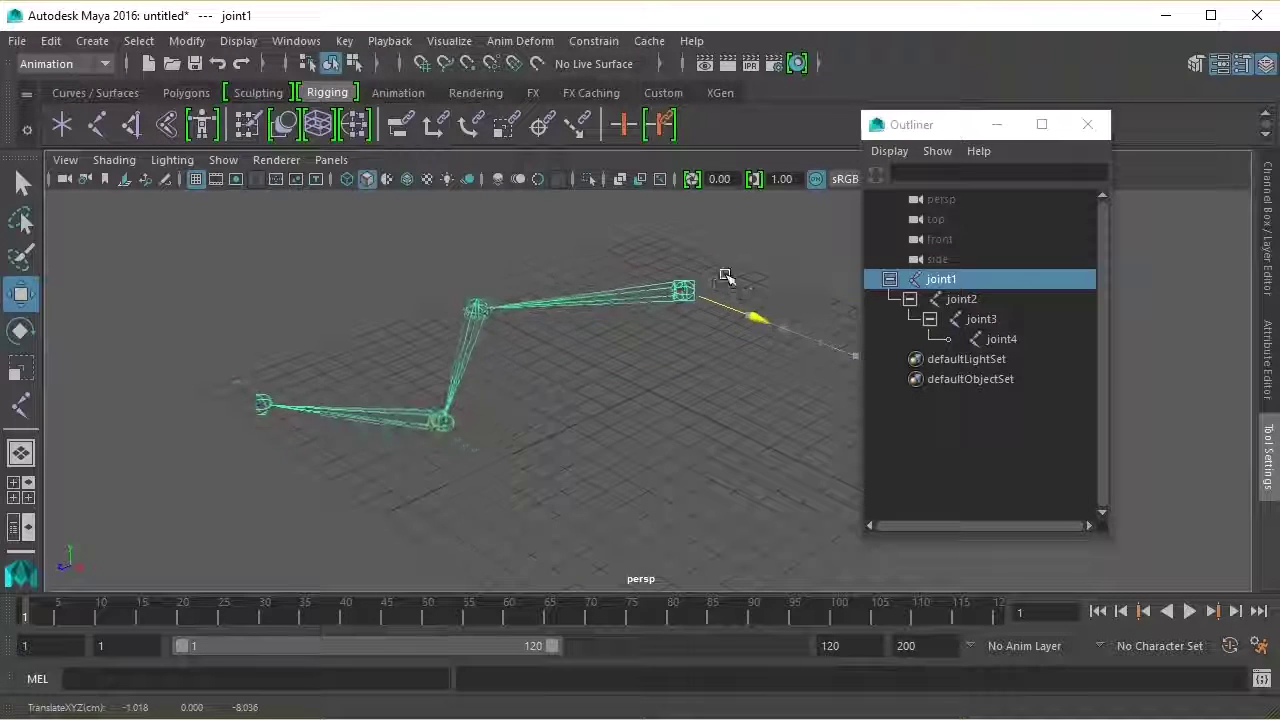
left_click_drag(726, 277, 822, 343)
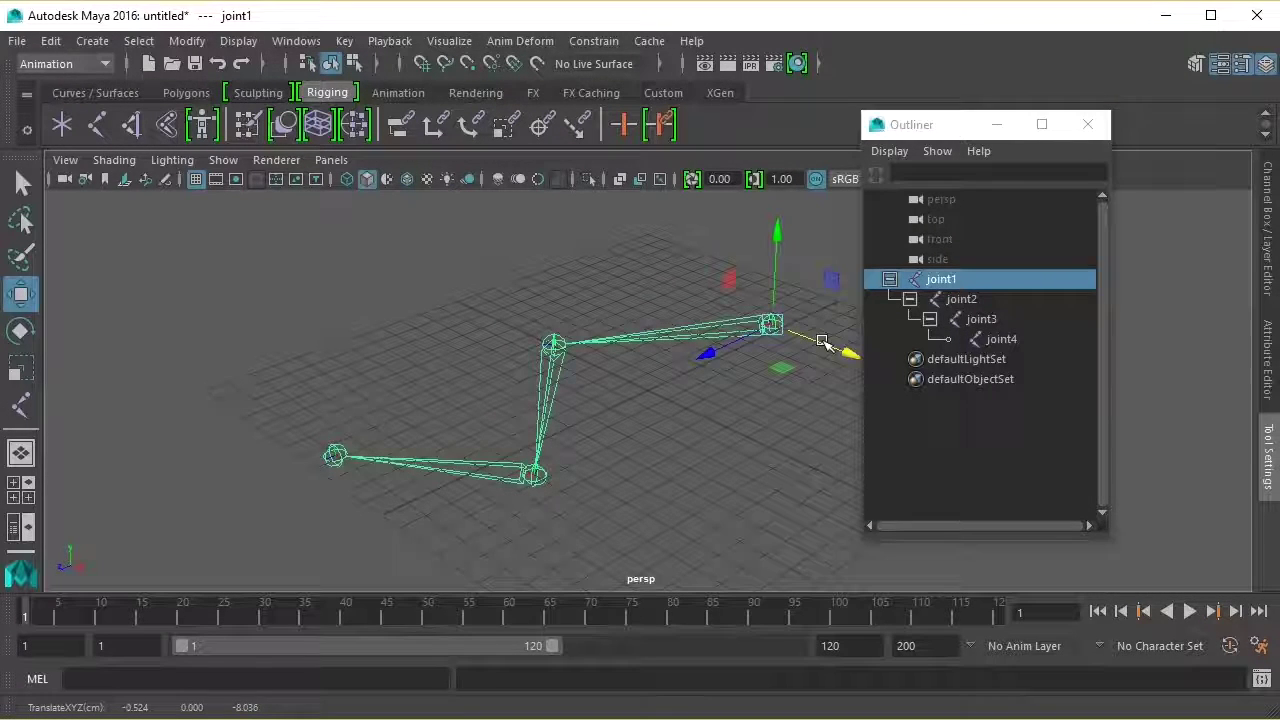
Step: Shift joint2, joint3 and joint4 each along X, then reselect joint3
left_click(960, 300)
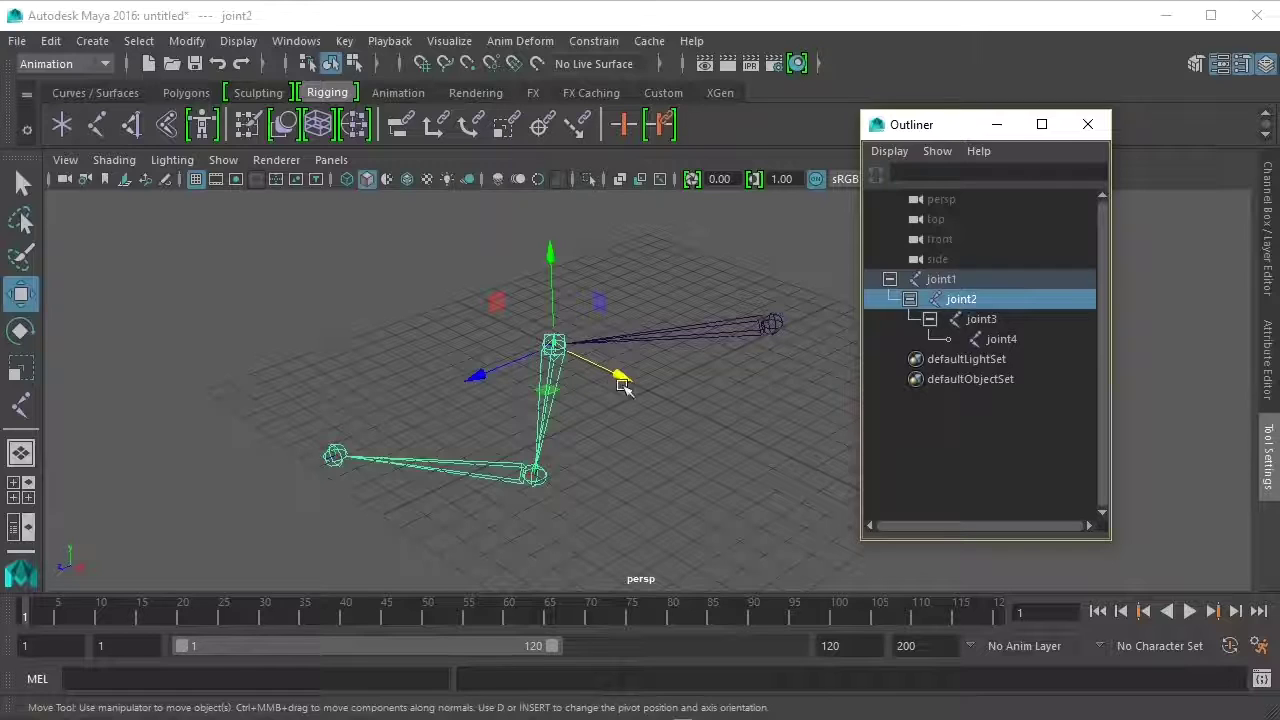
mouse_move(618, 377)
left_mouse_down()
mouse_move(562, 341)
mouse_move(849, 491)
mouse_move(596, 342)
left_mouse_up()
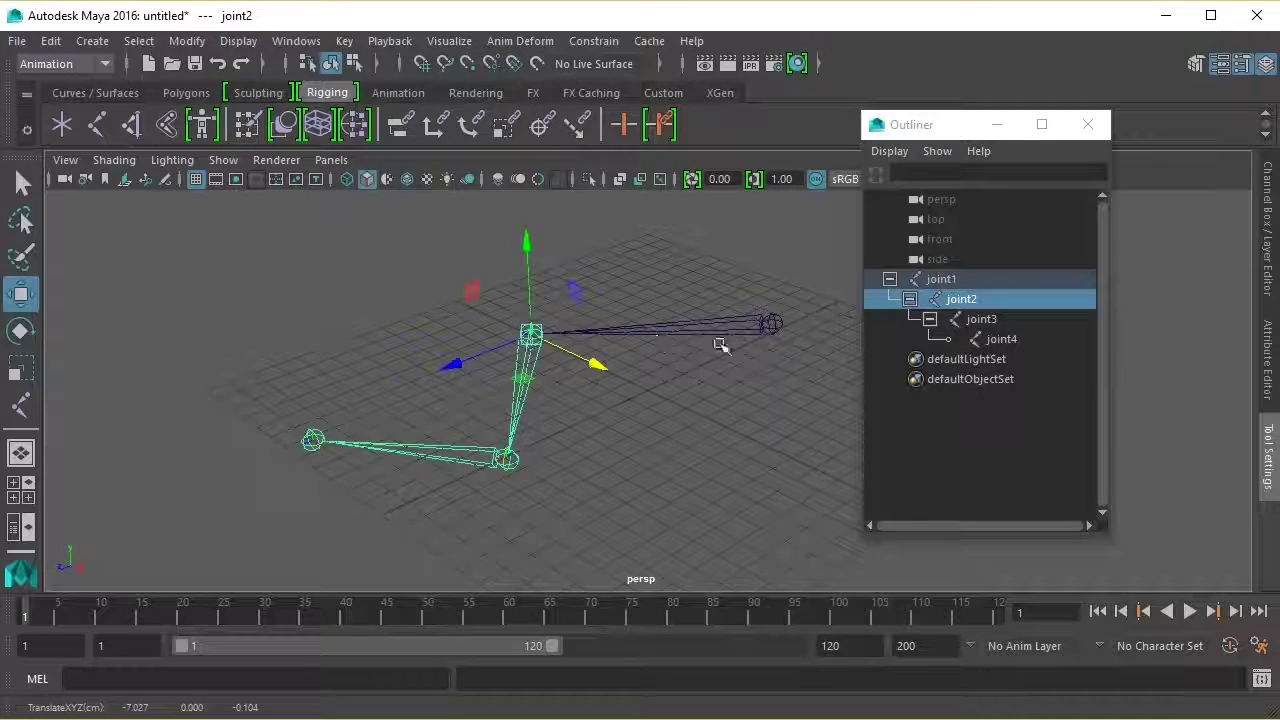
left_click(980, 320)
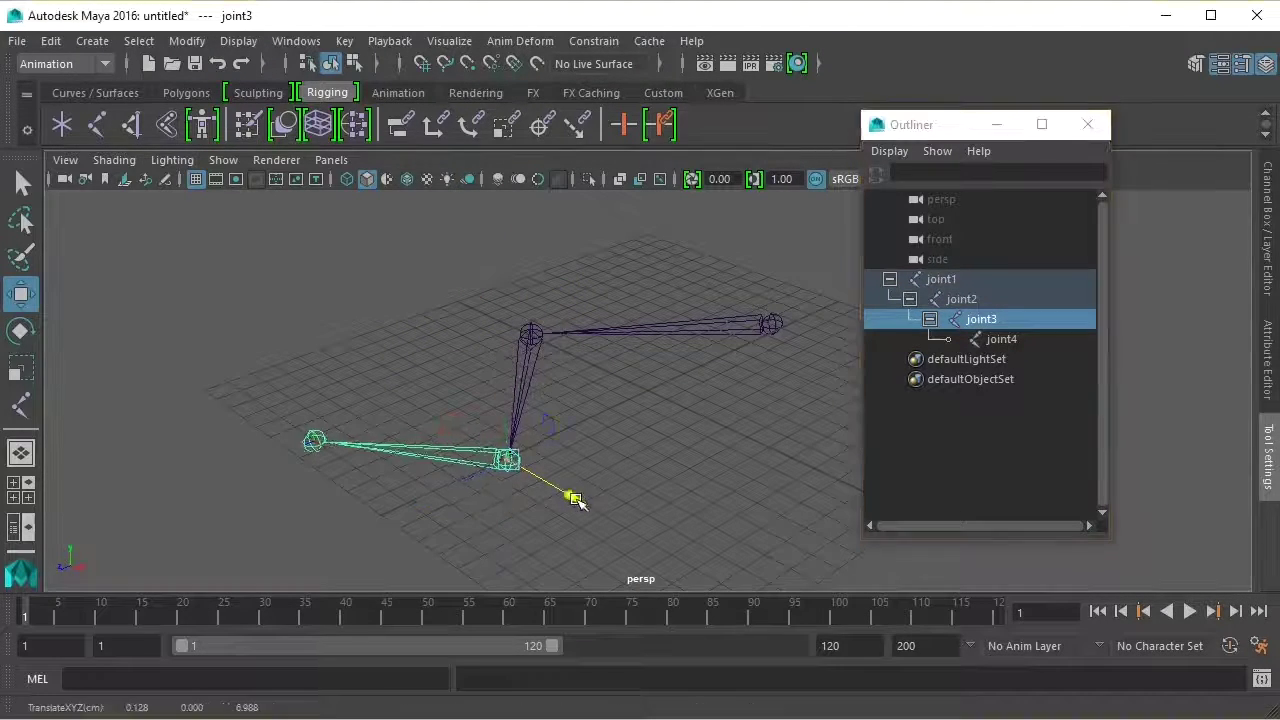
mouse_move(578, 500)
left_mouse_down()
mouse_move(734, 597)
mouse_move(600, 494)
left_mouse_up()
left_click(1001, 340)
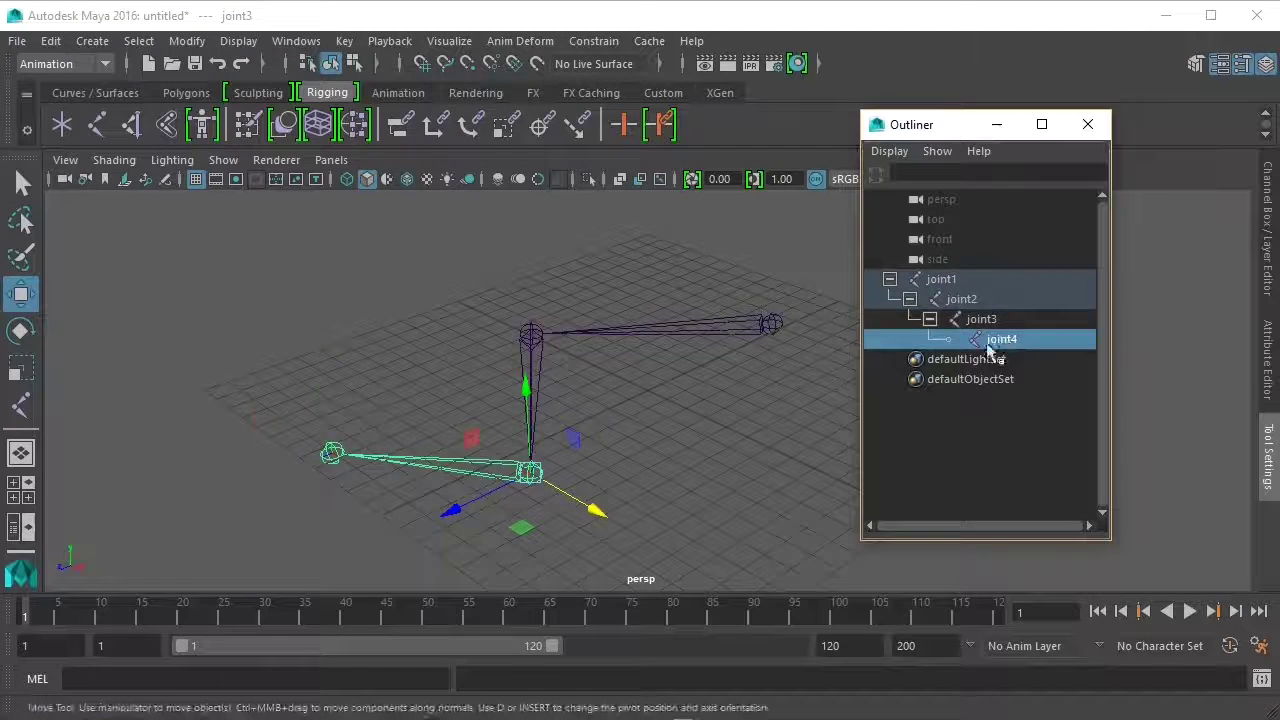
mouse_move(363, 480)
left_mouse_down()
mouse_move(468, 538)
mouse_move(394, 476)
left_mouse_up()
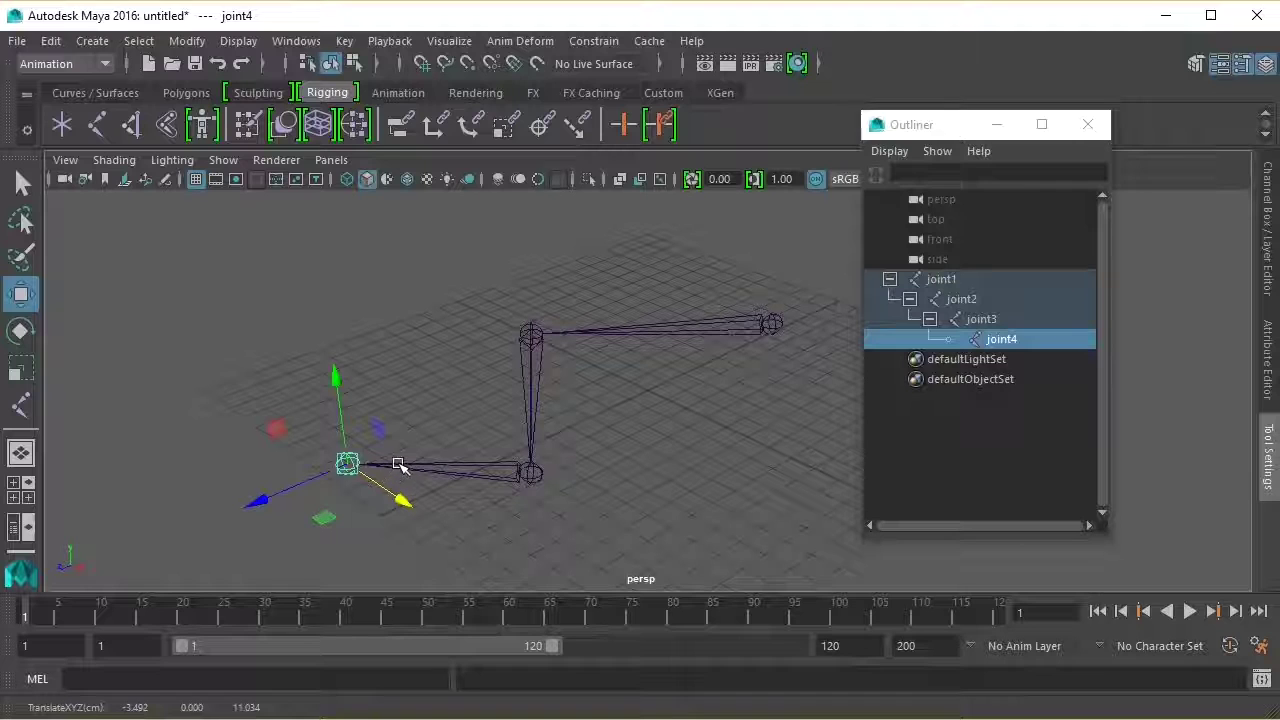
left_click(531, 472)
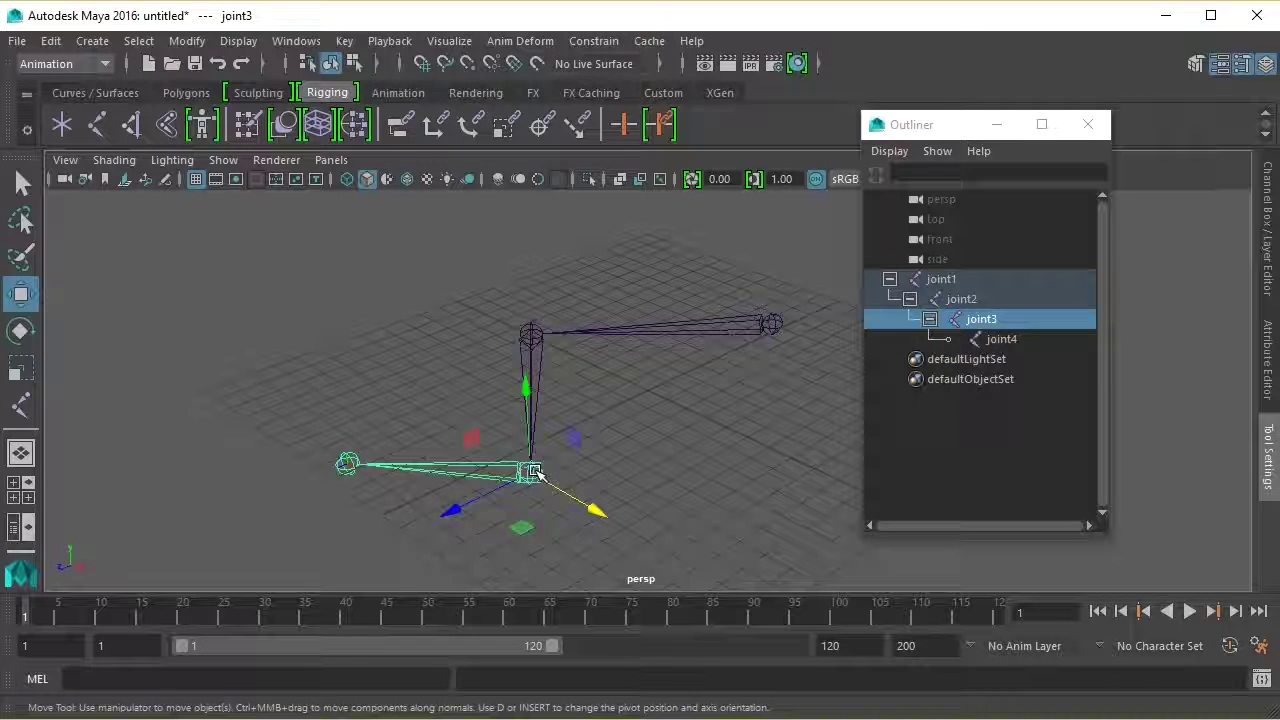
Step: Rotate joint3, joint2 and joint1 about Y, leaving joint1 at -13.2 degrees, then return to Select
left_click(20, 330)
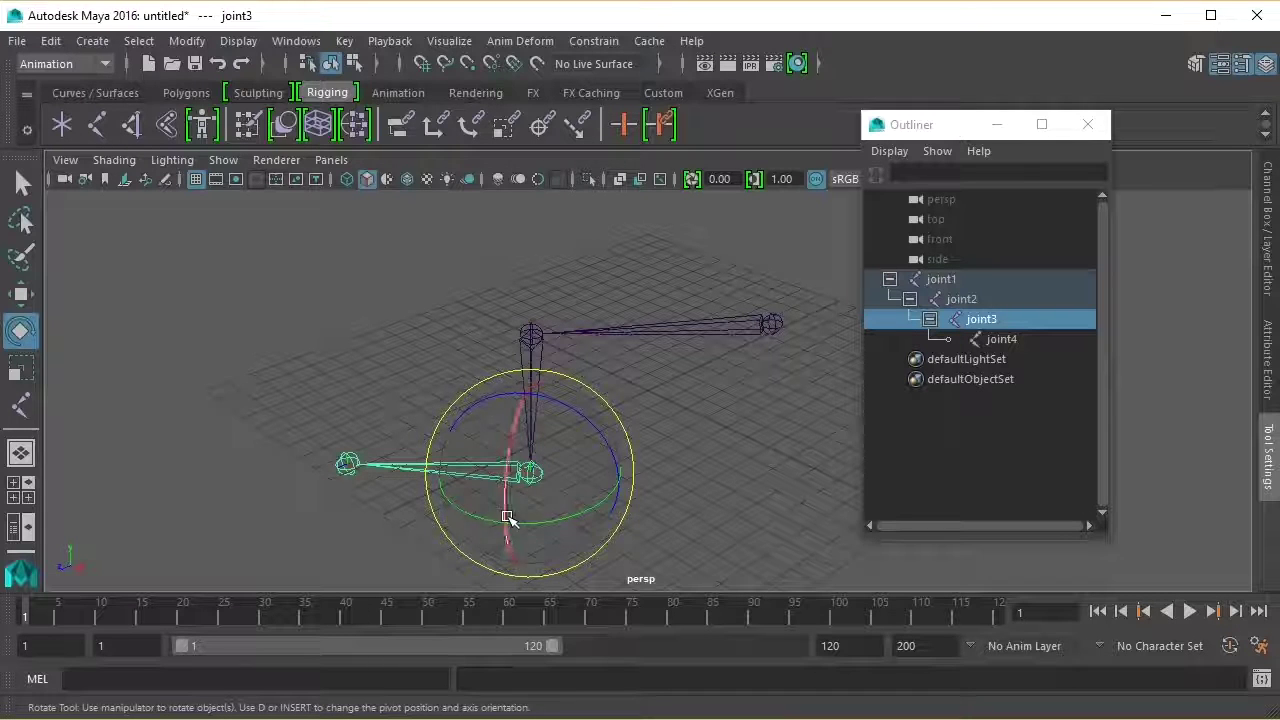
mouse_move(528, 523)
left_mouse_down()
mouse_move(440, 488)
mouse_move(523, 500)
left_mouse_up()
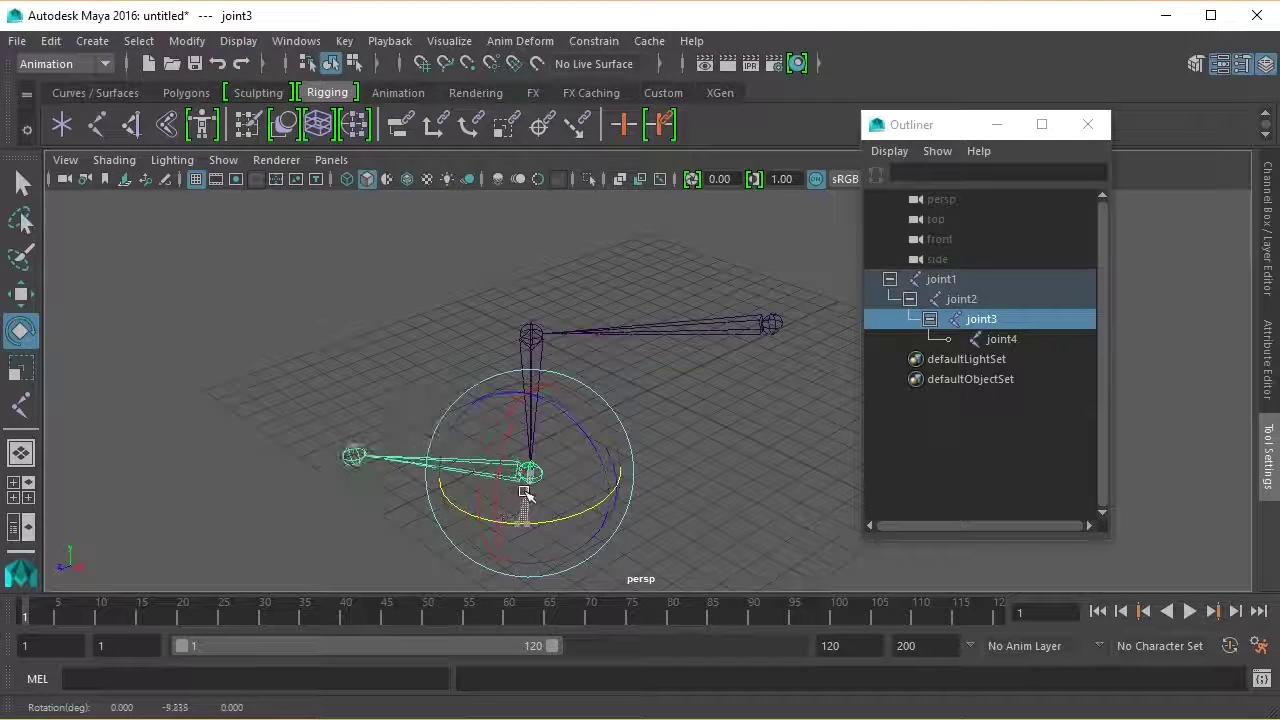
left_click(532, 335)
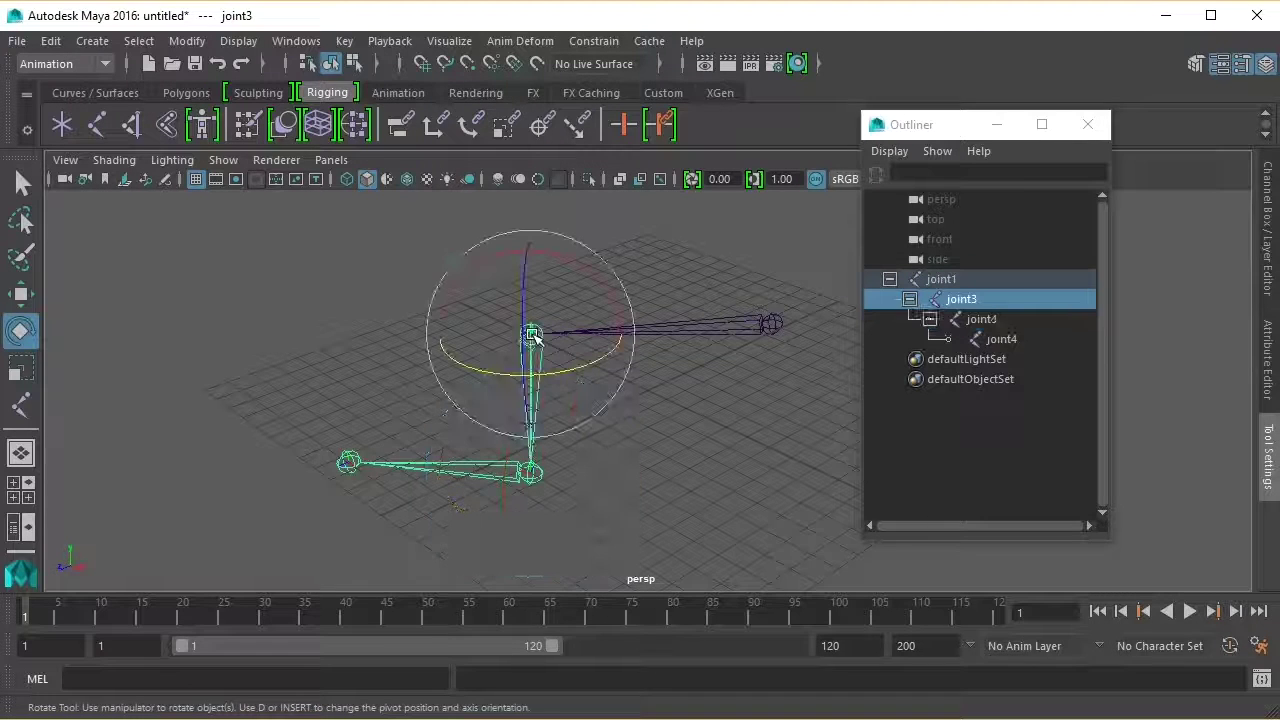
mouse_move(573, 369)
left_mouse_down()
mouse_move(505, 361)
mouse_move(586, 380)
left_mouse_up()
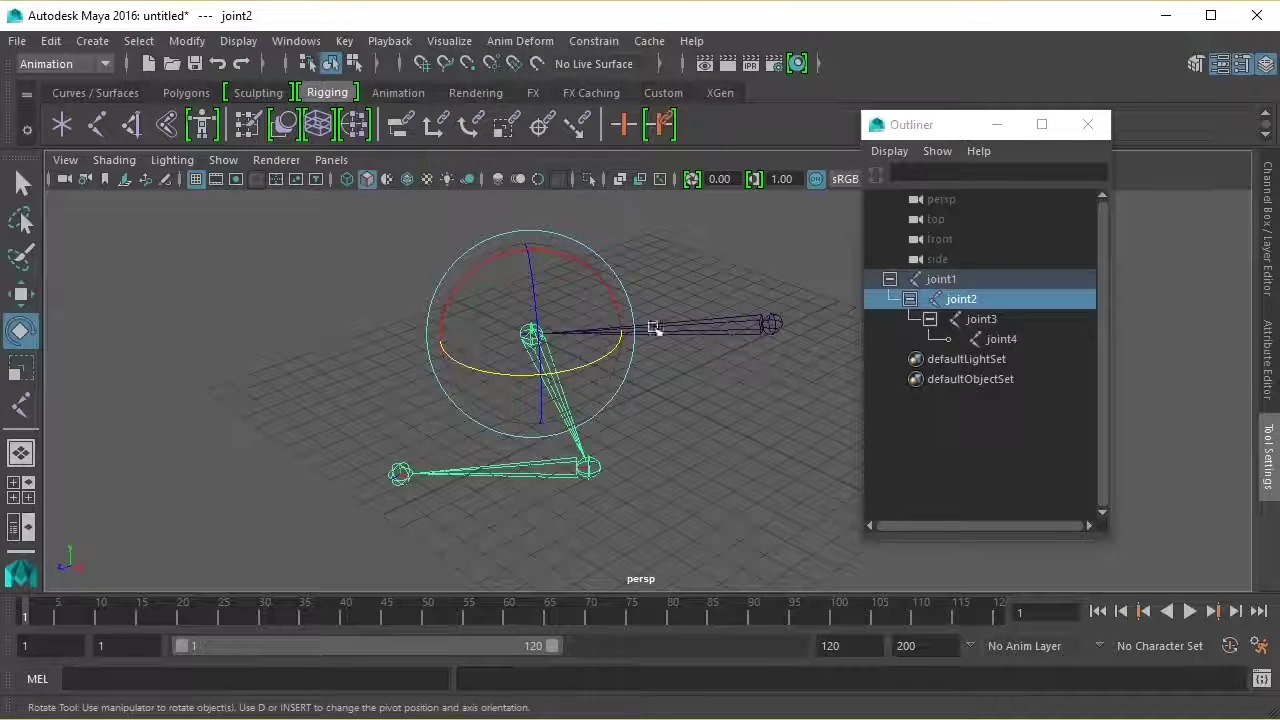
left_click(760, 322)
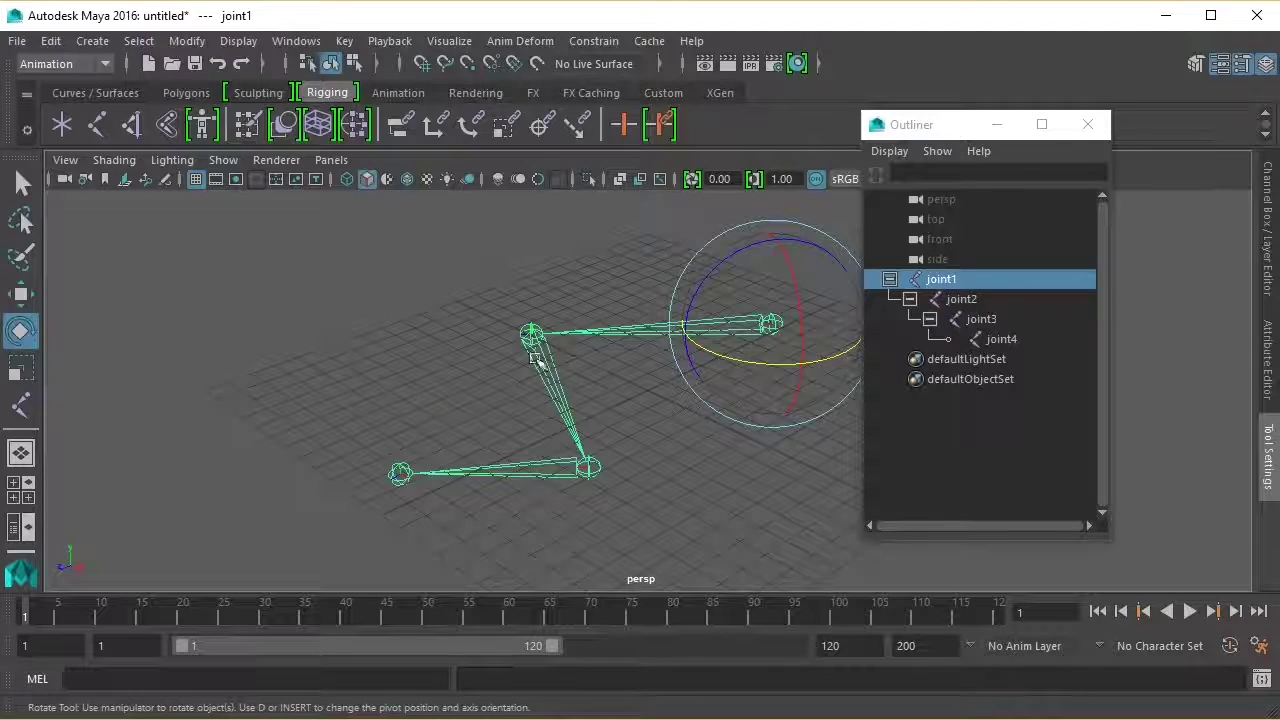
left_click_drag(760, 362, 691, 350)
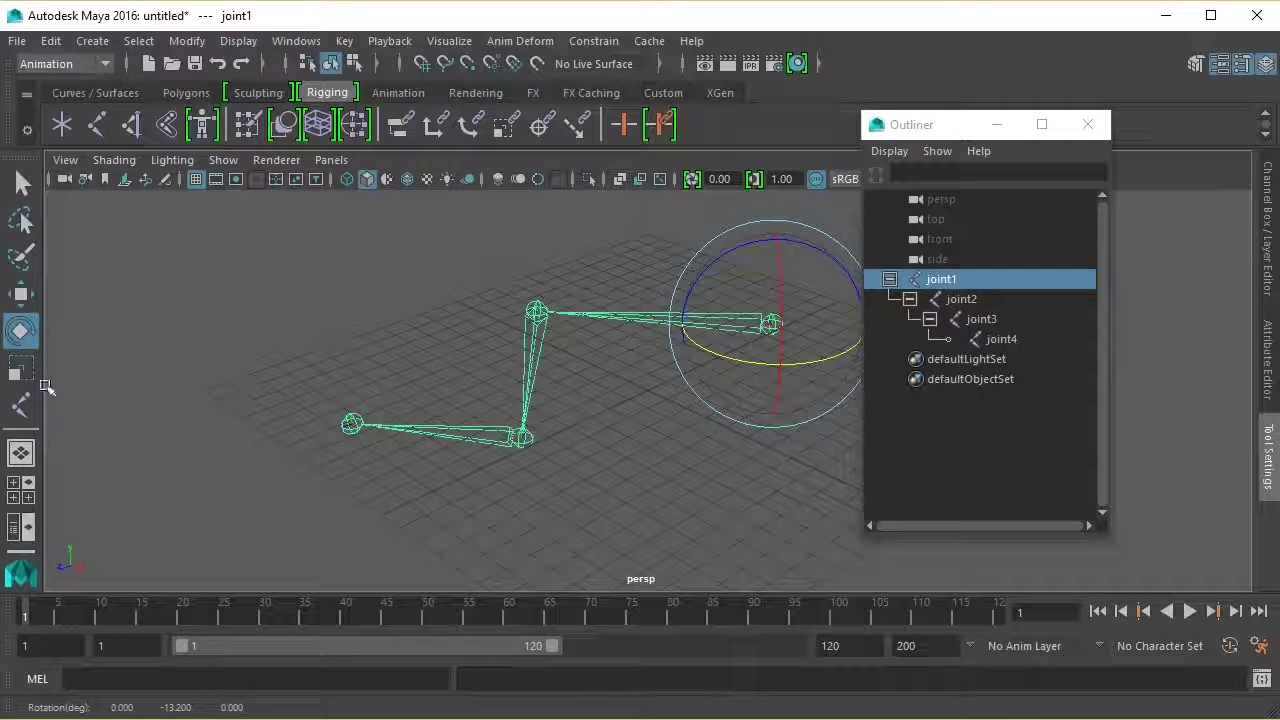
left_click(22, 183)
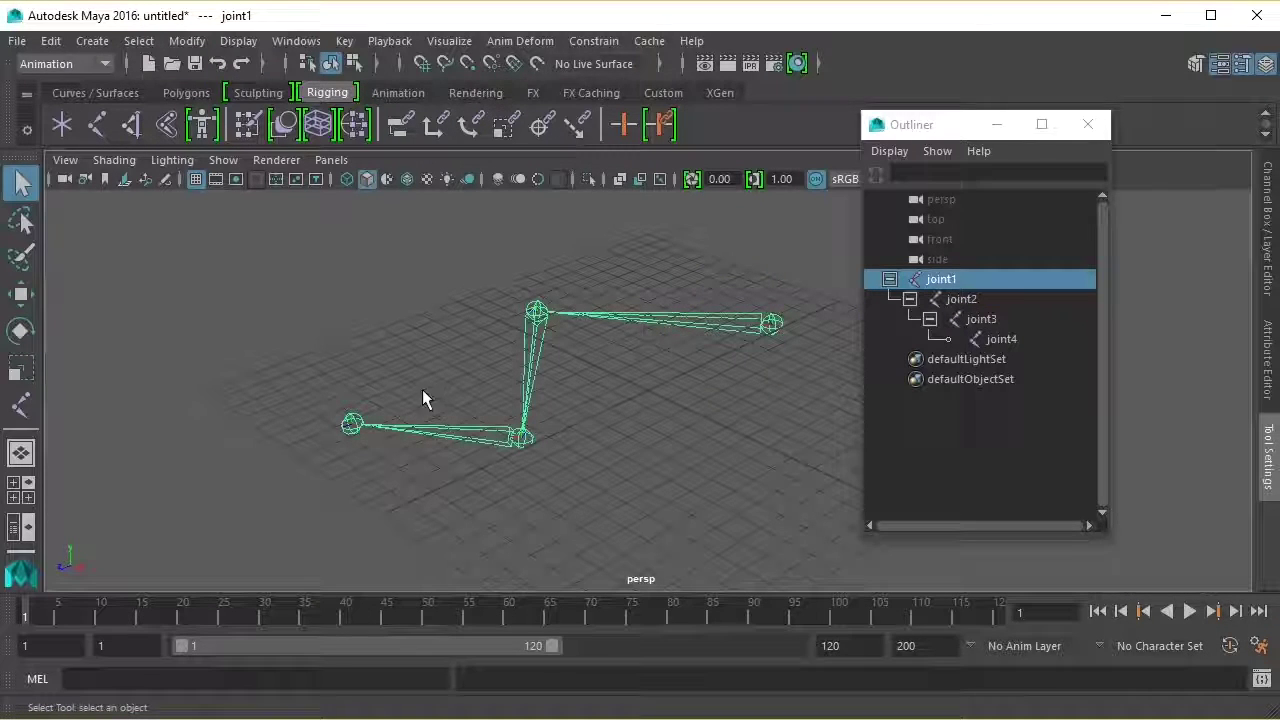
Step: Select joint2 in the Outliner and change the menu set from Animation to Rigging
left_click(671, 388)
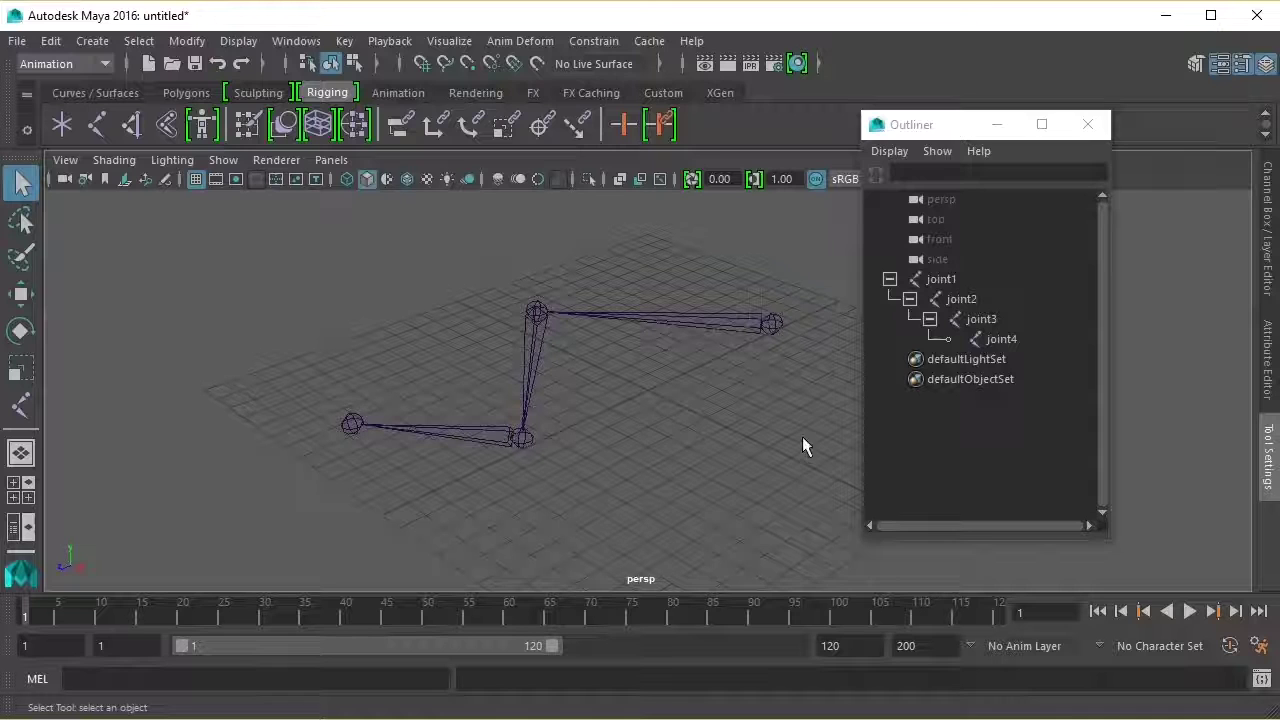
left_click(955, 298)
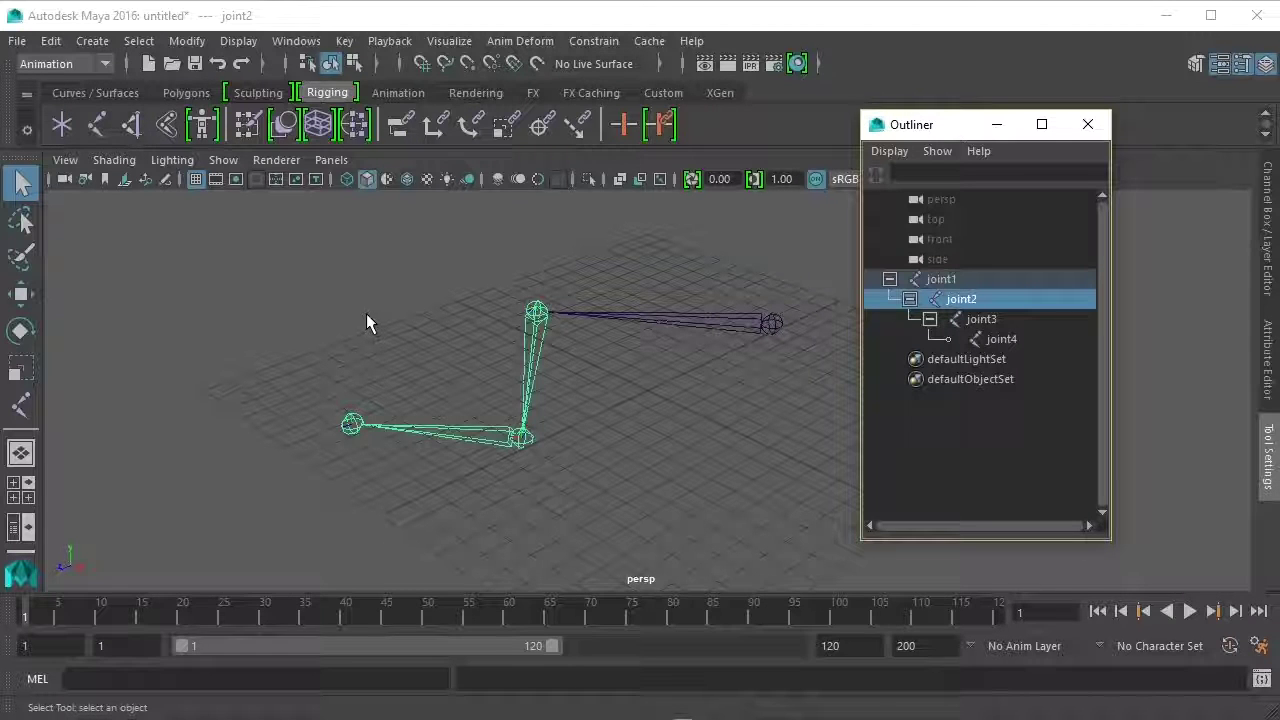
left_click(195, 47)
left_click(195, 47)
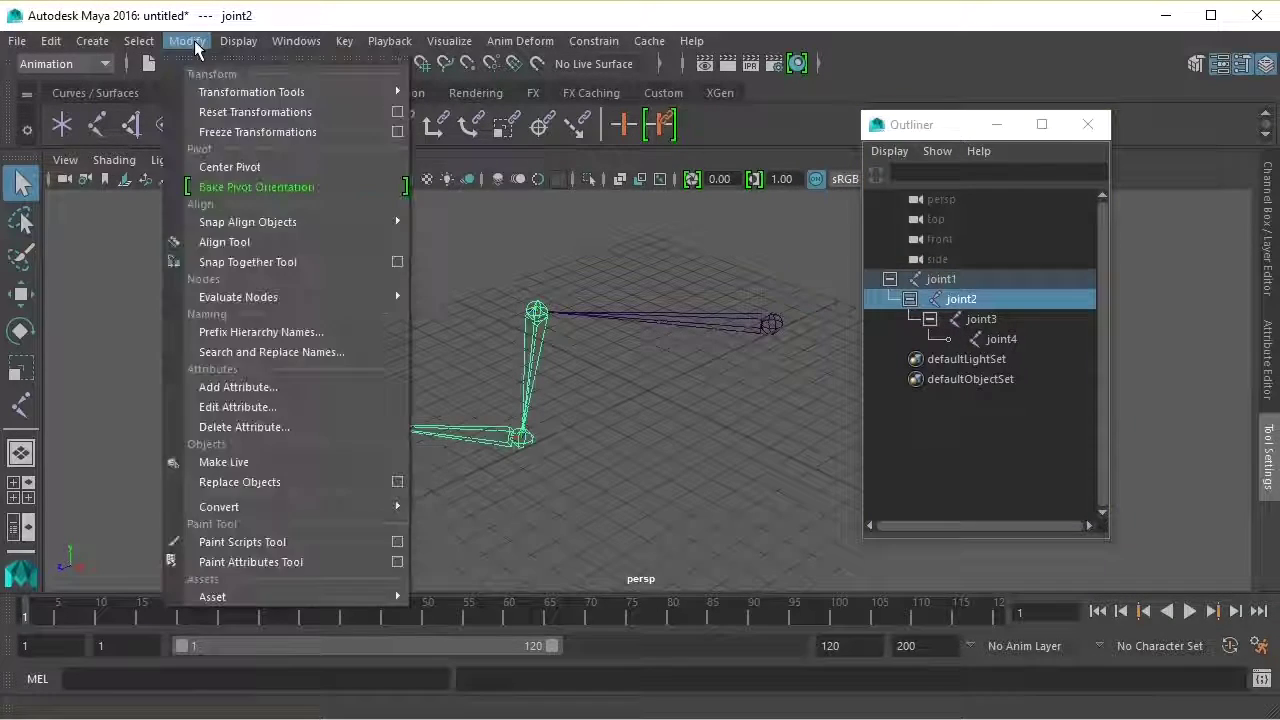
left_click(108, 59)
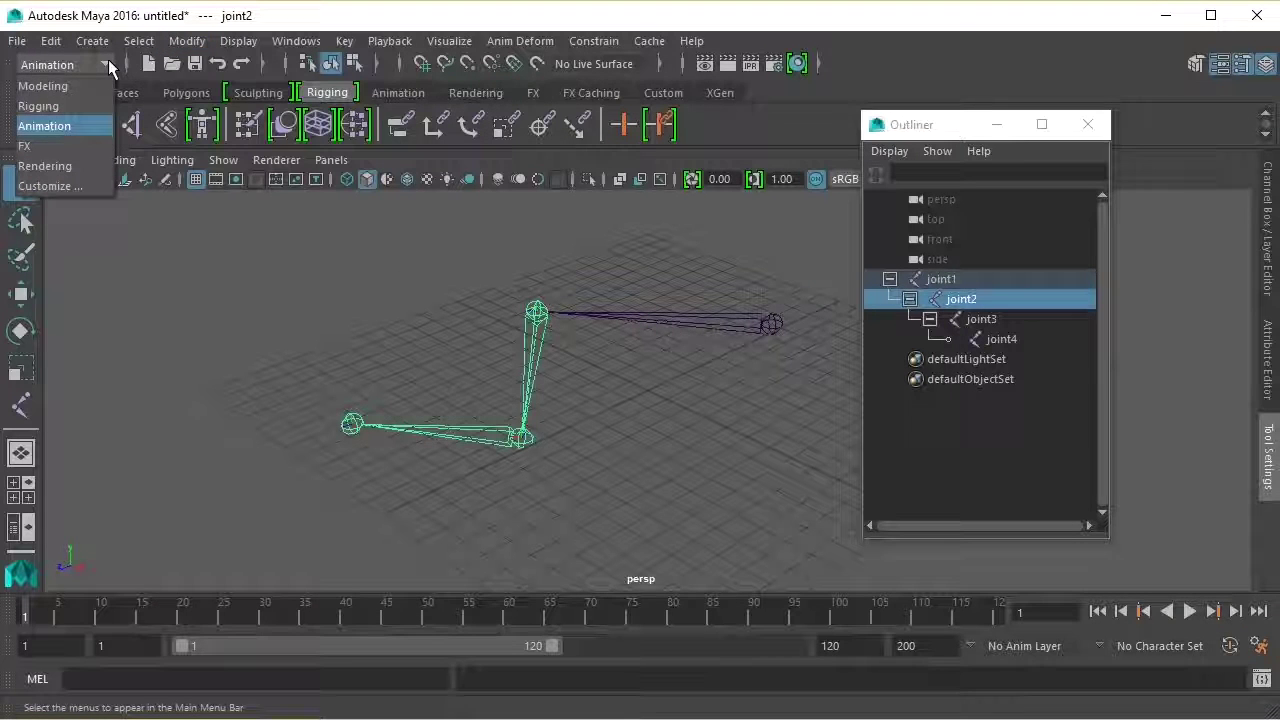
left_click(72, 106)
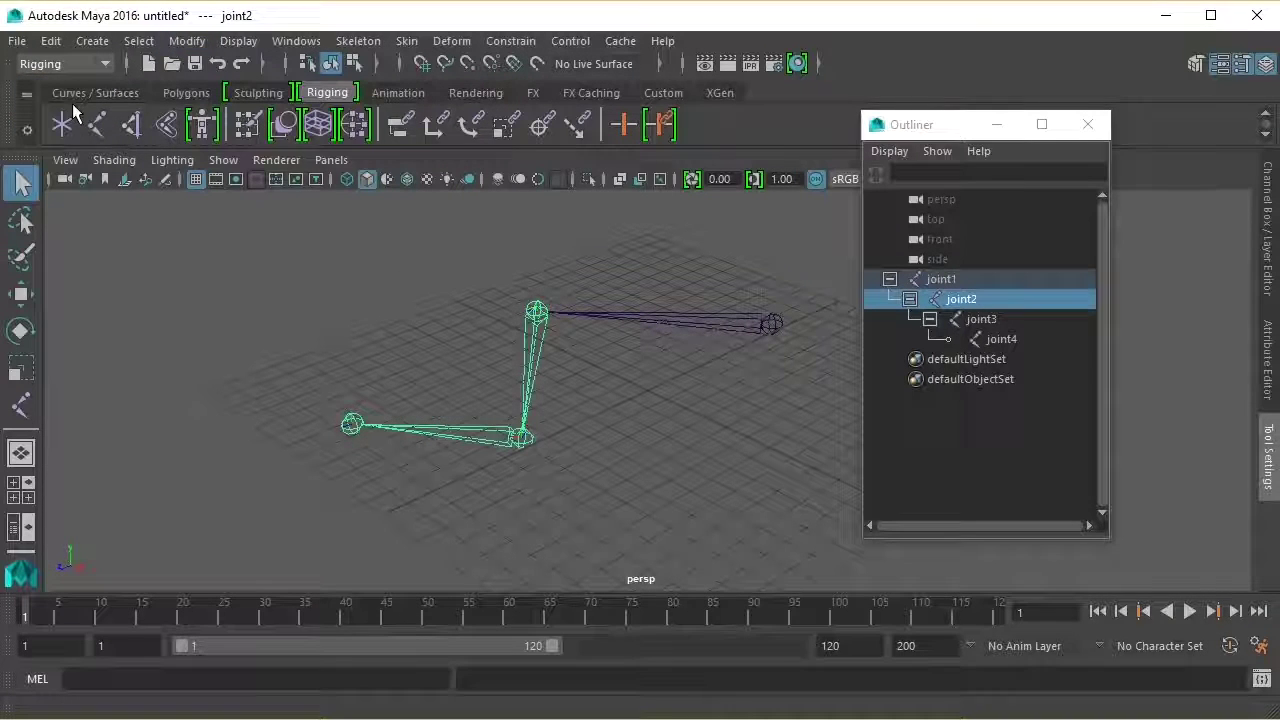
Step: Insert a new joint5 after joint2 using Skeleton > Insert Joints
left_click(365, 44)
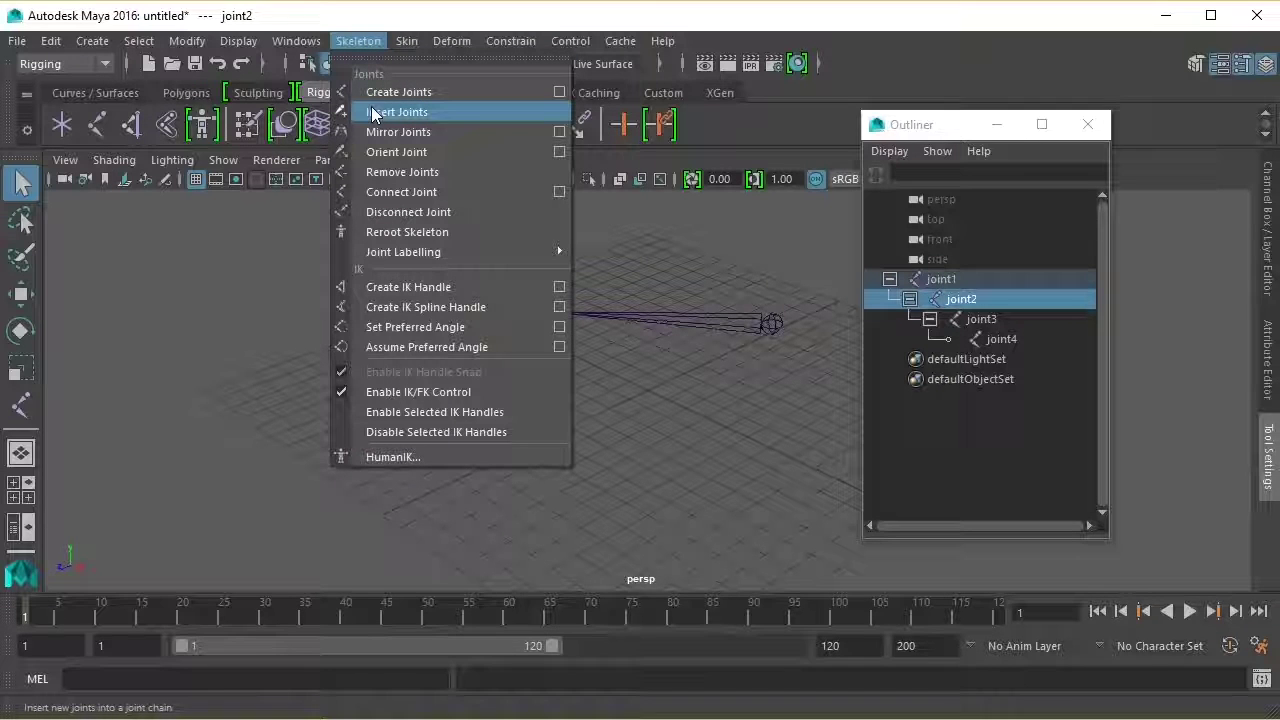
left_click(414, 113)
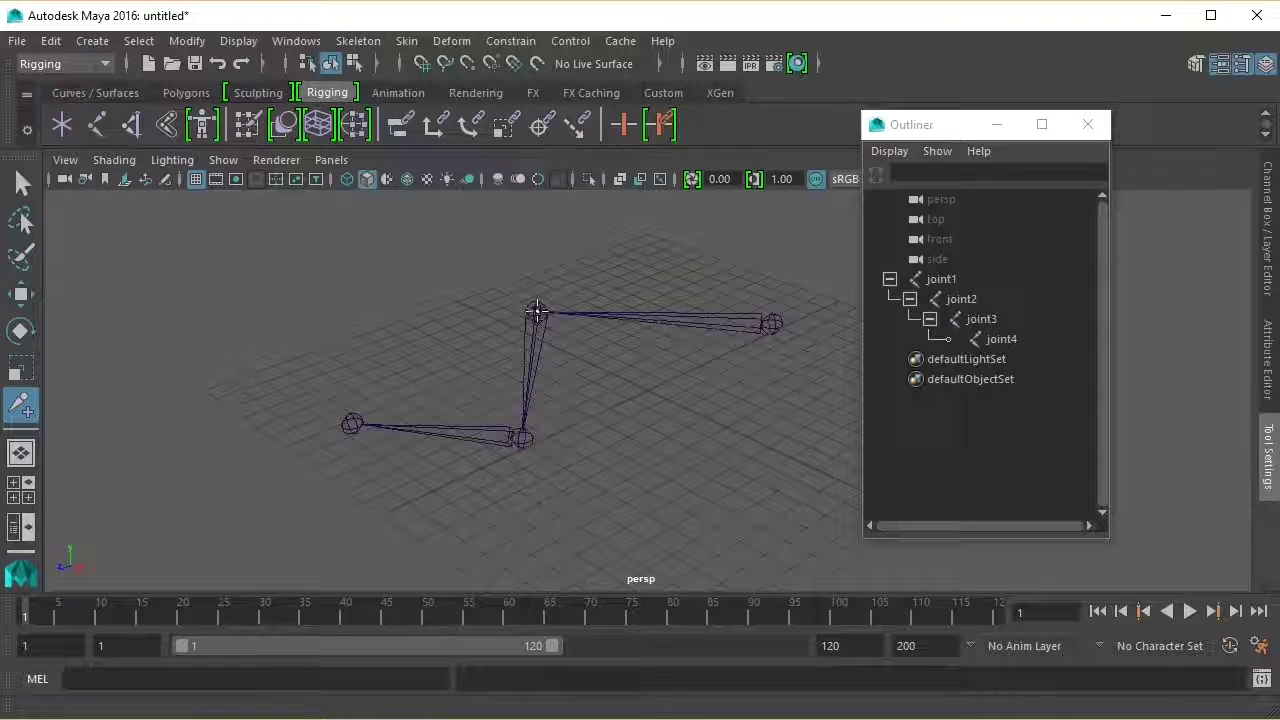
left_click(536, 313)
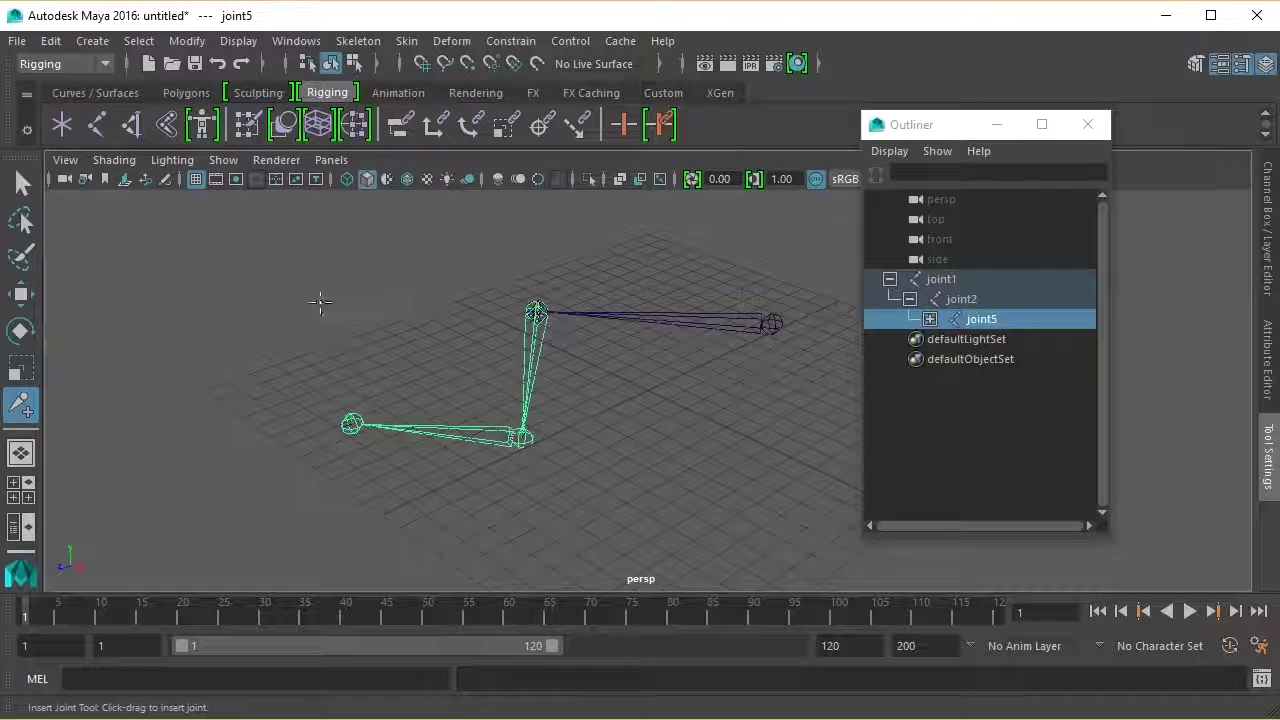
Step: Move joint5 to X -0.702, Z 2.052 and rotate it -82.301° about Y
left_click(21, 293)
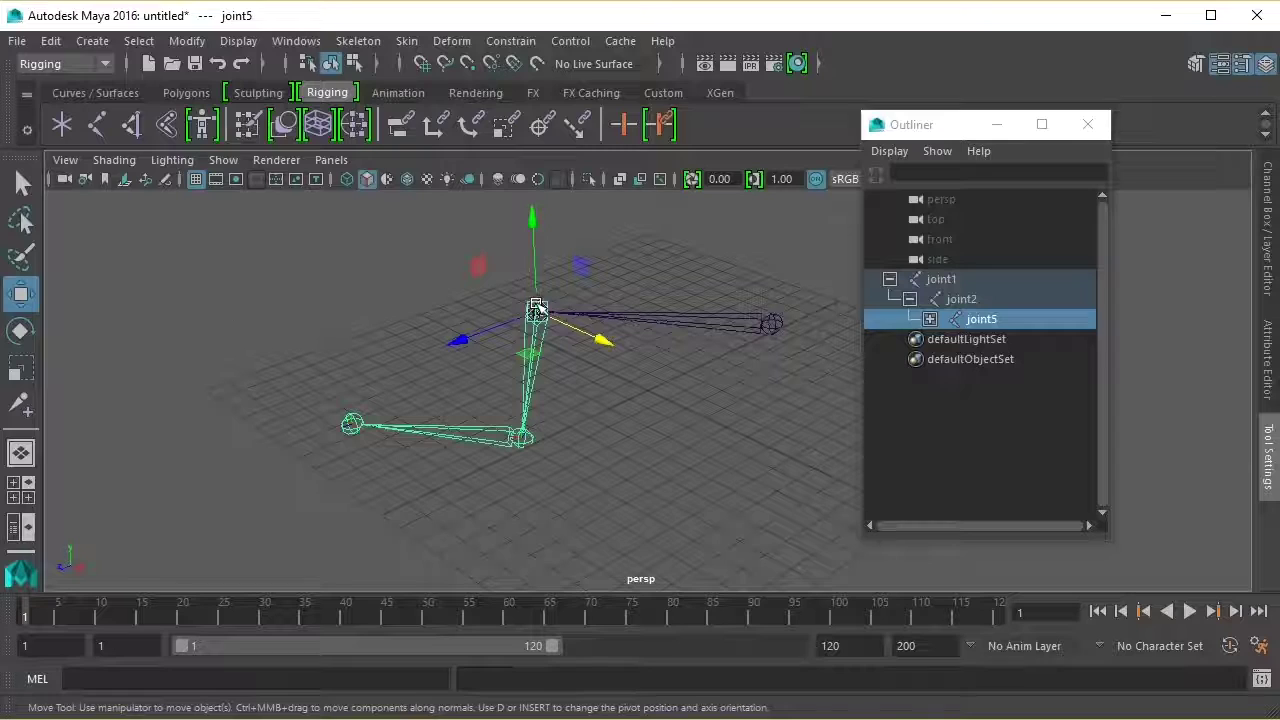
mouse_move(536, 310)
left_mouse_down()
mouse_move(462, 340)
mouse_move(615, 415)
left_mouse_up()
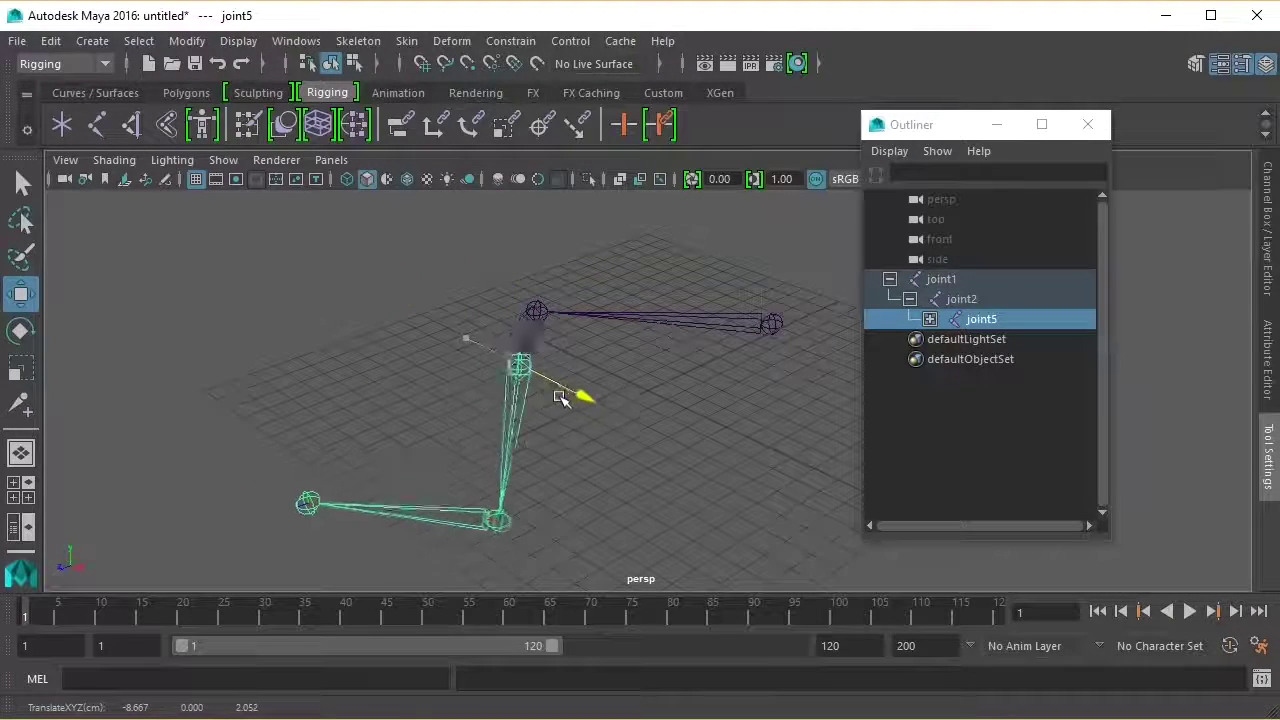
left_click(20, 330)
left_click_drag(636, 447, 517, 412)
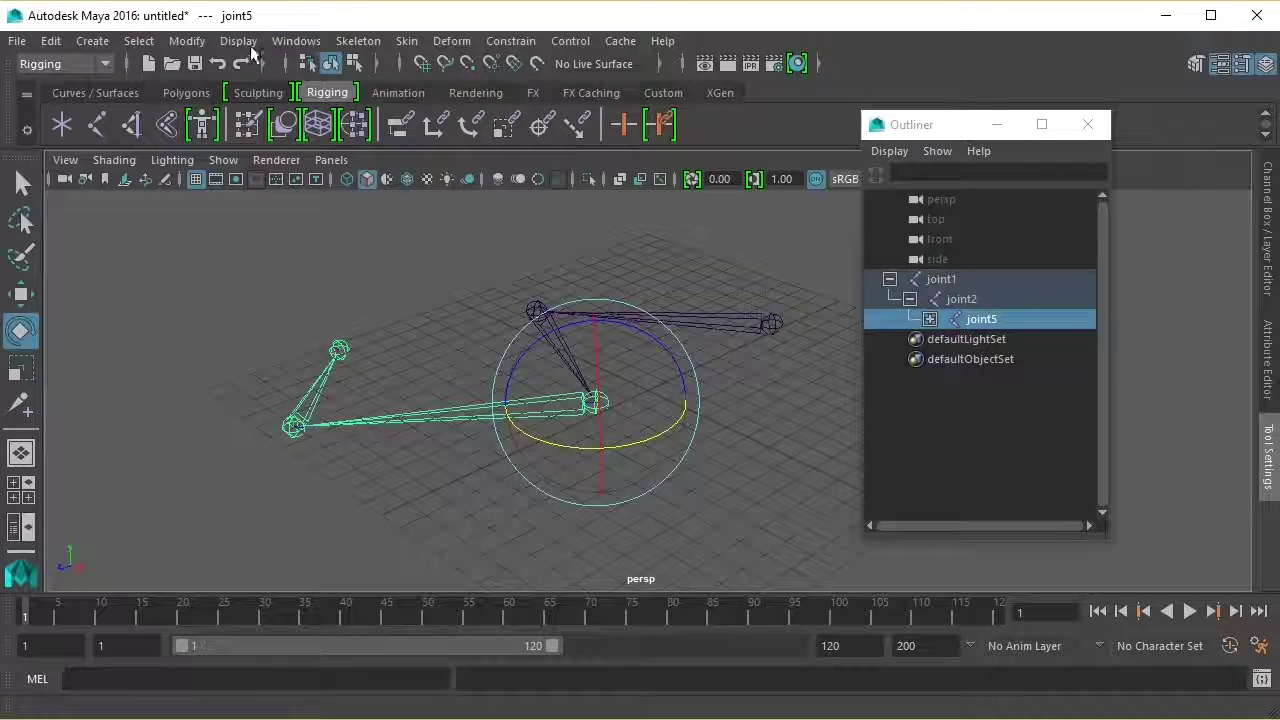
Step: Remove joint5 with Skeleton > Remove Joints and select joint2 for moving
left_click(359, 44)
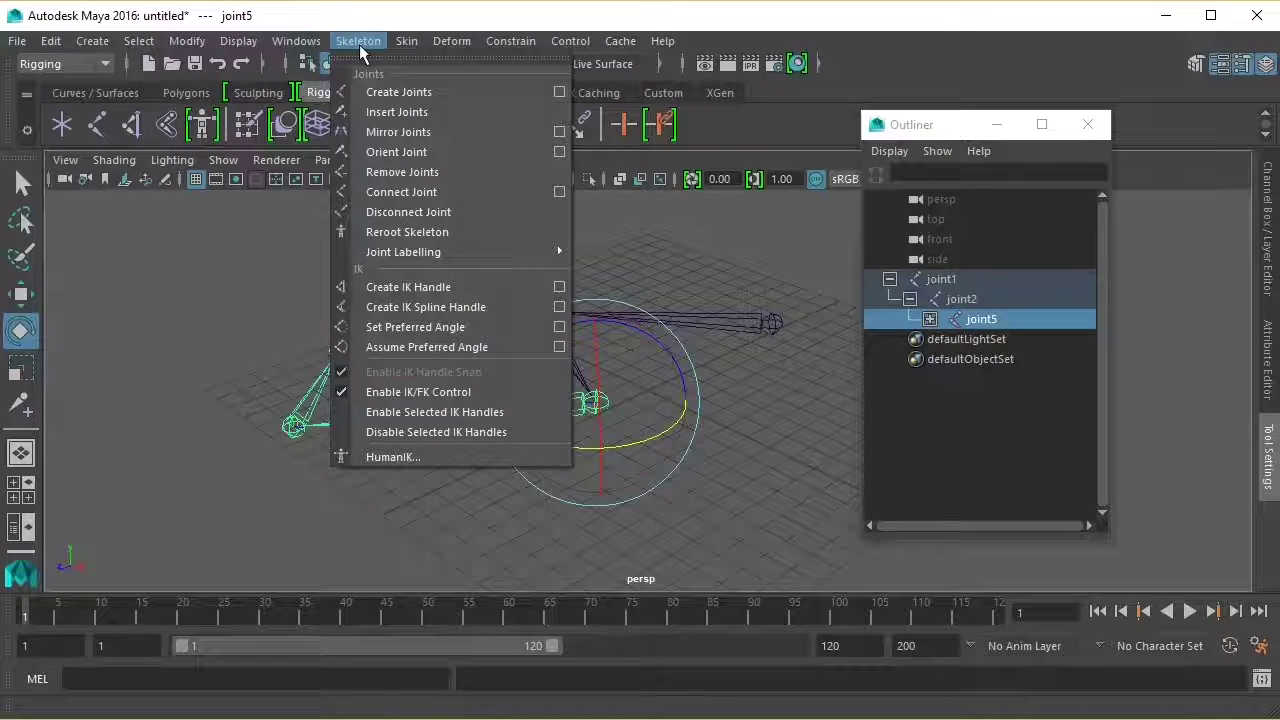
left_click(400, 175)
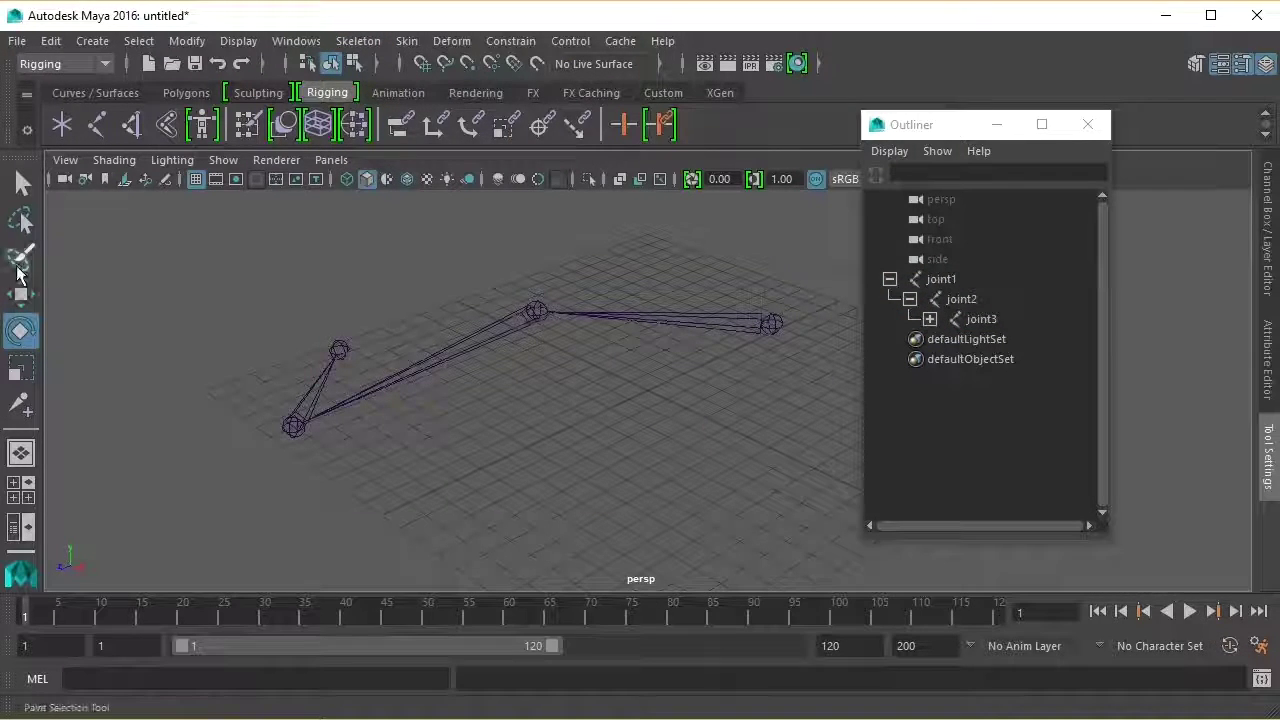
left_click(22, 302)
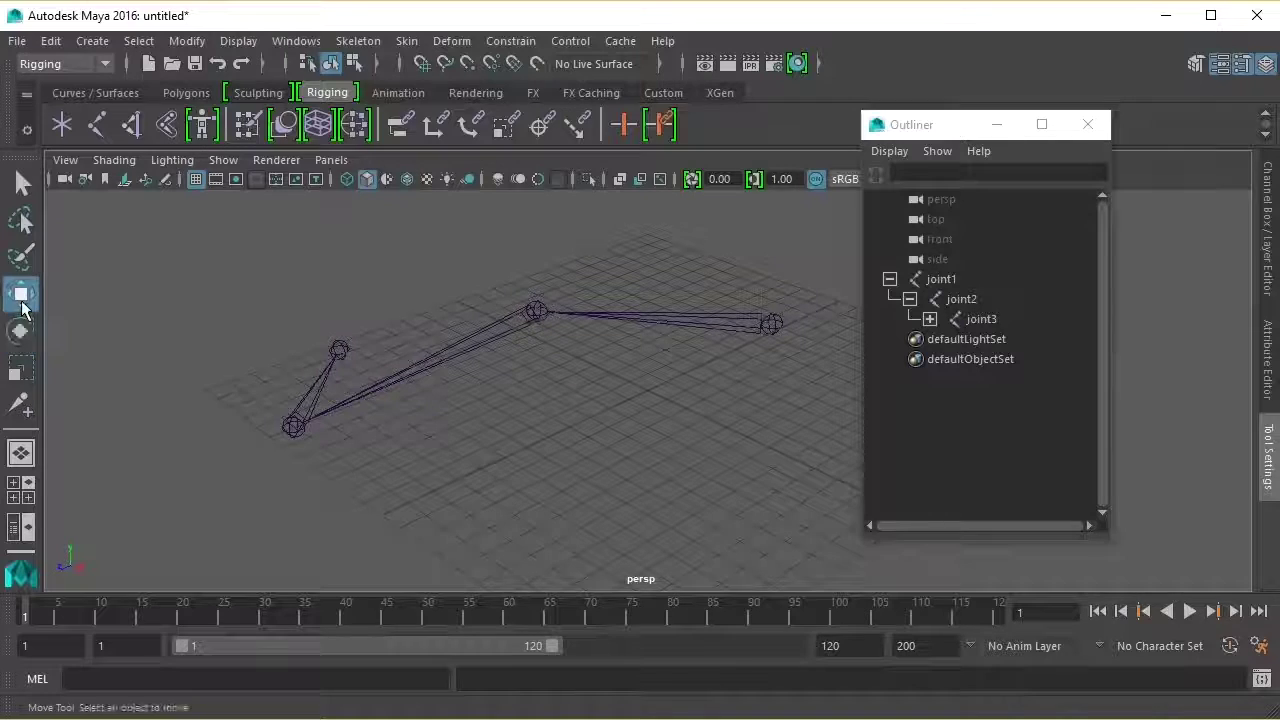
left_click(534, 312)
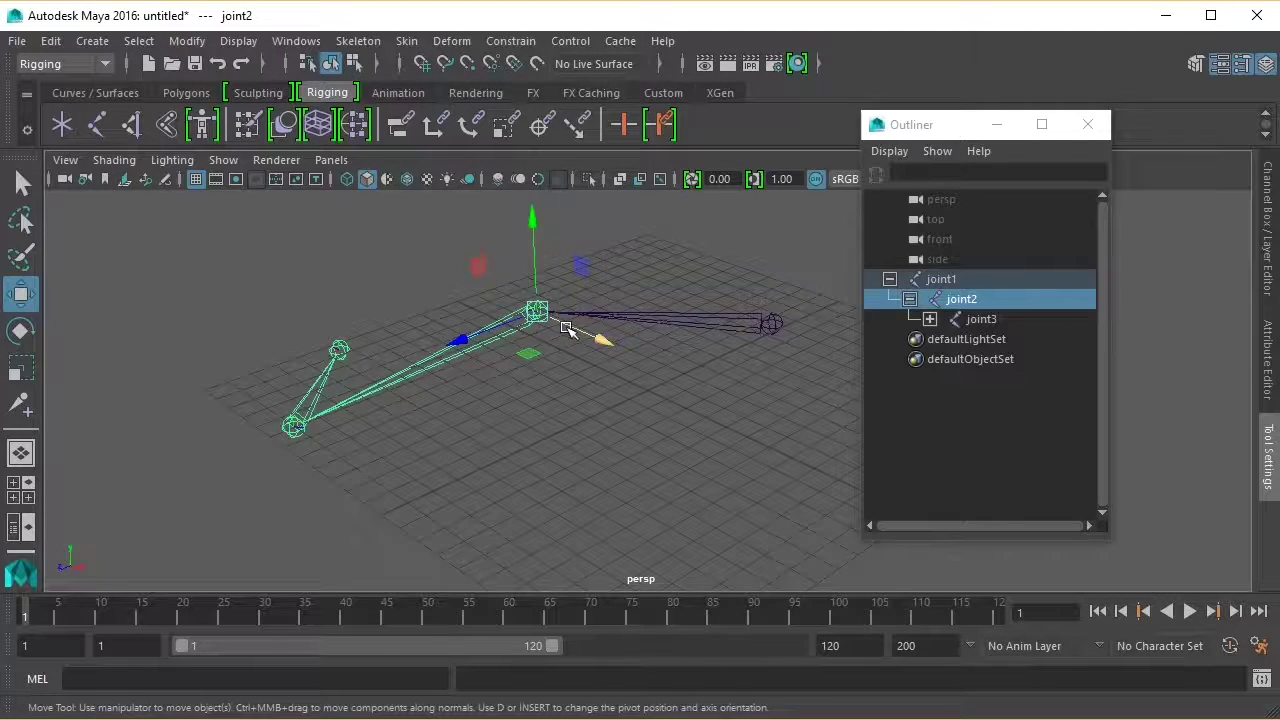
Step: Slide joint2 and joint3 along X, bringing joint4 to X -9.625, Z 9.104
mouse_move(553, 327)
left_mouse_down()
mouse_move(661, 379)
mouse_move(600, 349)
left_mouse_up()
left_click(318, 444)
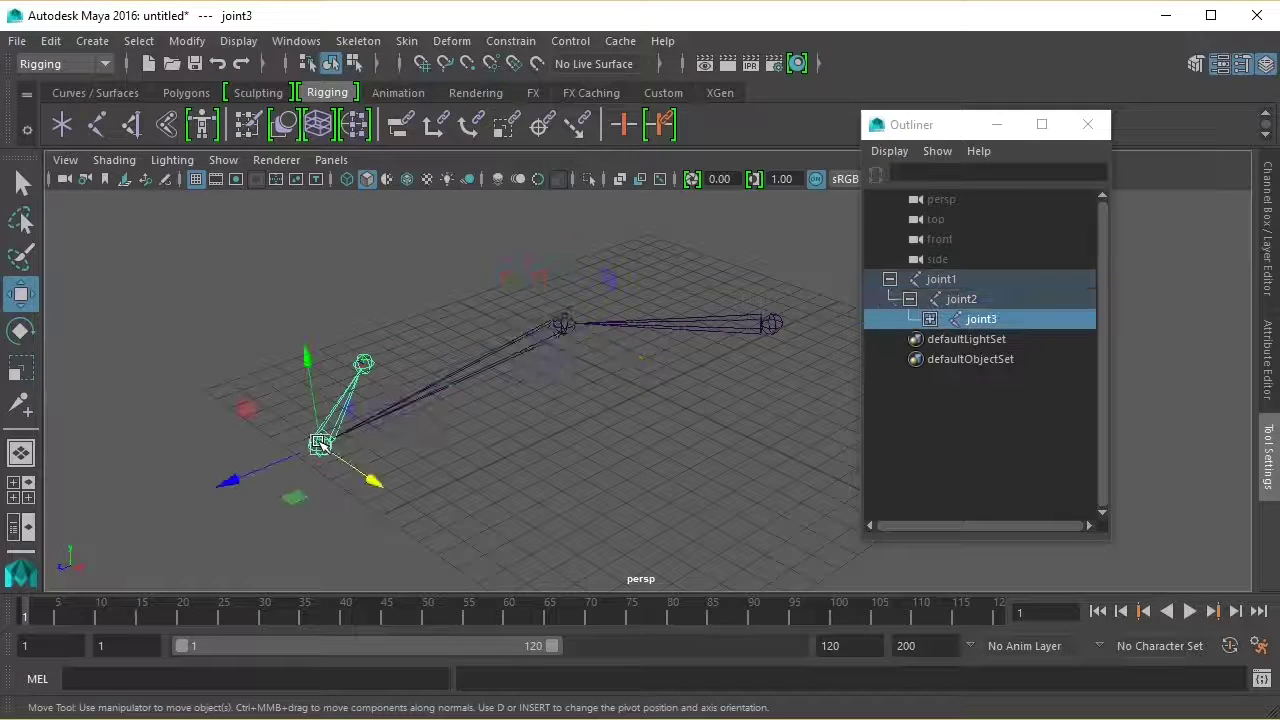
mouse_move(292, 452)
left_mouse_down()
mouse_move(406, 422)
mouse_move(424, 404)
mouse_move(325, 393)
mouse_move(283, 421)
left_mouse_up()
key("ctrl+d")
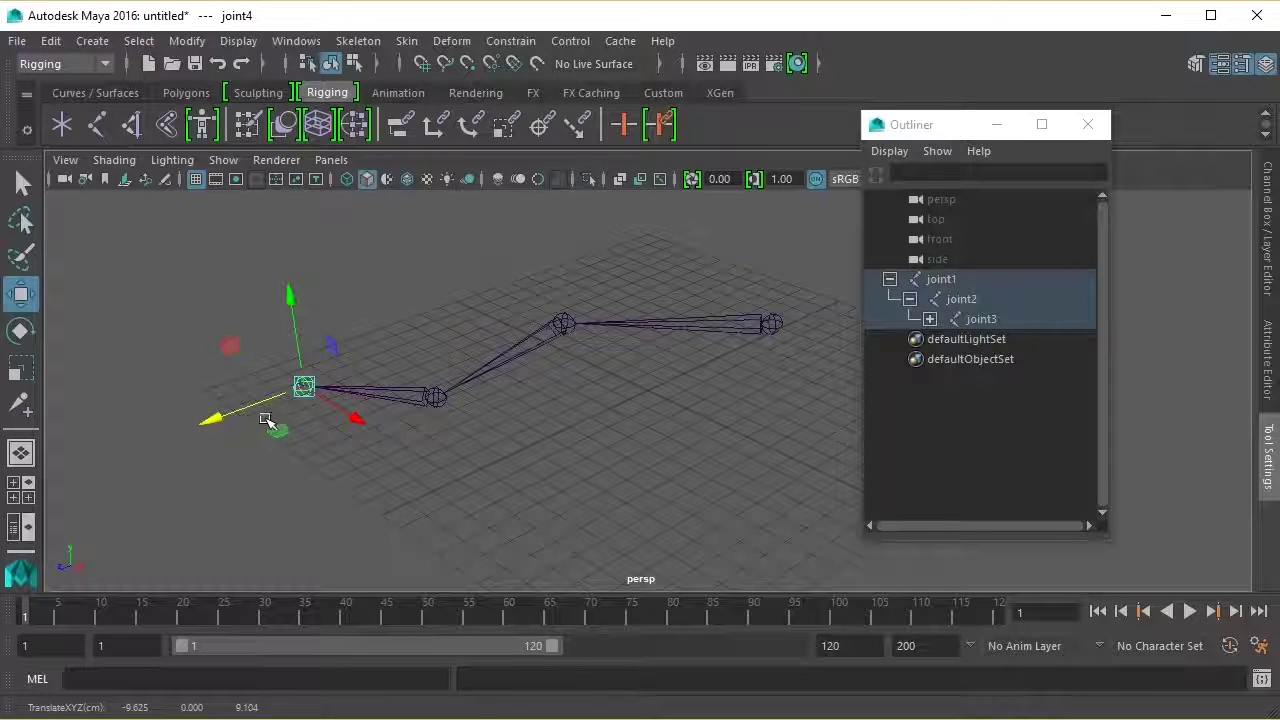
left_click(21, 182)
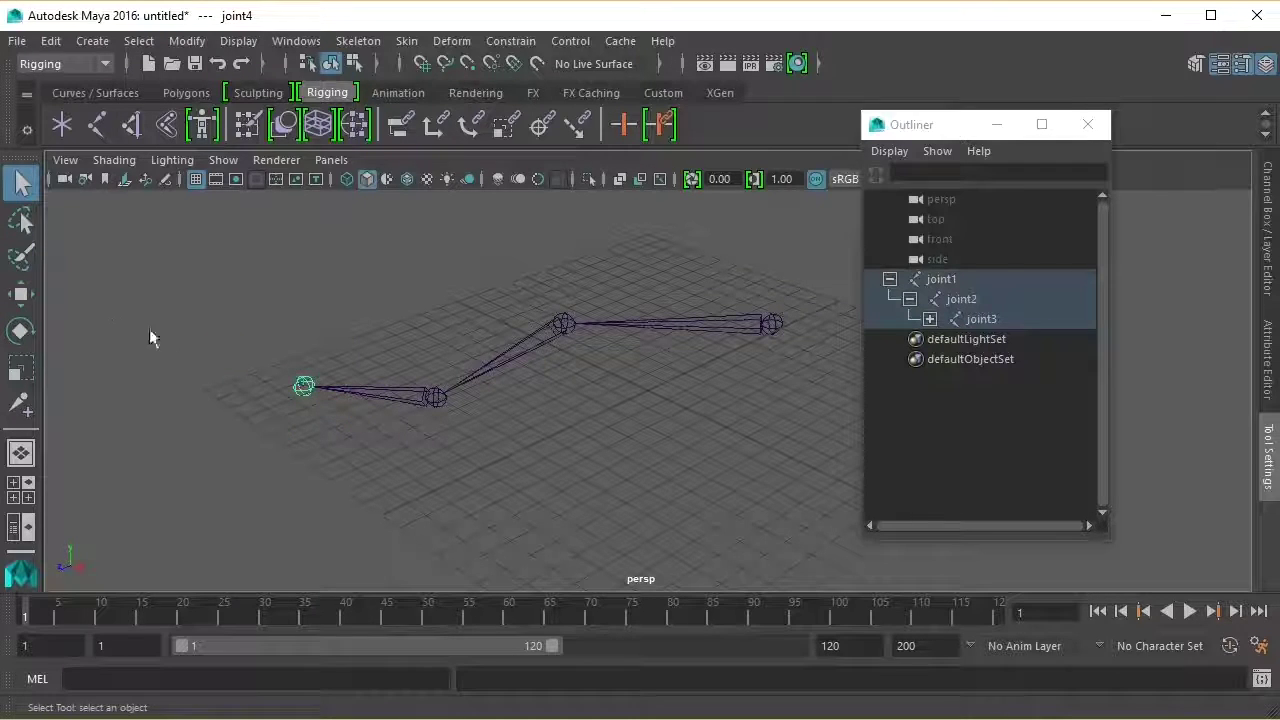
Step: Draw a separate second chain, joint5 to joint8, in front of the first skeleton
left_click(97, 124)
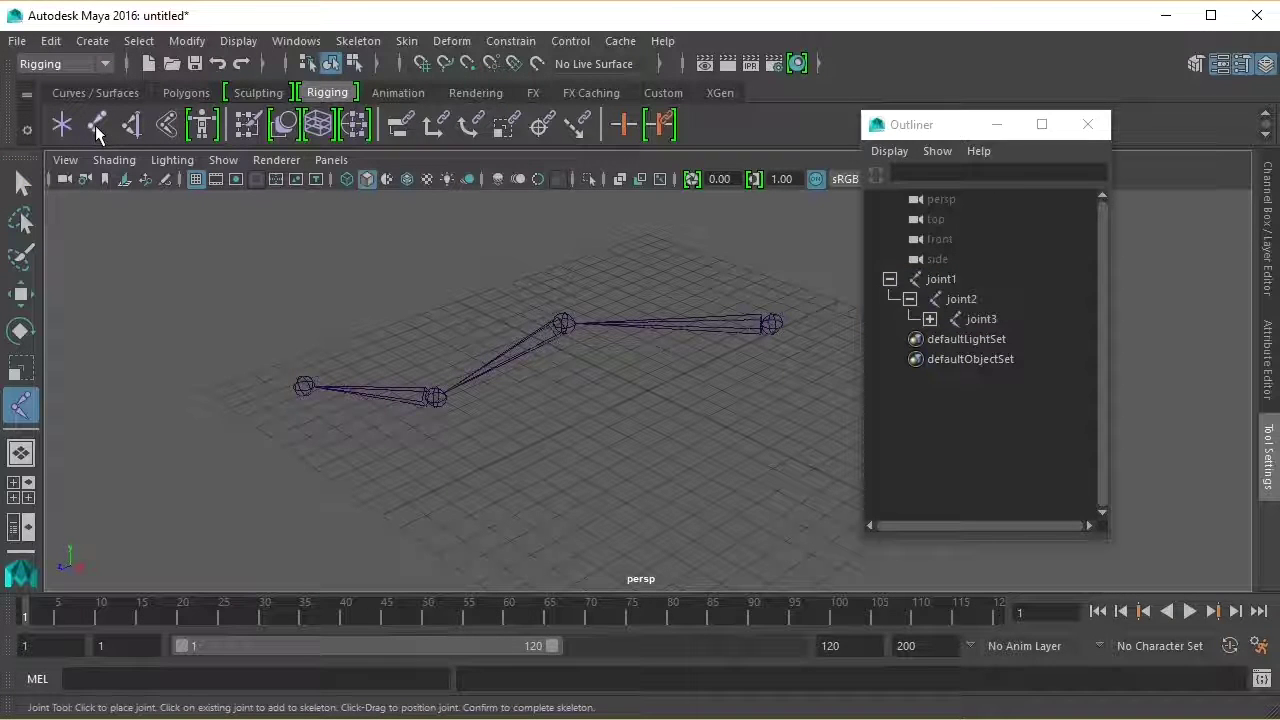
left_click(769, 391)
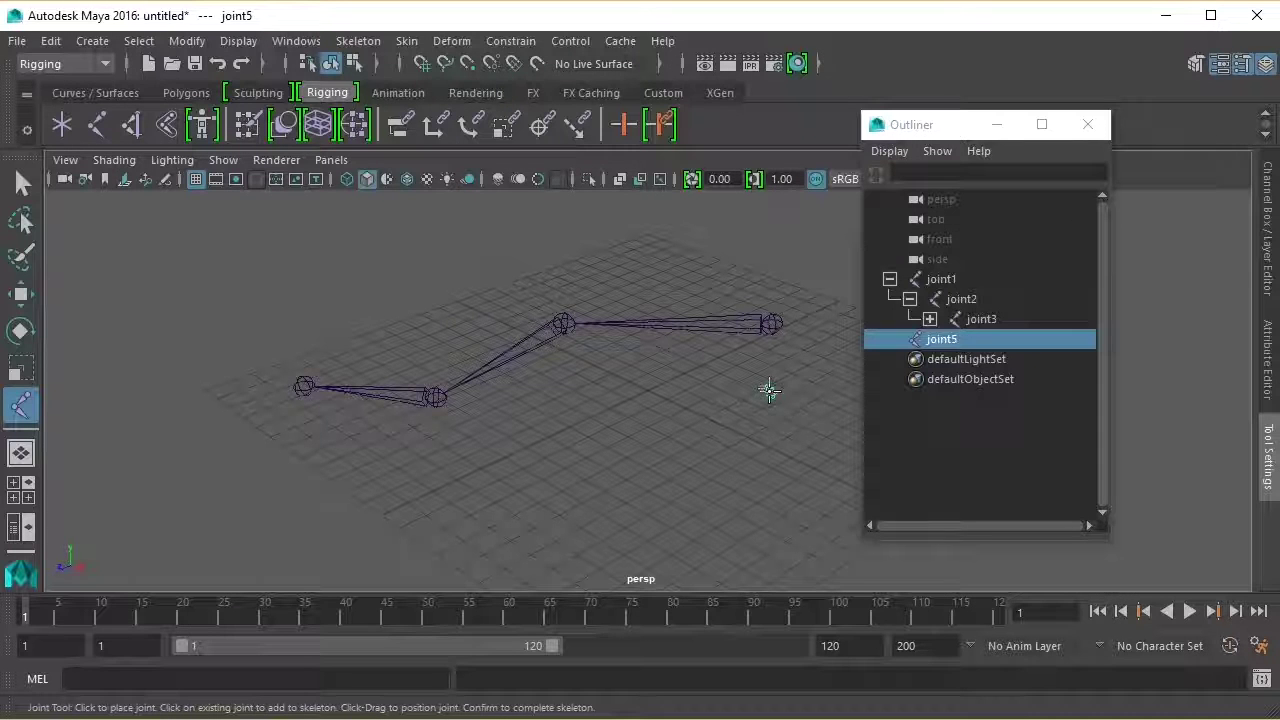
left_click(735, 474)
left_click(562, 480)
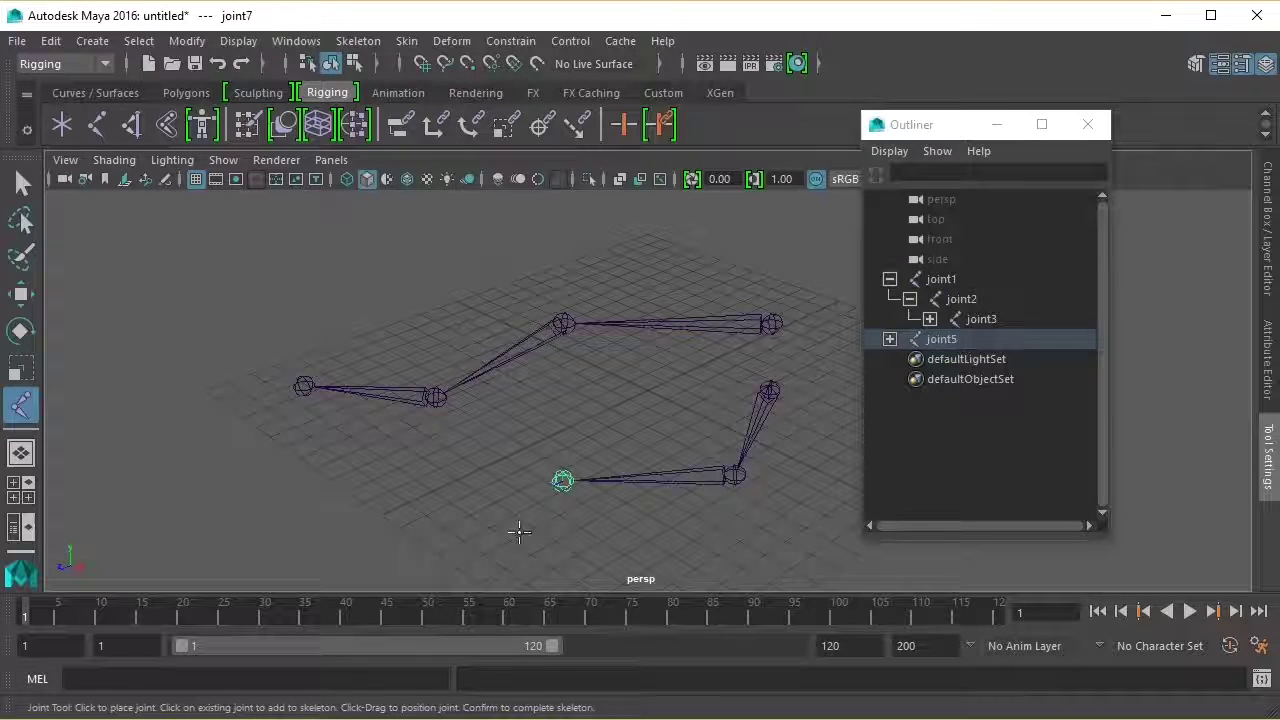
left_click(504, 563)
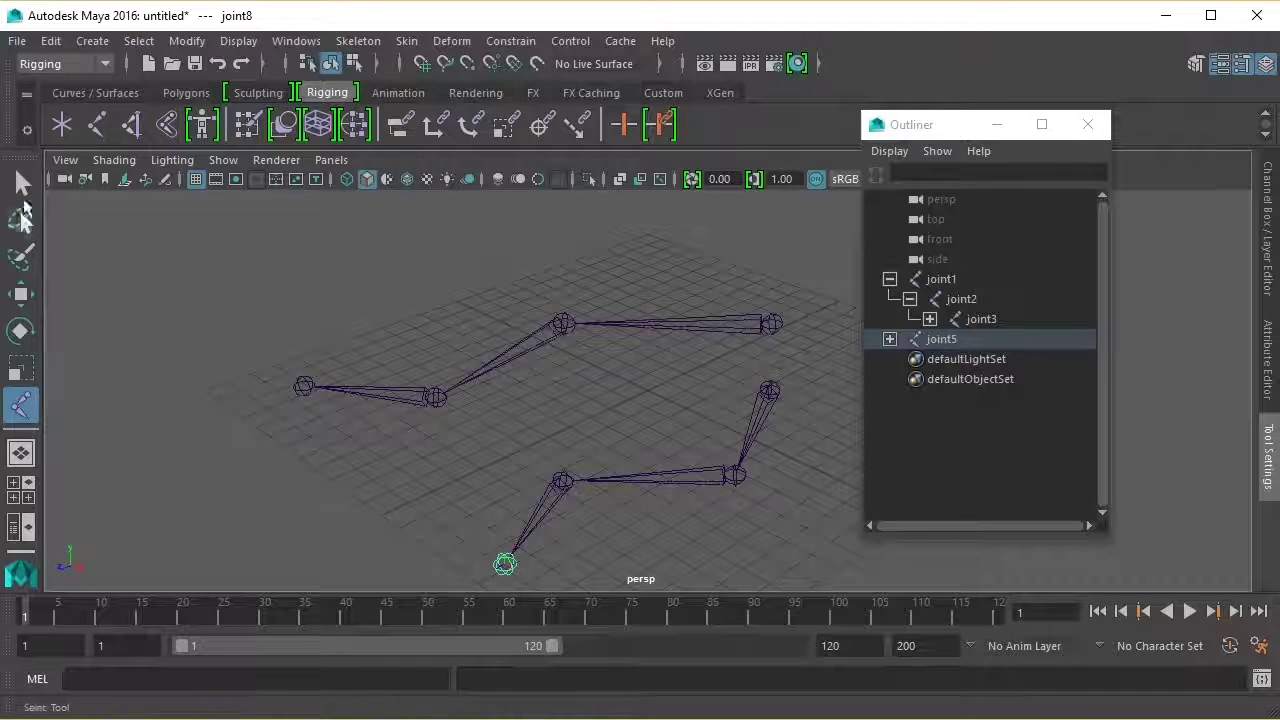
left_click(22, 182)
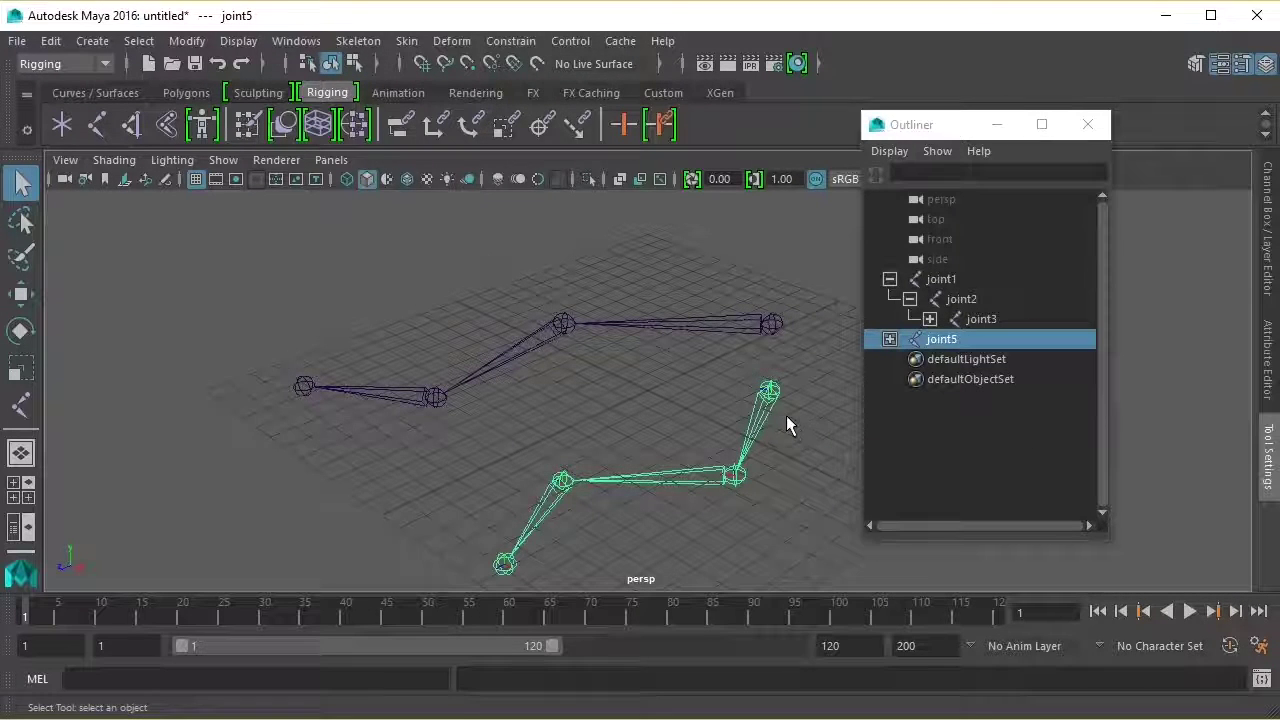
Step: Parent the joint5 chain under joint1 and select joint1's hierarchy
left_click(773, 326, "shift")
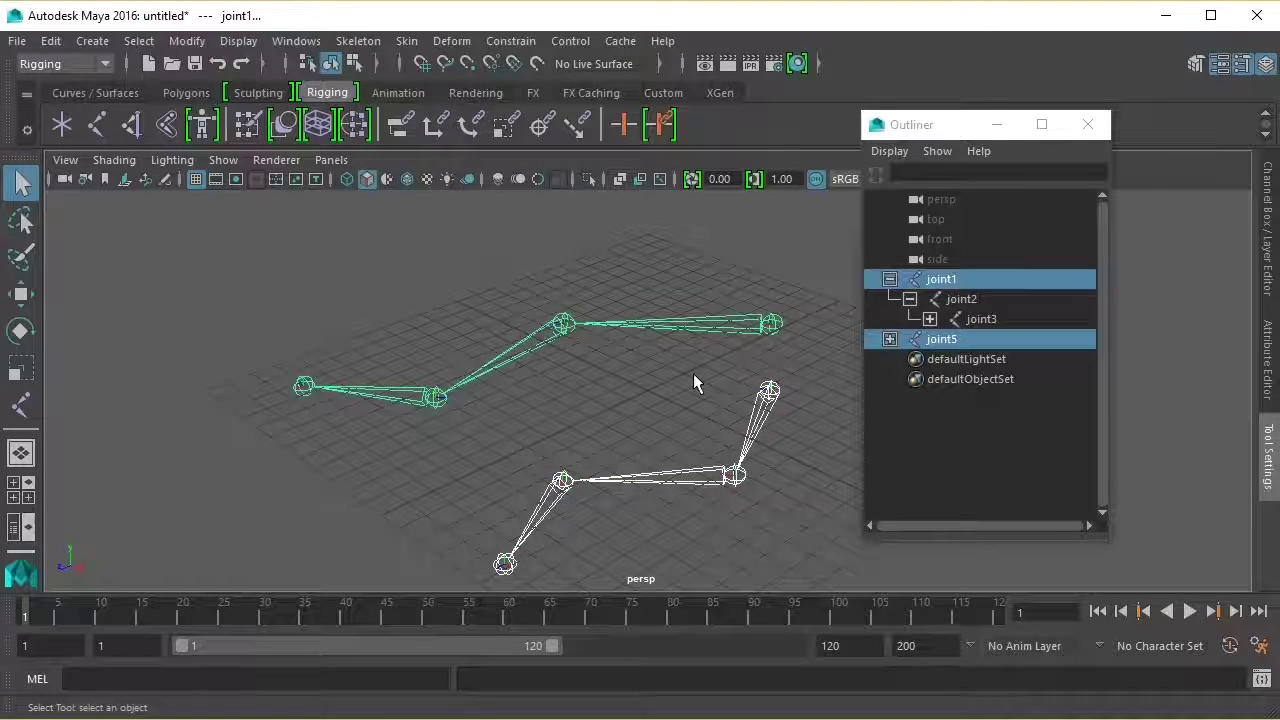
key("p")
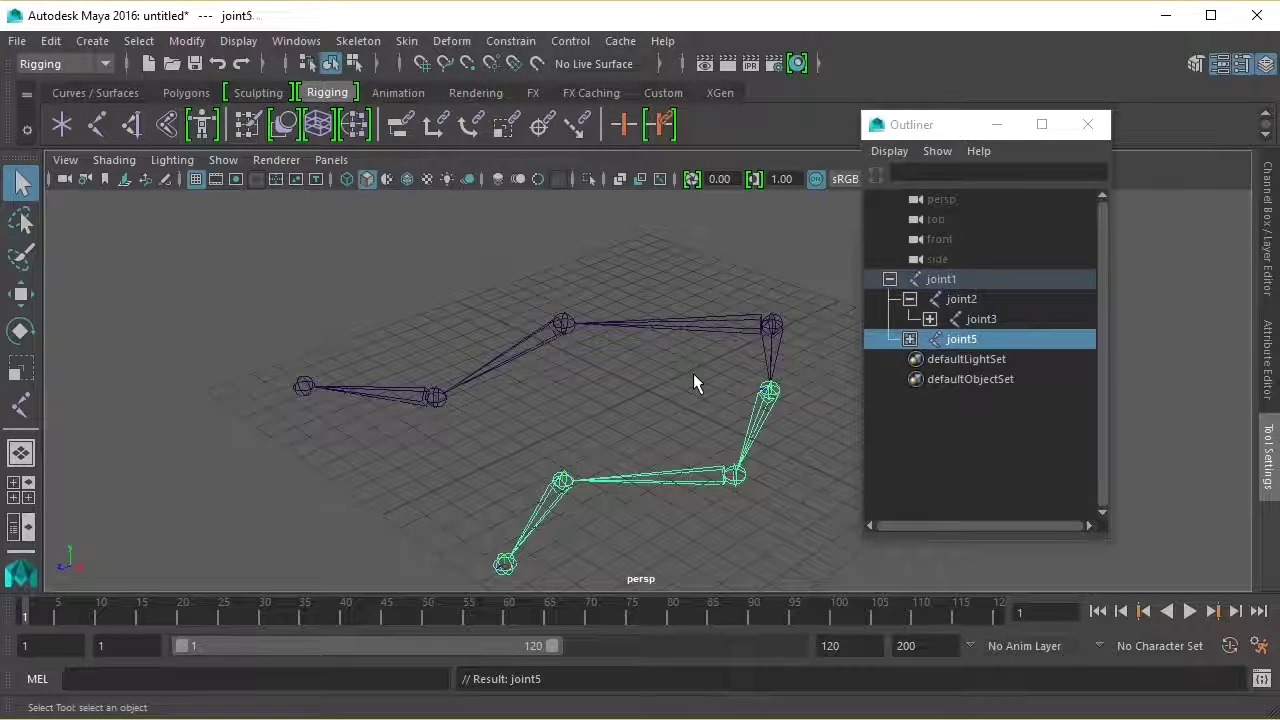
left_click(771, 328)
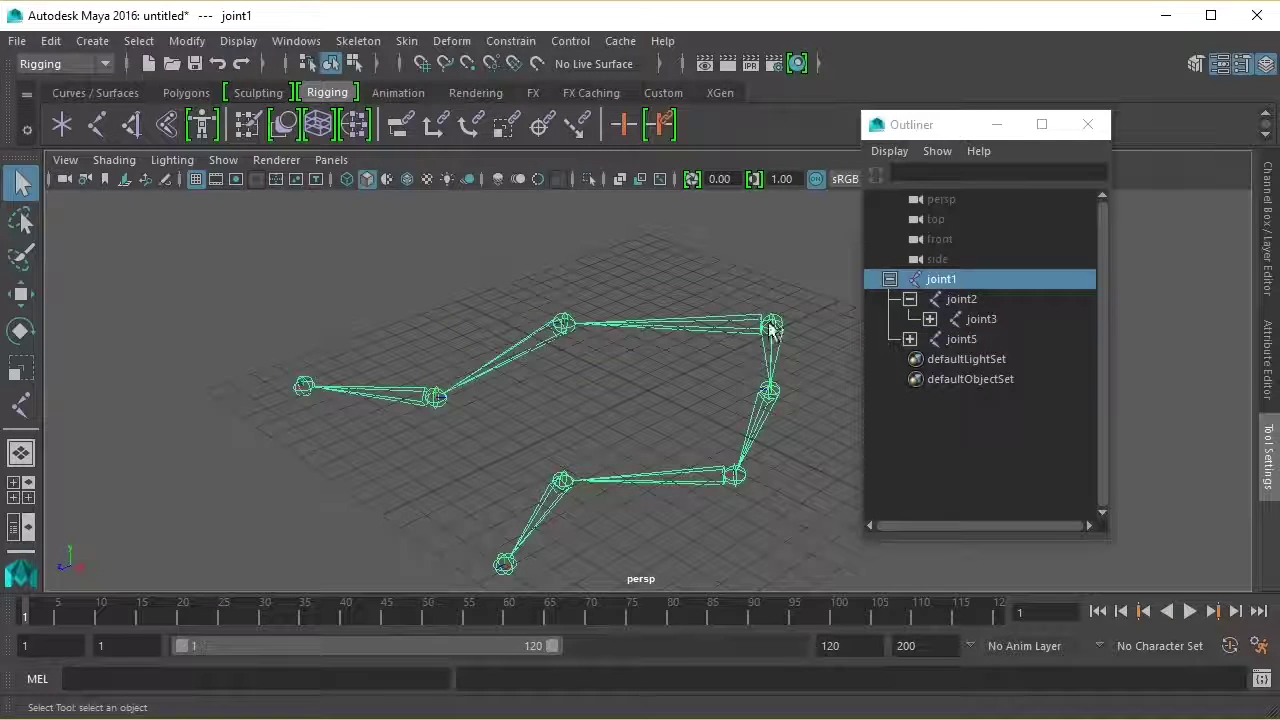
Step: Move the combined skeleton and rotate joint1 to -22.601° about Y
left_click(21, 292)
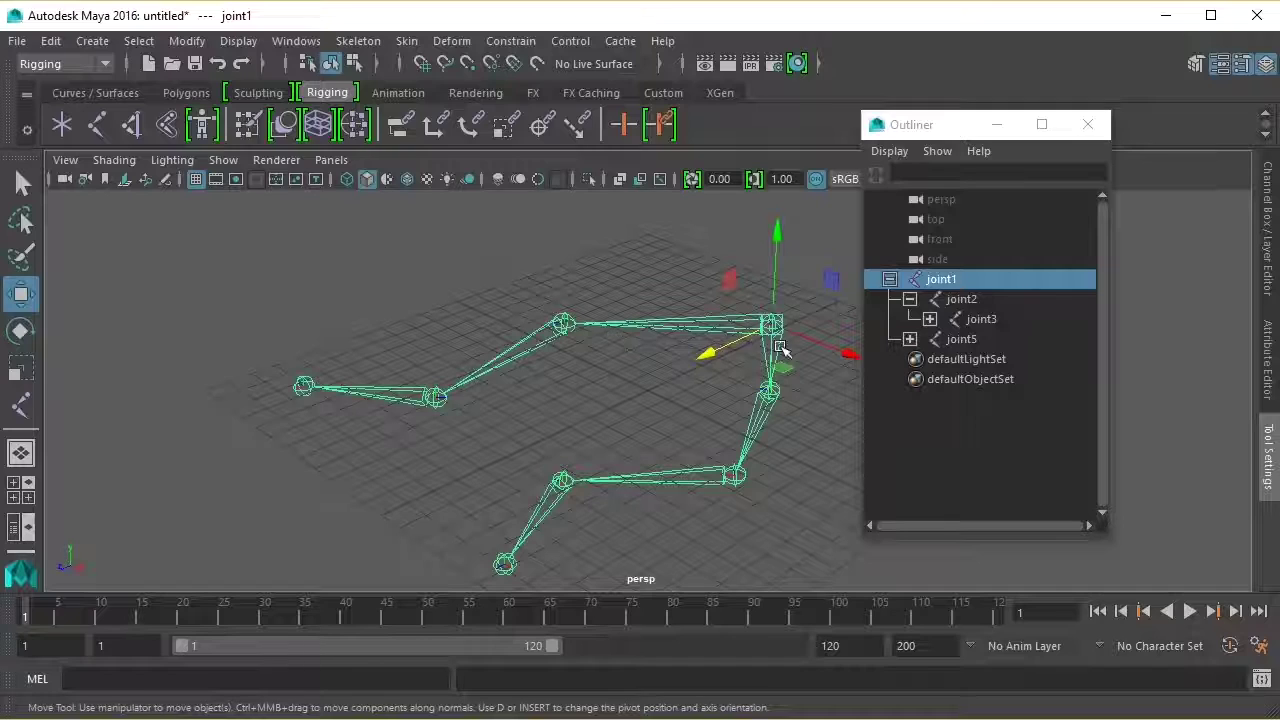
mouse_move(843, 349)
left_mouse_down()
mouse_move(735, 282)
mouse_move(800, 343)
left_mouse_up()
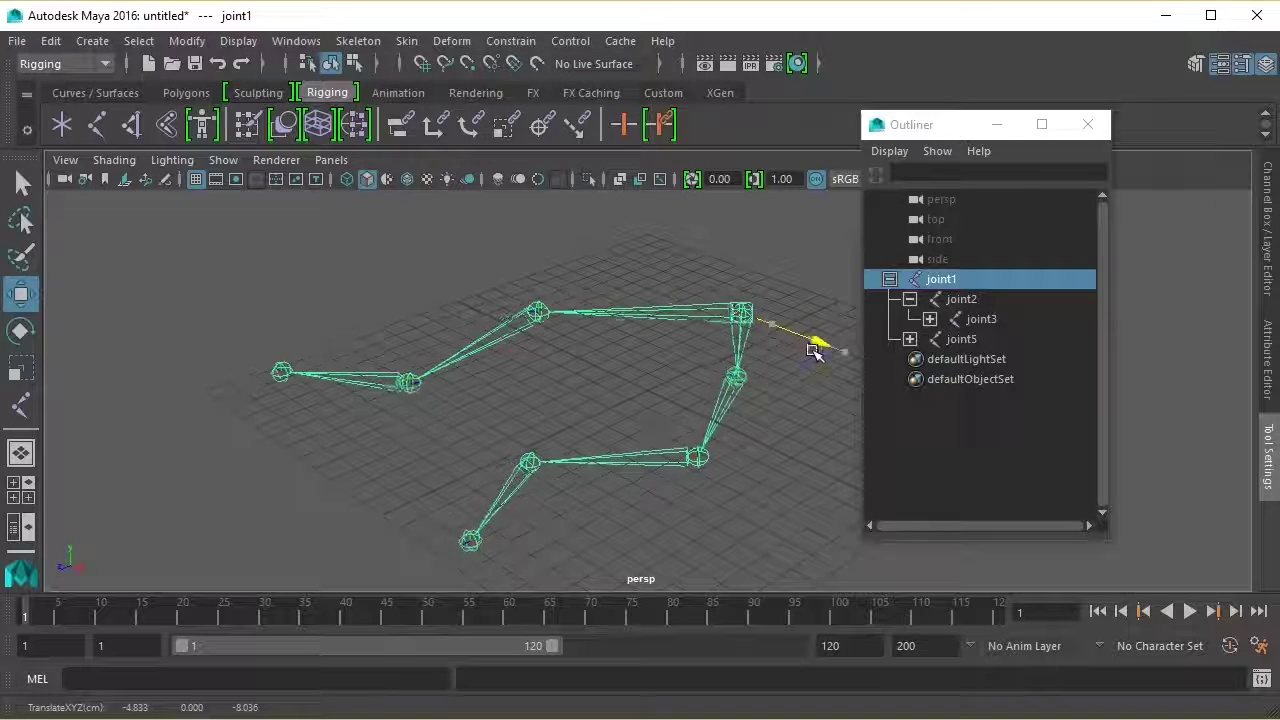
left_click_drag(800, 343, 816, 357)
left_click(21, 330)
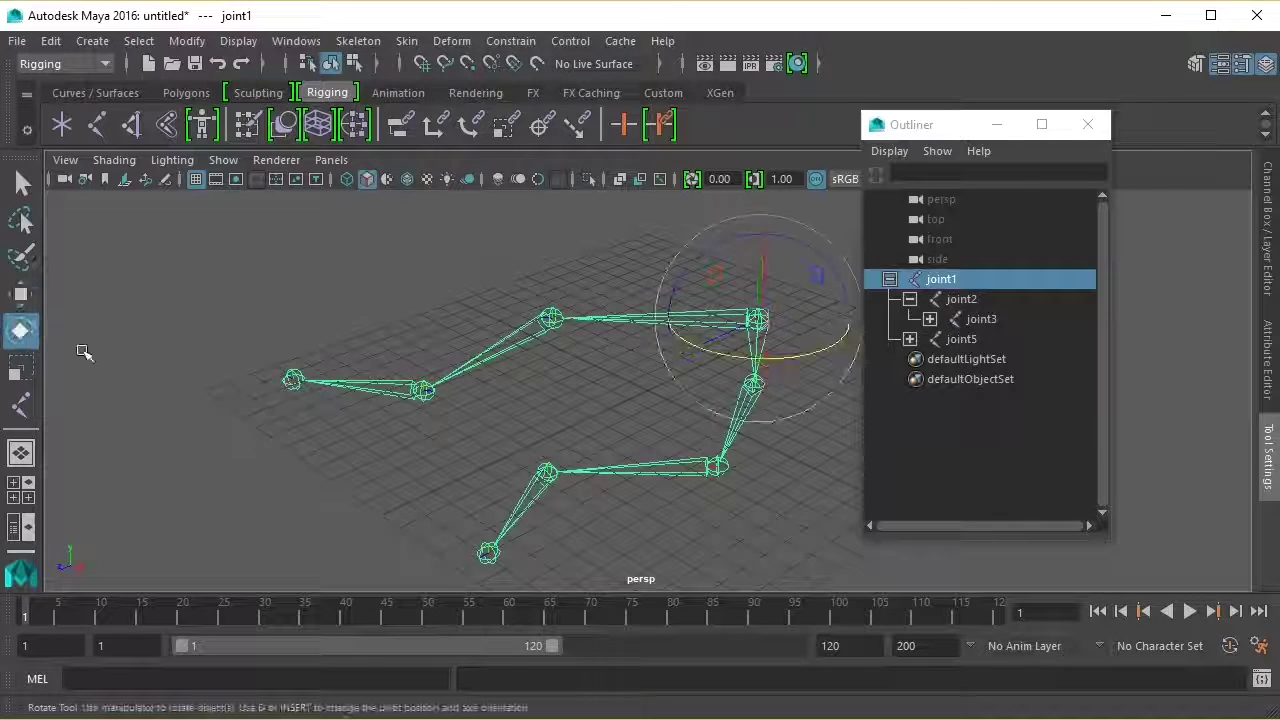
mouse_move(691, 344)
left_mouse_down()
mouse_move(709, 353)
mouse_move(680, 337)
left_mouse_up()
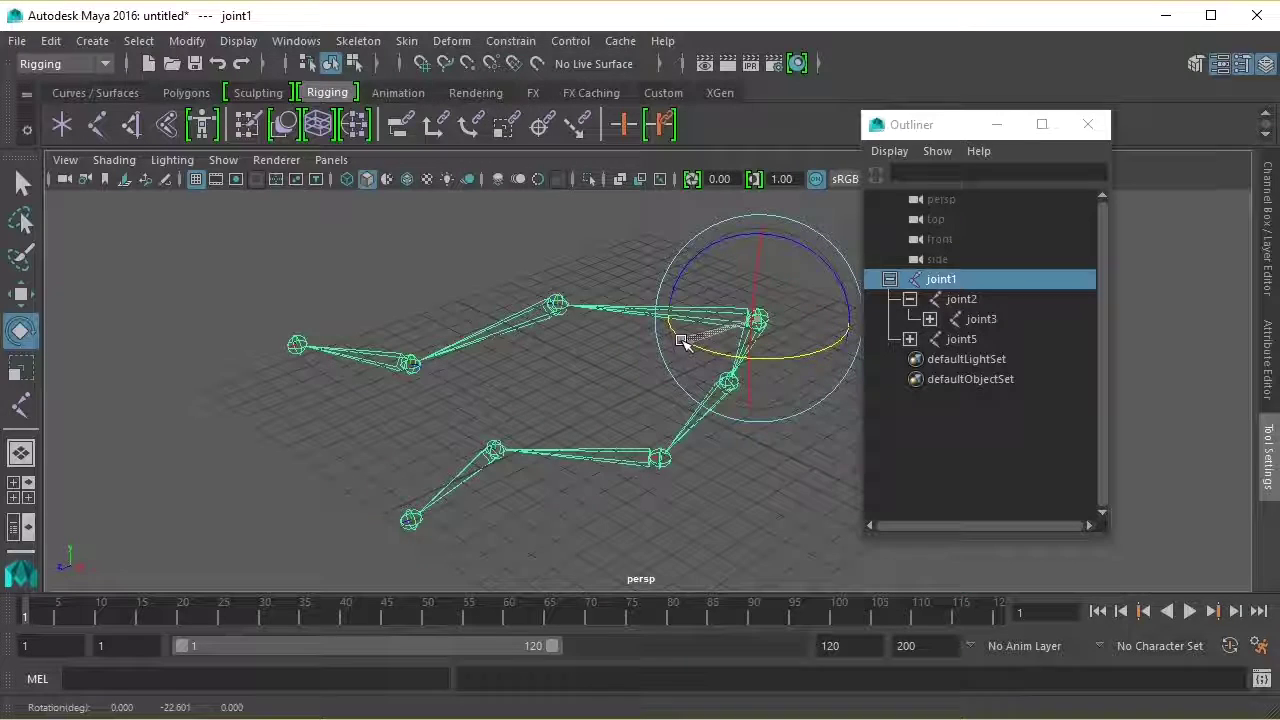
Step: Select joint5 in the Outliner and unparent it from joint4 with Shift+P
left_click(21, 182)
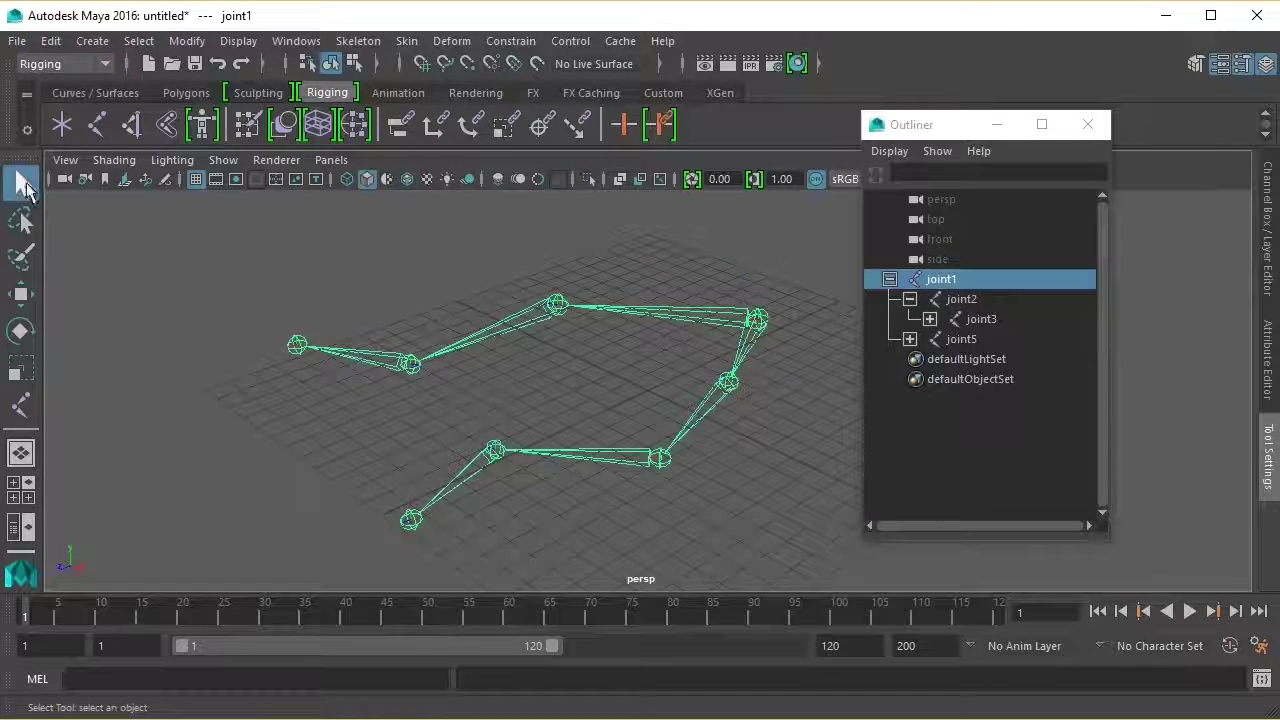
left_click(909, 339)
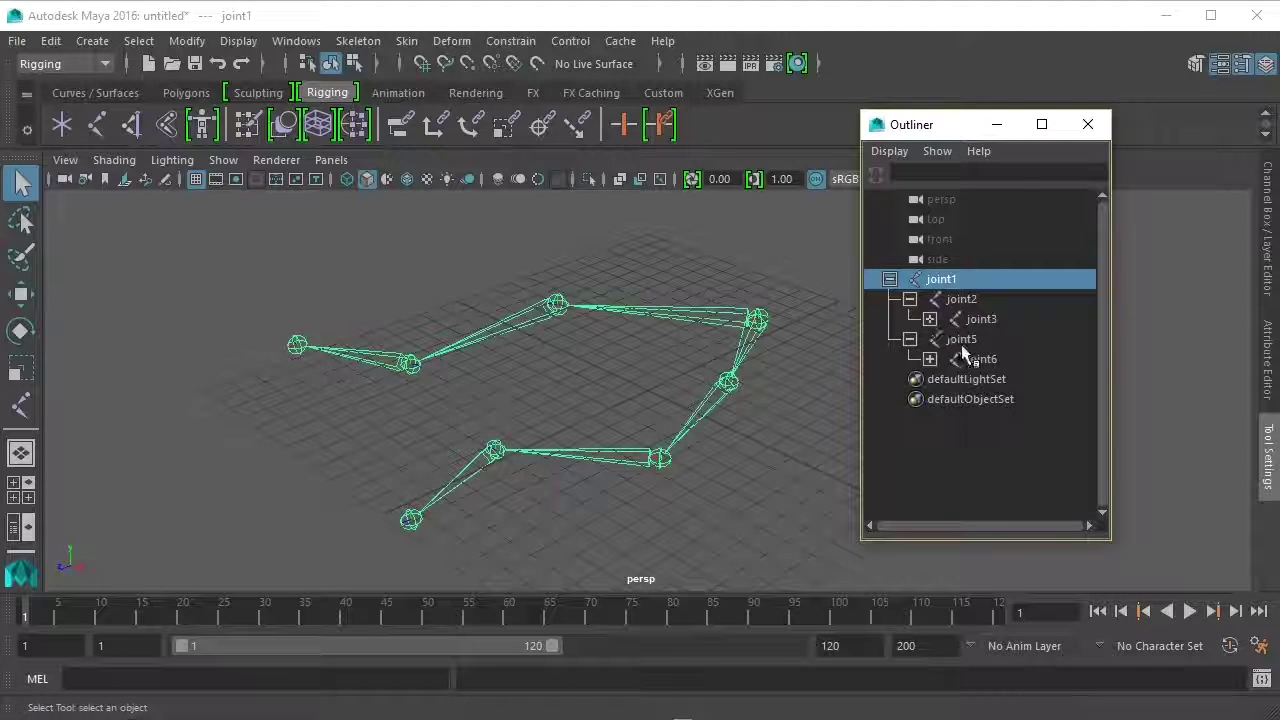
left_click(962, 342)
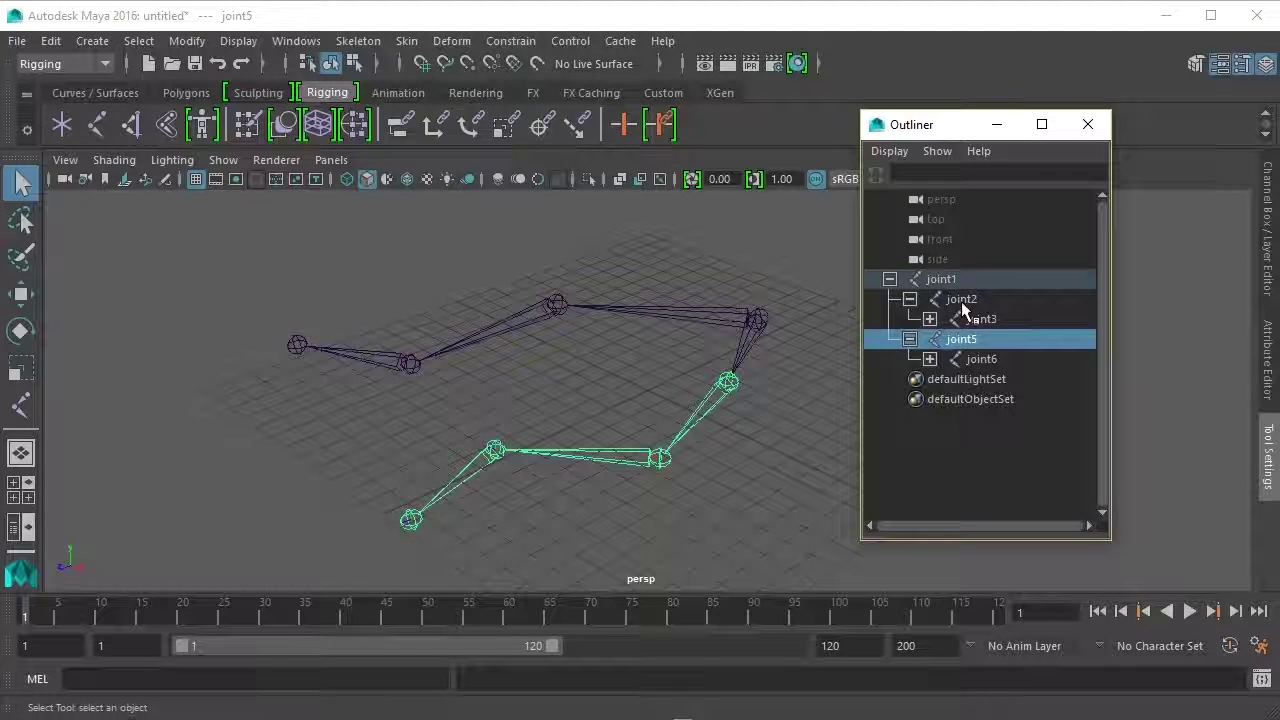
left_click(963, 305)
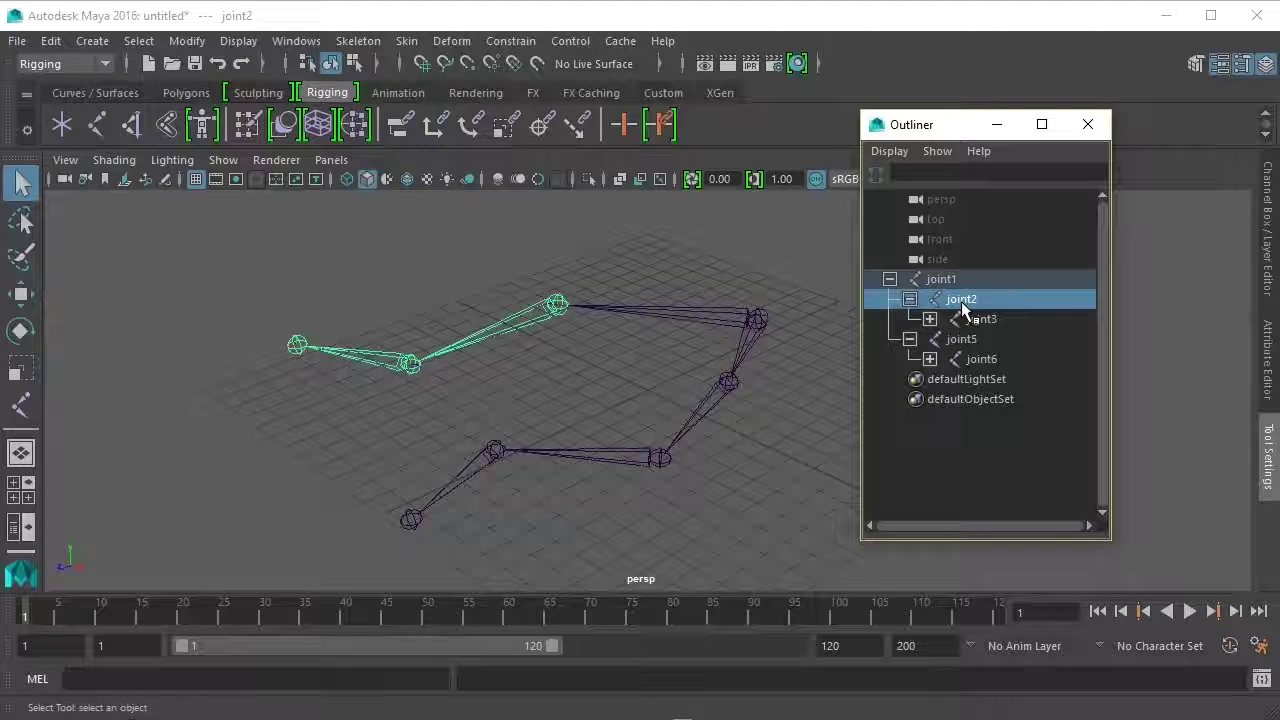
left_click(940, 281)
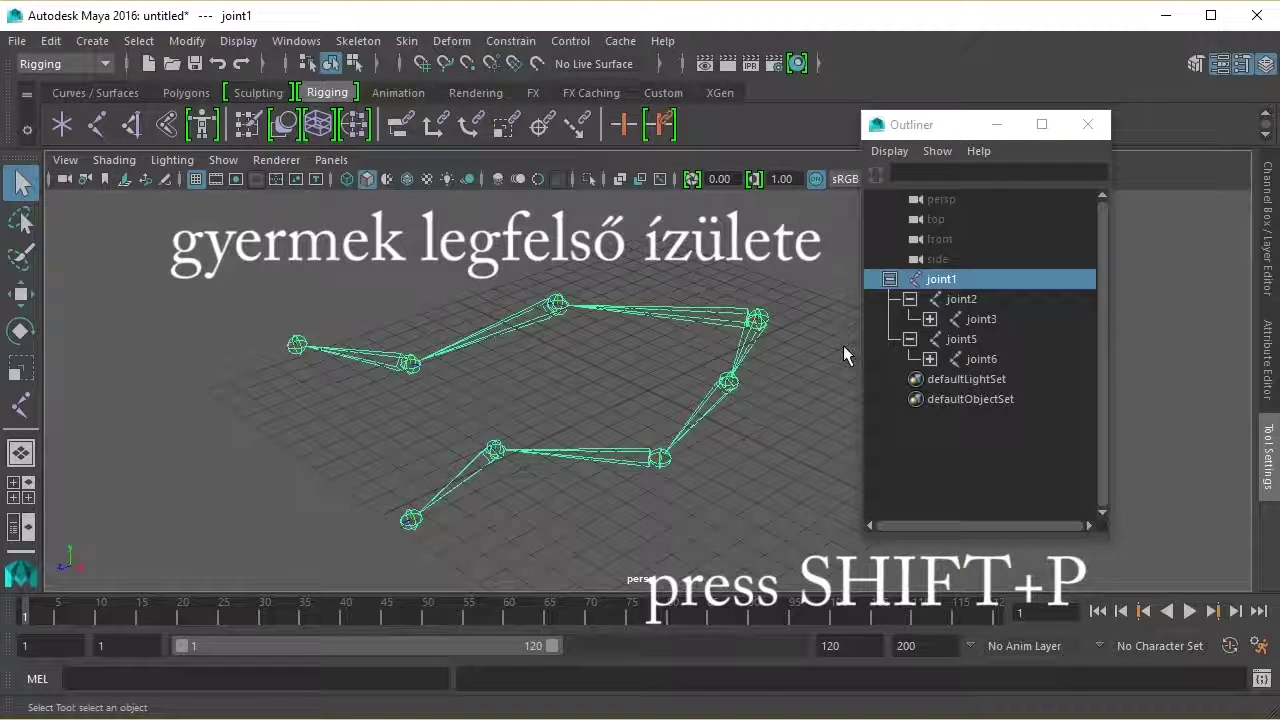
key("shift+p")
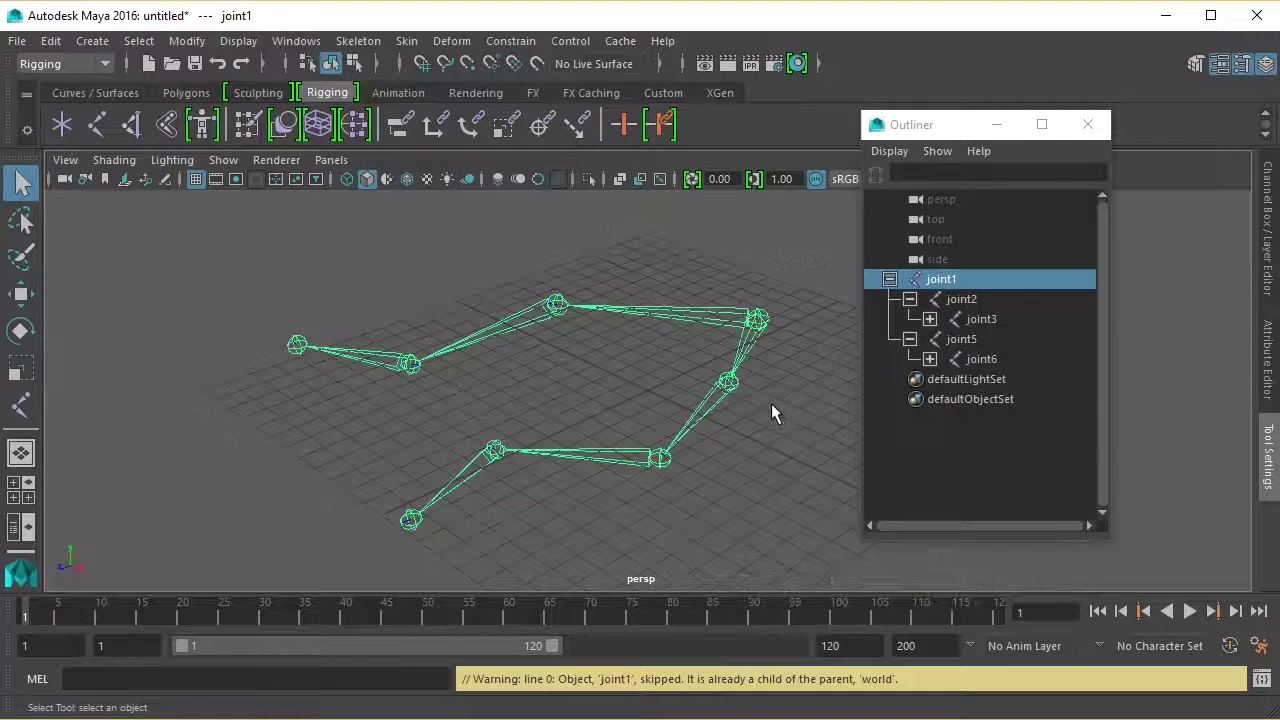
left_click(933, 341)
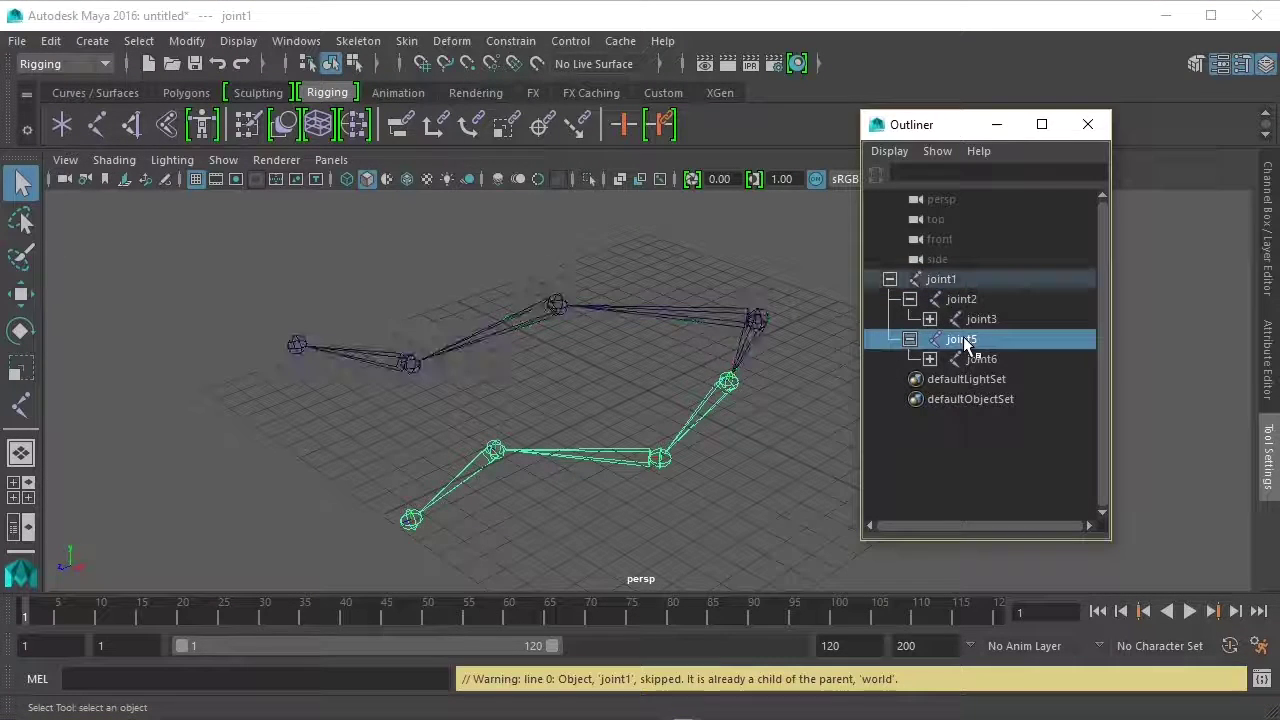
left_click(757, 317)
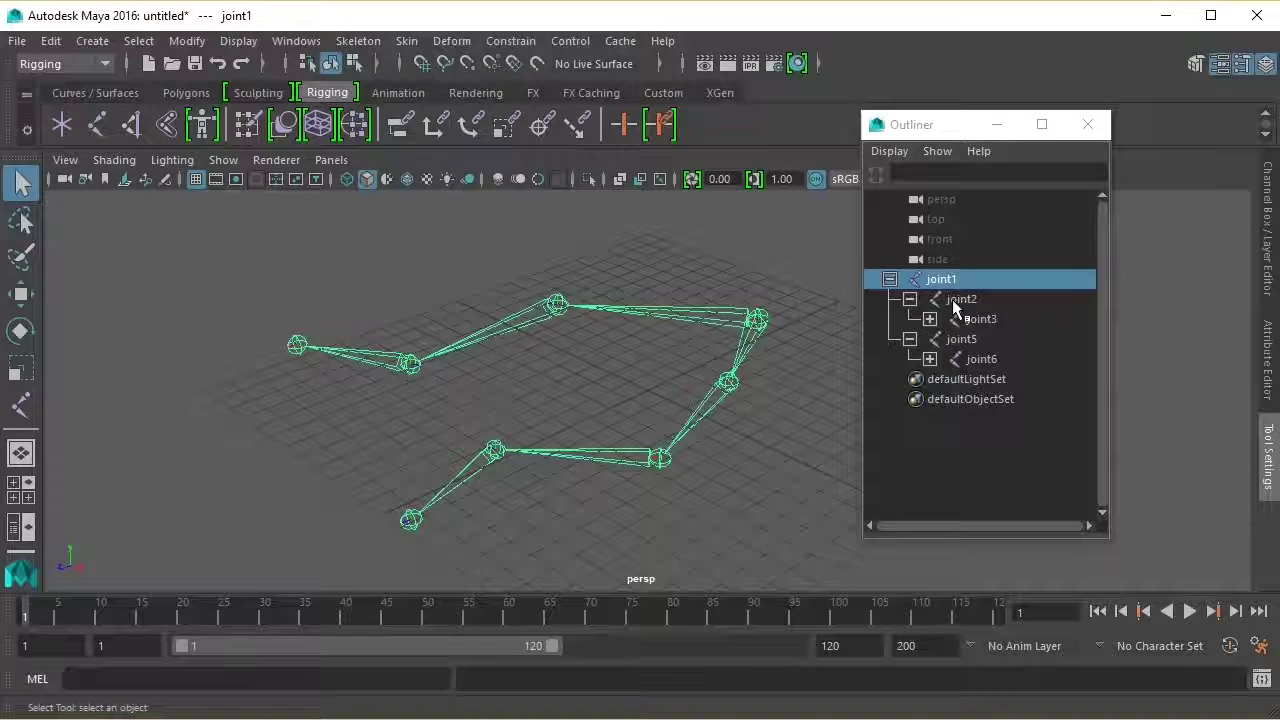
left_click(962, 339)
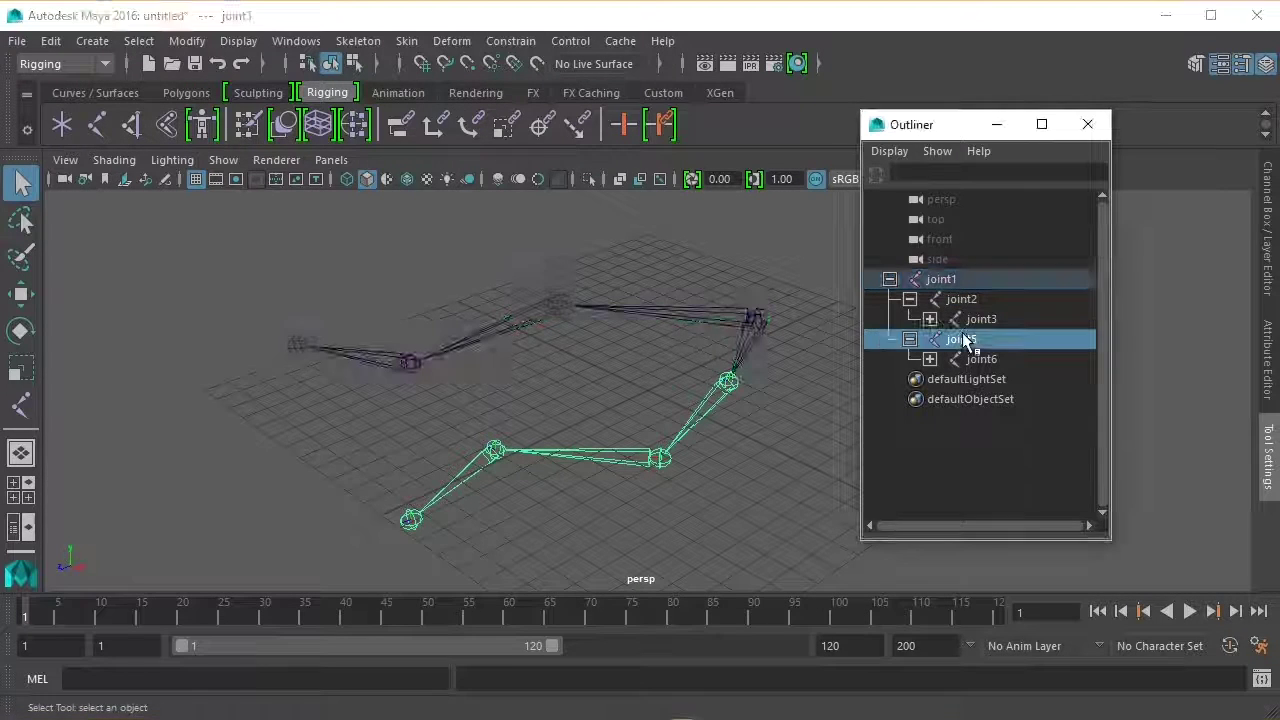
key("shift+p")
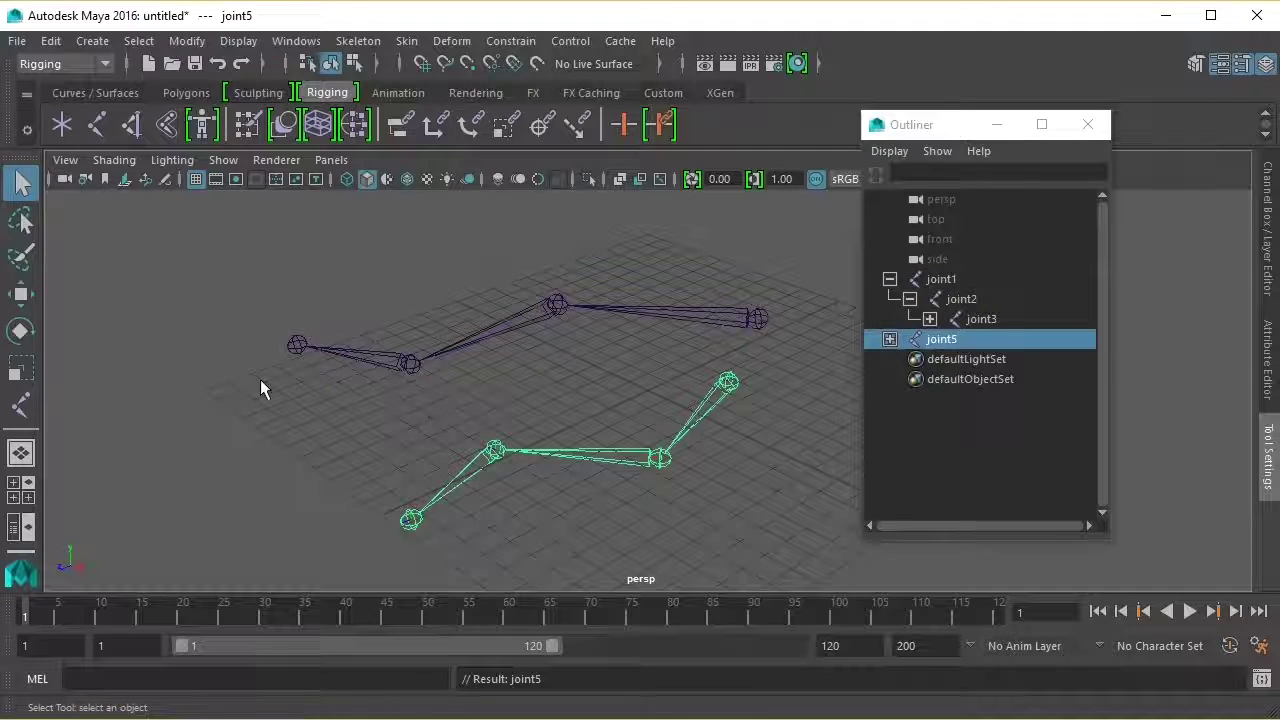
Step: Slide the joint5 chain along X and move joint6 to the left
key("w")
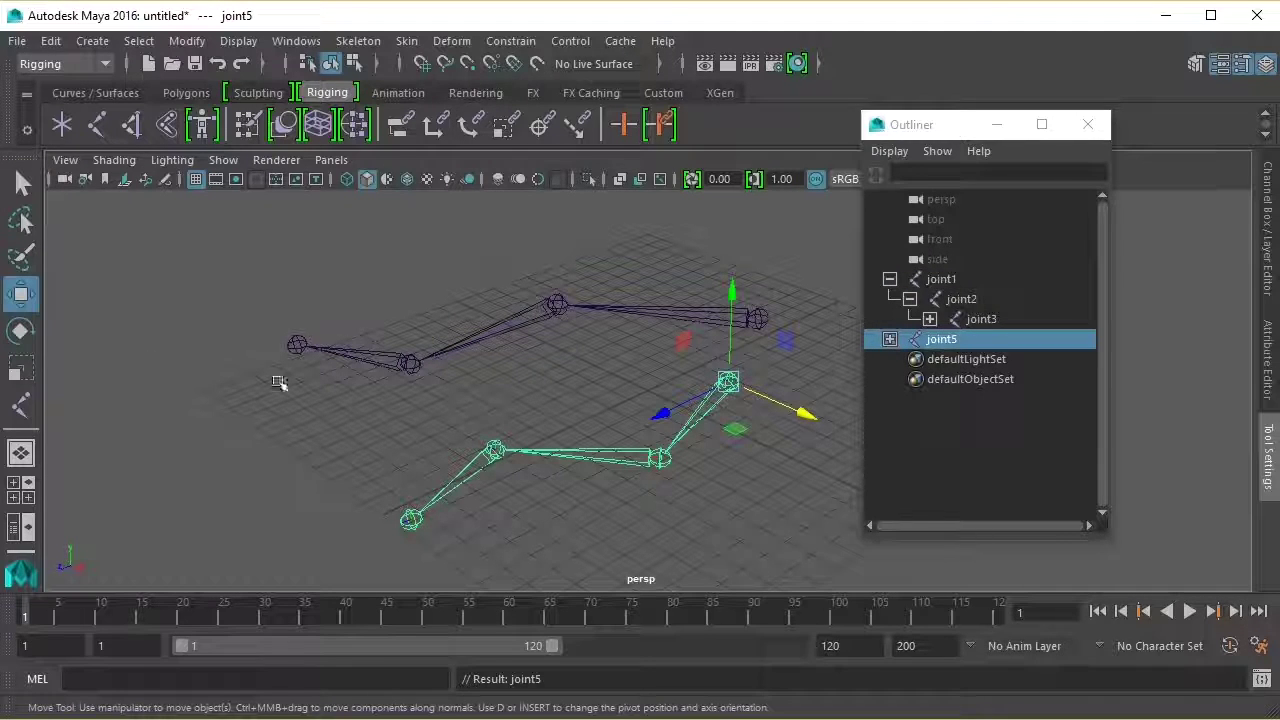
mouse_move(775, 408)
left_mouse_down()
mouse_move(786, 404)
mouse_move(770, 404)
mouse_move(745, 366)
left_mouse_up()
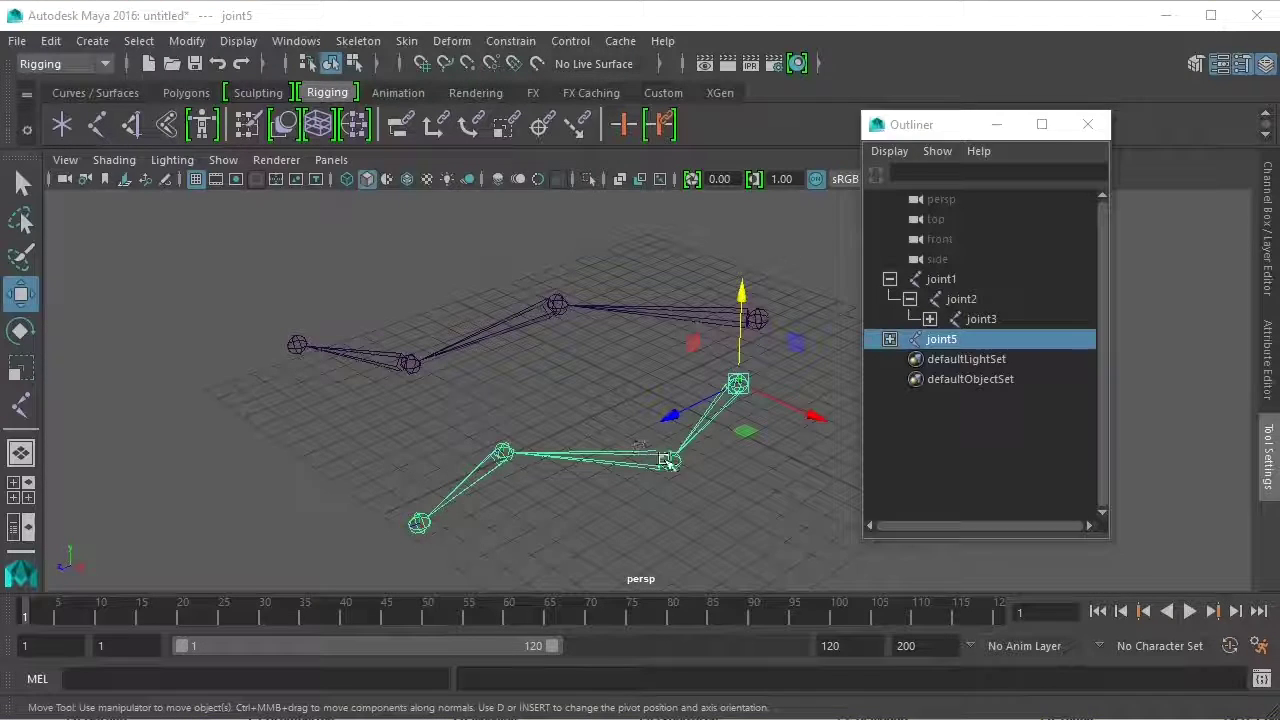
left_click(667, 459)
mouse_move(702, 480)
left_mouse_down()
mouse_move(651, 449)
mouse_move(440, 422)
left_mouse_up()
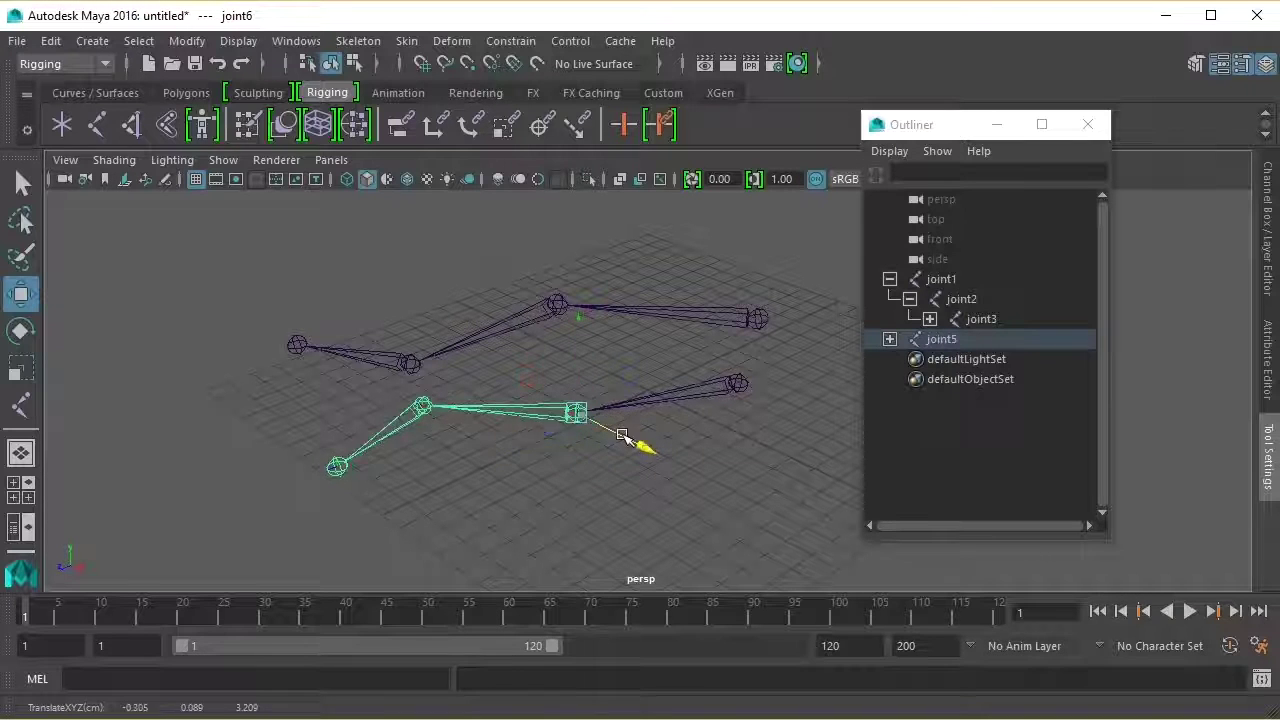
left_click_drag(632, 444, 608, 433)
Step: Reposition joint7 and joint8, then readjust joint7 and joint6 to X -3.179, Z 3.209
left_click(405, 398)
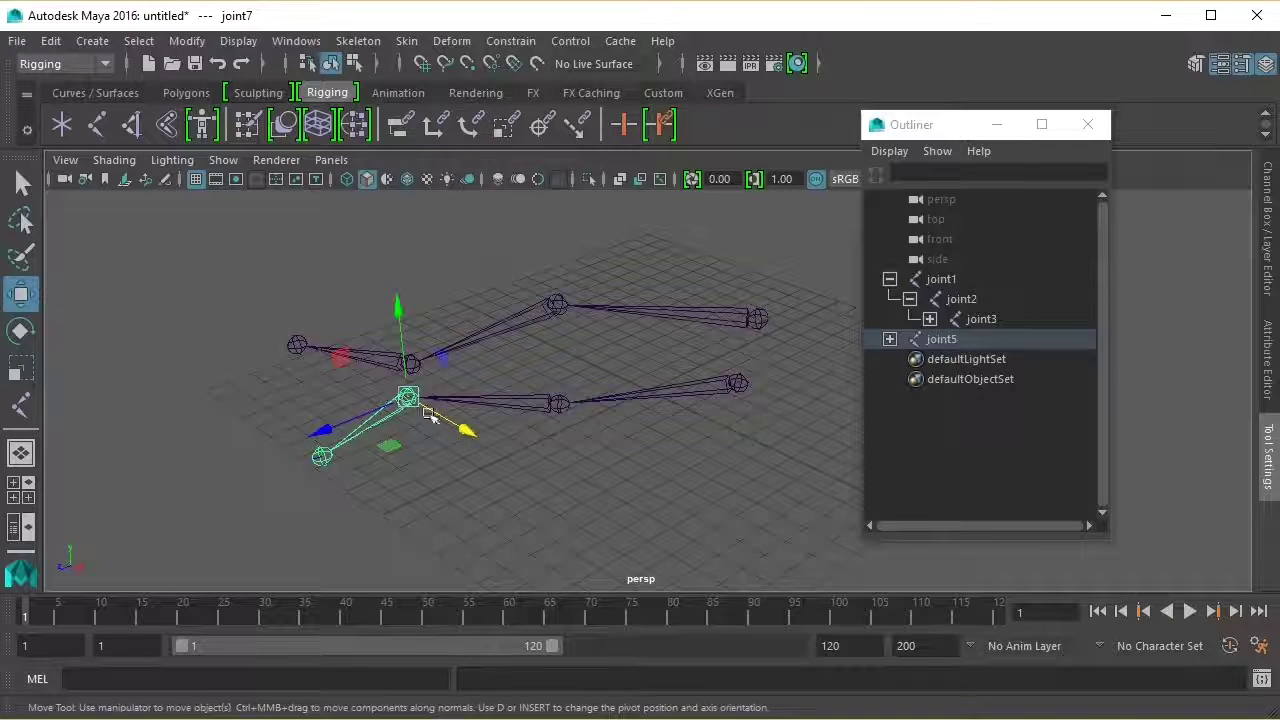
left_click_drag(457, 420, 612, 490)
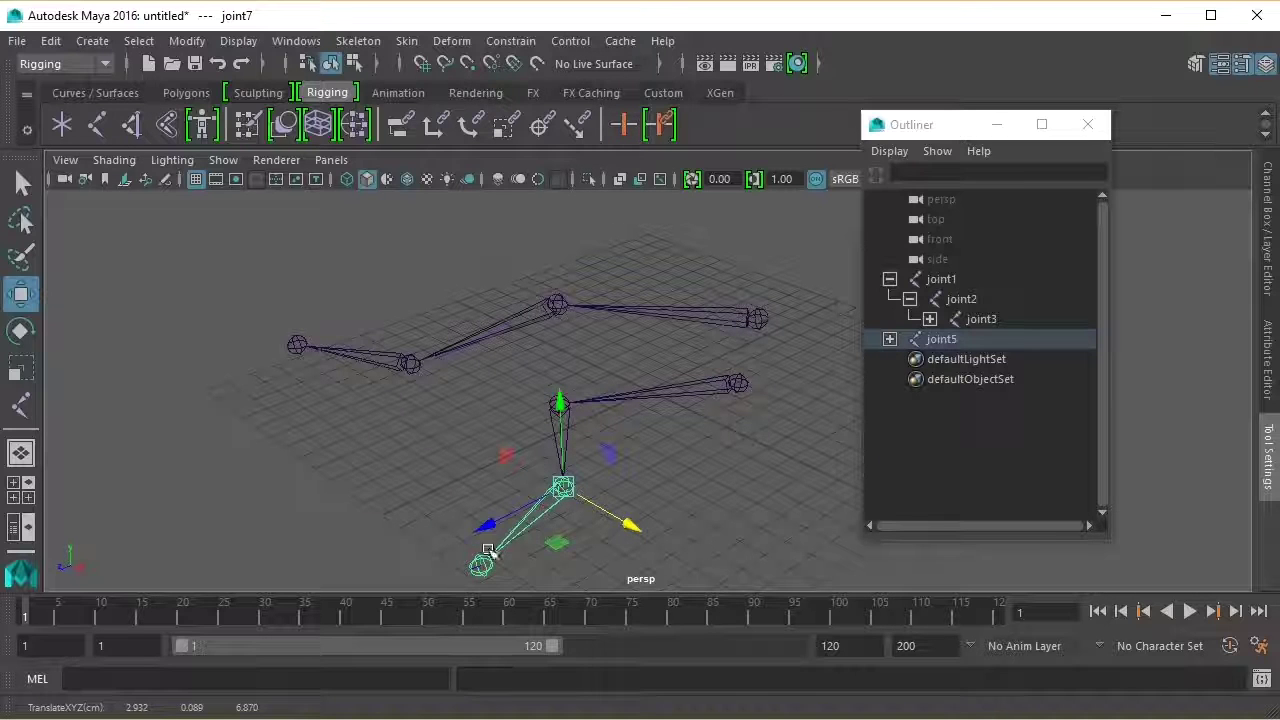
left_click(480, 565)
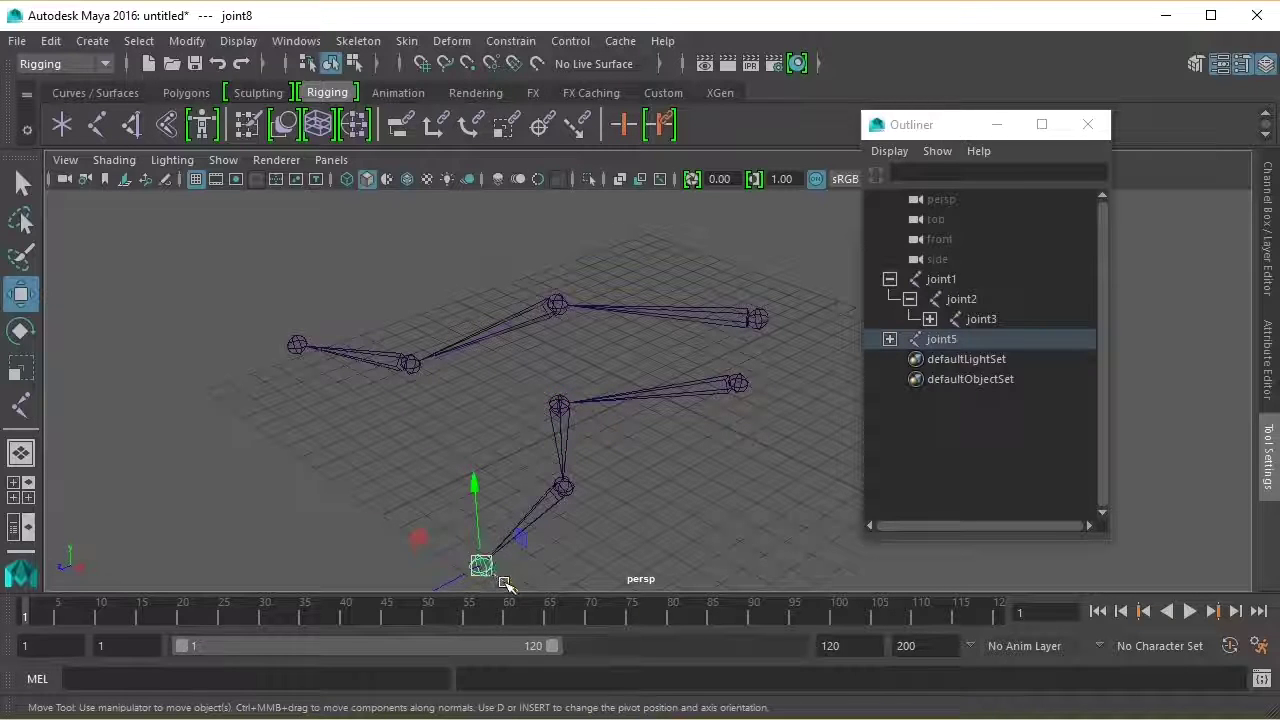
left_click_drag(505, 585, 600, 606)
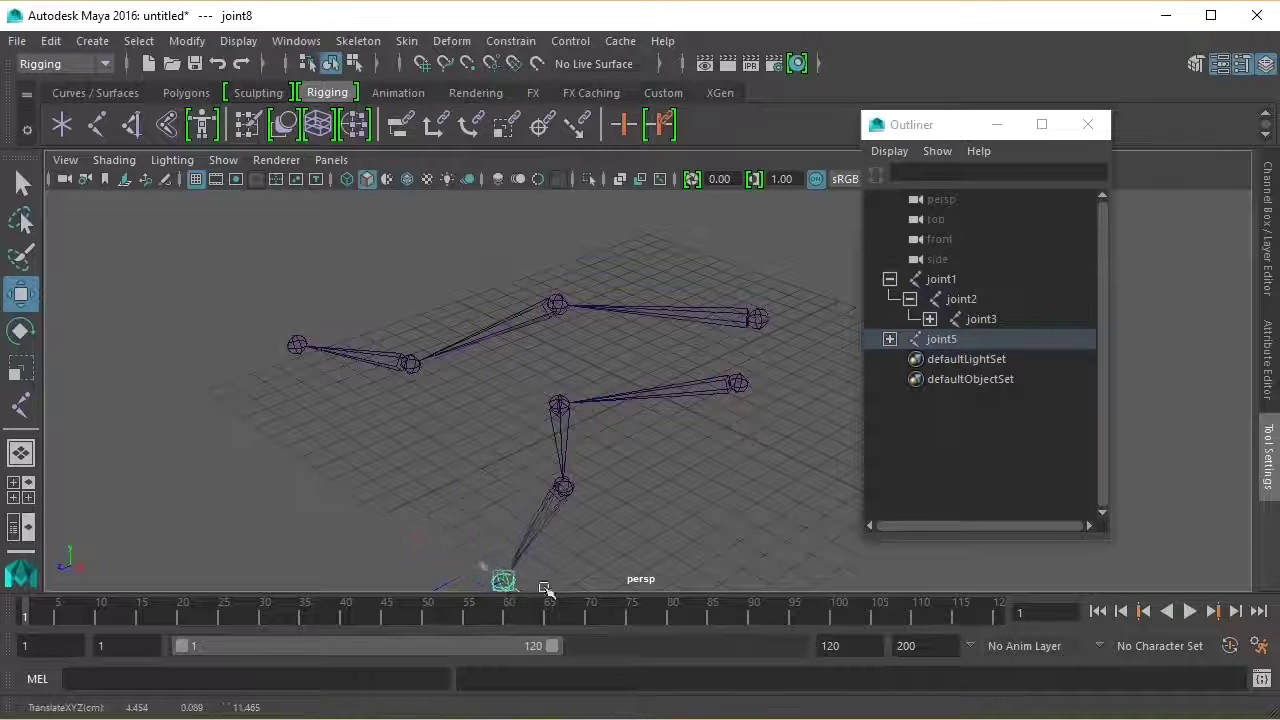
left_click(571, 501)
key("Up")
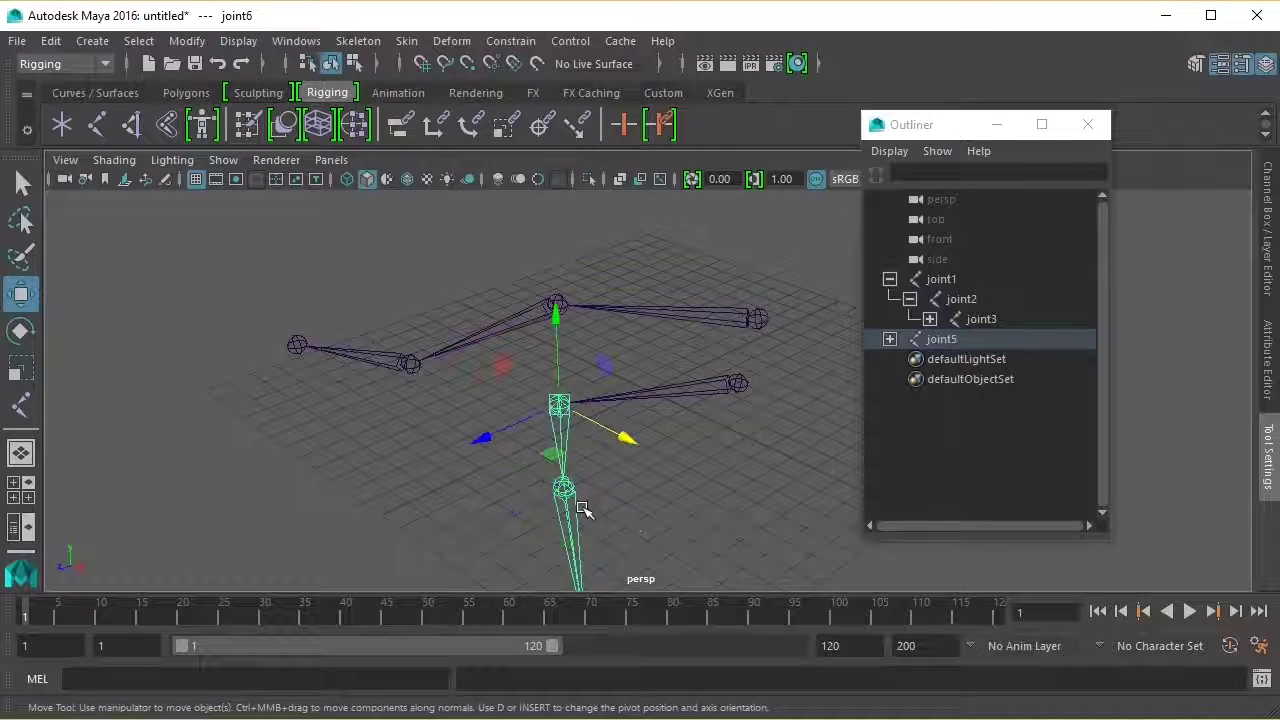
left_click(565, 490)
left_click_drag(605, 509, 515, 455)
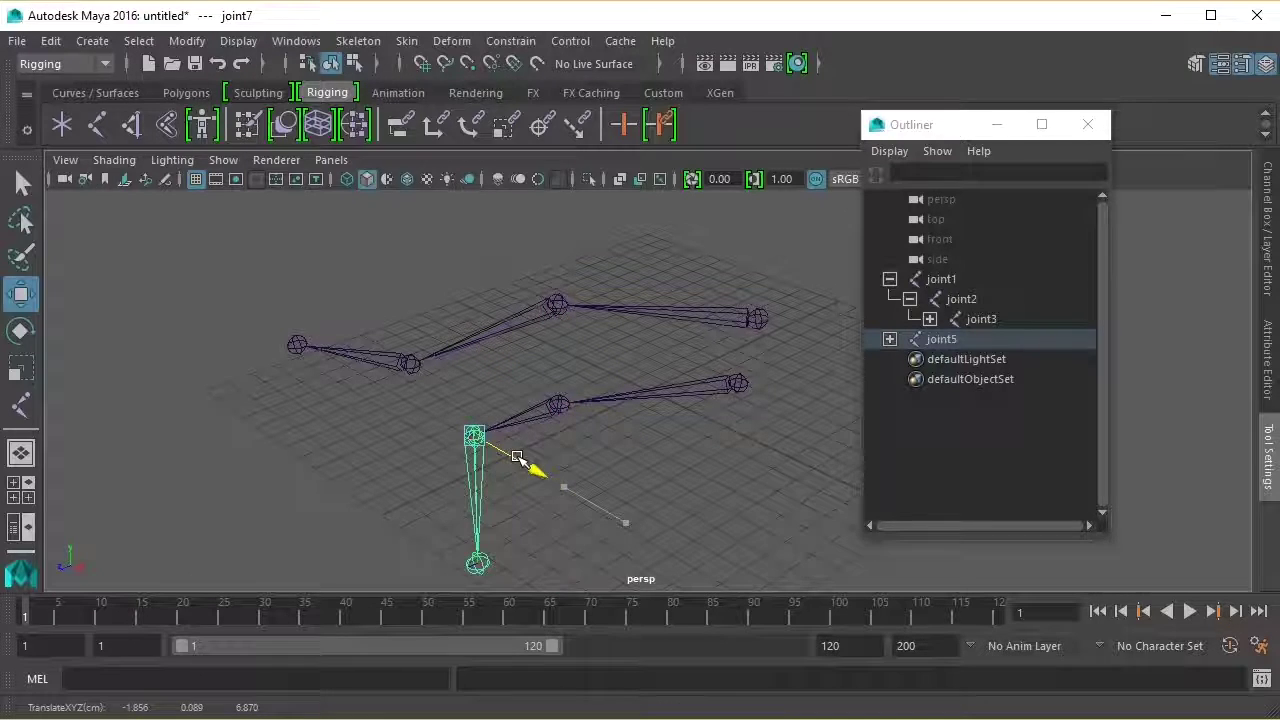
left_click(580, 414)
left_click_drag(594, 420, 567, 402)
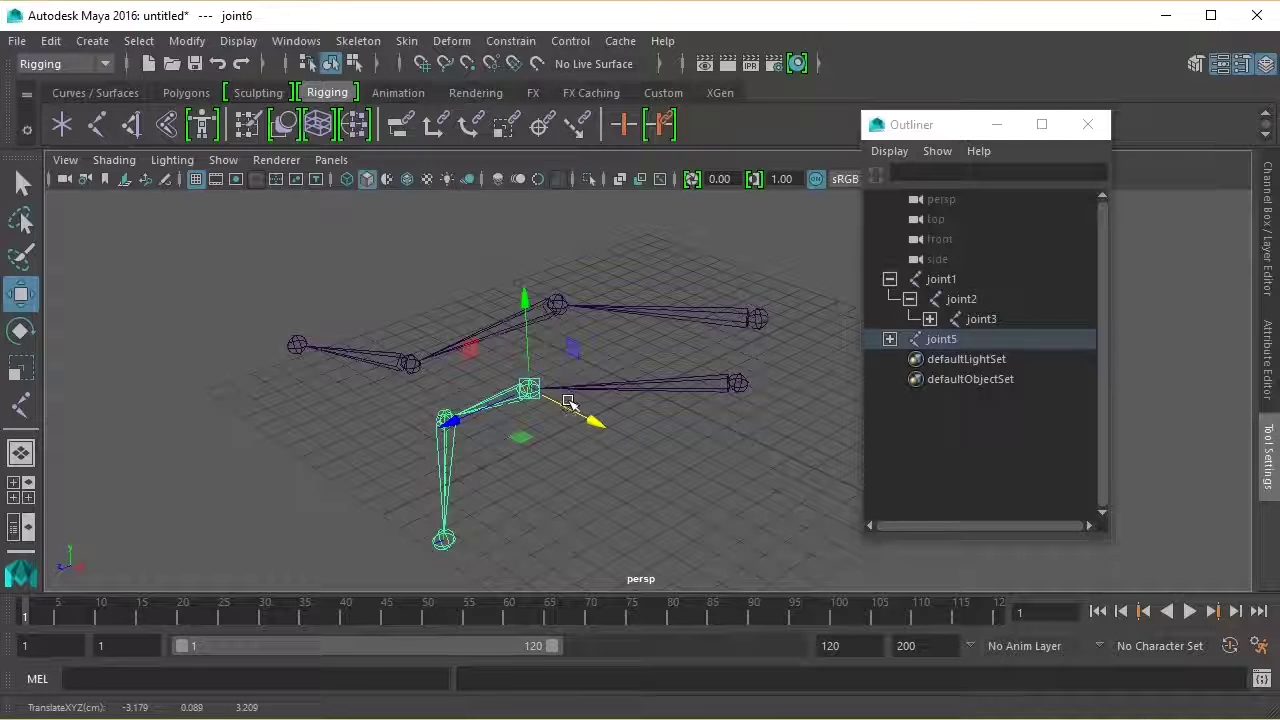
Step: Expand joint5's hierarchy in the Outliner and select joint6 through joint8
left_click(888, 340)
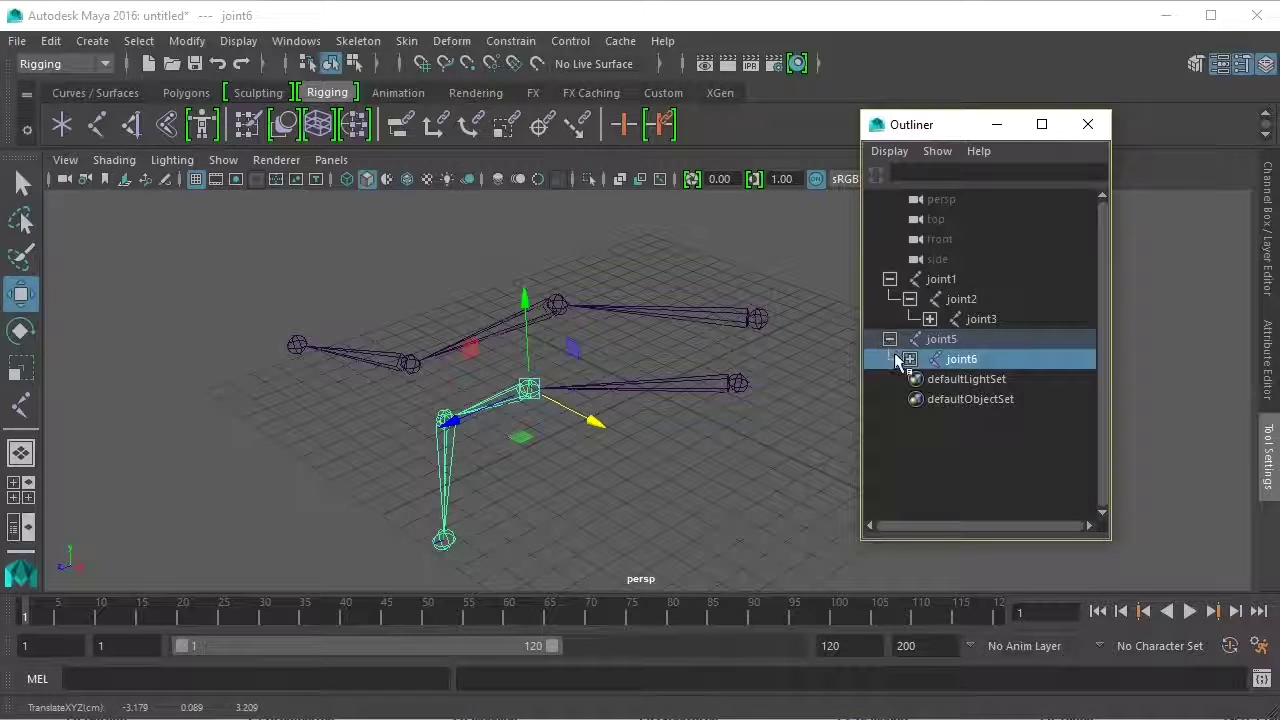
left_click(910, 359)
left_click(929, 379)
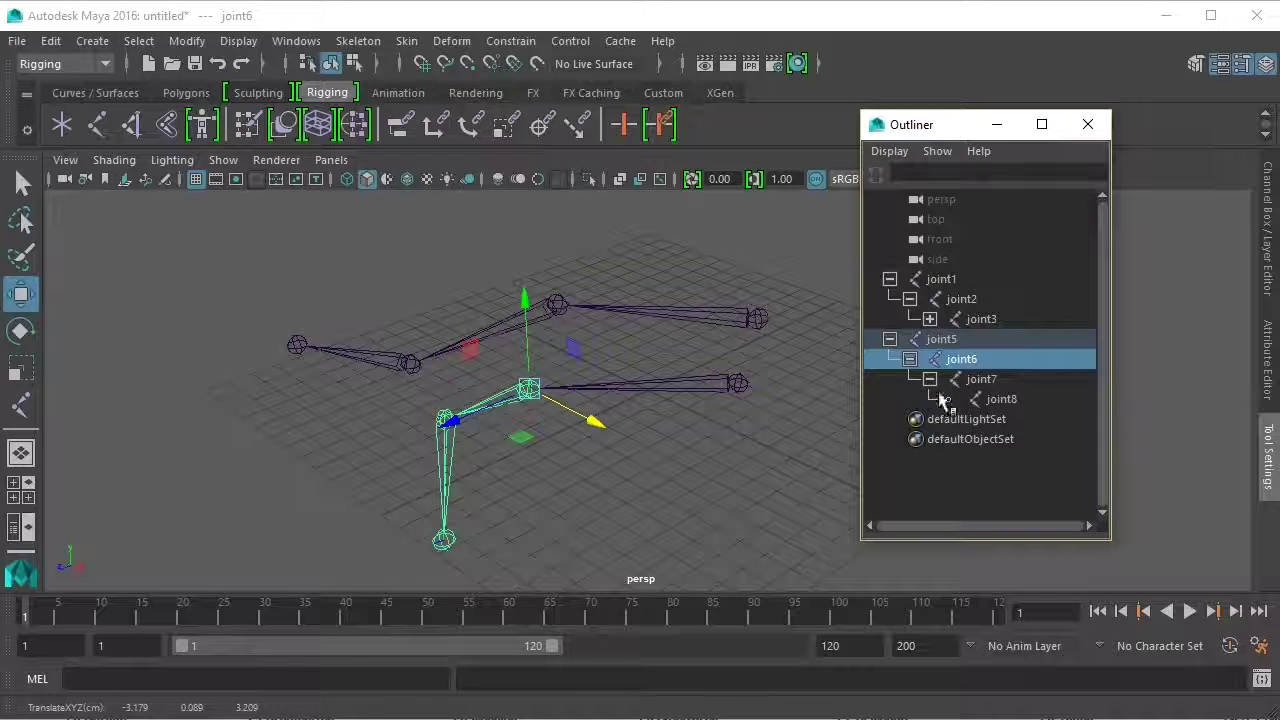
left_click(996, 402, "shift")
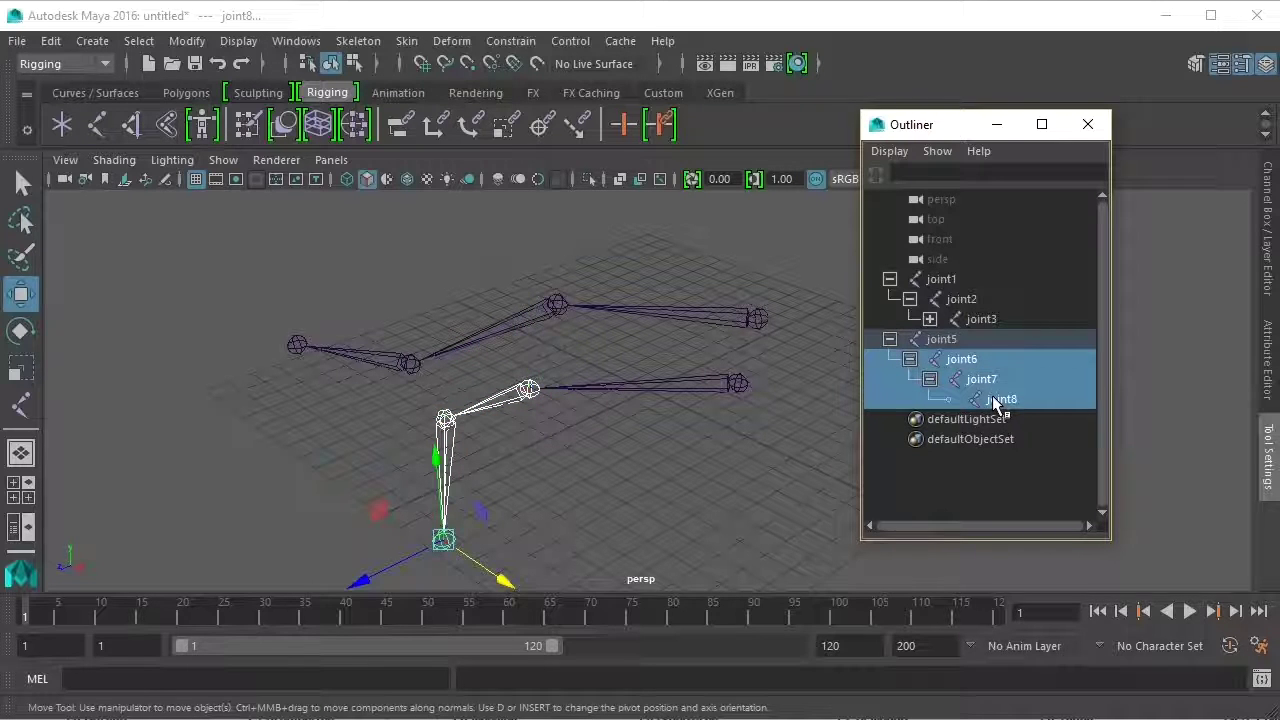
Step: Select joint5 through joint8, rotate the chain around Y, then slide it along X
left_click(941, 340, "shift")
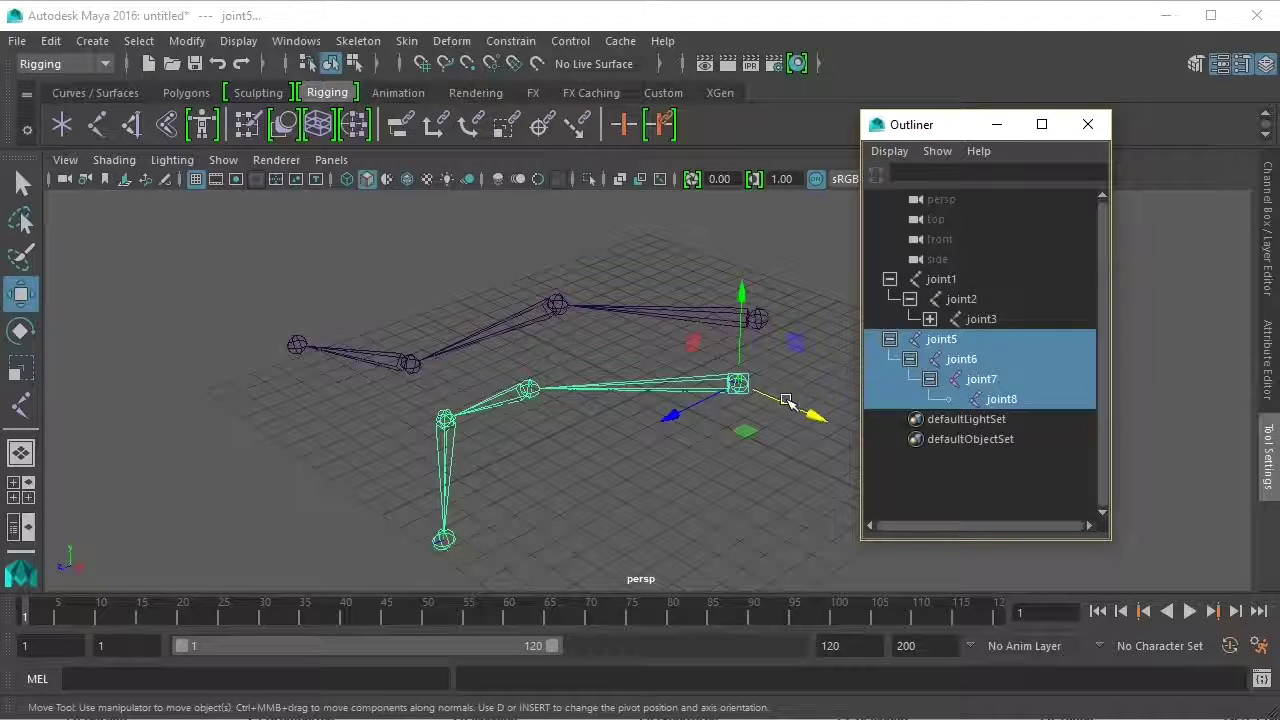
left_click(21, 331)
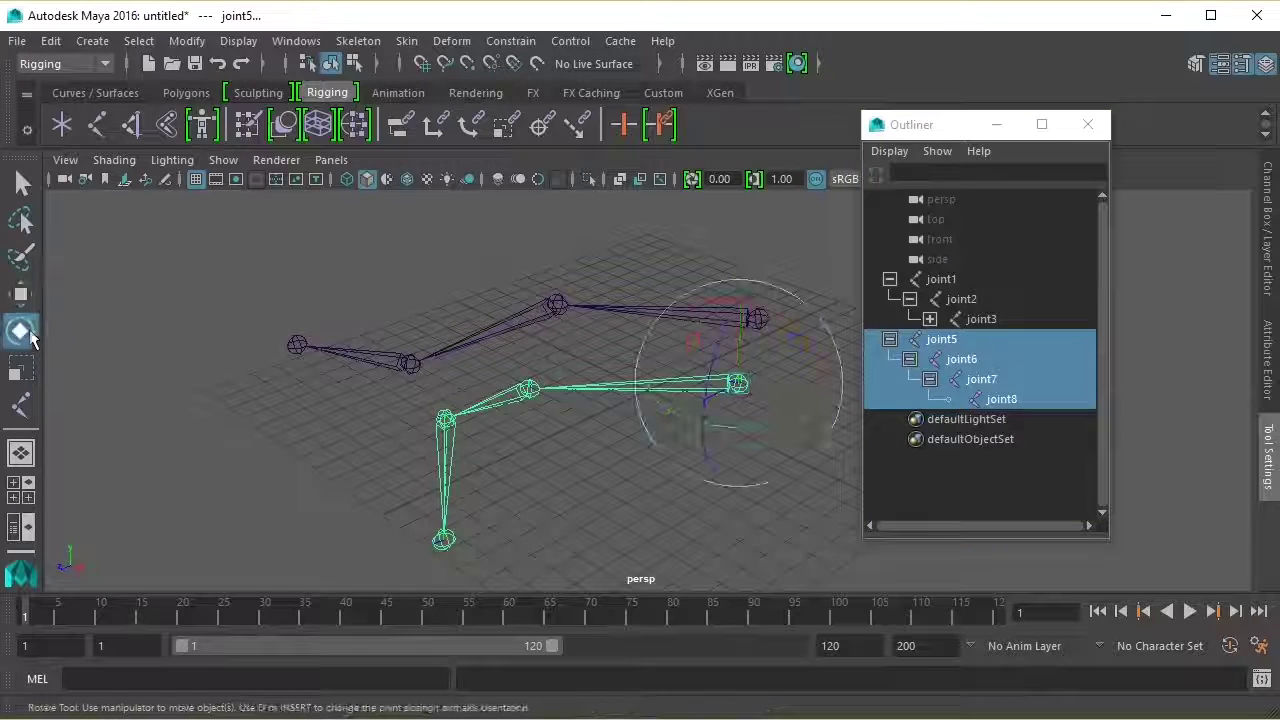
left_click_drag(668, 410, 775, 428)
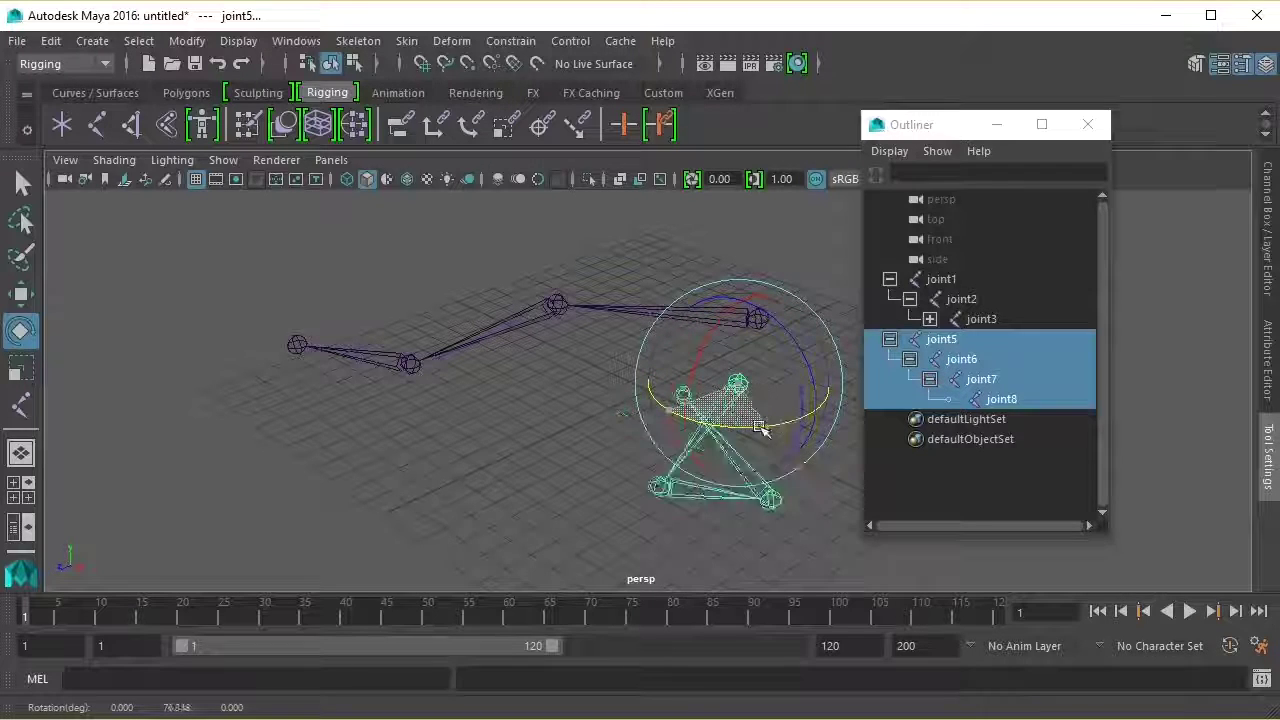
mouse_move(775, 428)
left_mouse_down()
mouse_move(672, 426)
mouse_move(455, 302)
left_mouse_up()
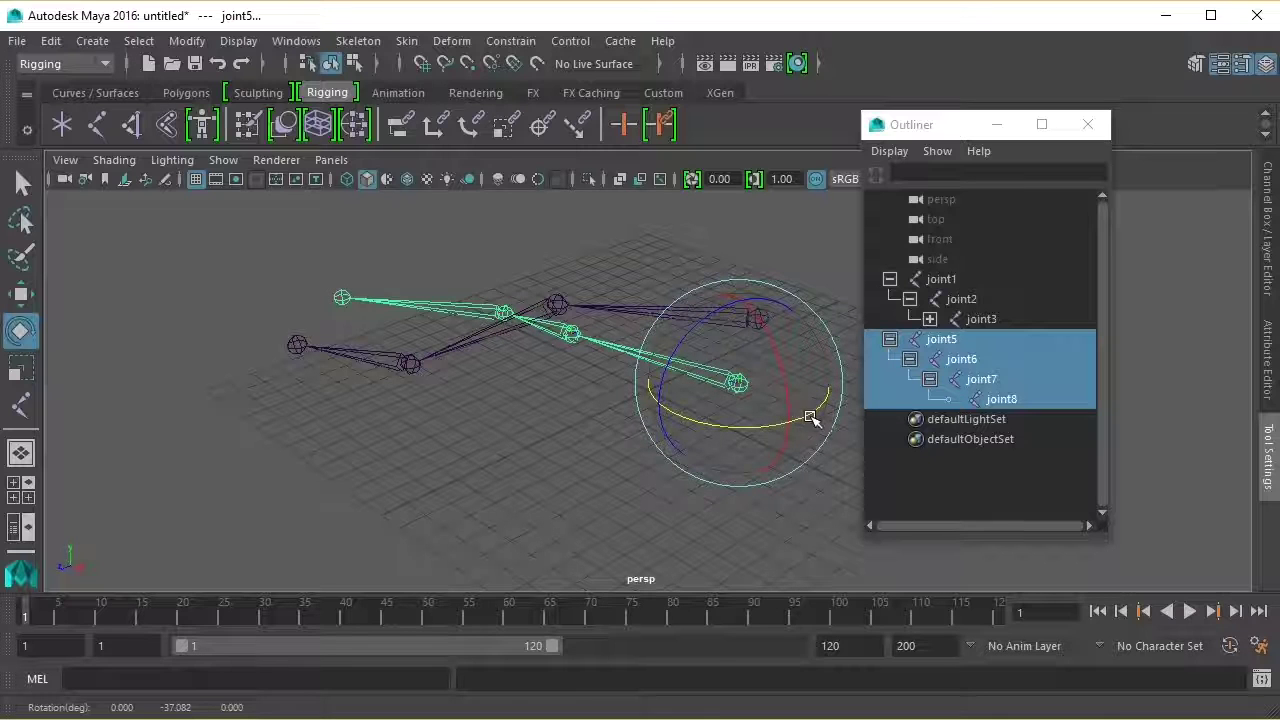
mouse_move(810, 418)
left_mouse_down()
mouse_move(623, 364)
mouse_move(803, 370)
mouse_move(803, 306)
left_mouse_up()
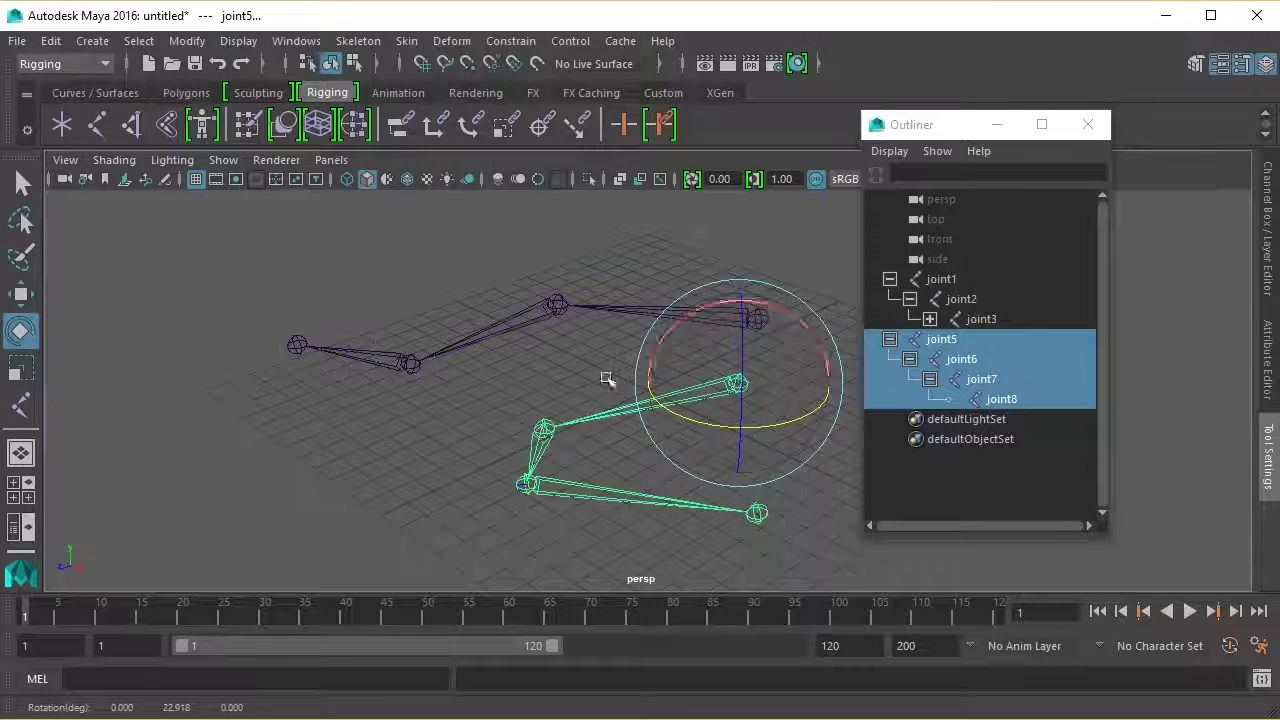
left_click(21, 292)
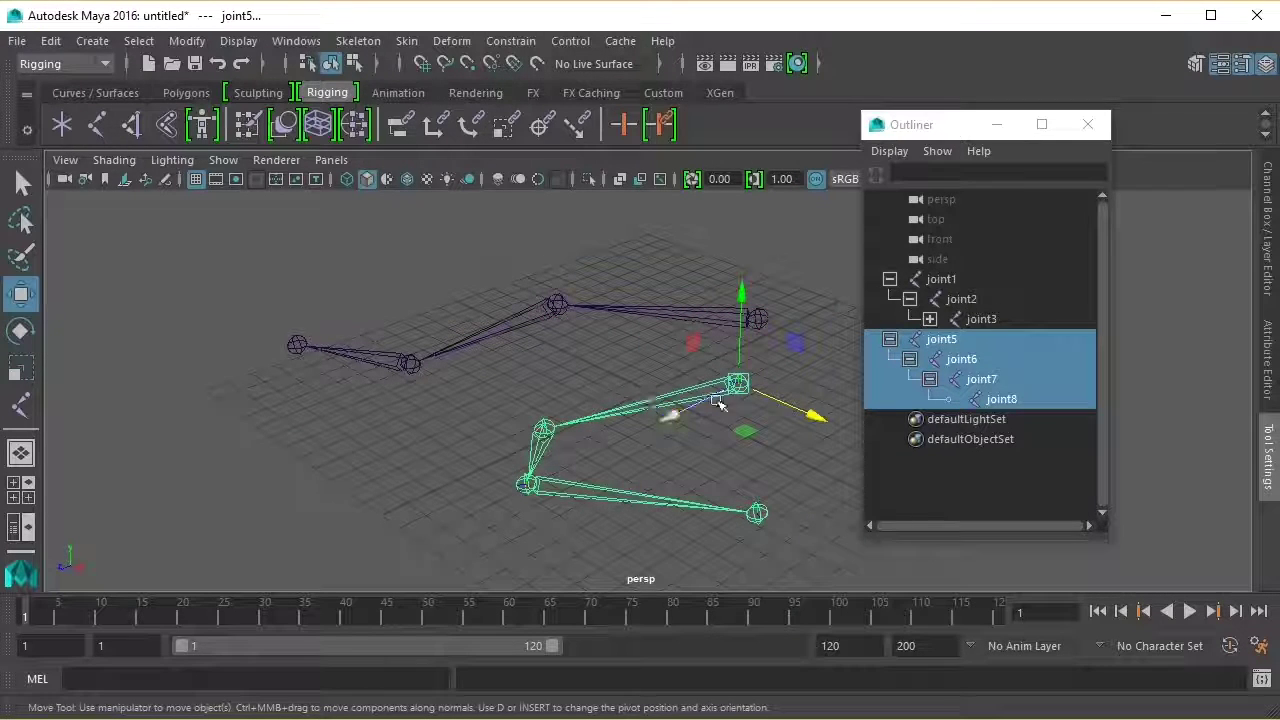
mouse_move(781, 400)
left_mouse_down()
mouse_move(647, 343)
mouse_move(653, 360)
mouse_move(802, 410)
left_mouse_up()
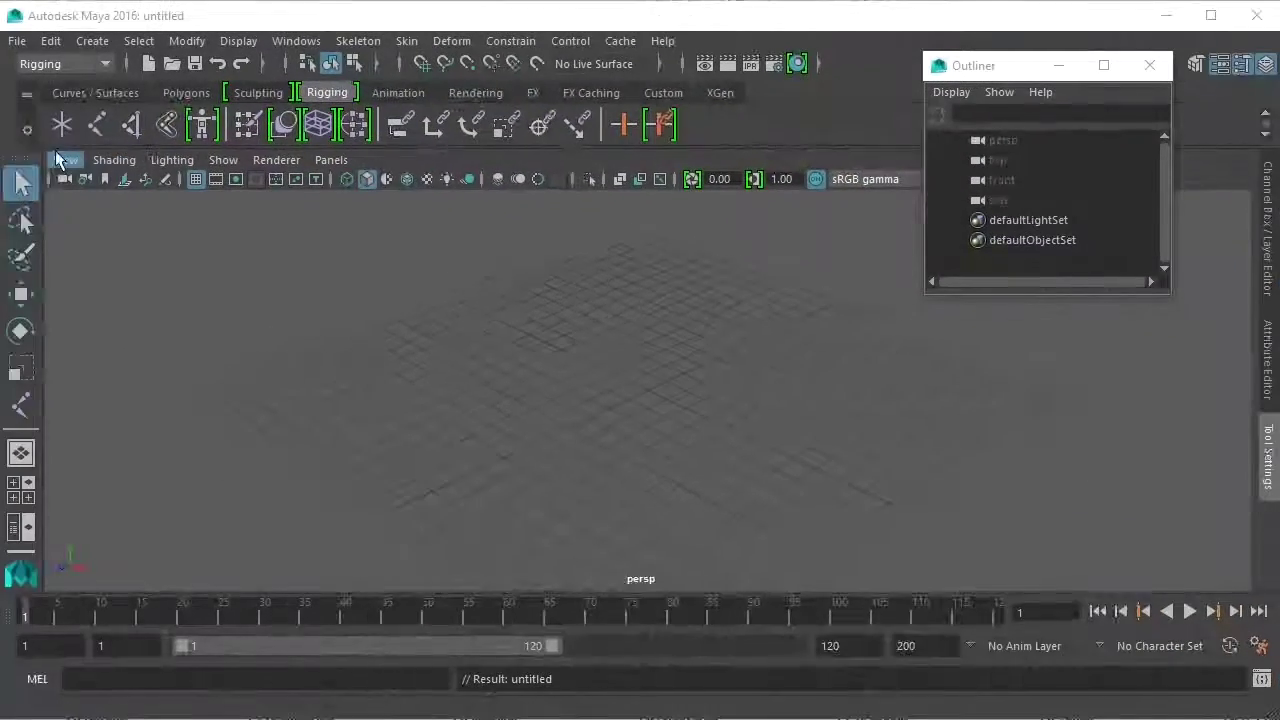
Step: Create polygon cylinder pCylinder1 at the grid centre from the Polygons shelf
left_click(184, 94)
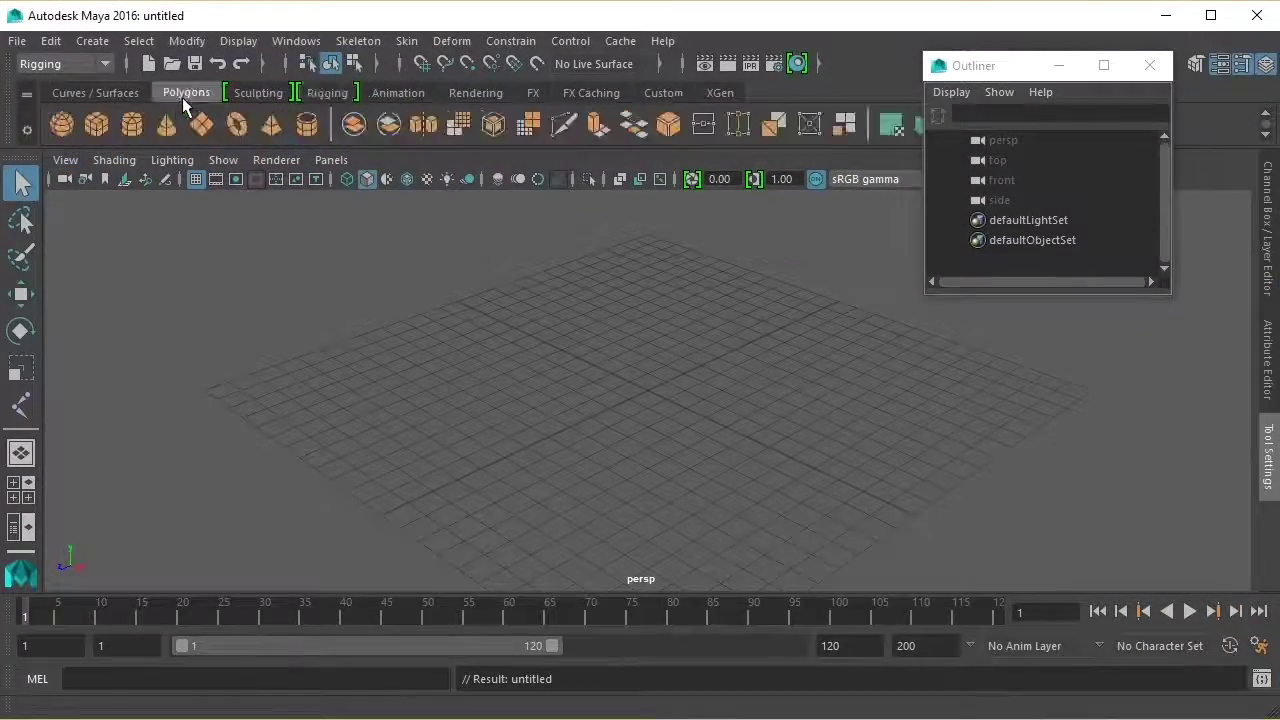
left_click(139, 119)
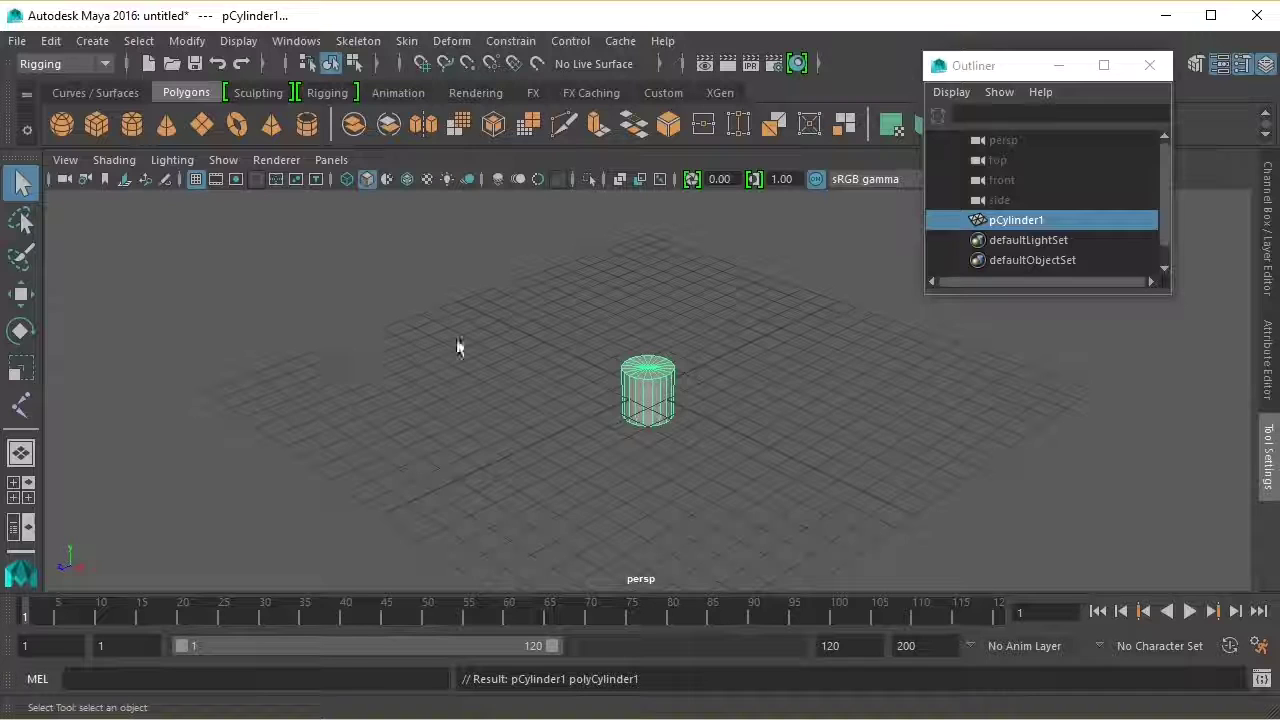
Step: Set pCylinder1's Scale Y to 6 in the Channel Box
left_click(1268, 345)
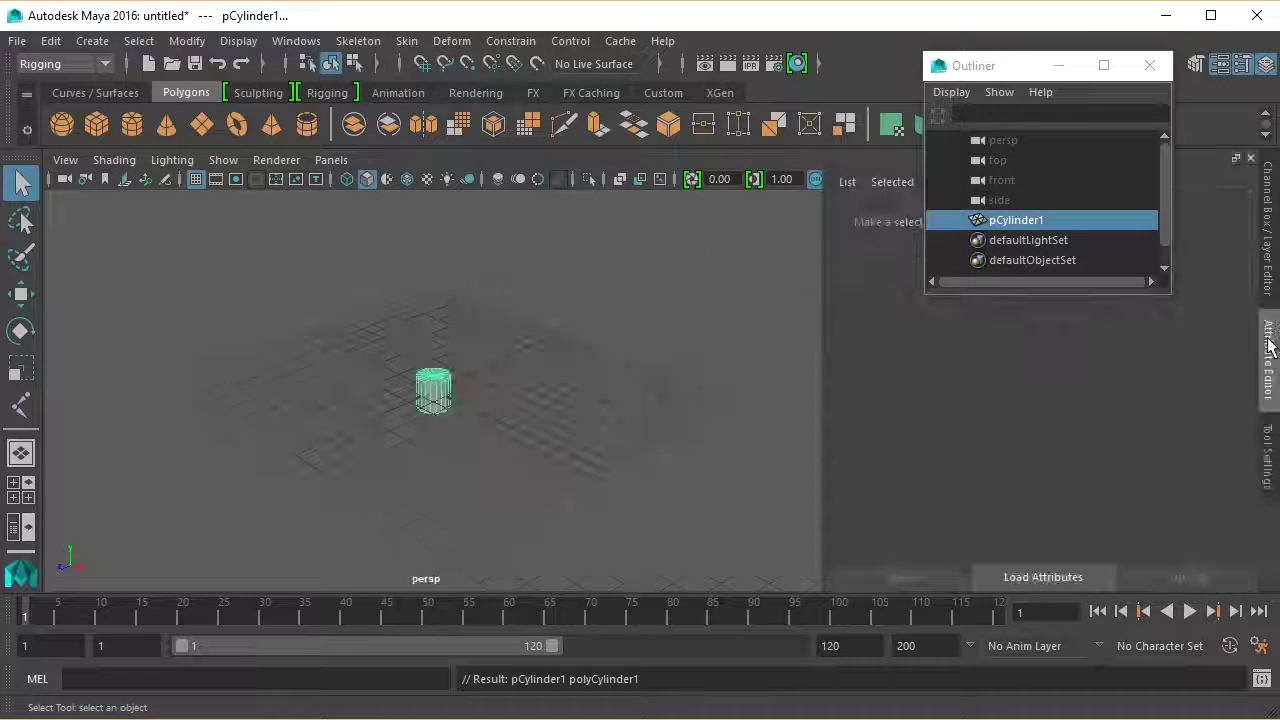
left_click(1264, 252)
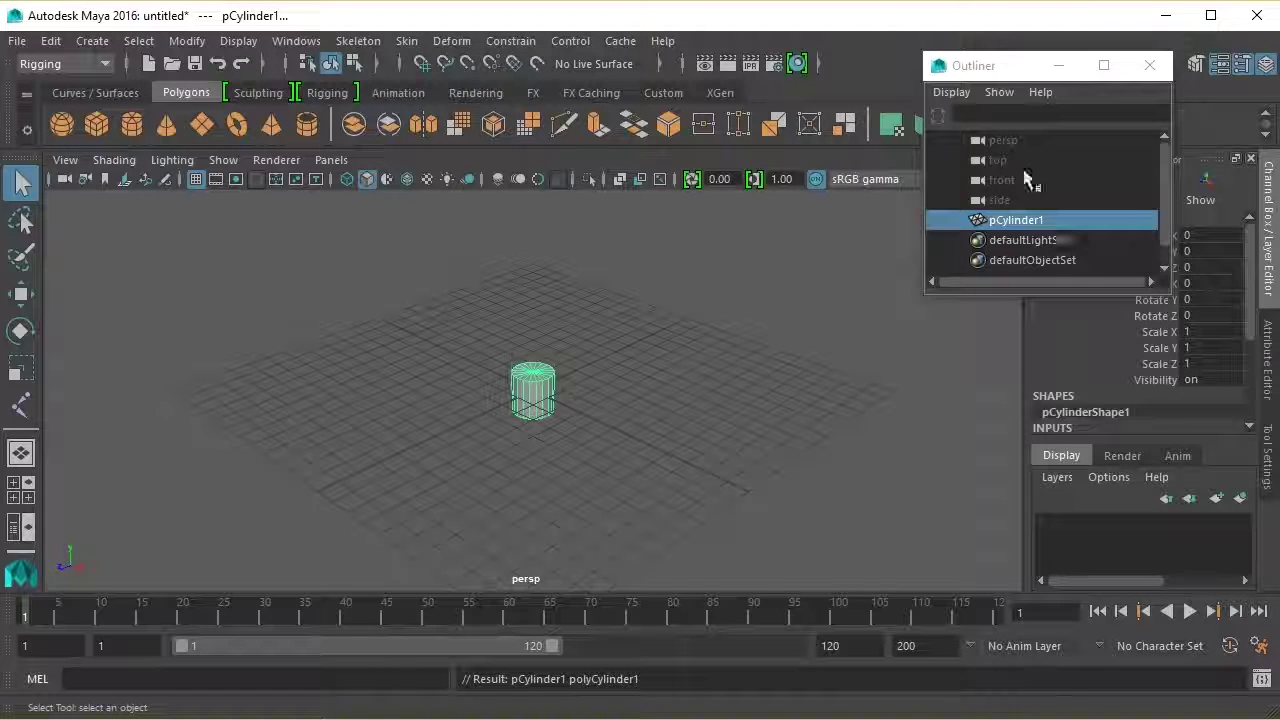
left_click_drag(1009, 77, 920, 86)
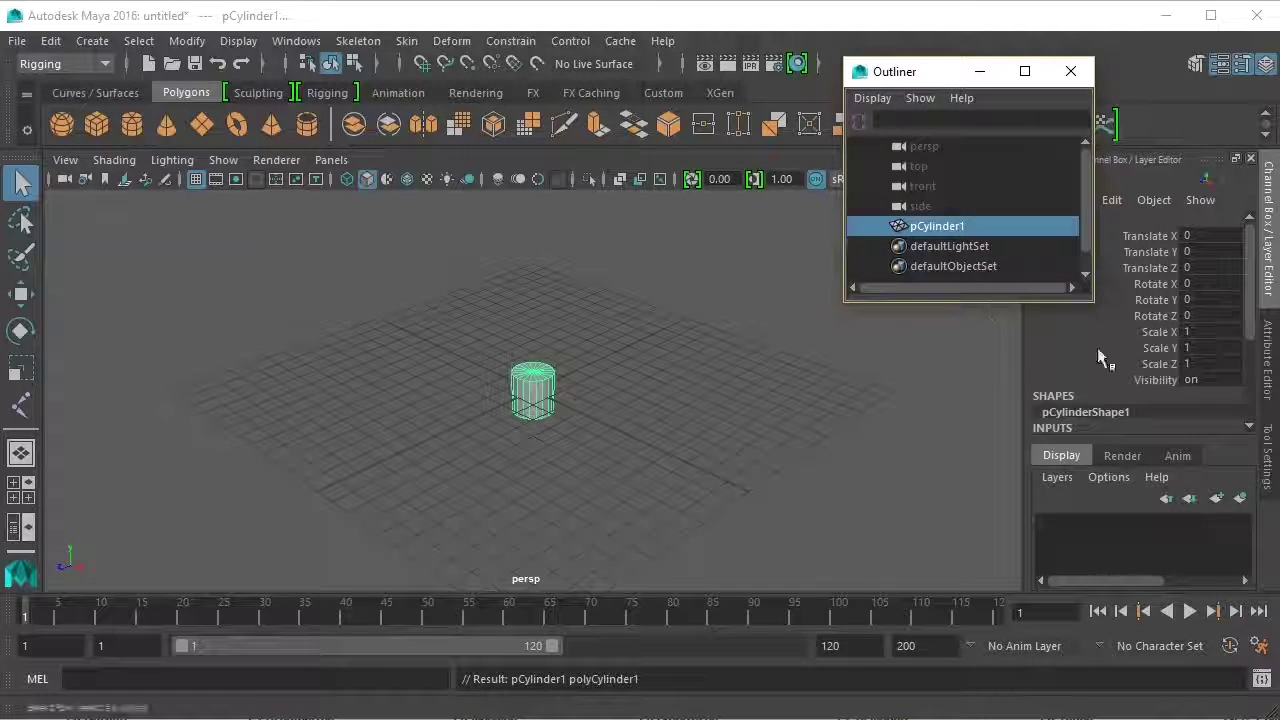
mouse_move(1248, 322)
left_mouse_down()
mouse_move(1258, 317)
mouse_move(1258, 345)
mouse_move(1257, 327)
left_mouse_up()
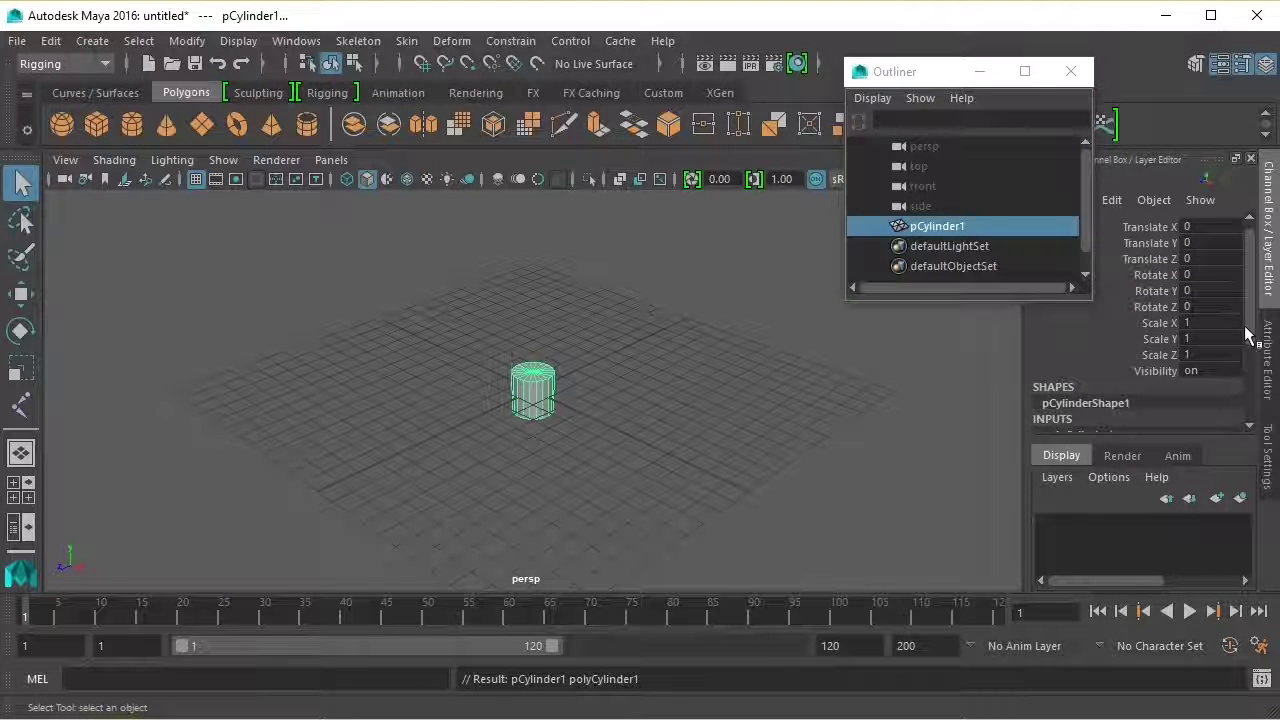
left_click(1192, 341)
double_click(1196, 340)
type("1")
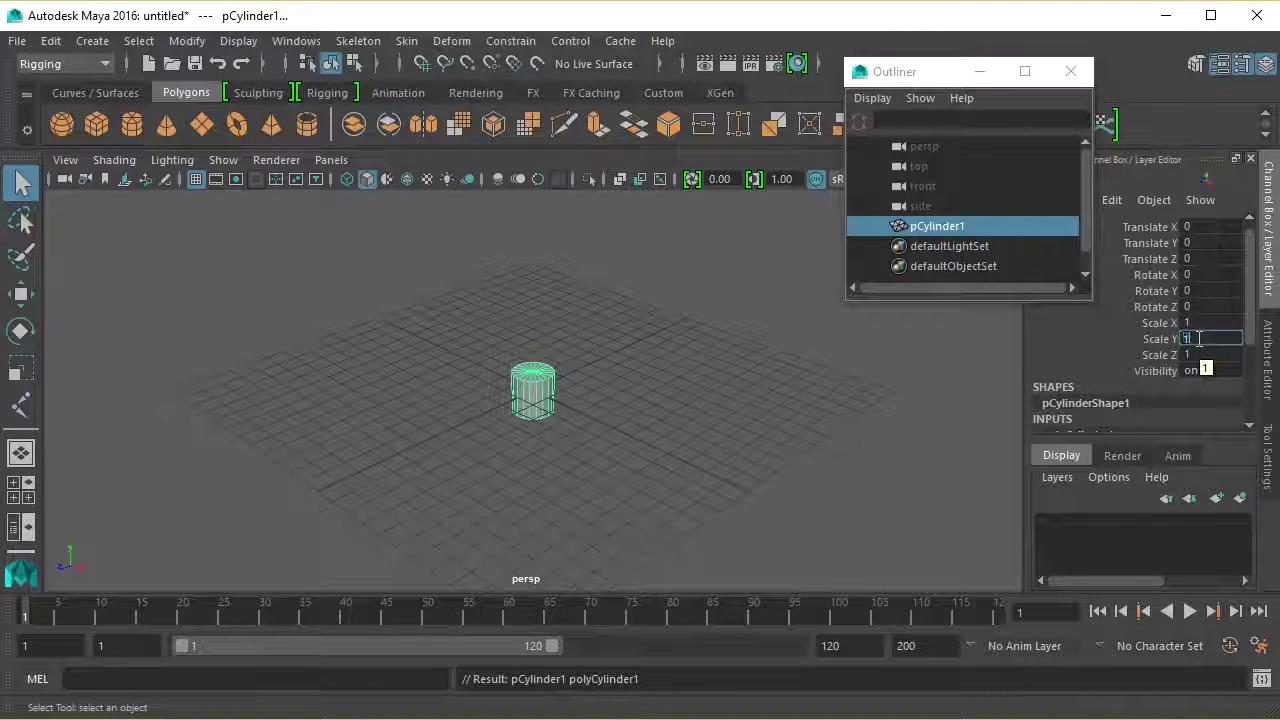
key("Return")
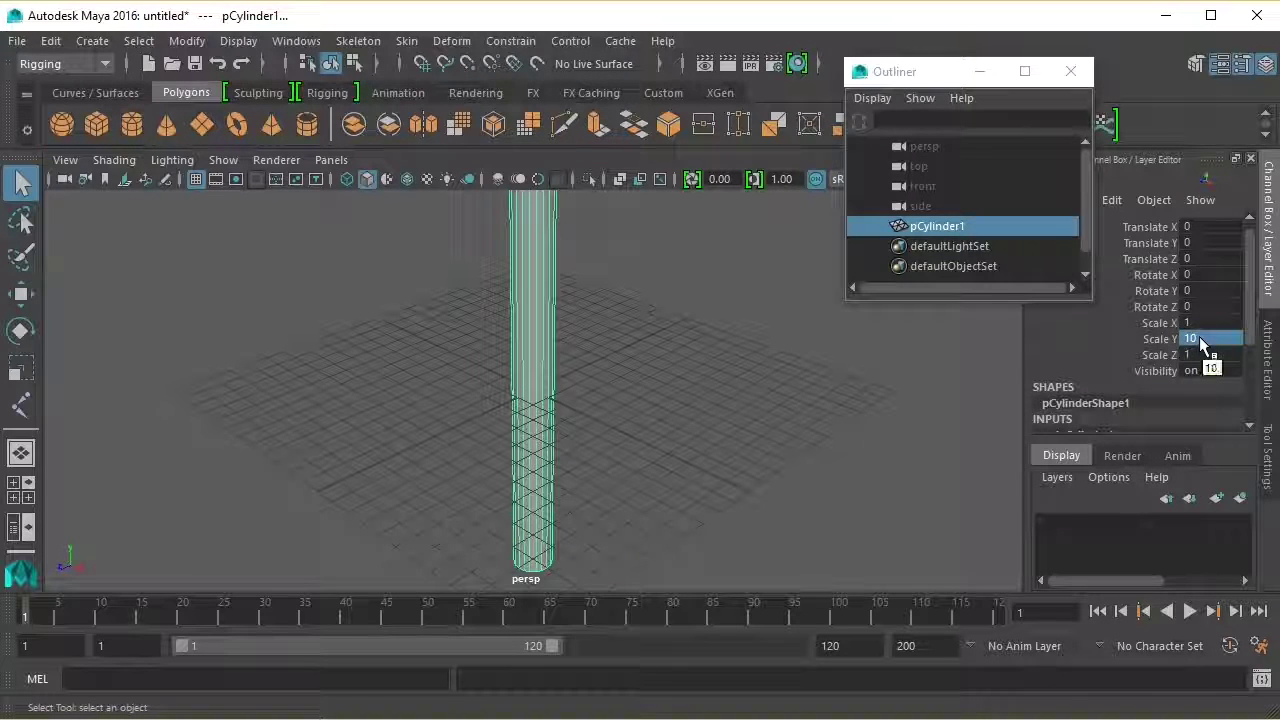
double_click(1207, 339)
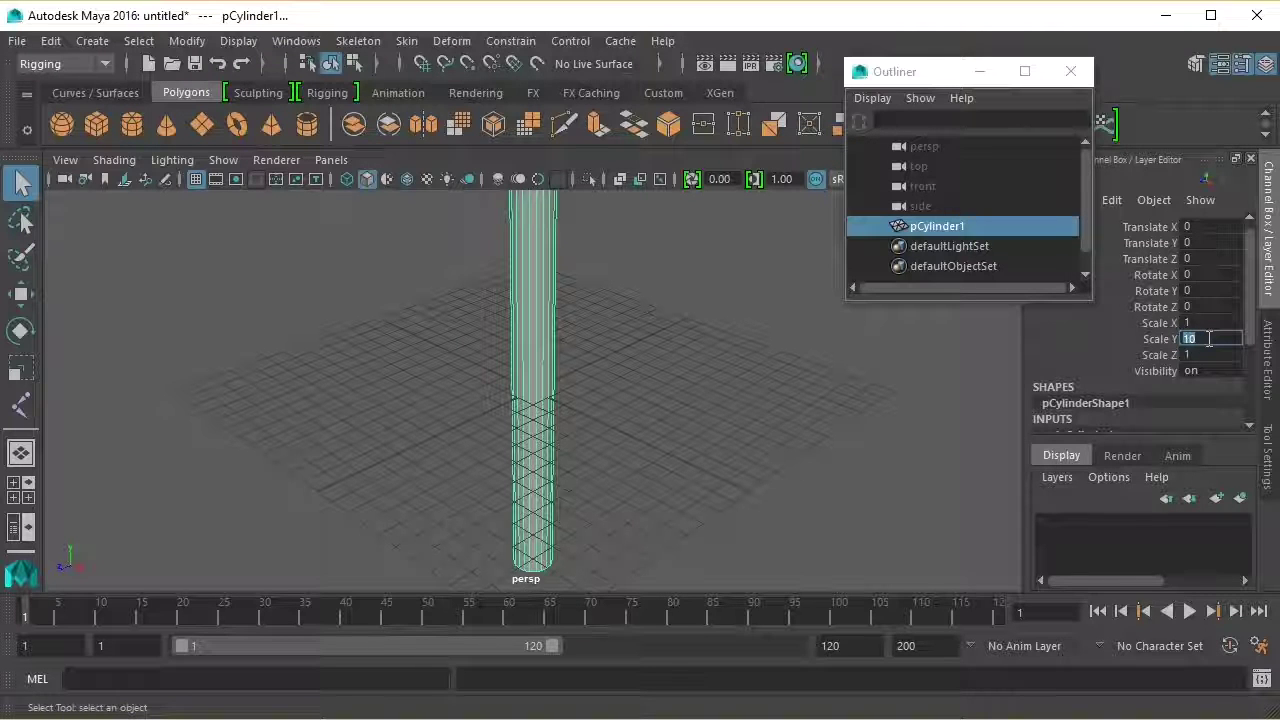
type("6")
key("Return")
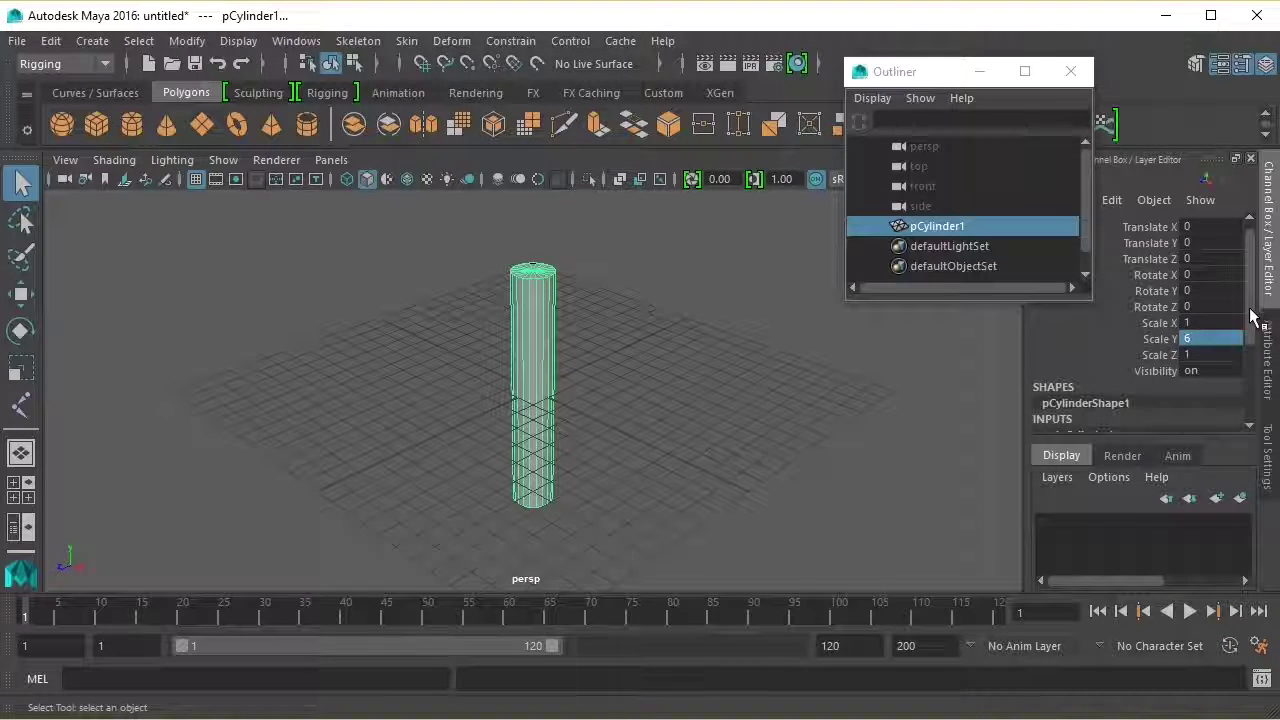
Step: Set the polyCylinder1 Subdivisions Height to 10
left_click_drag(1257, 312, 1237, 388)
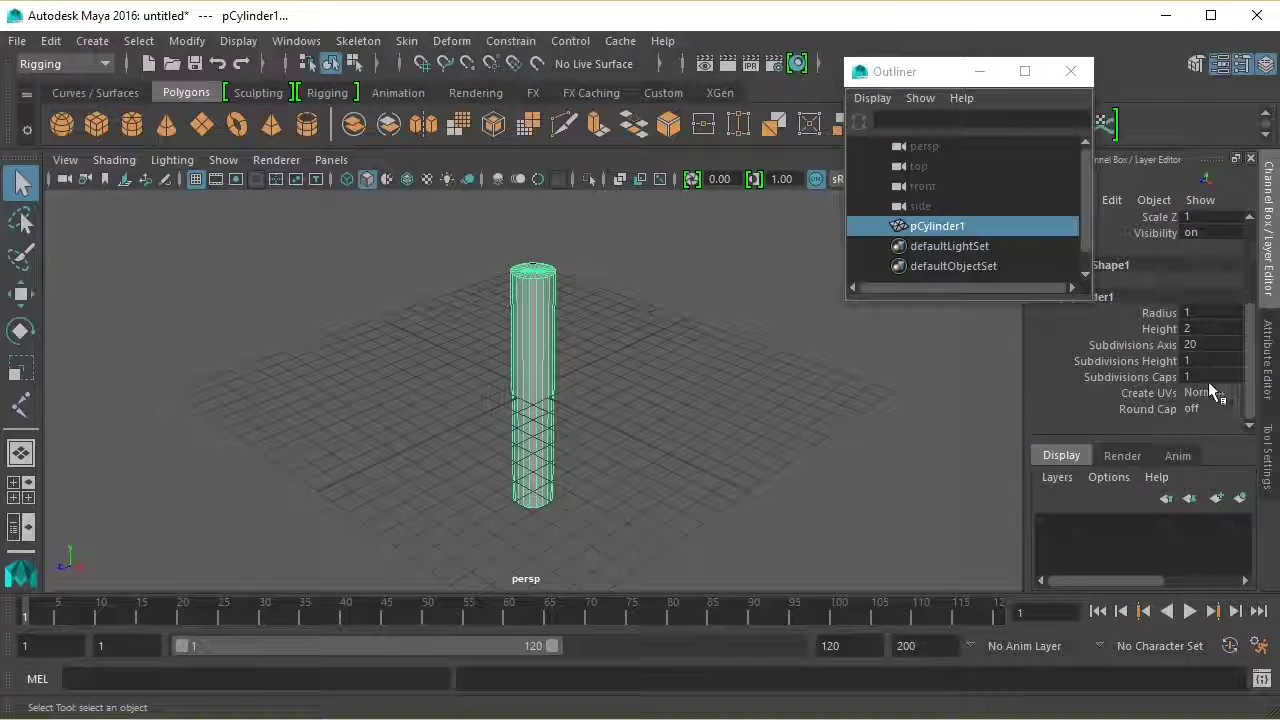
double_click(1199, 361)
type("10")
left_click(1200, 360)
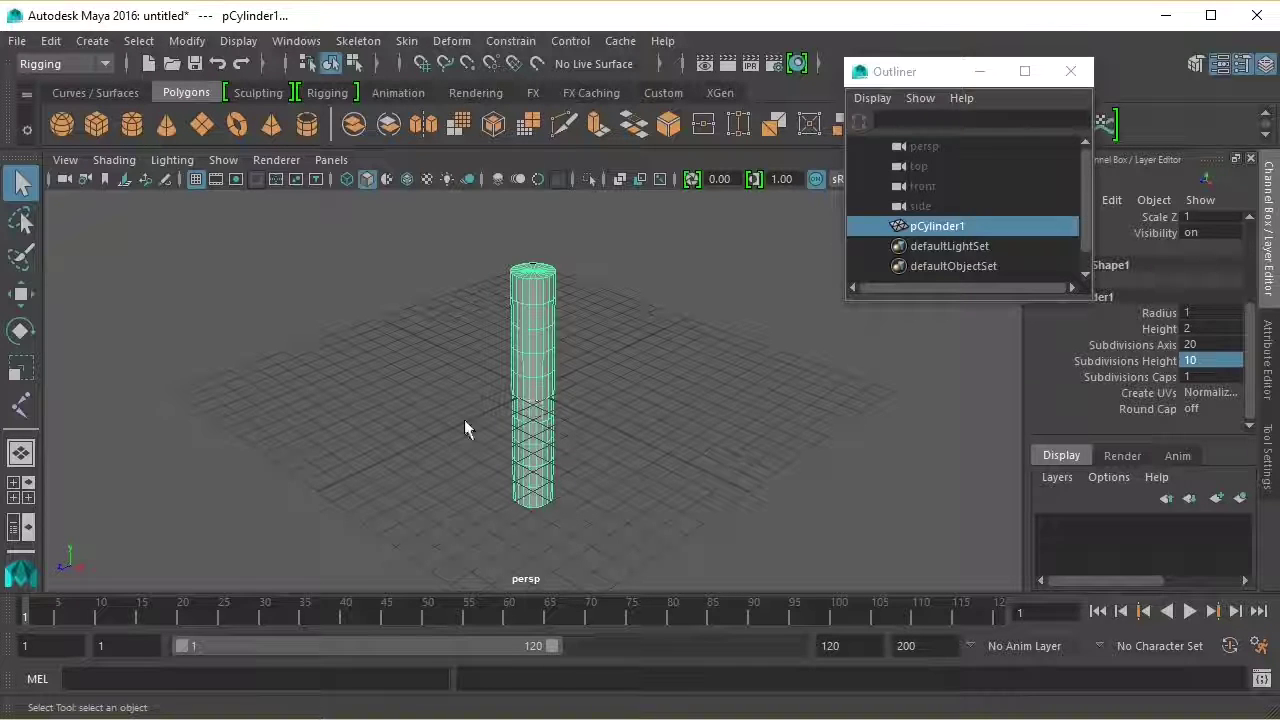
Step: Maximize the front view and display it in wireframe
left_click(25, 482)
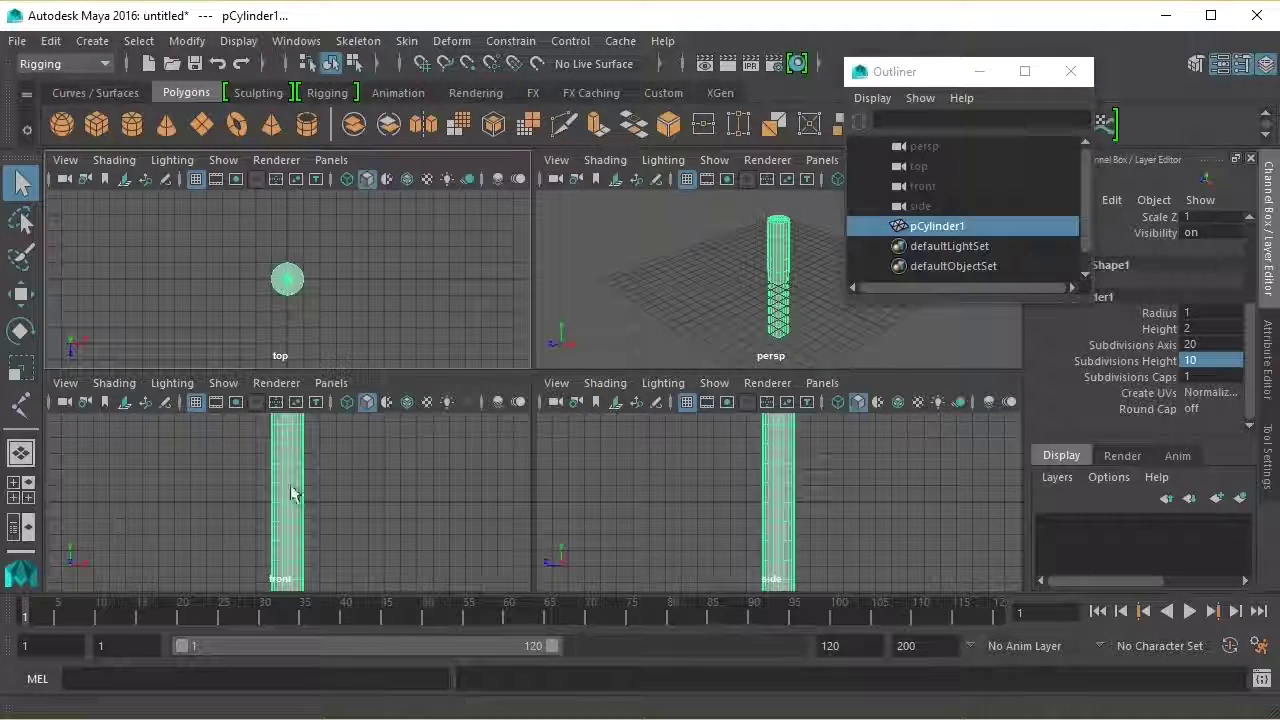
left_click(336, 467)
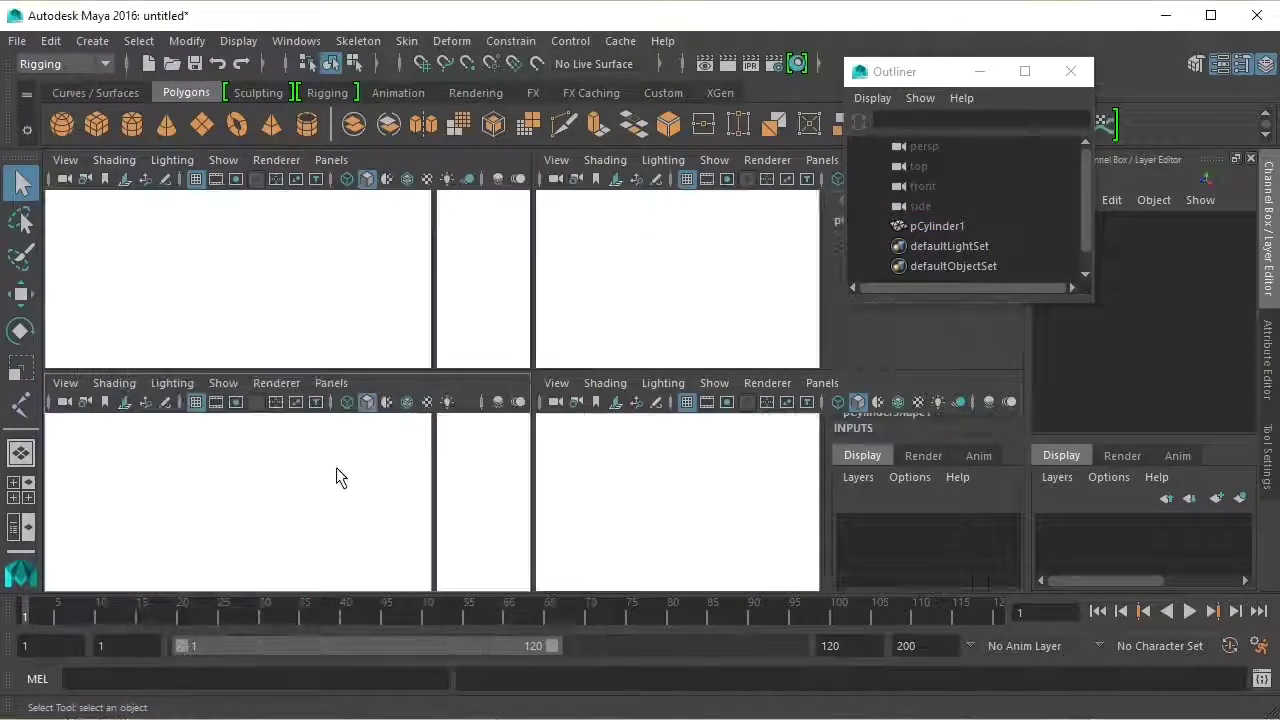
key("space")
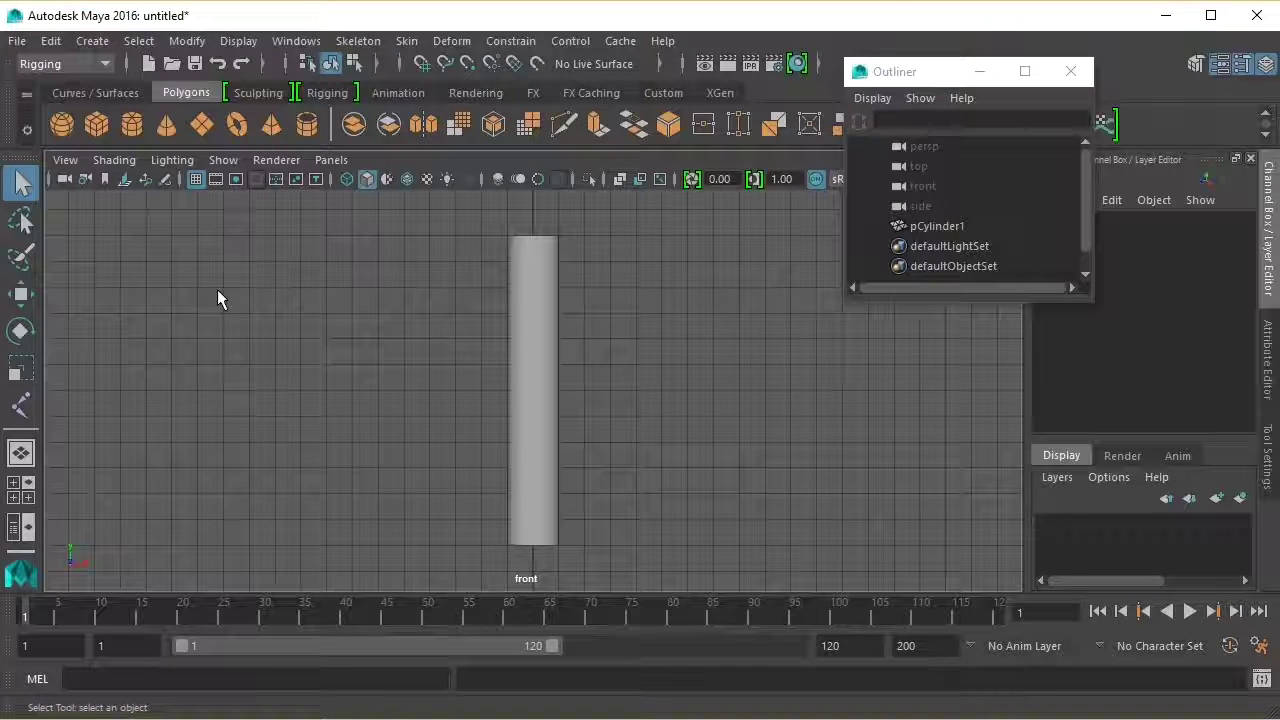
left_click(346, 176)
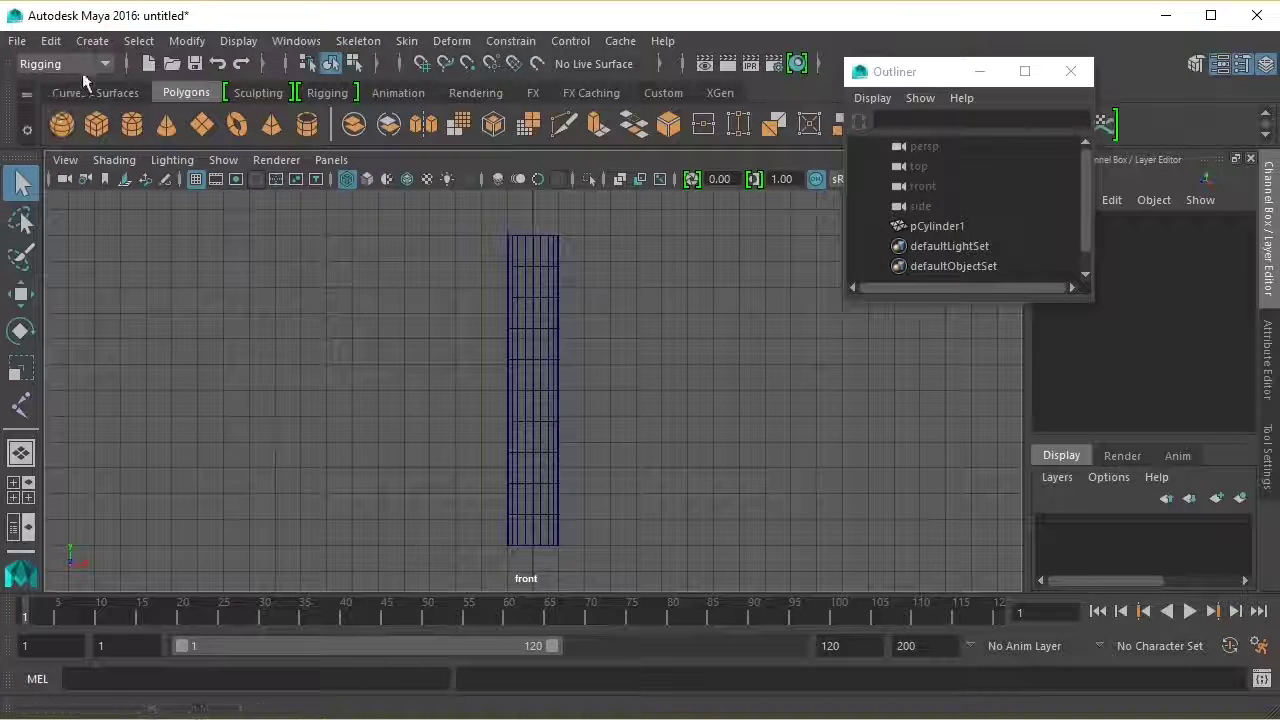
Step: Place four joints from the cylinder's top to bottom, then return to perspective view
left_click(326, 91)
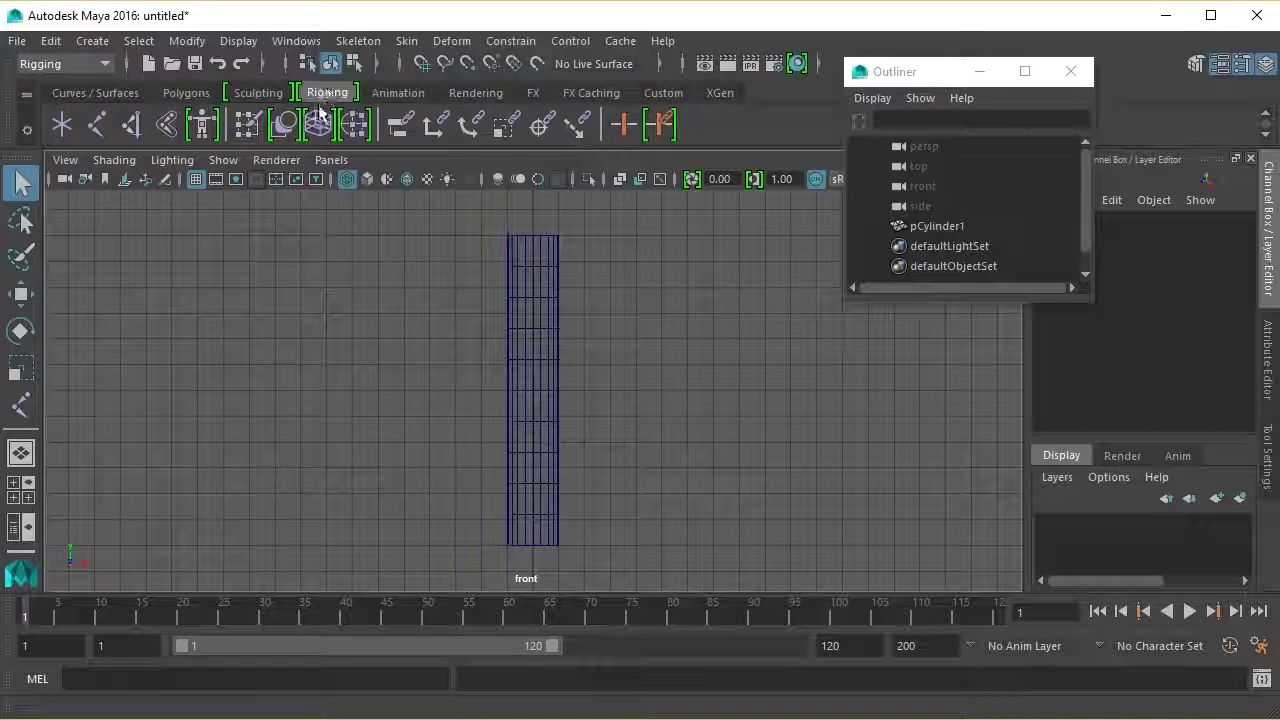
left_click(97, 124)
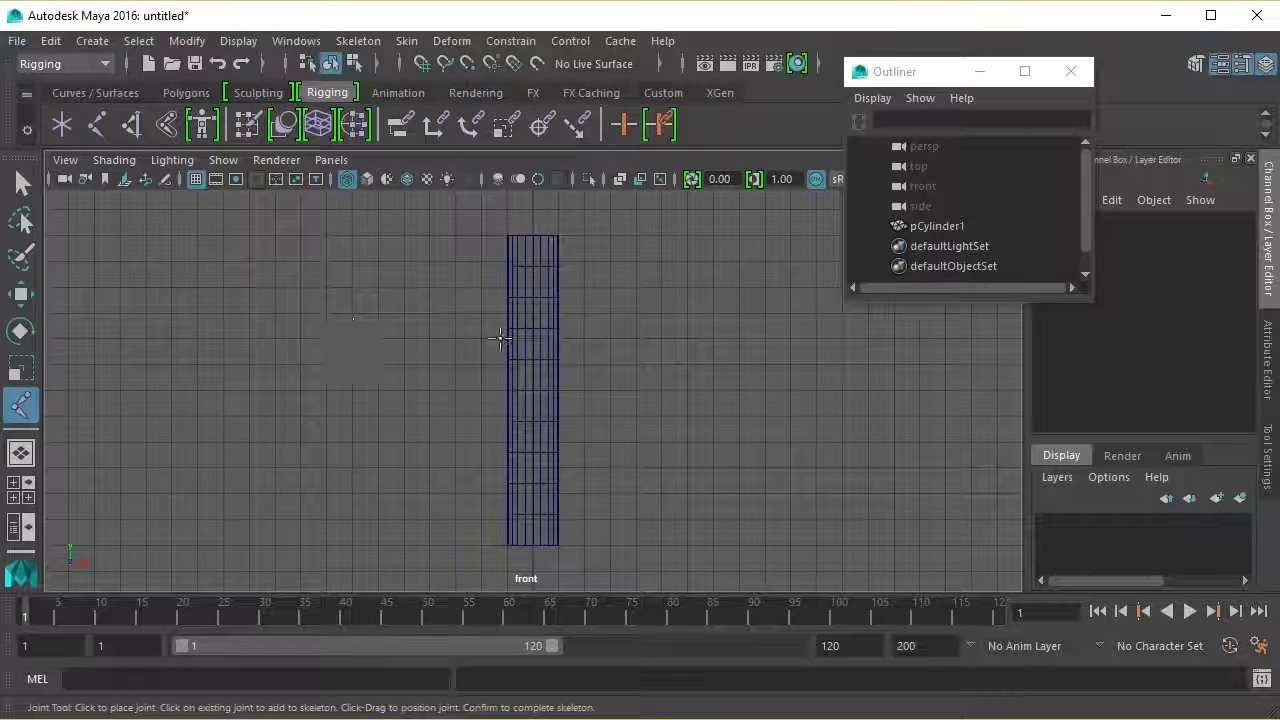
left_click(532, 237)
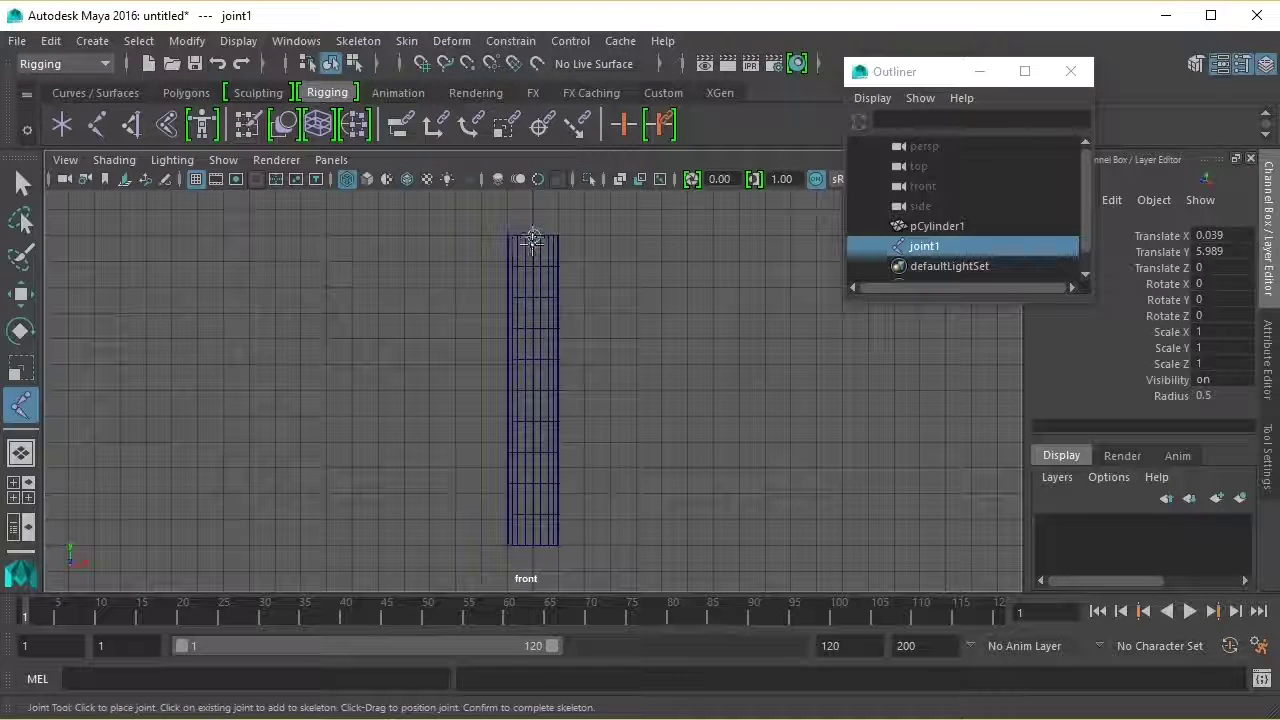
left_click(532, 328)
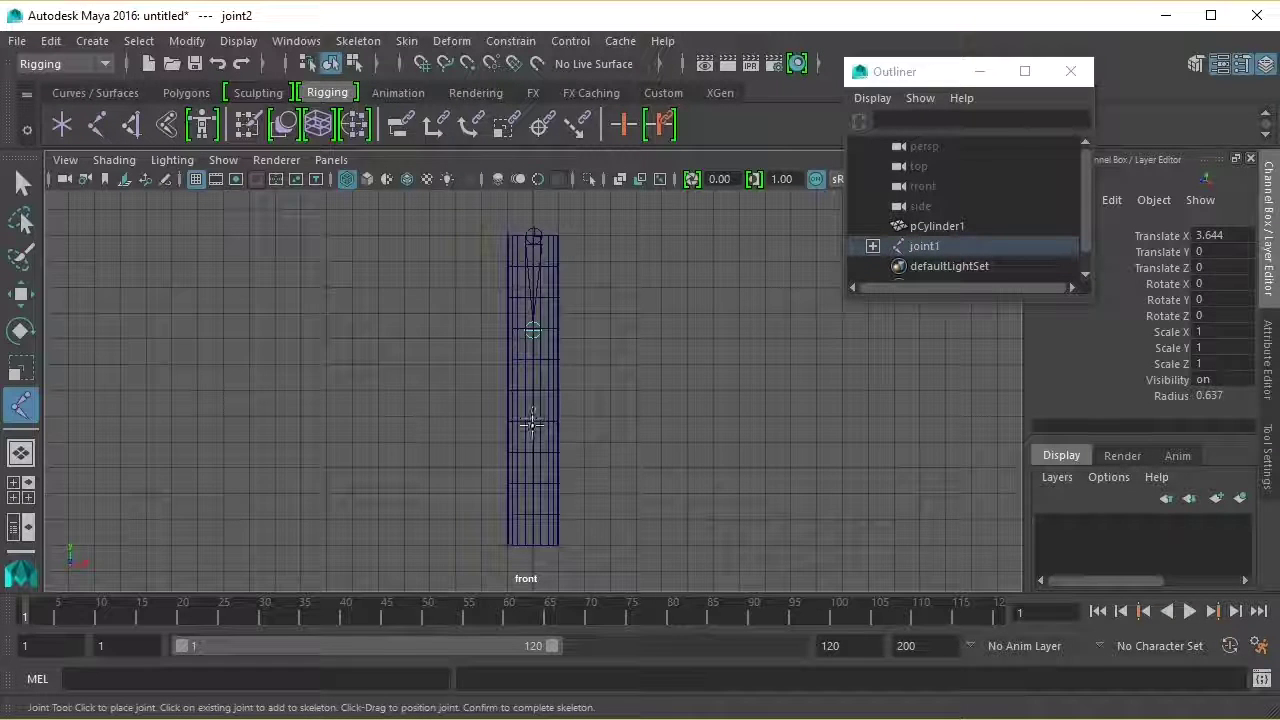
left_click(533, 422)
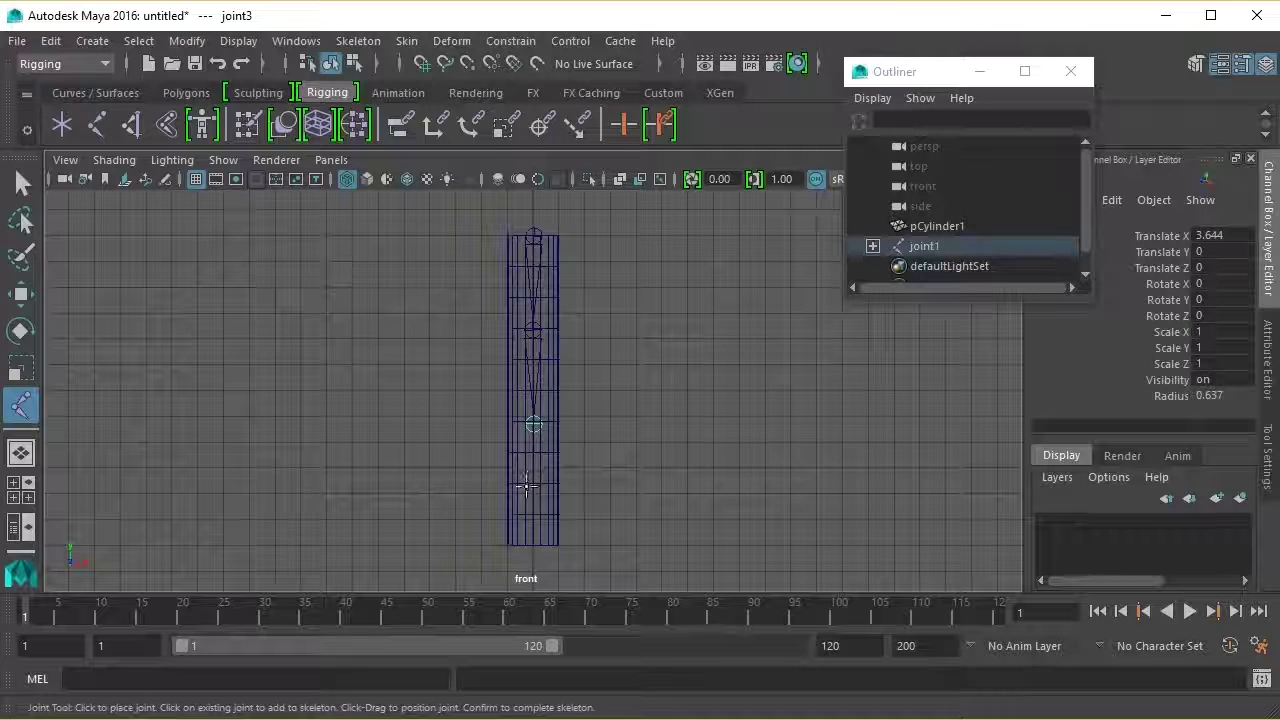
left_click(533, 545)
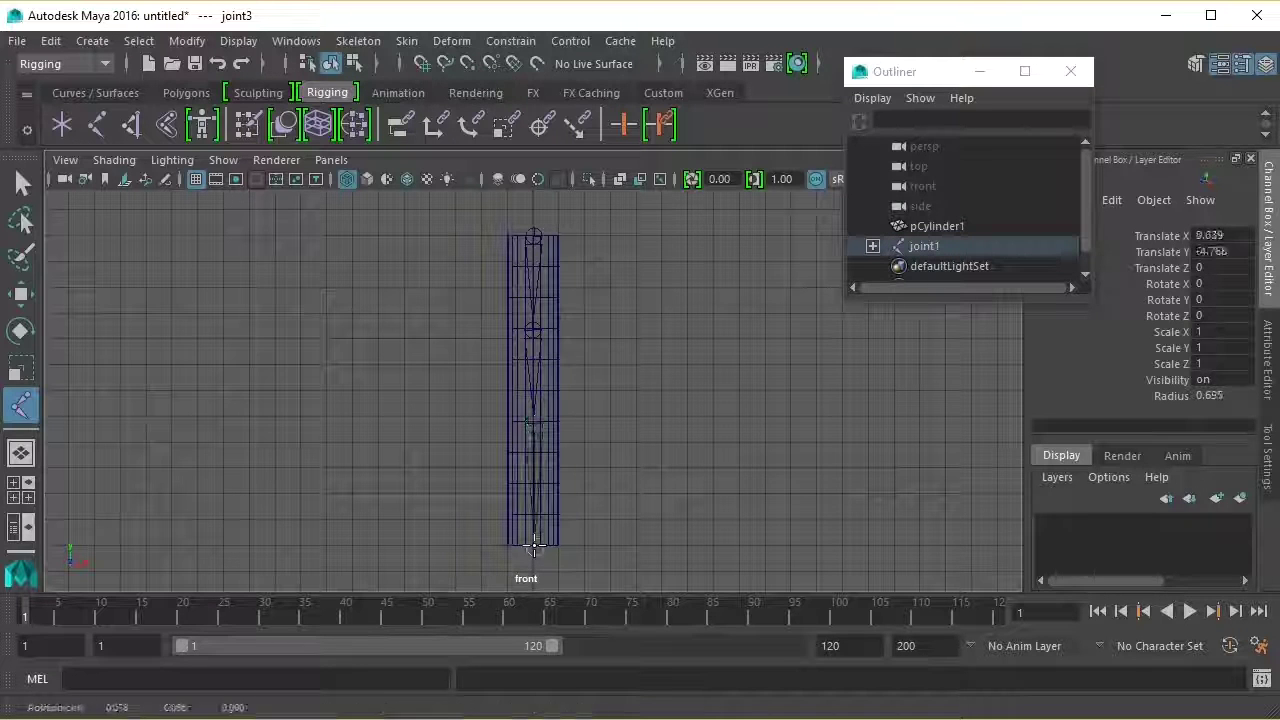
key("Return")
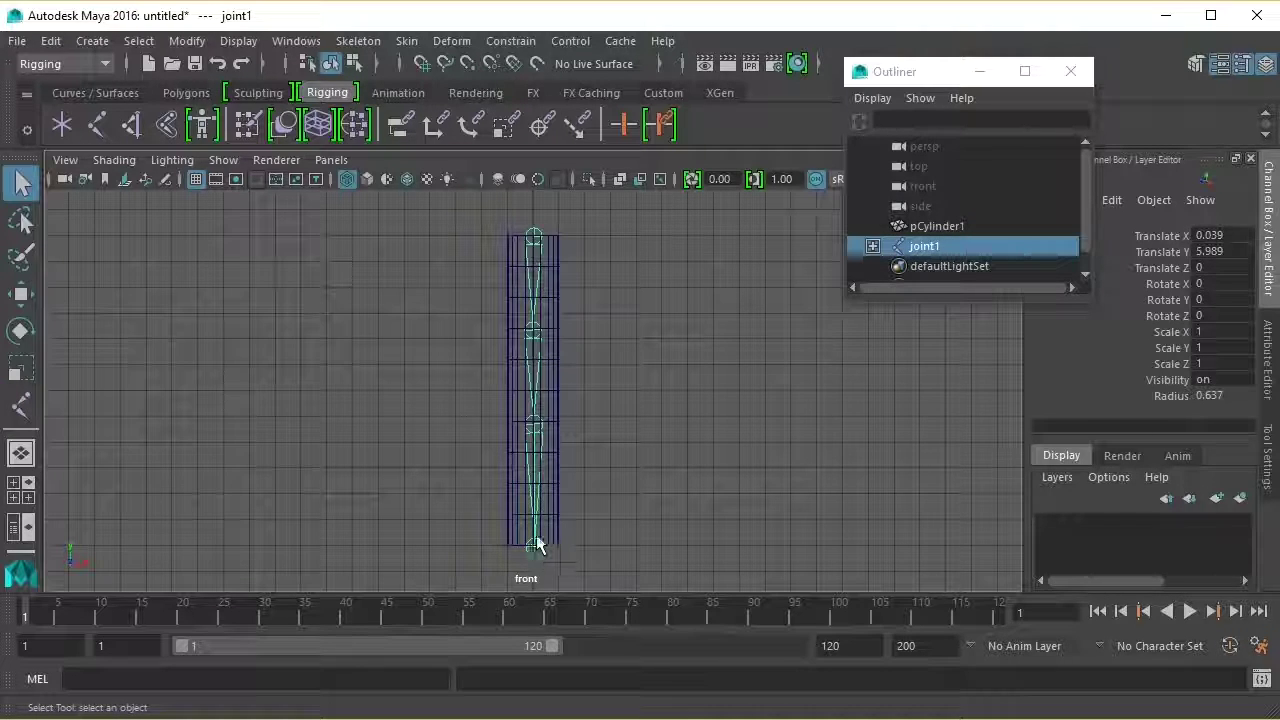
left_click(21, 453)
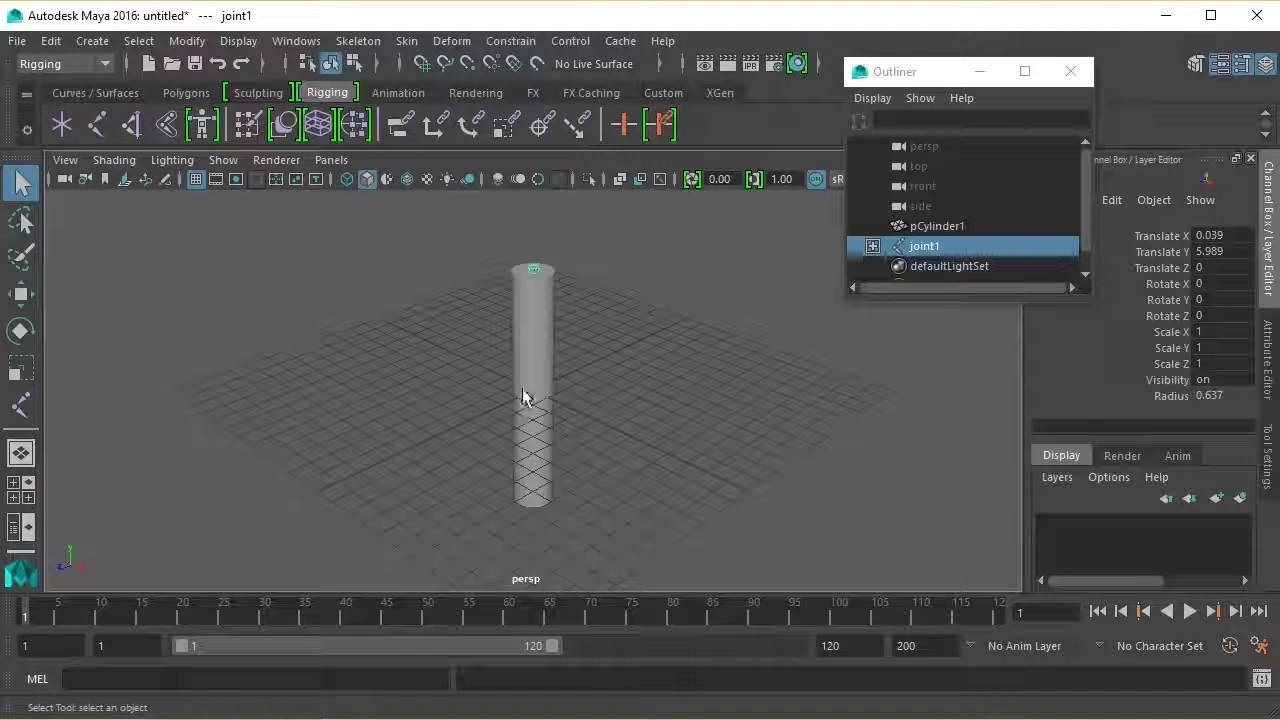
Step: Enlarge the Outliner and expand the joint1 to joint4 hierarchy
key("Down")
key("Up")
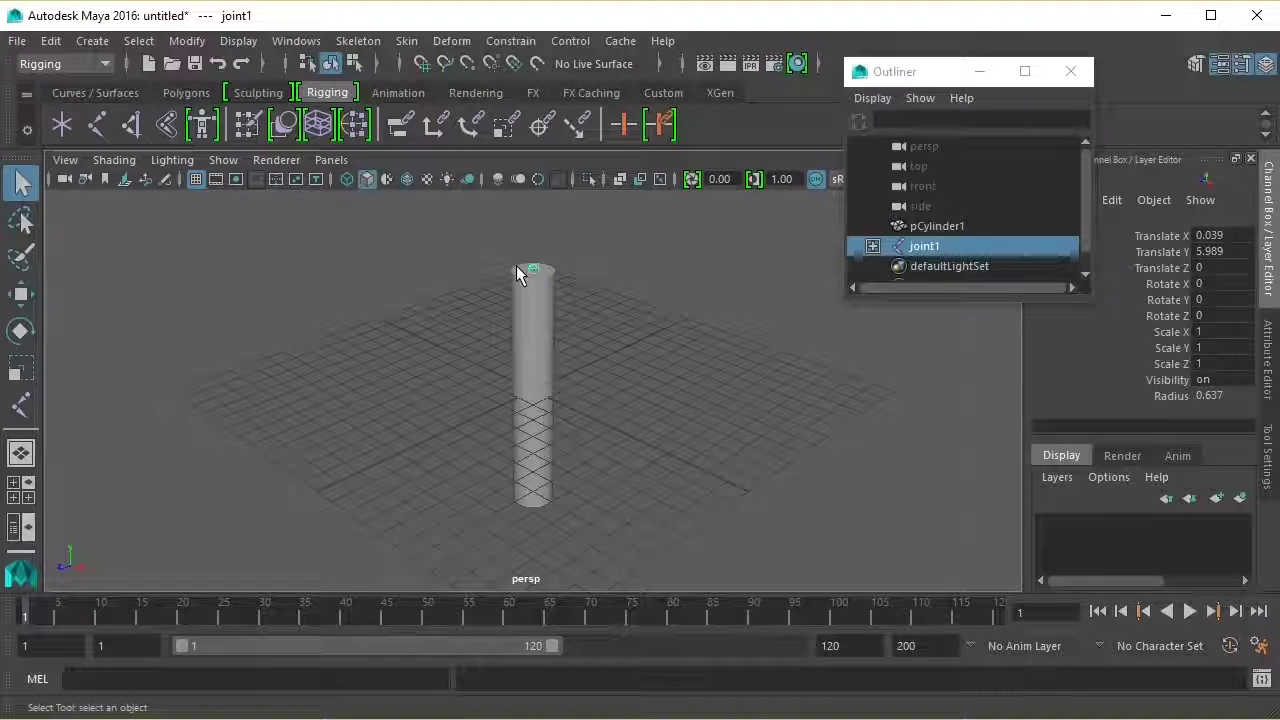
left_click(527, 294)
left_click(886, 300)
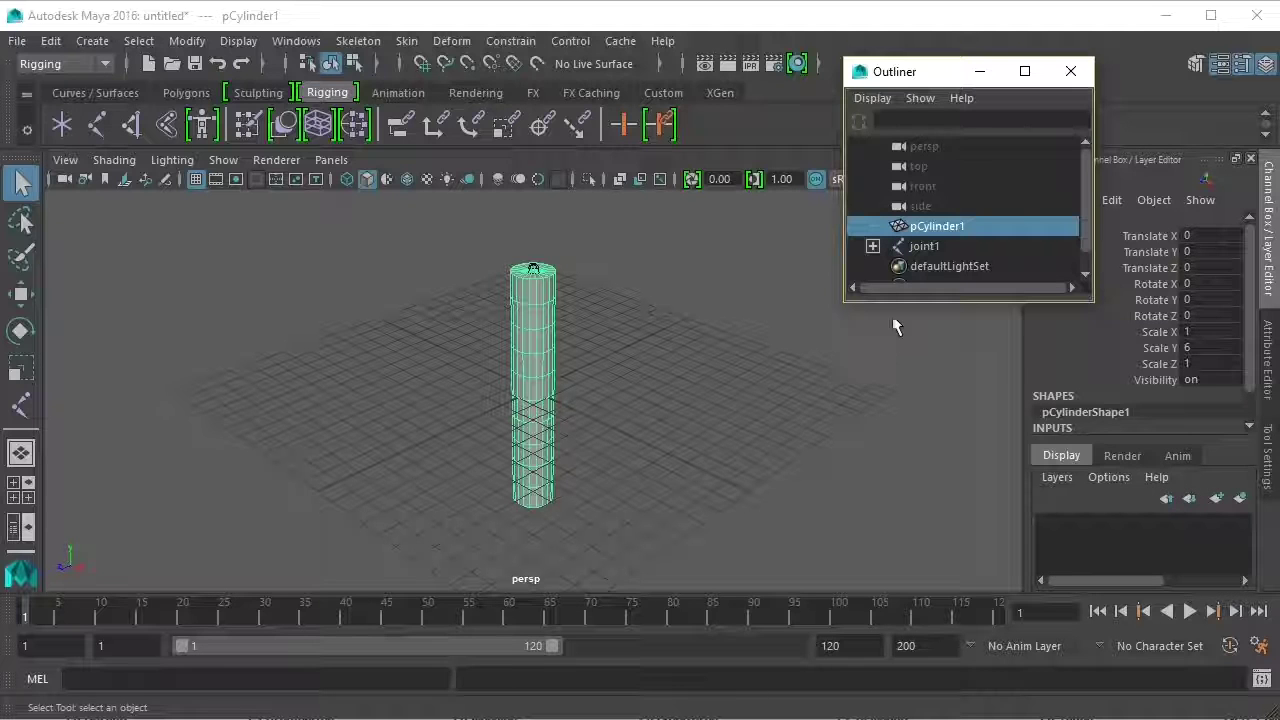
left_click_drag(893, 301, 900, 505)
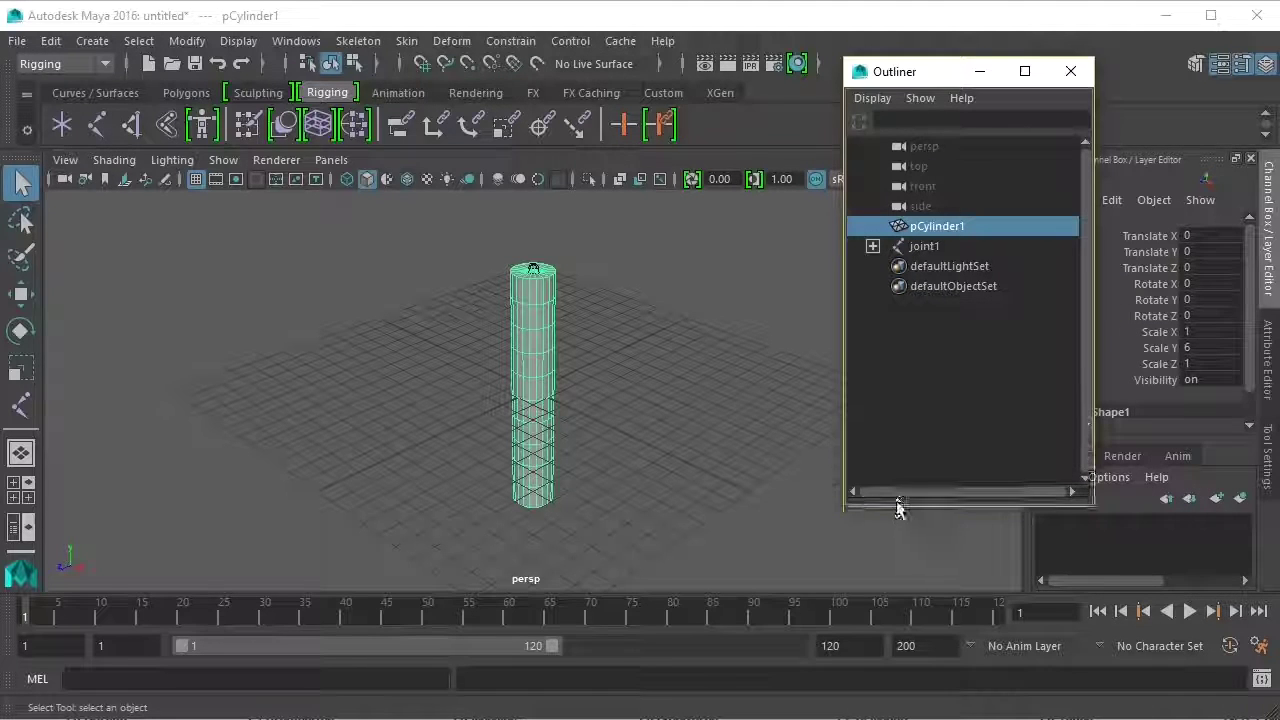
left_click(872, 246)
left_click(892, 266)
left_click(912, 286)
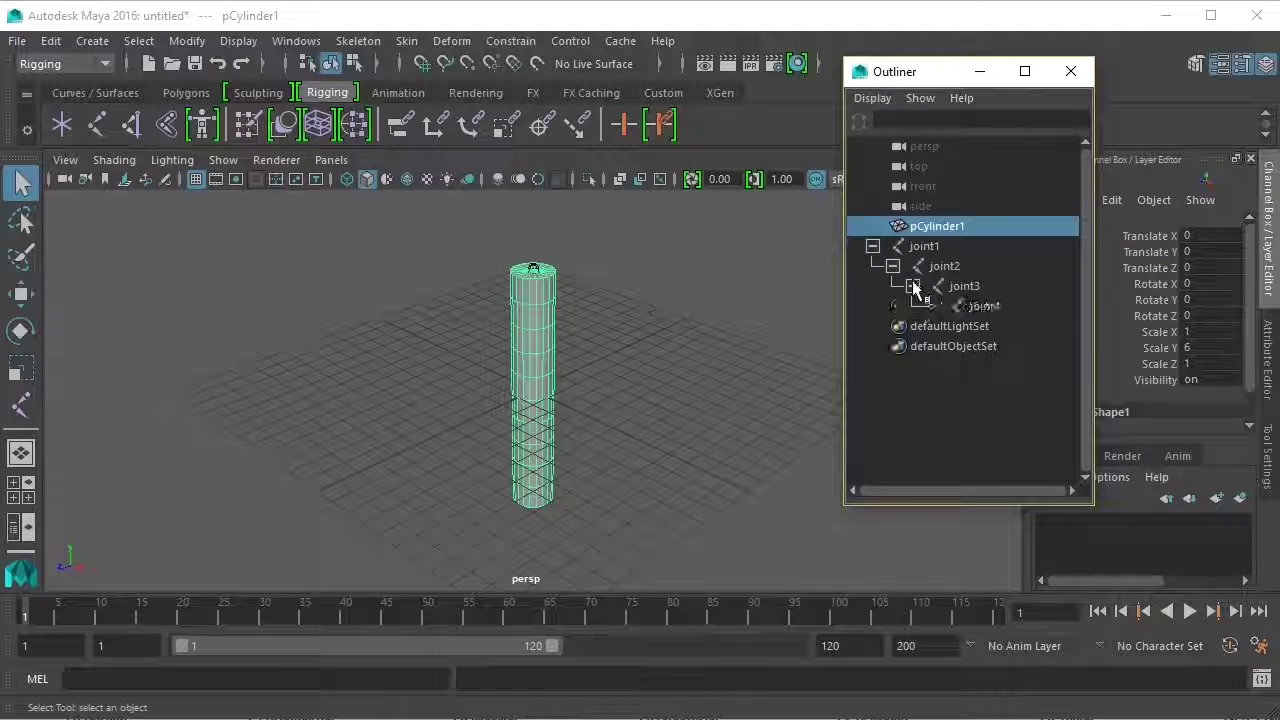
Step: Select joints up the chain to joint1 and make the cylinder X-ray
left_click(970, 307)
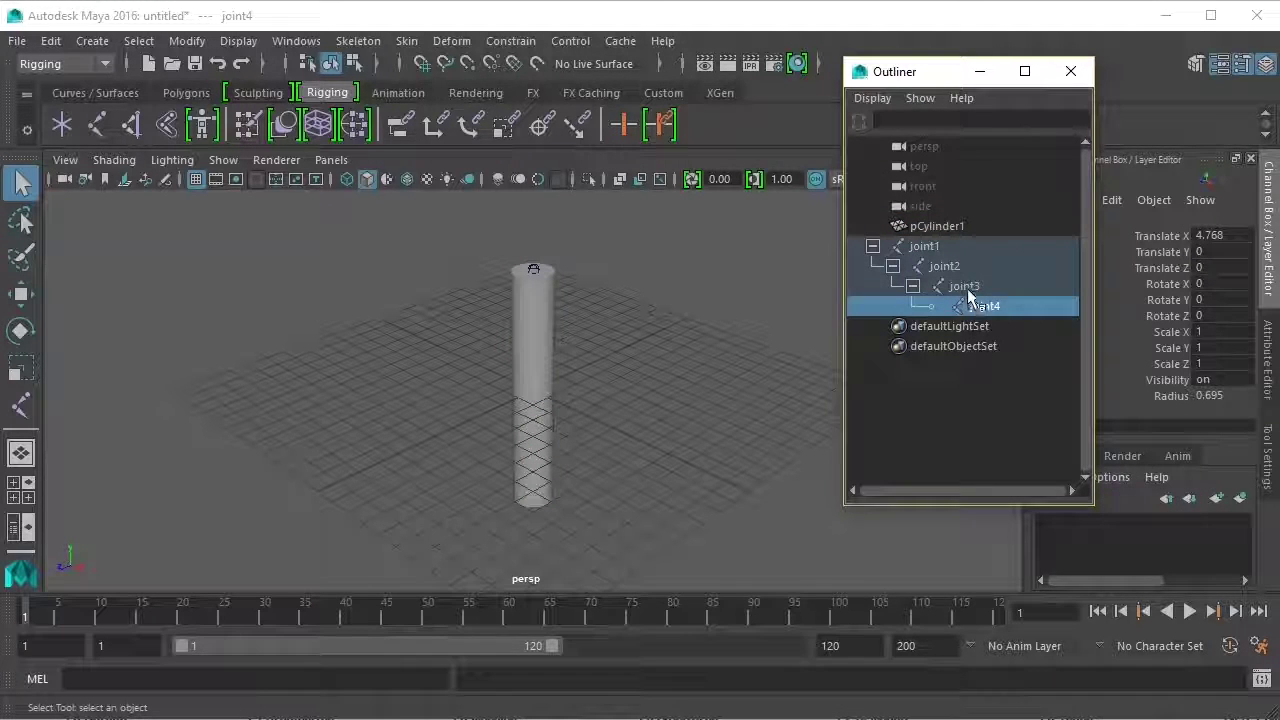
left_click(968, 288)
left_click(940, 265)
left_click(928, 247)
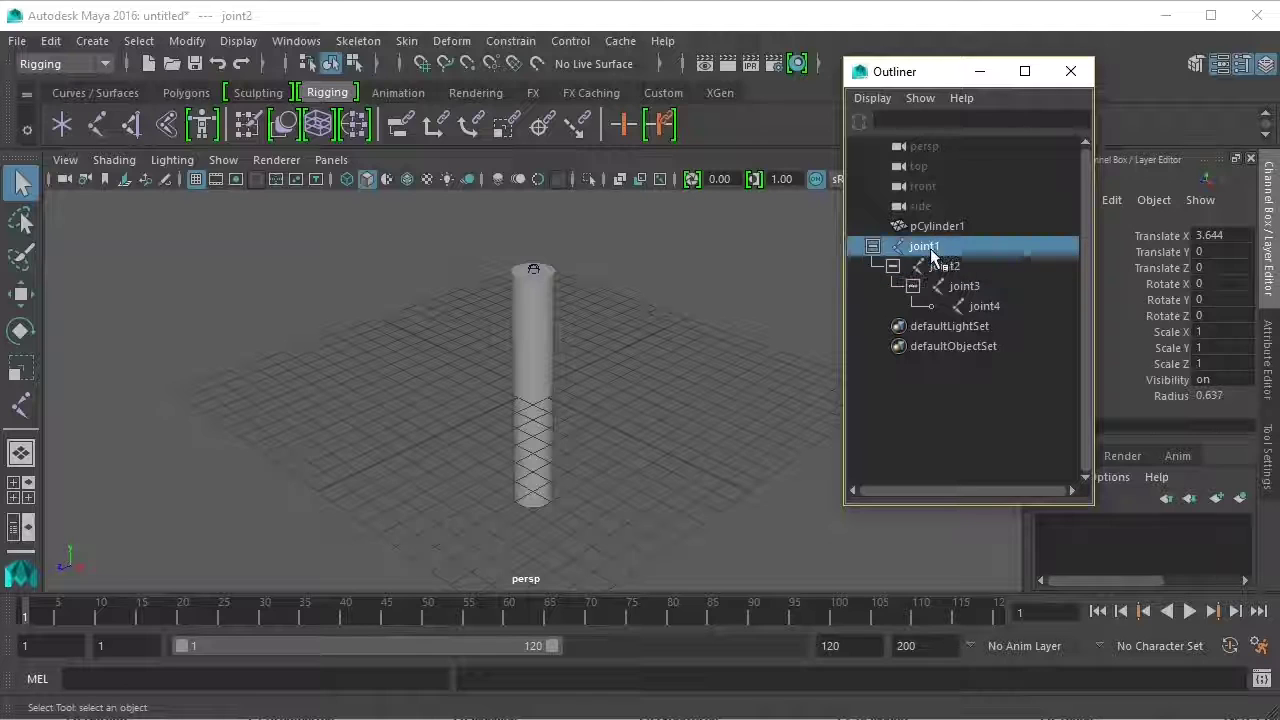
left_click(621, 185)
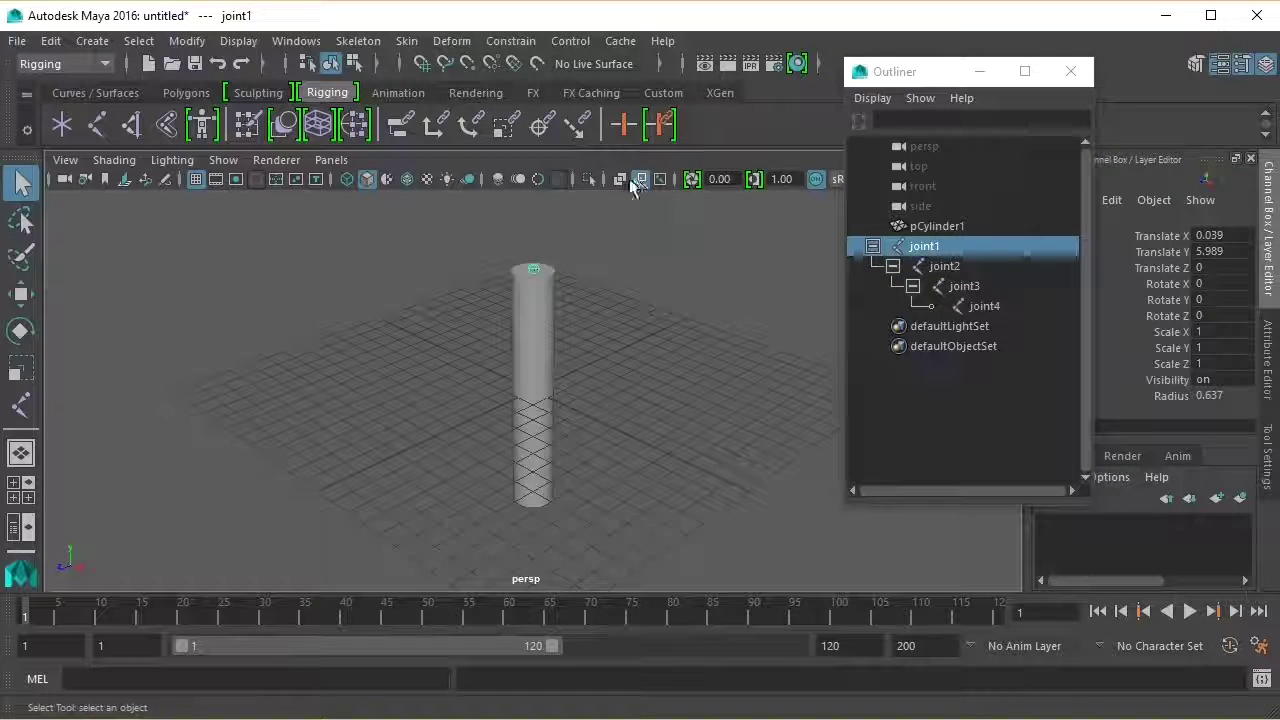
left_click(621, 185)
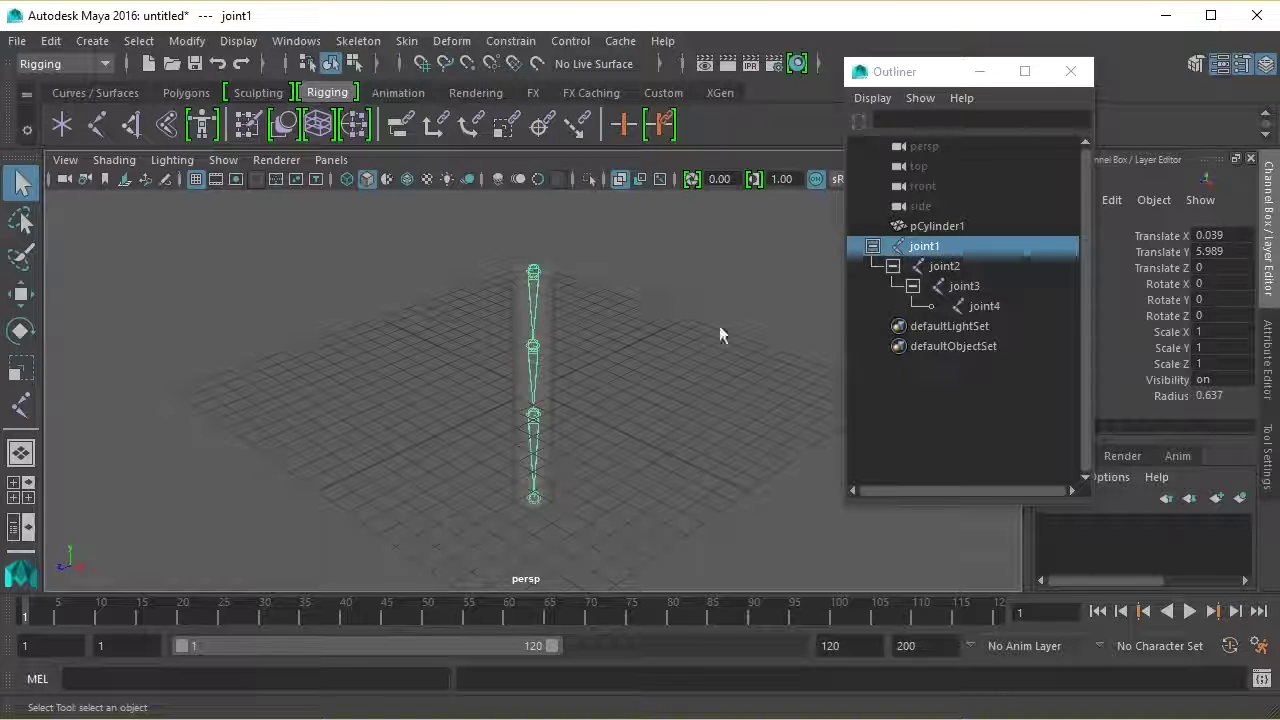
Step: Select joint1 and add pCylinder1 to the selection
left_click(980, 306)
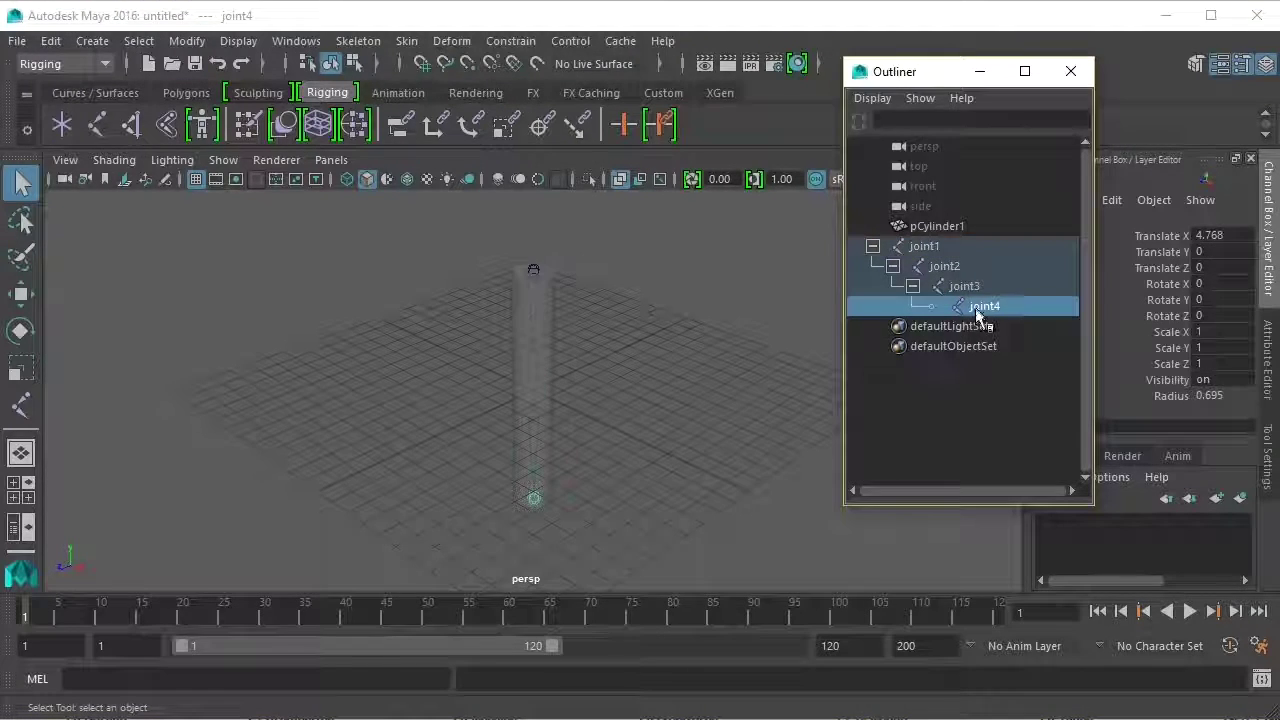
left_click(958, 290)
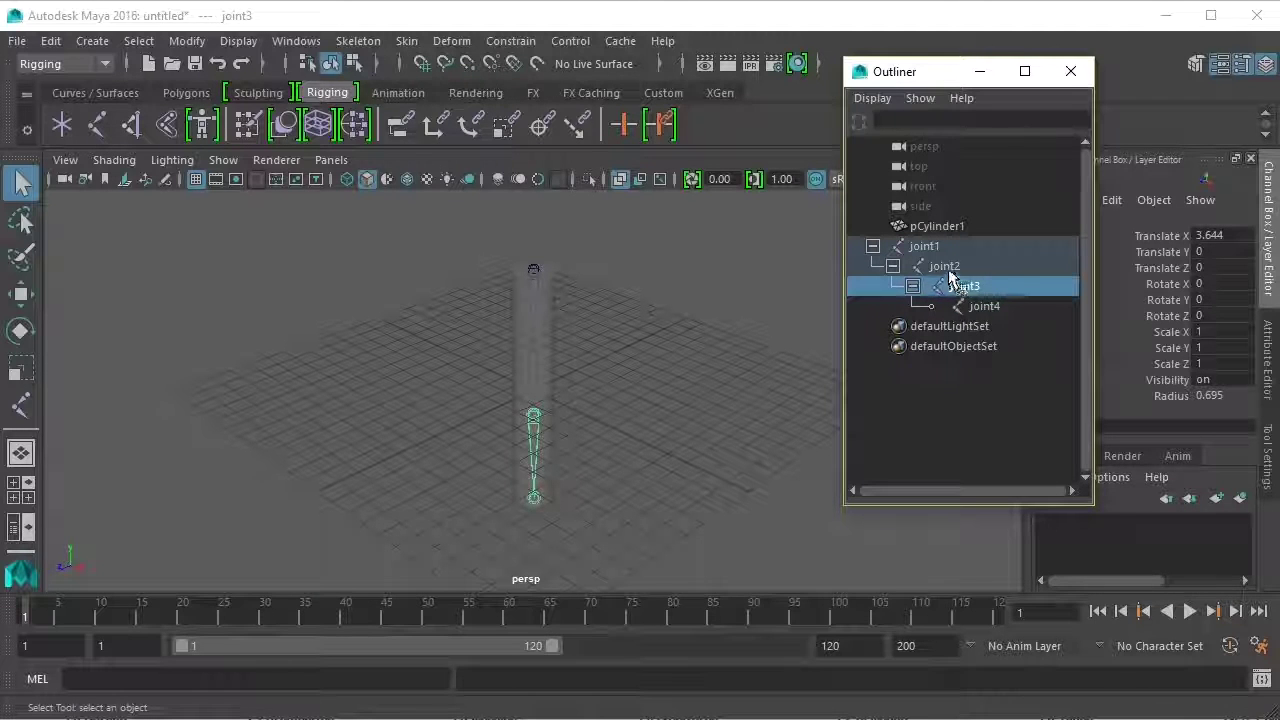
left_click(944, 268)
left_click(920, 249)
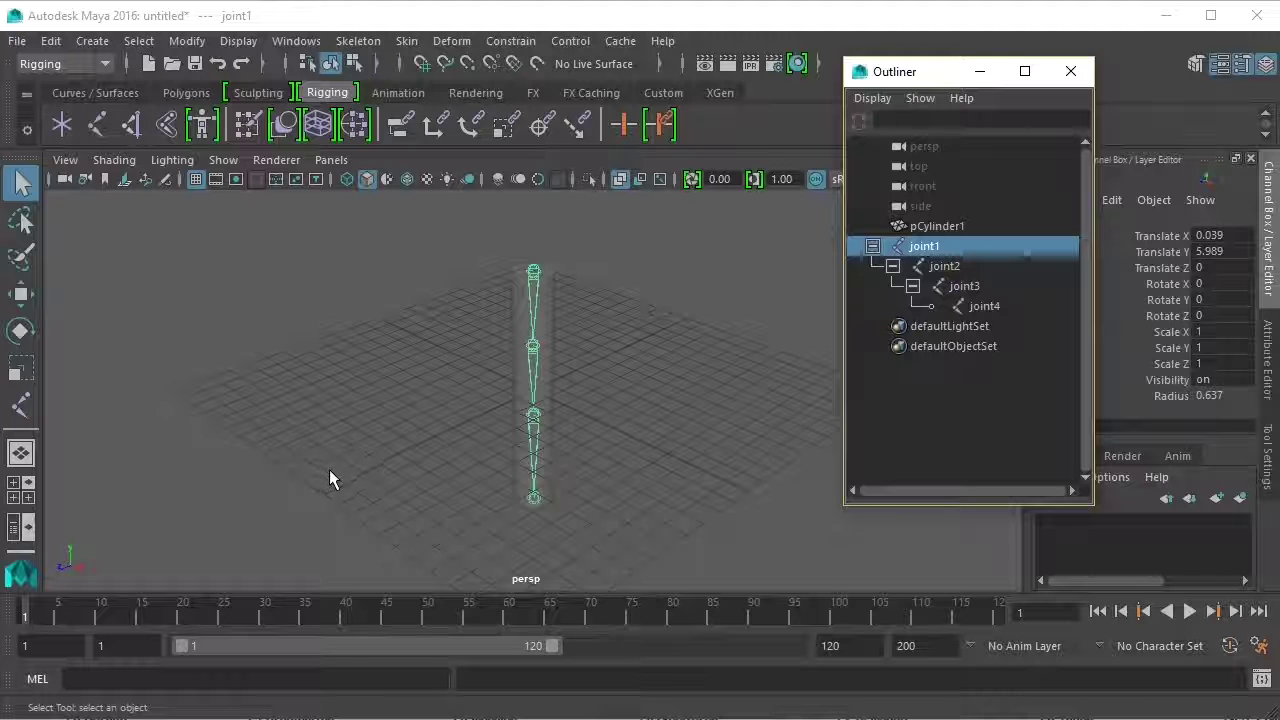
left_click(530, 250)
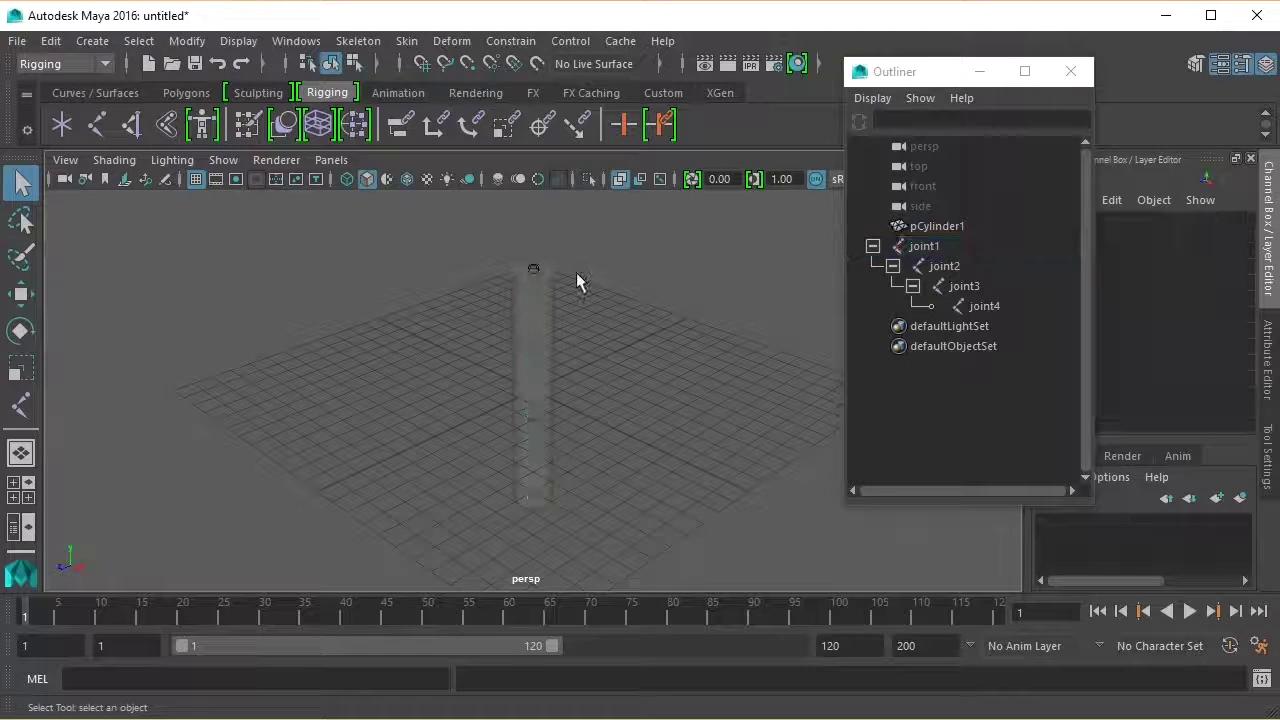
left_click(537, 267)
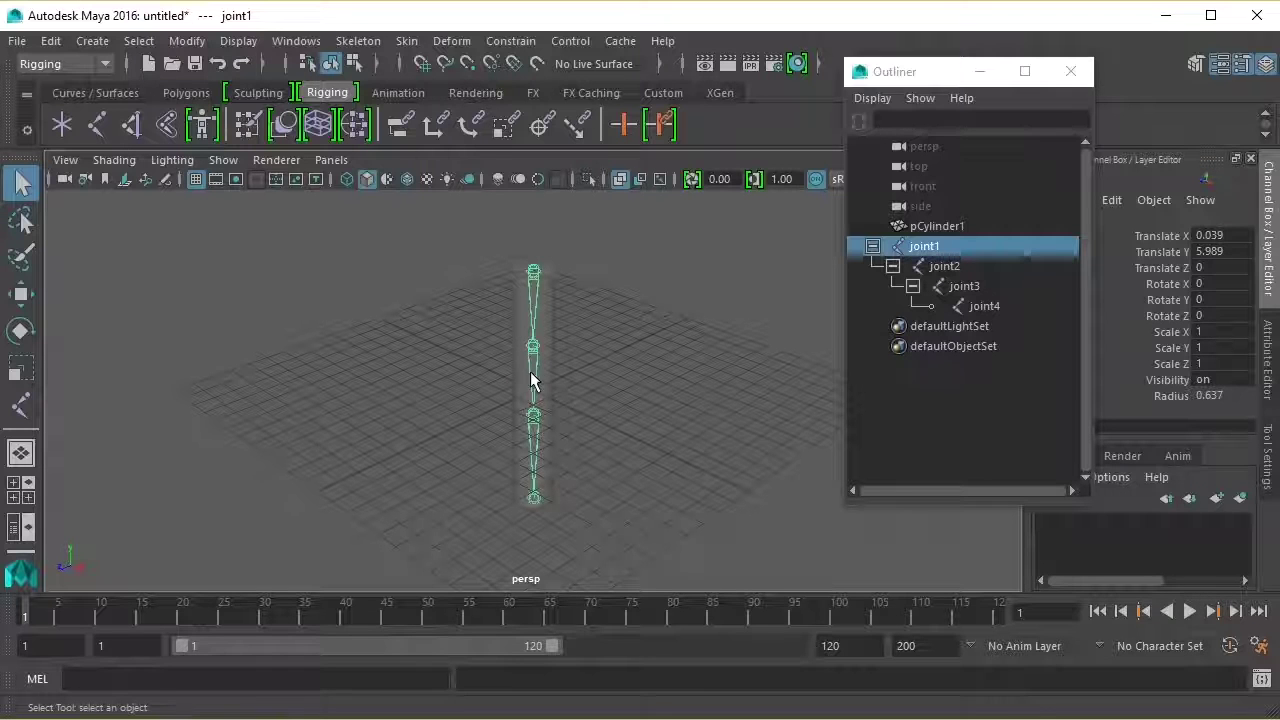
left_click(545, 338, "shift")
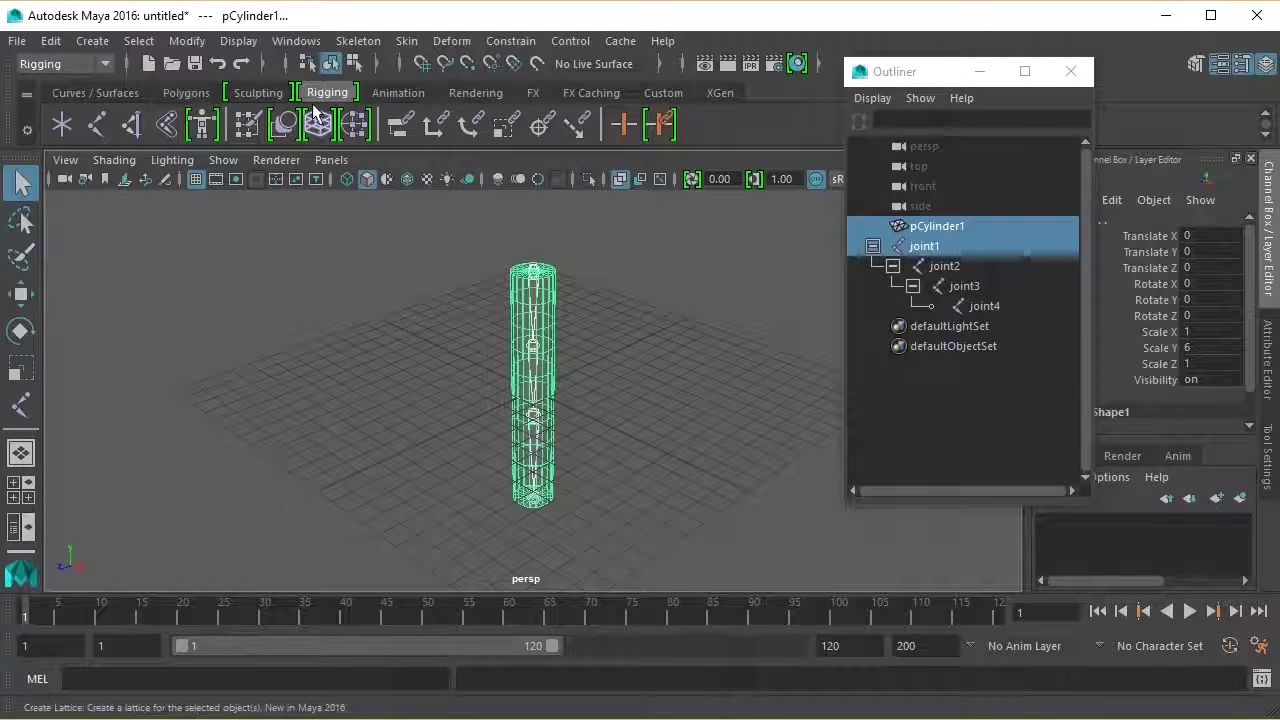
Step: Run the RigidBindSkin command to bind pCylinder1 to the joint1 chain
left_click(405, 44)
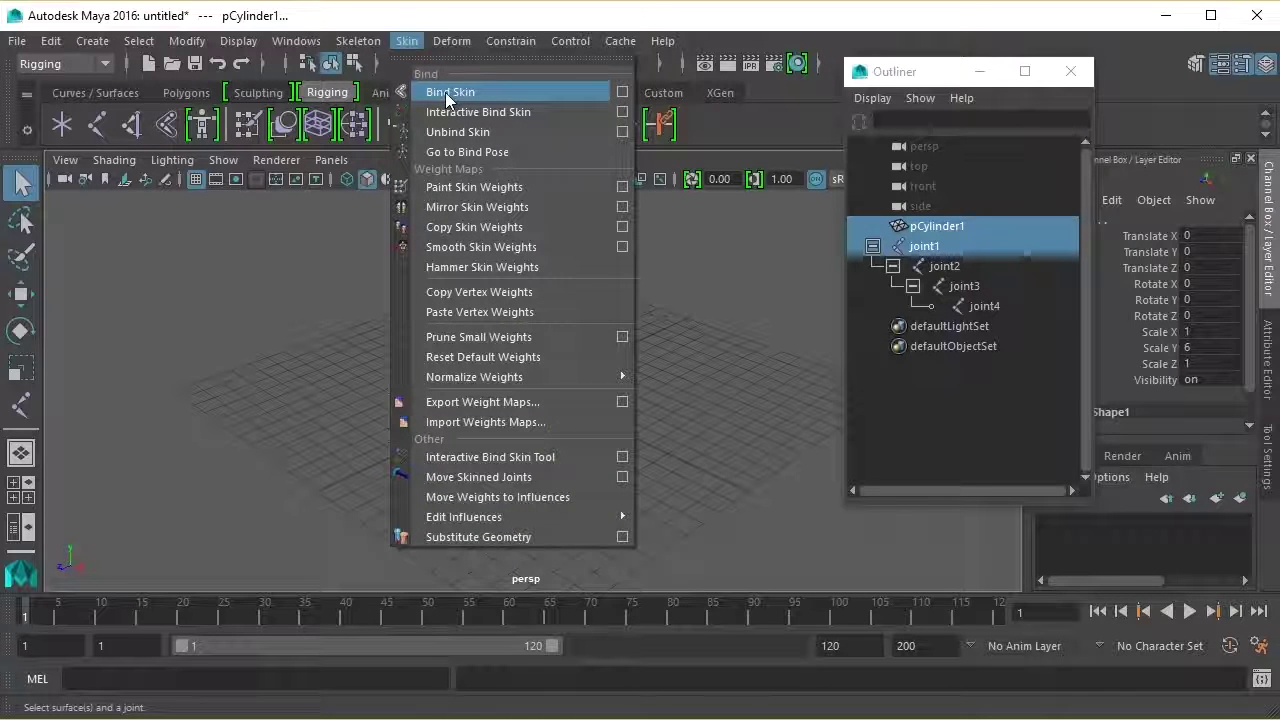
left_click(405, 44)
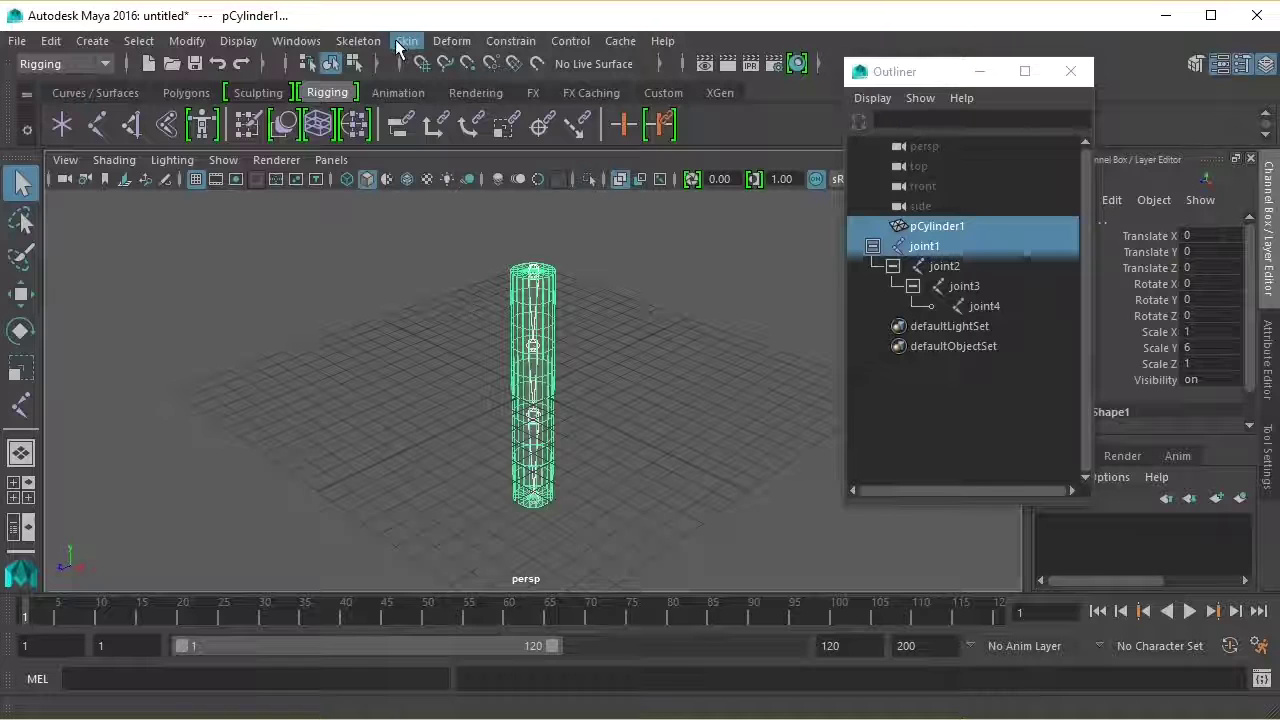
left_click(102, 680)
type("Rigid")
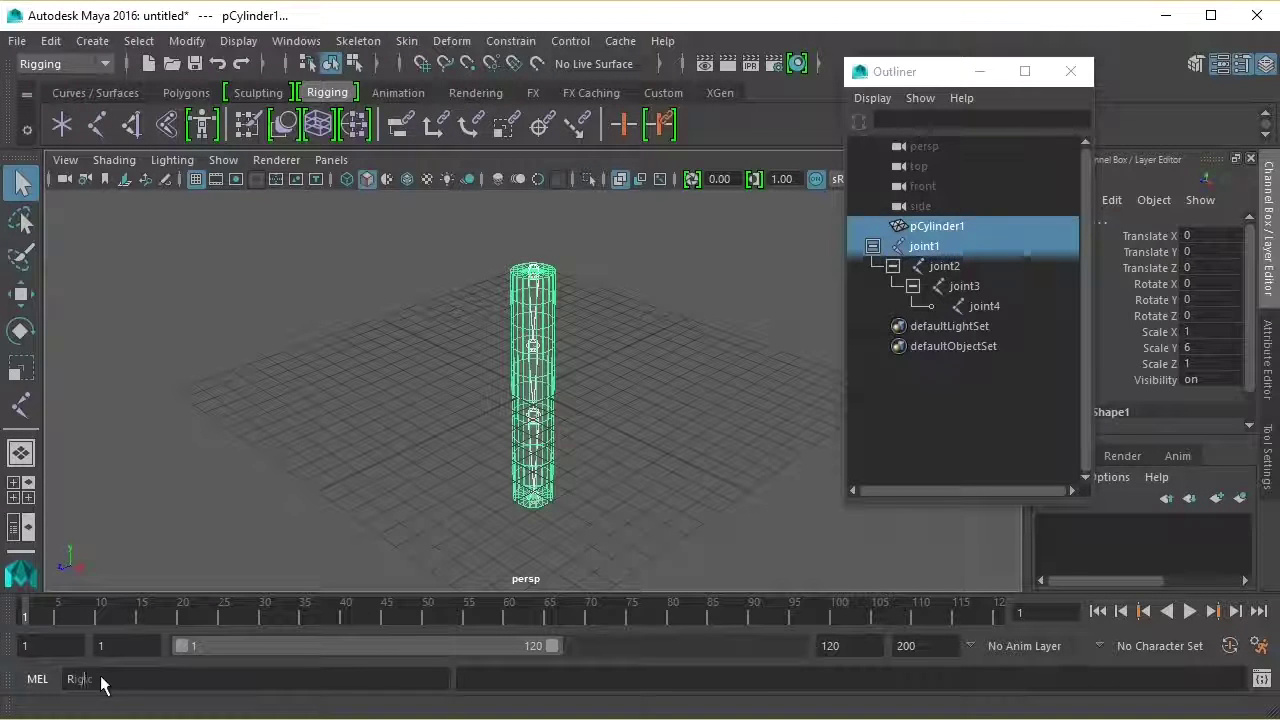
type("Bod")
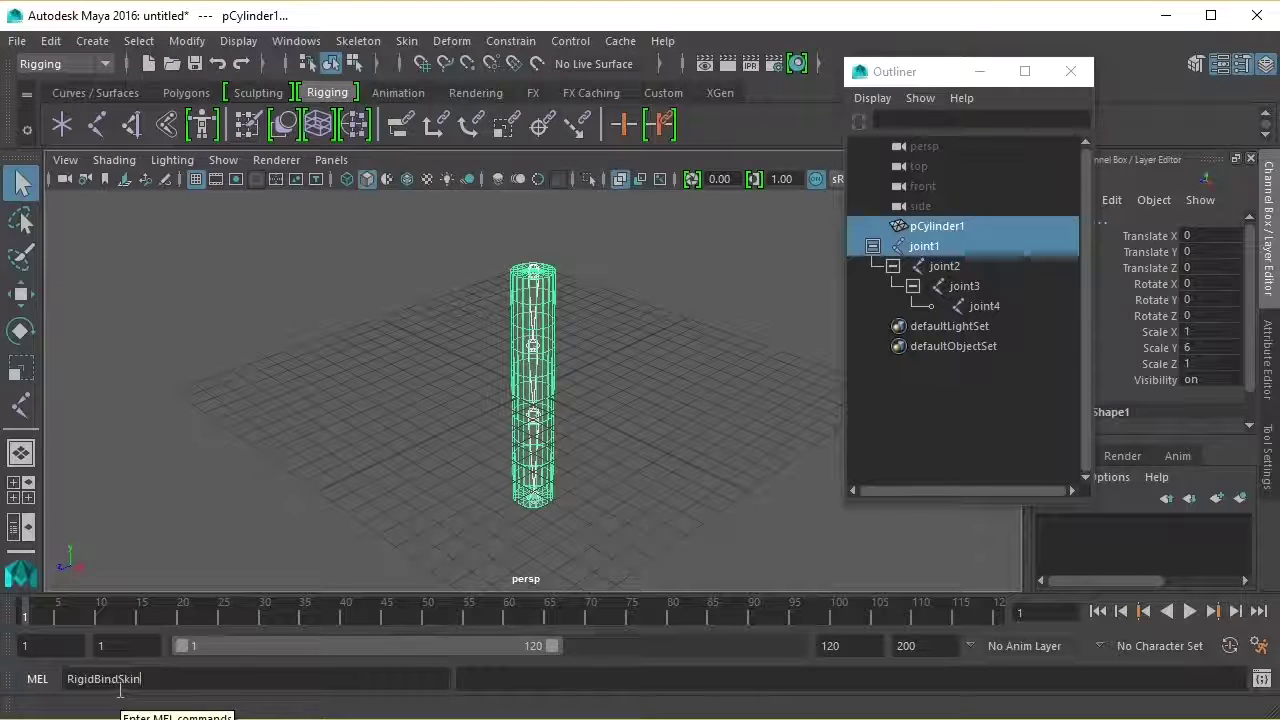
key("Return")
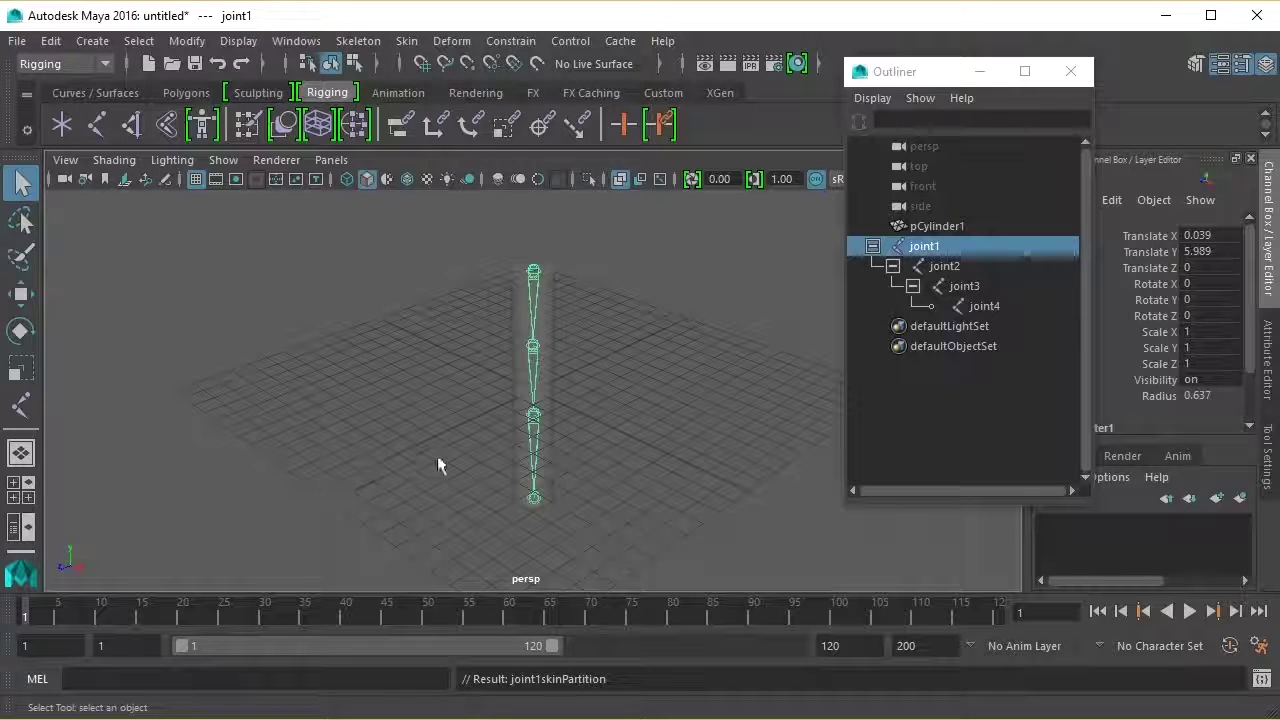
Step: Turn on X-ray and wireframe-on-shaded, then move joint4 to test the skin
left_click(515, 378)
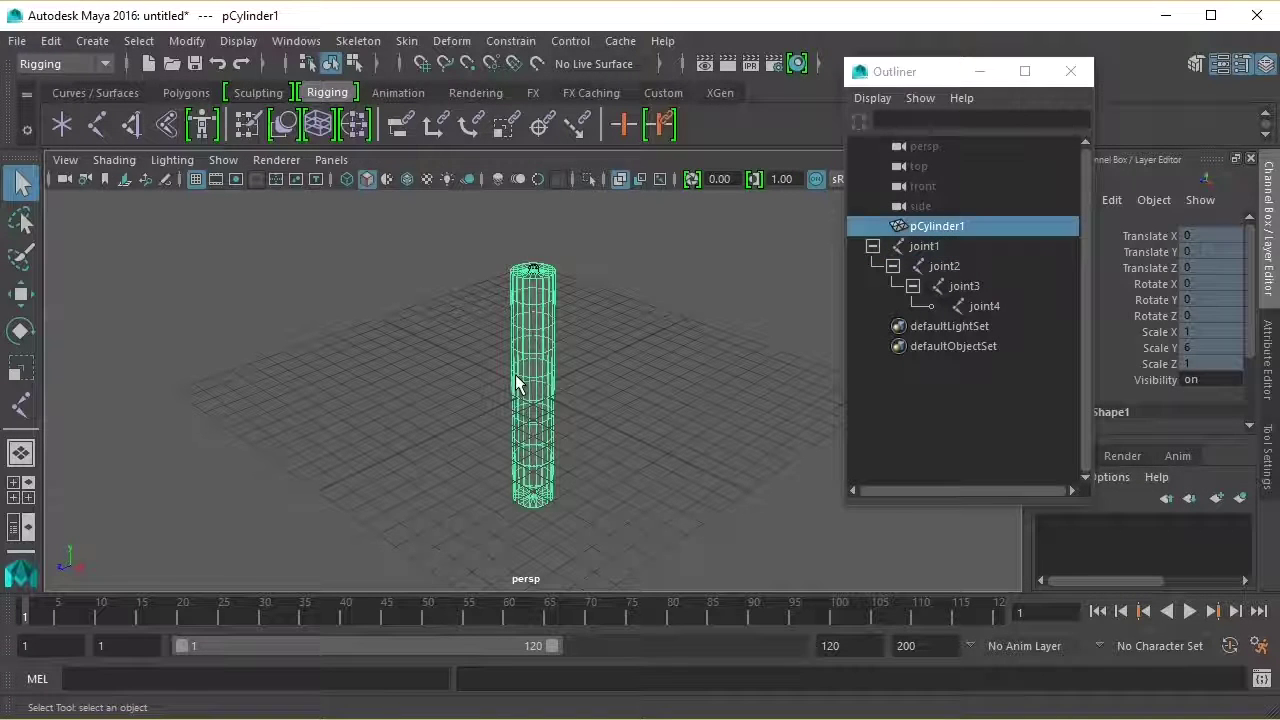
left_click(624, 184)
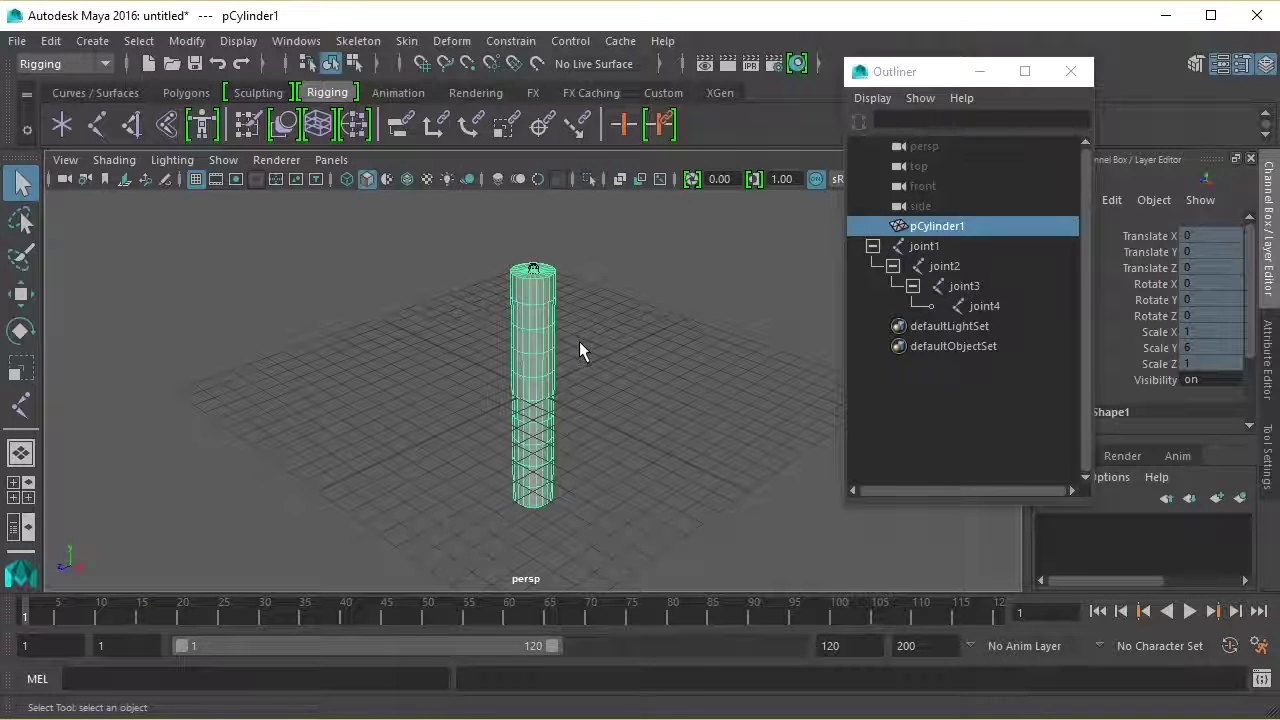
left_click(977, 300)
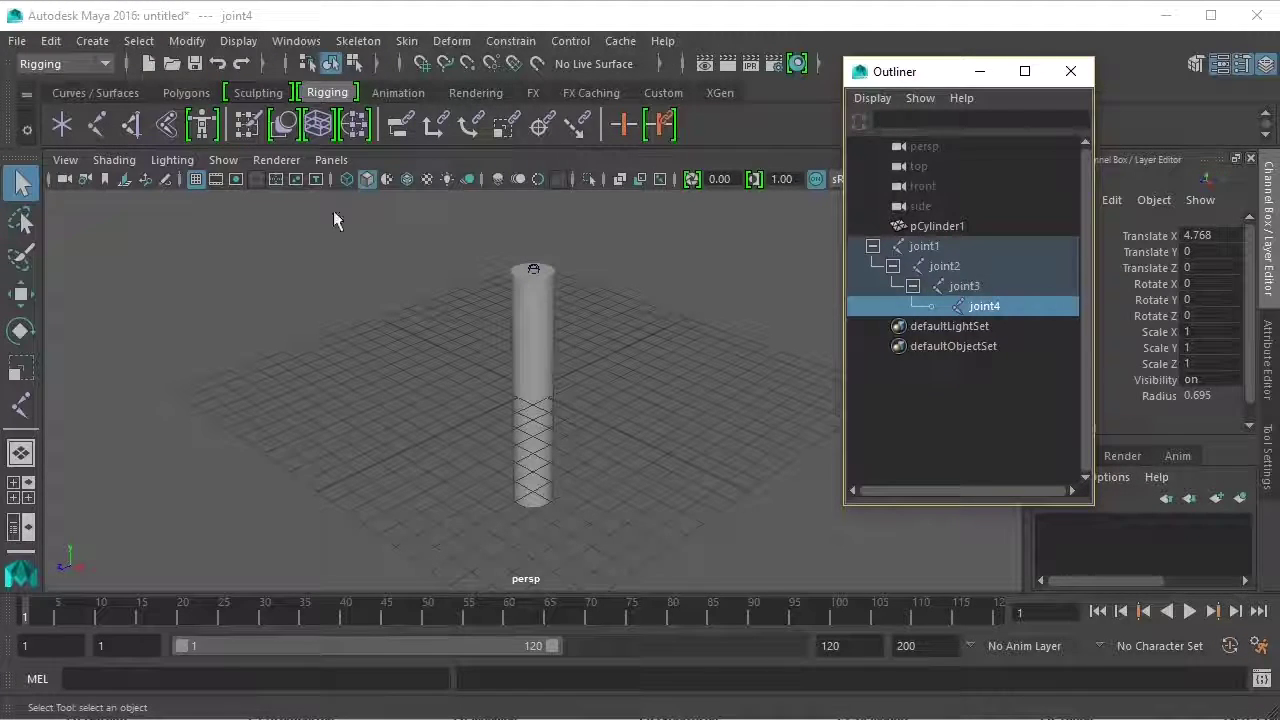
left_click(347, 180)
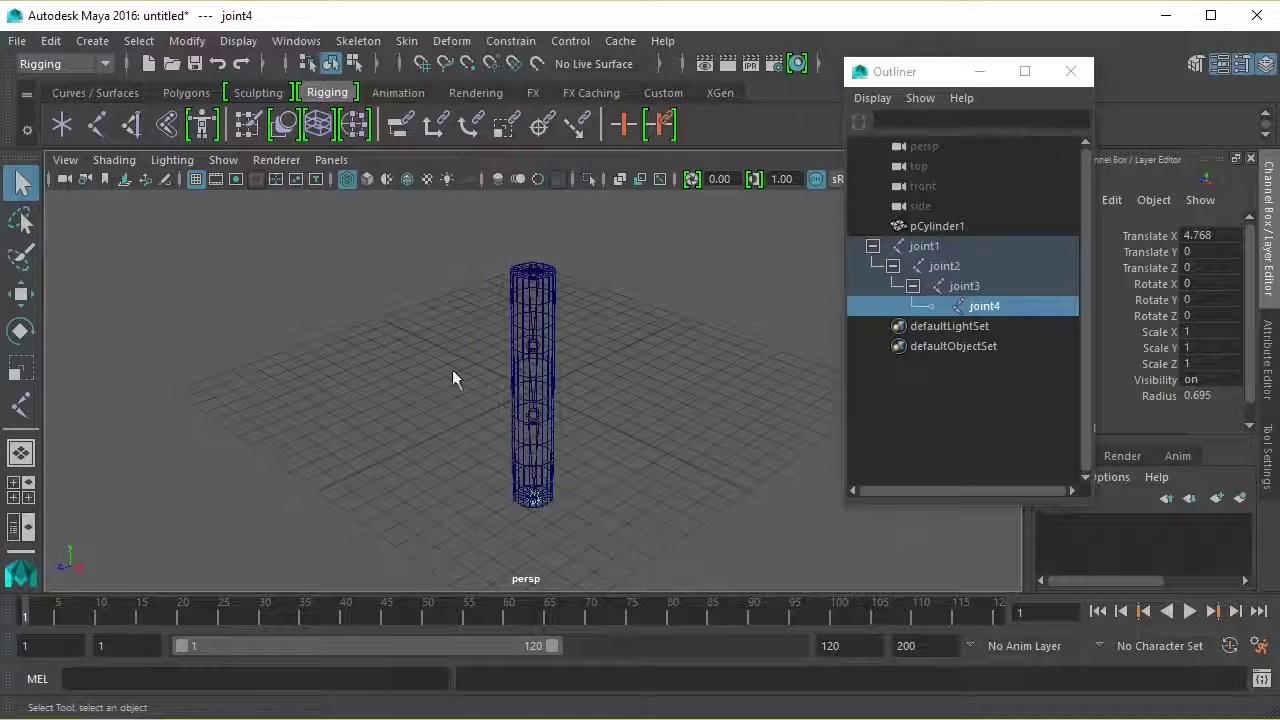
left_click(22, 300)
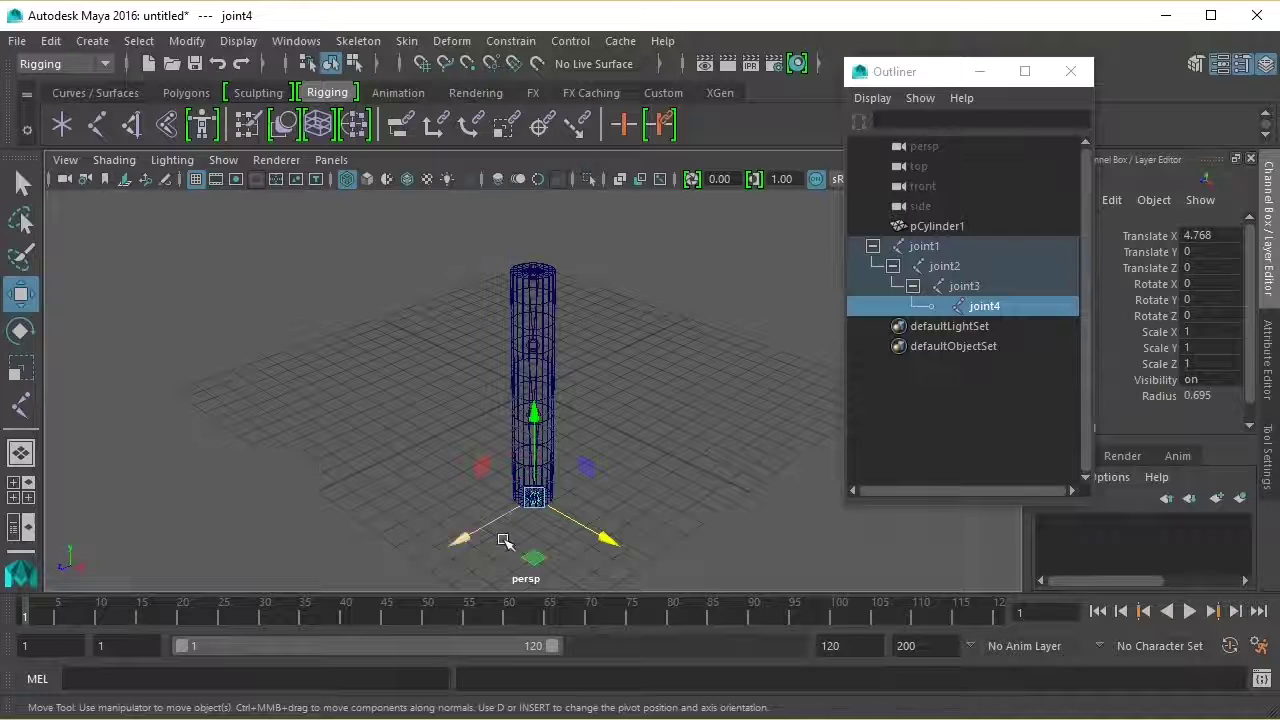
mouse_move(597, 530)
left_mouse_down()
mouse_move(613, 537)
mouse_move(598, 531)
left_mouse_up()
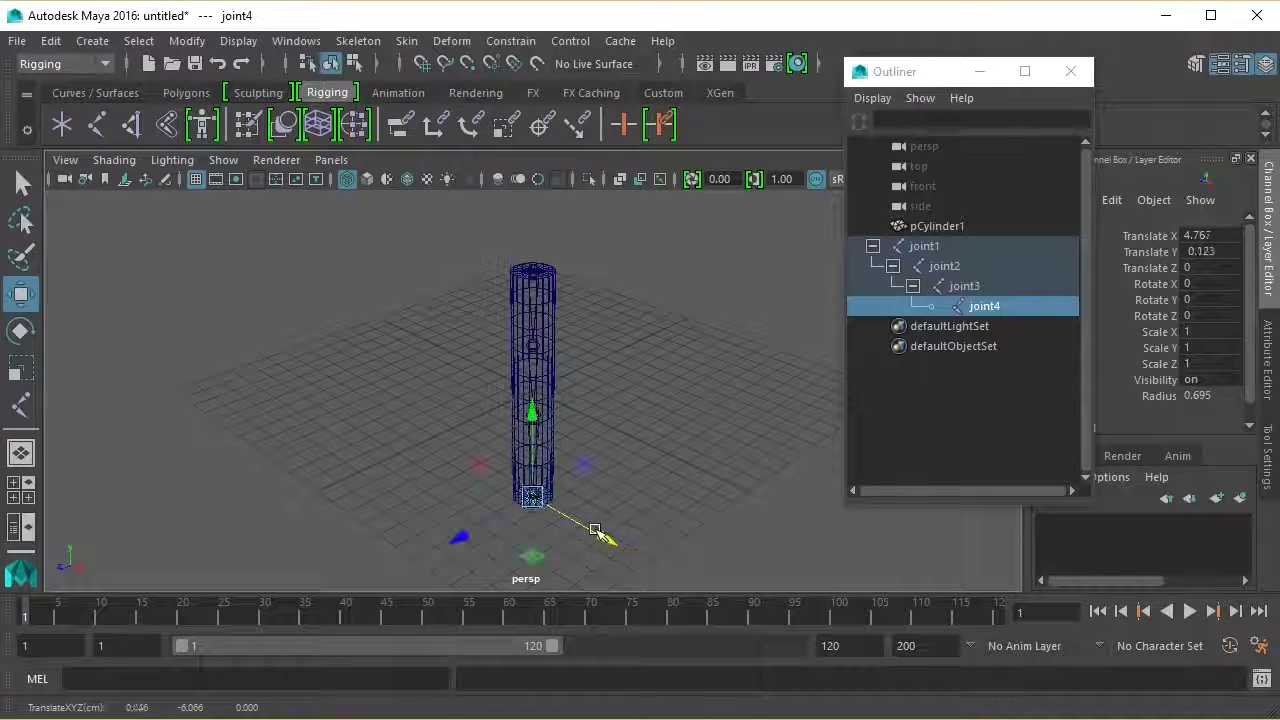
Step: Move joint1, joint2 and joint3 to check how the cylinder deforms
left_click(533, 272)
mouse_move(557, 281)
left_mouse_down()
mouse_move(592, 296)
mouse_move(564, 289)
left_mouse_up()
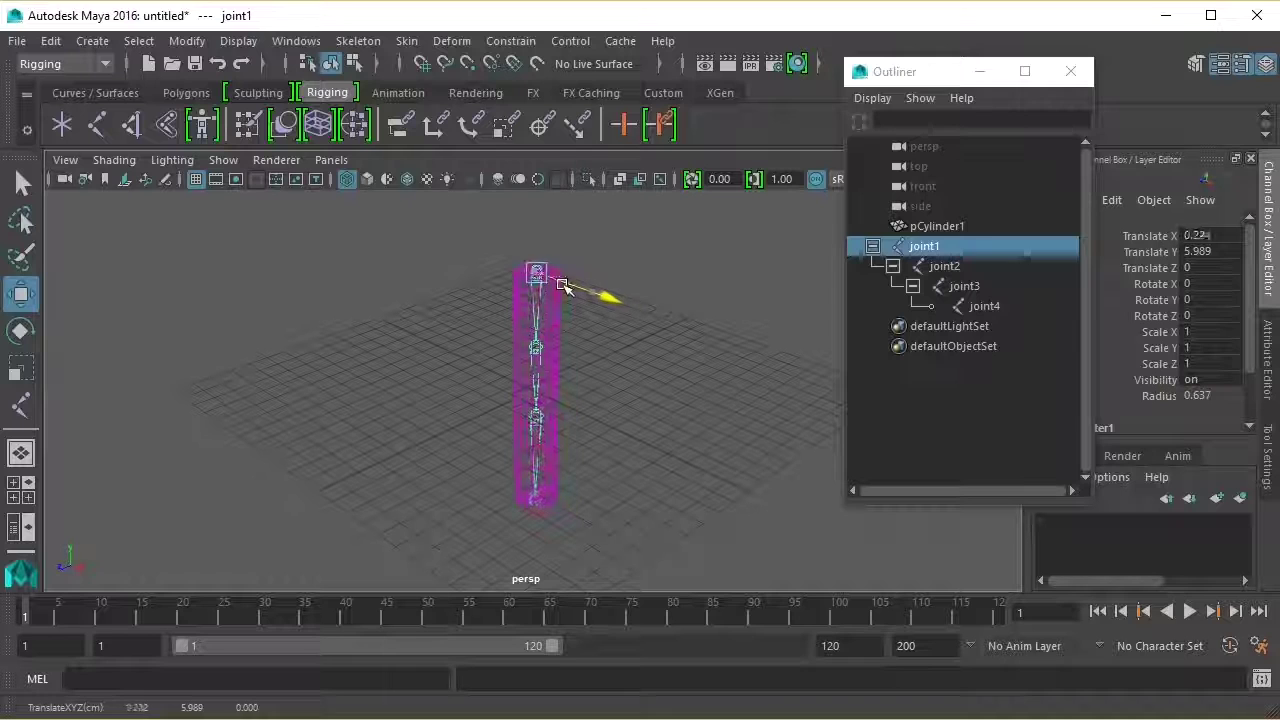
left_click(536, 348)
mouse_move(560, 358)
left_mouse_down()
mouse_move(589, 369)
mouse_move(562, 364)
left_mouse_up()
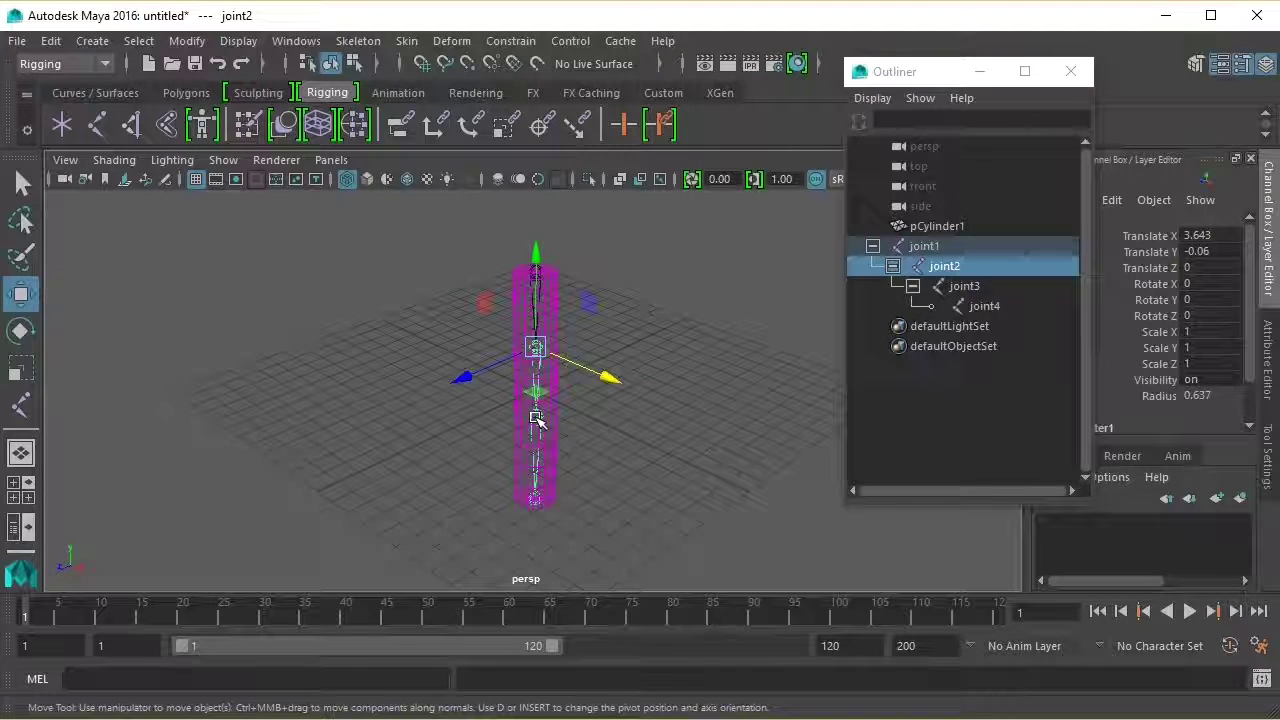
left_click(536, 416)
mouse_move(557, 429)
left_mouse_down()
mouse_move(598, 448)
mouse_move(563, 434)
left_mouse_up()
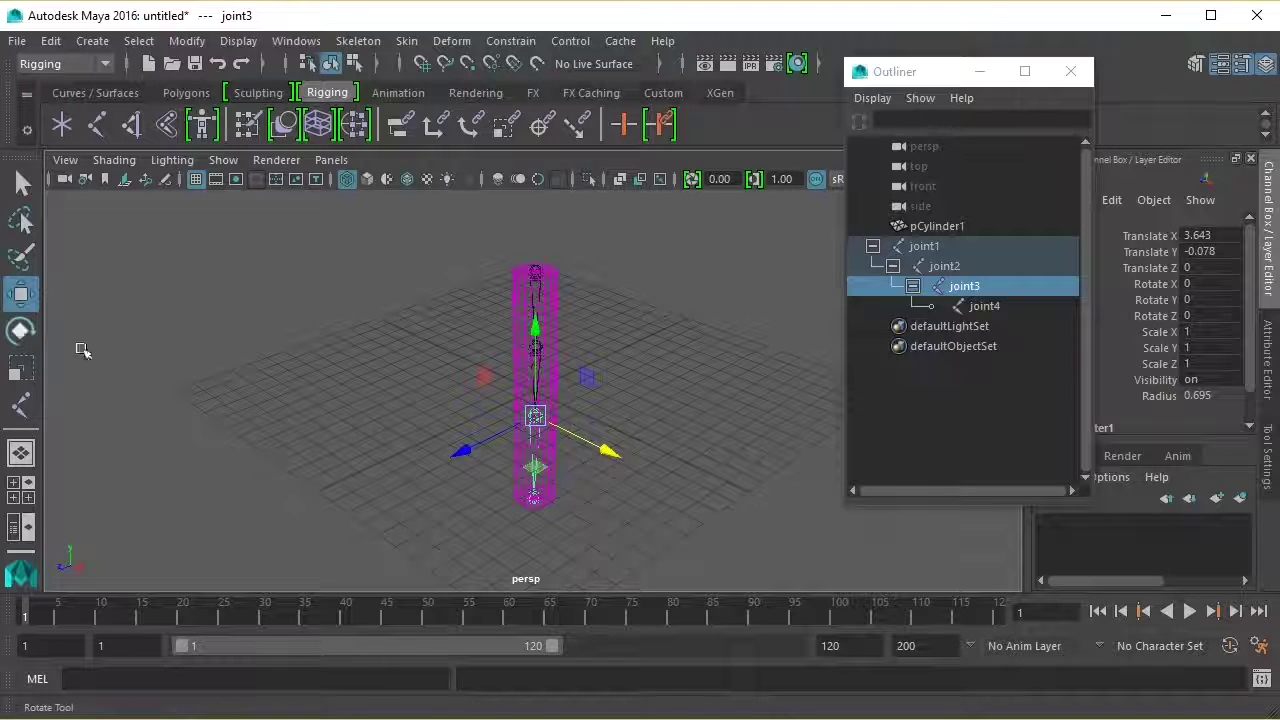
Step: Select joint1 through joint4 together
left_click(535, 270)
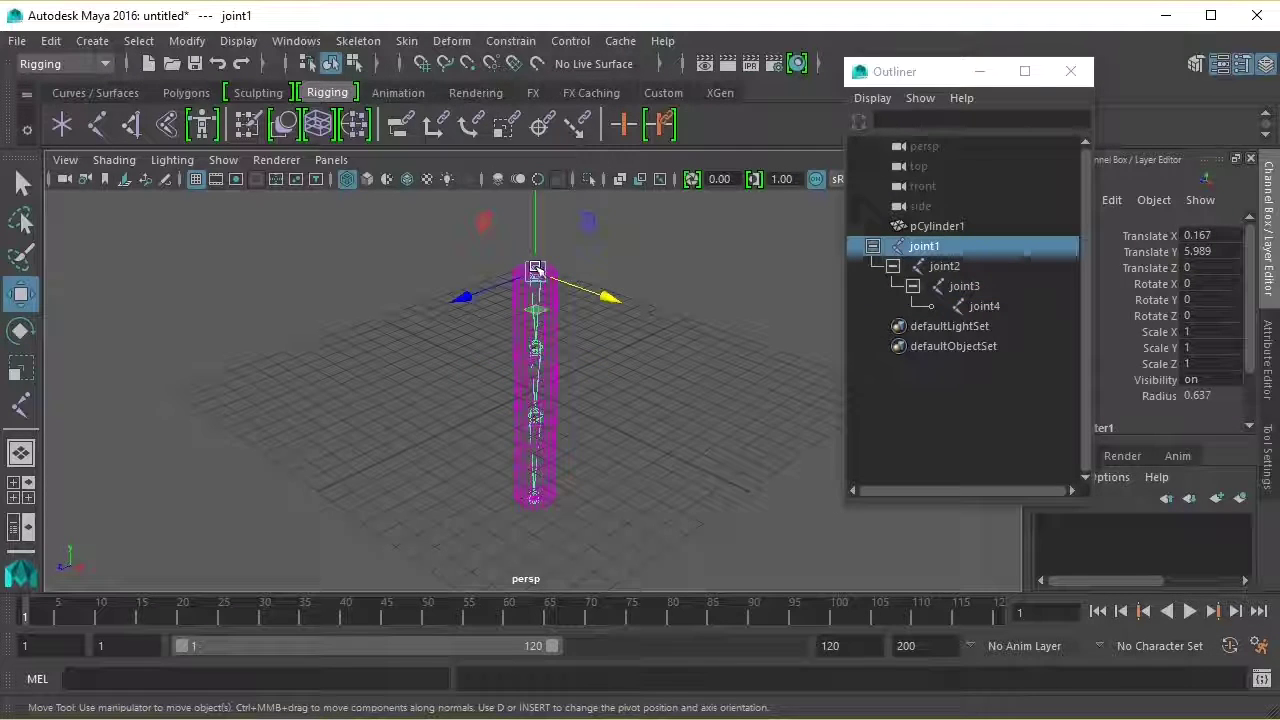
left_click(962, 287, "shift")
left_click(975, 306, "shift")
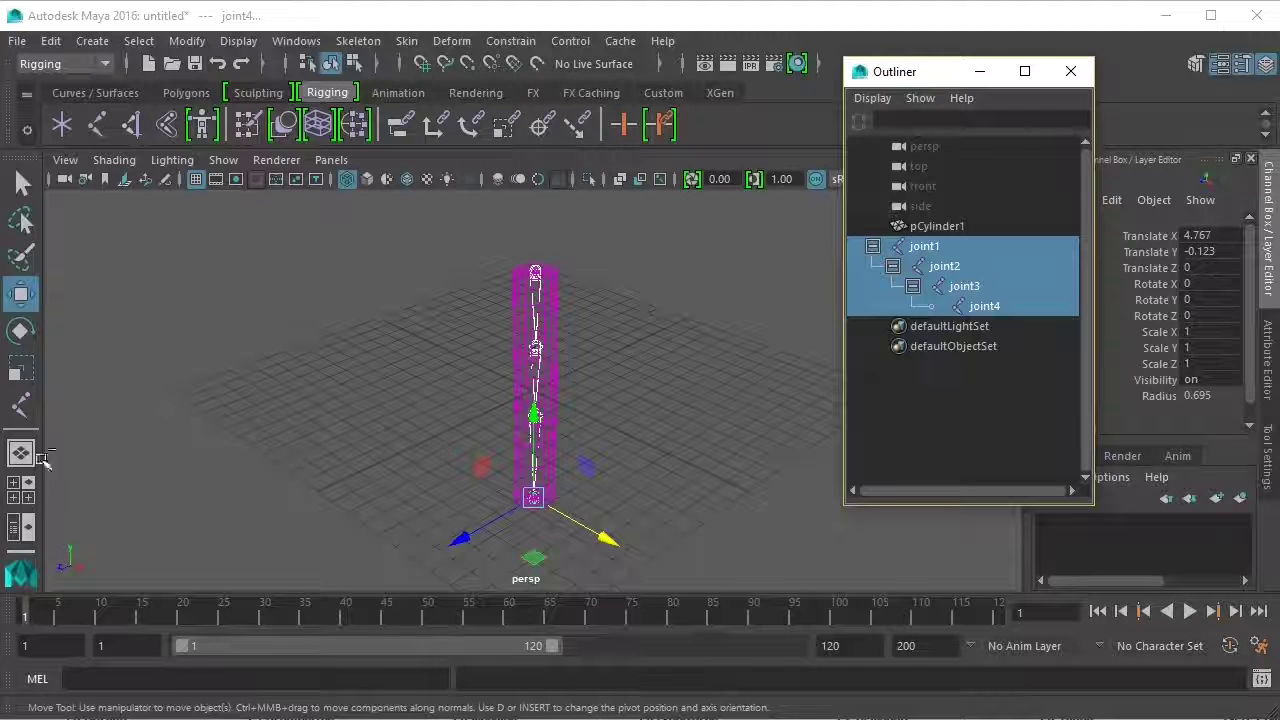
Step: Rotate the joints around Z to bend the cylinder, then adjust joint2's rotation
left_click(20, 333)
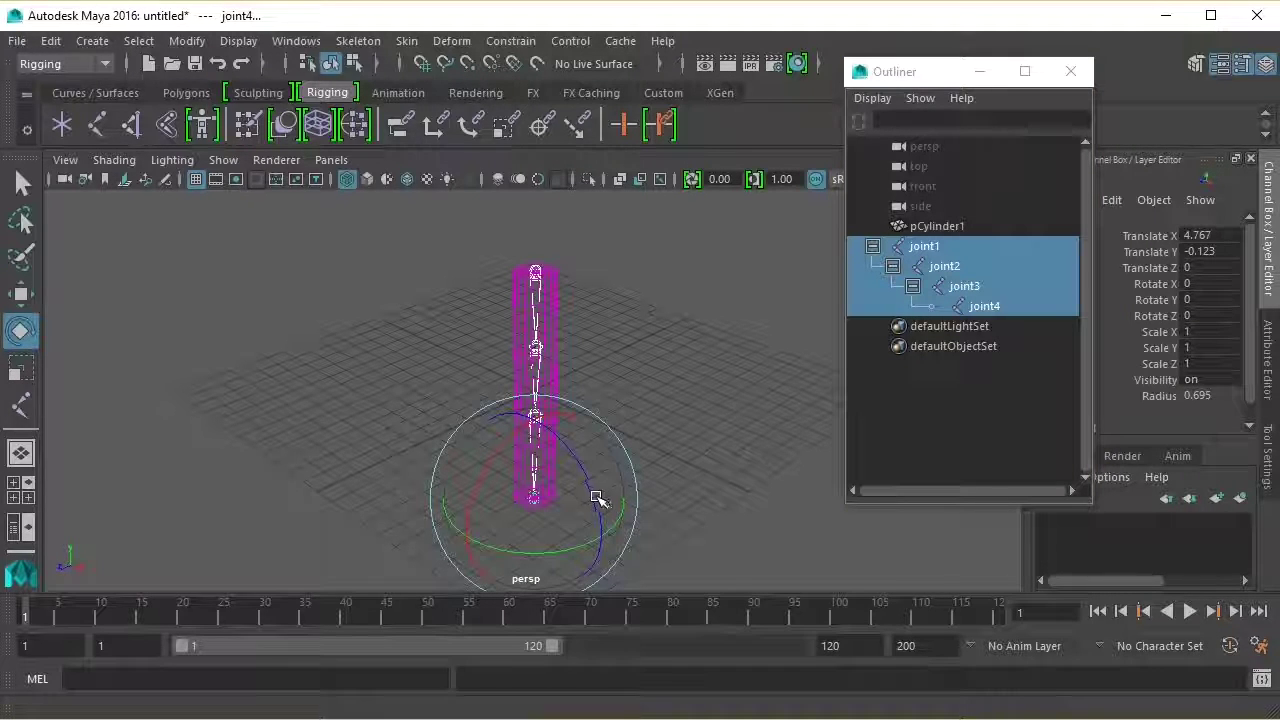
left_click_drag(596, 502, 560, 357)
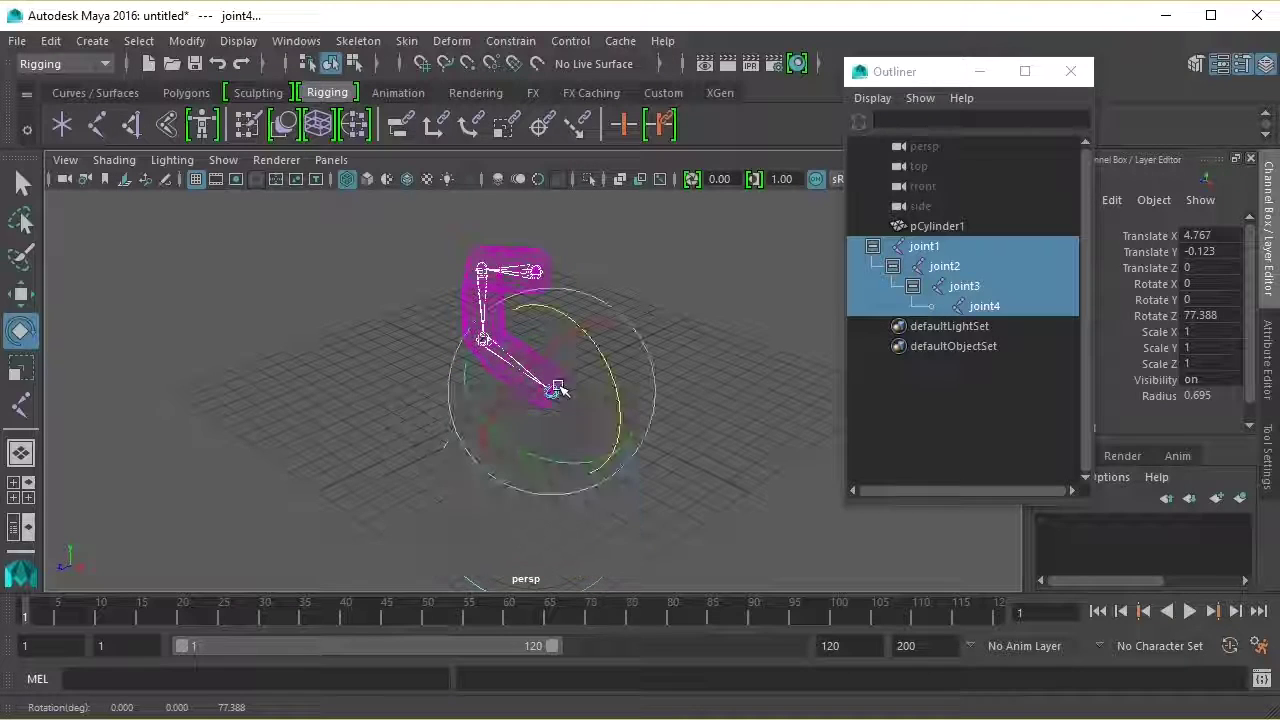
key("f")
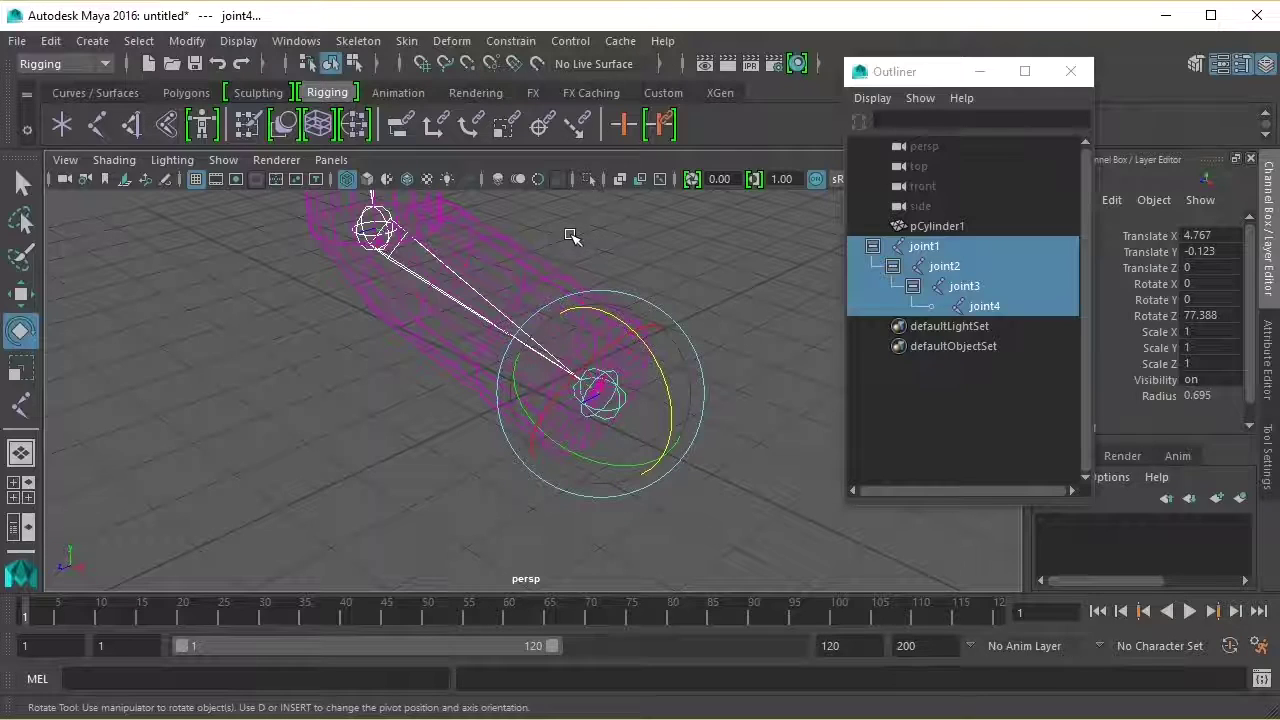
mouse_move(574, 226)
middle_mouse_down("alt")
mouse_move(545, 424)
mouse_move(551, 363)
middle_mouse_up("alt")
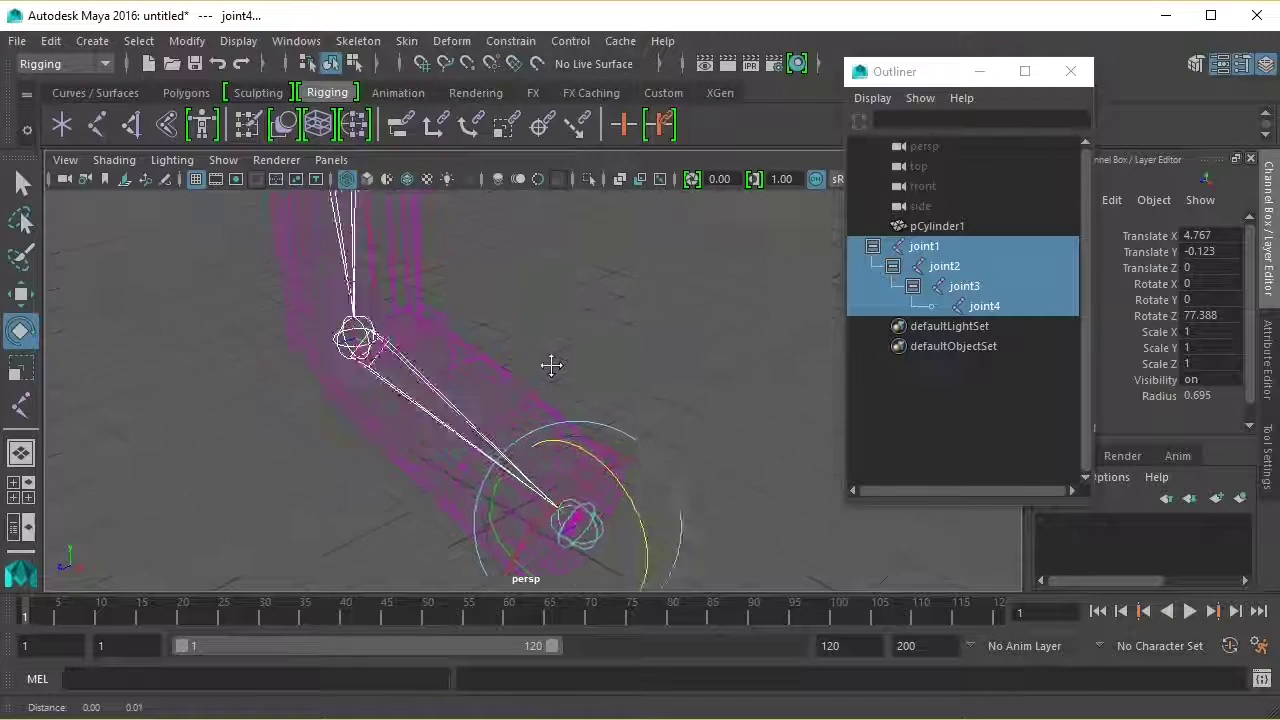
mouse_move(580, 314)
middle_mouse_down("alt")
mouse_move(586, 349)
mouse_move(650, 369)
mouse_move(683, 343)
mouse_move(686, 281)
middle_mouse_up("alt")
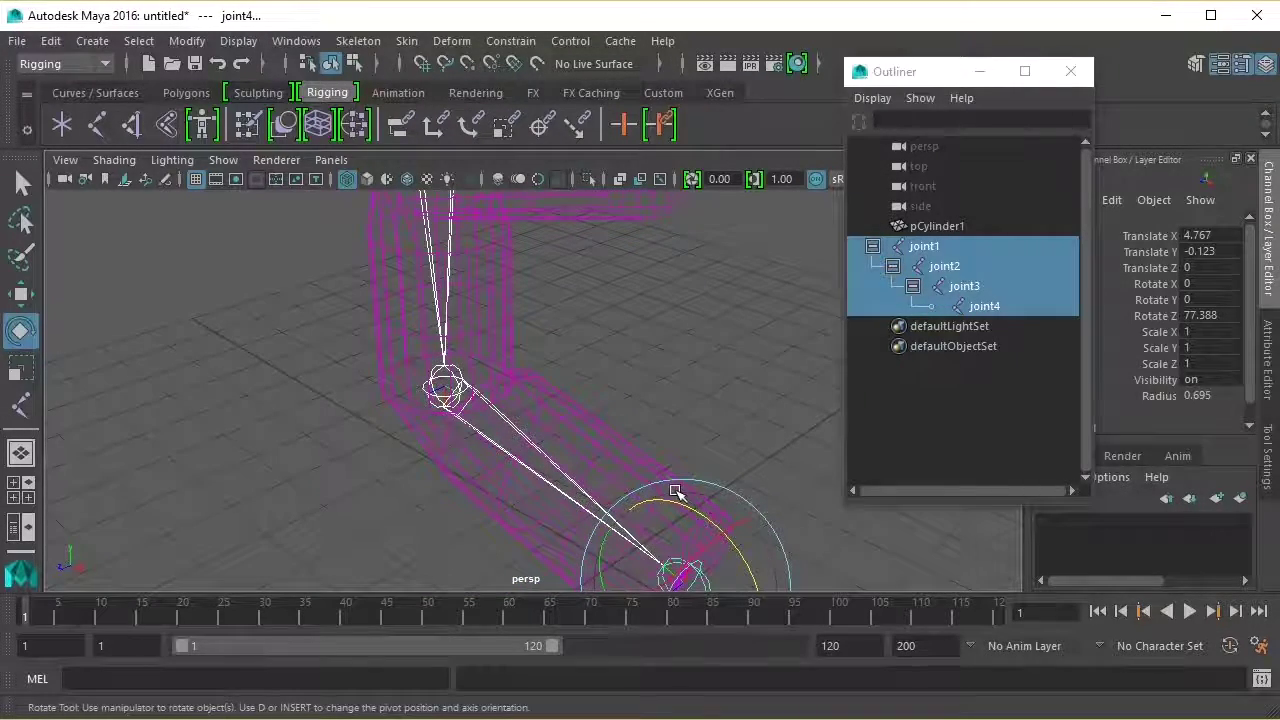
left_click_drag(703, 513, 730, 558)
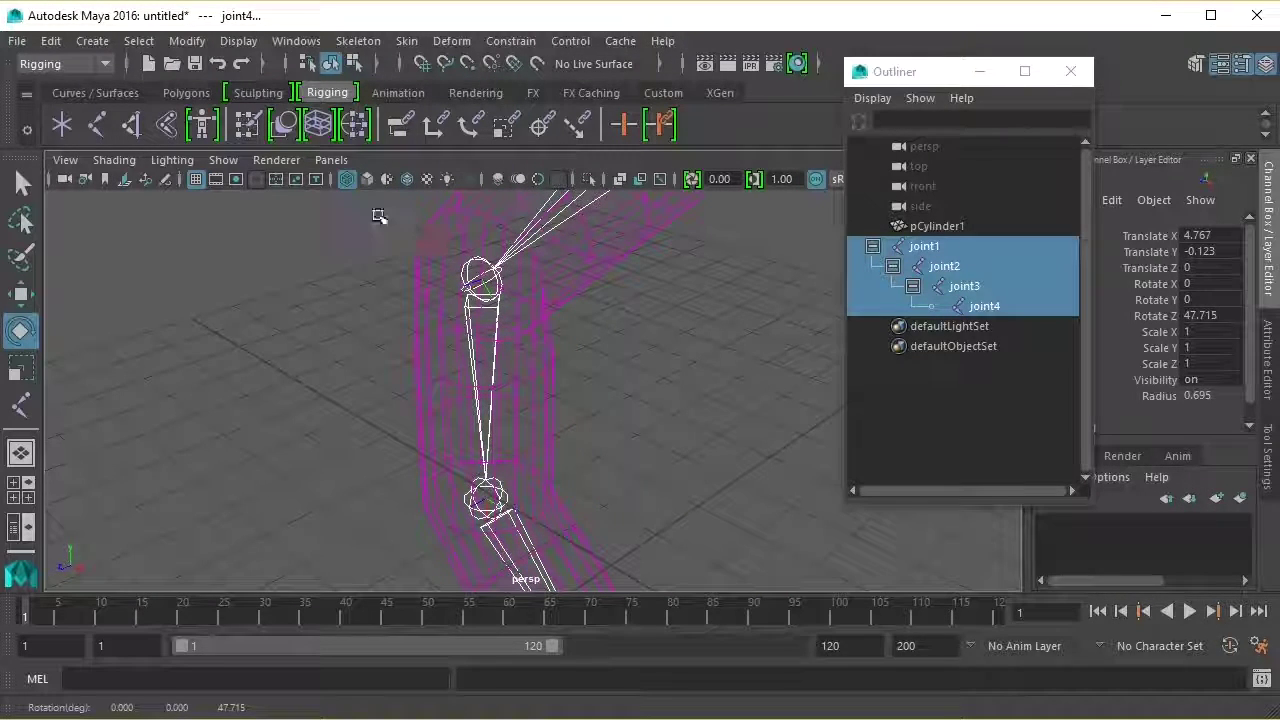
Step: Show the bent cylinder smooth-shaded with default material and wireframe, then return to plain selection
left_click(367, 179)
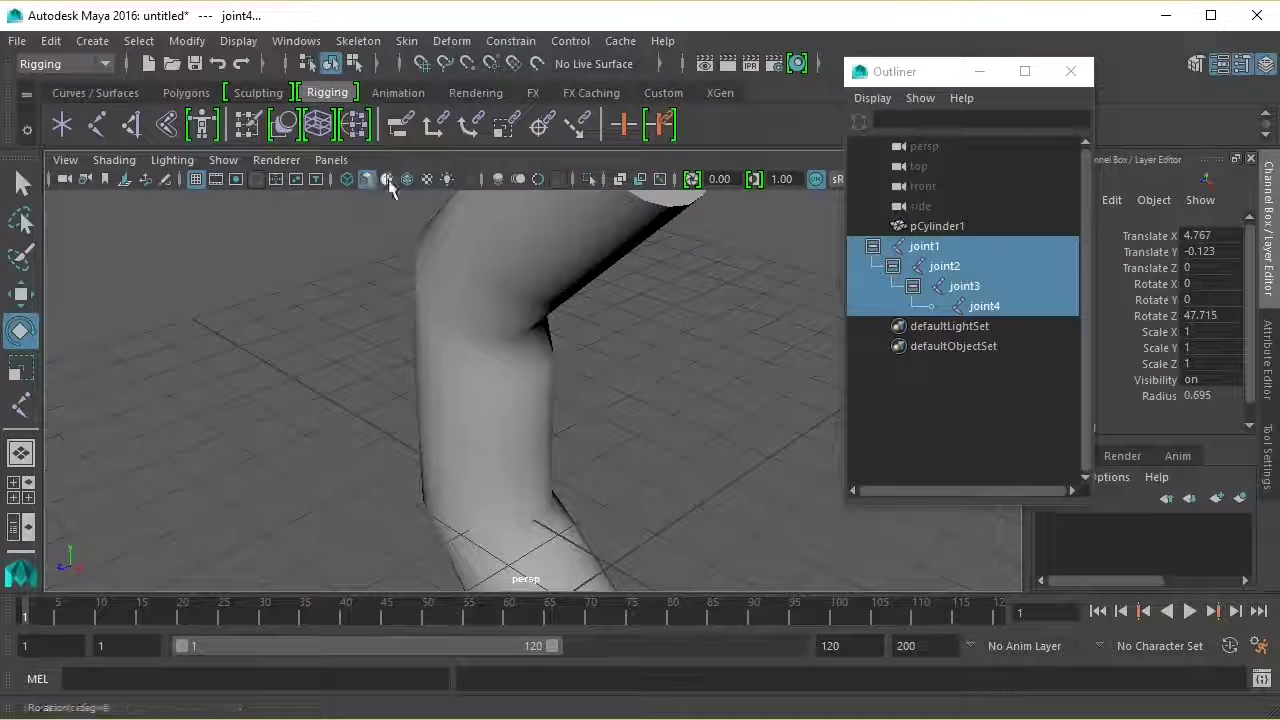
left_click(388, 179)
left_click(344, 181)
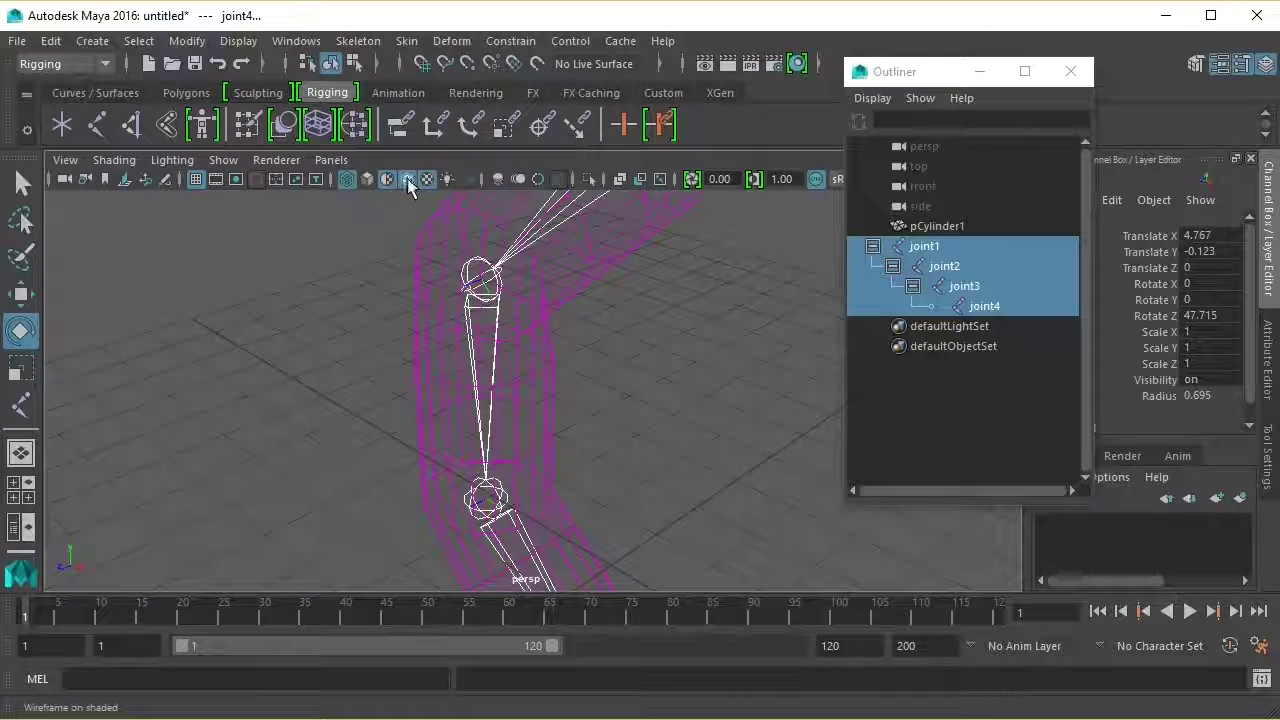
left_click(367, 181)
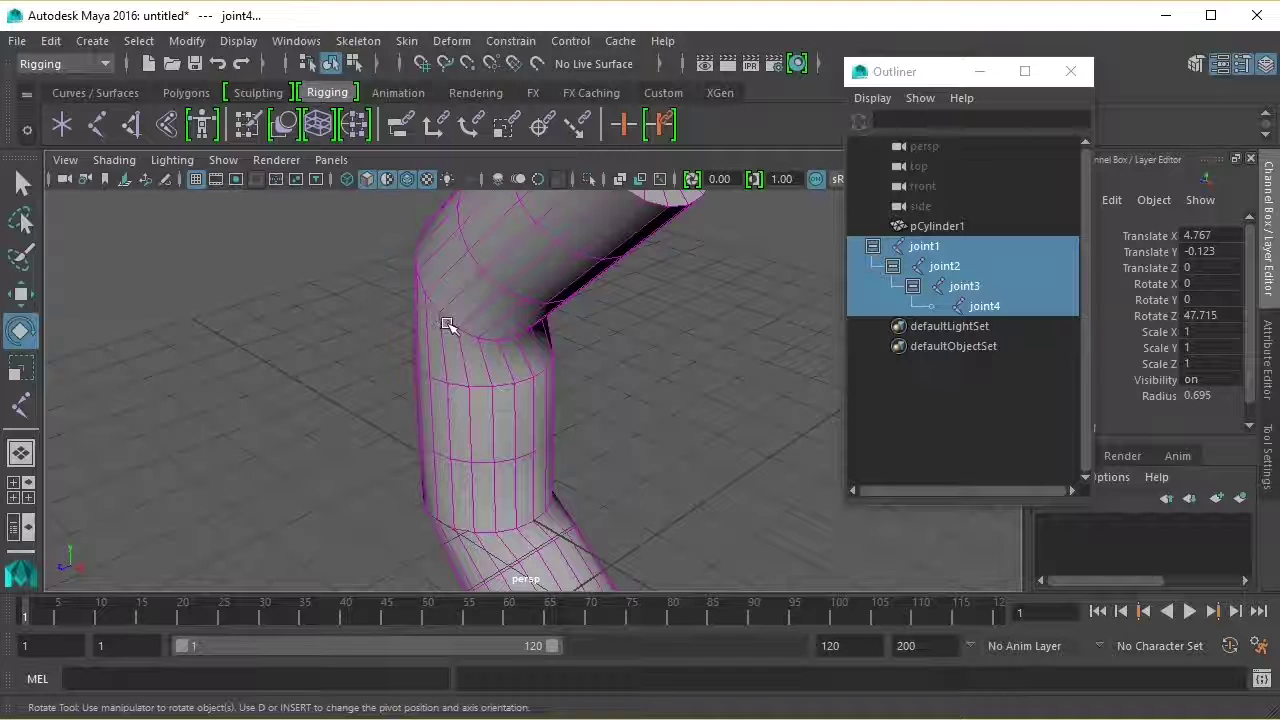
scroll(447, 325, "up", 3)
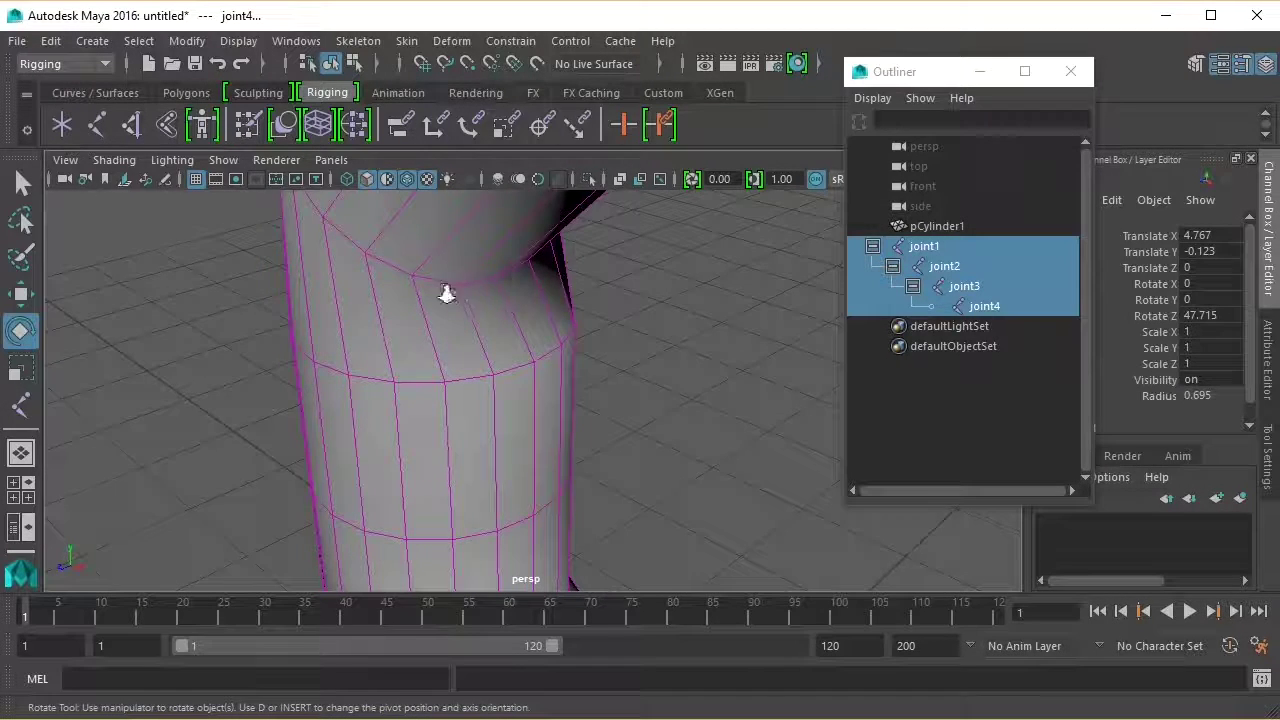
scroll(443, 291, "down", 3)
scroll(445, 298, "down", 2)
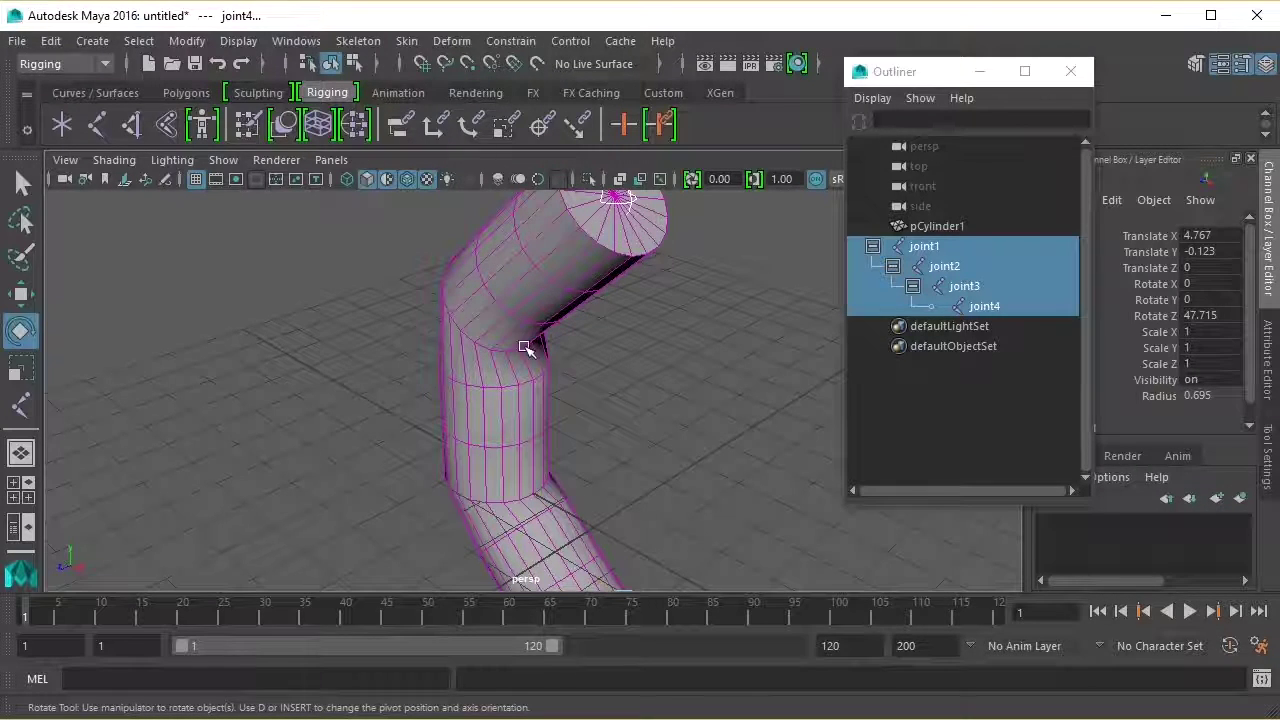
left_click(27, 188)
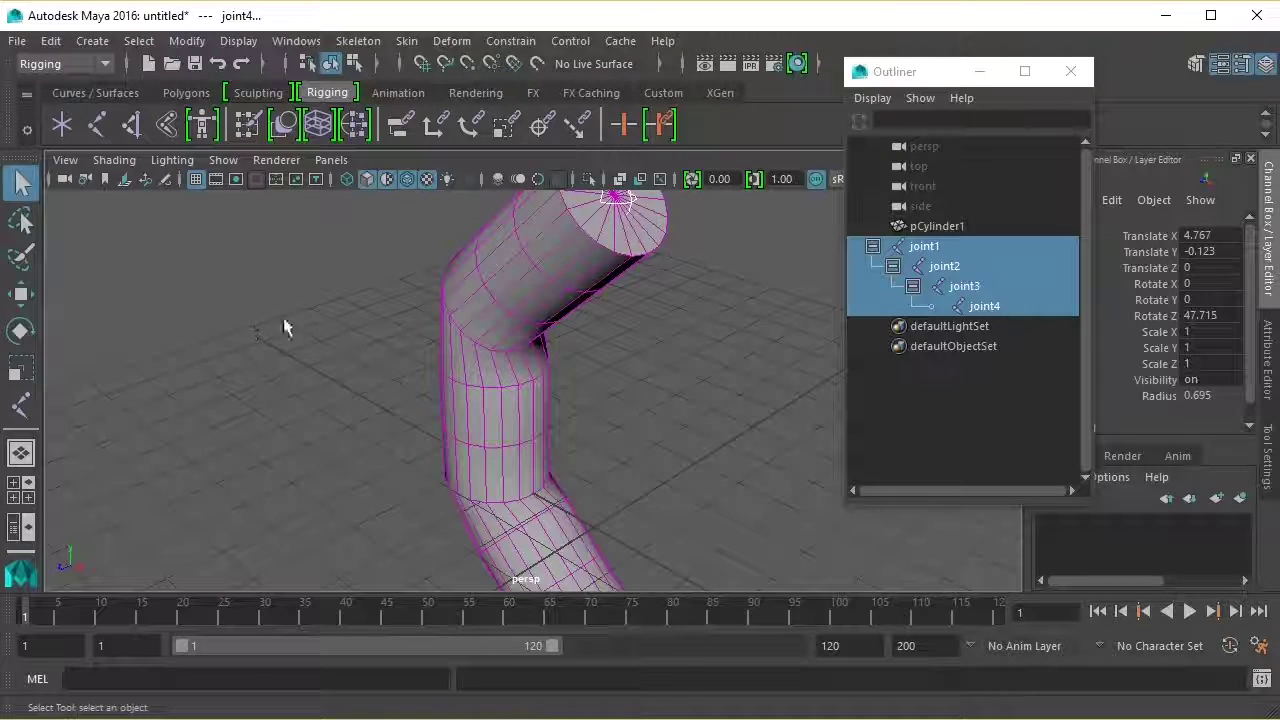
Step: Select the cylinder plus joint1 through joint4 in the Outliner
left_click(696, 266)
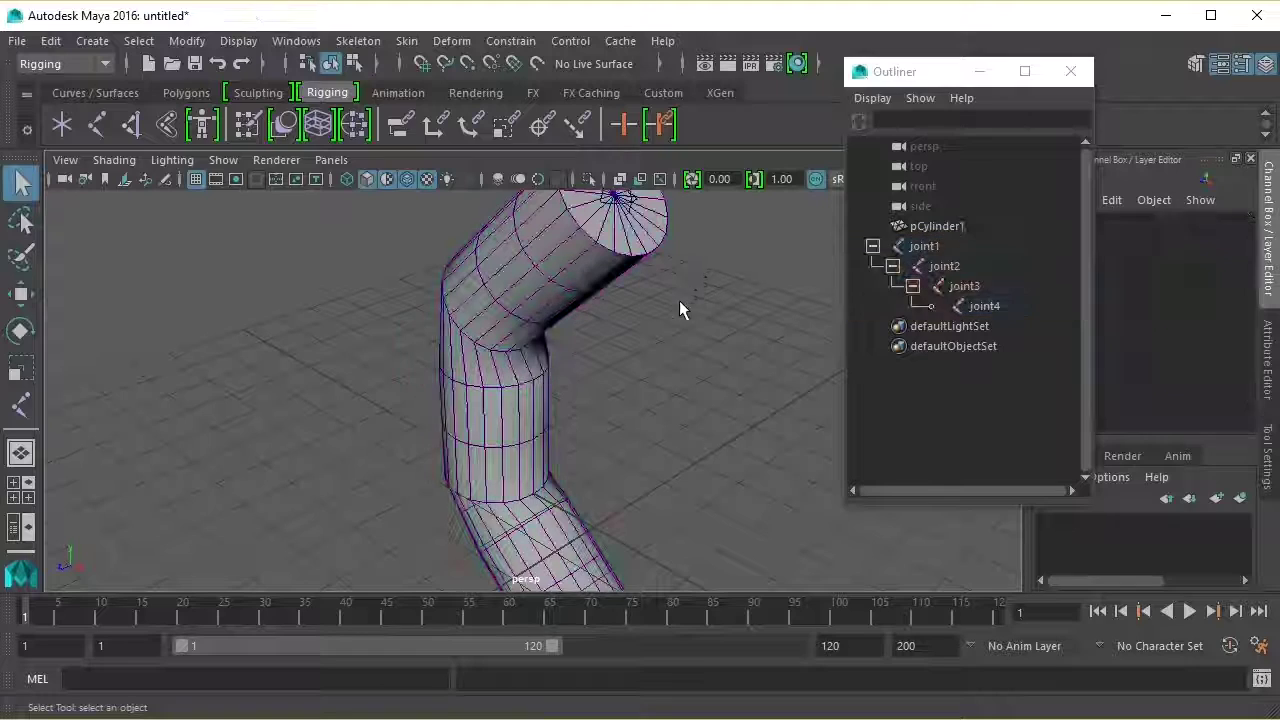
left_click(936, 227)
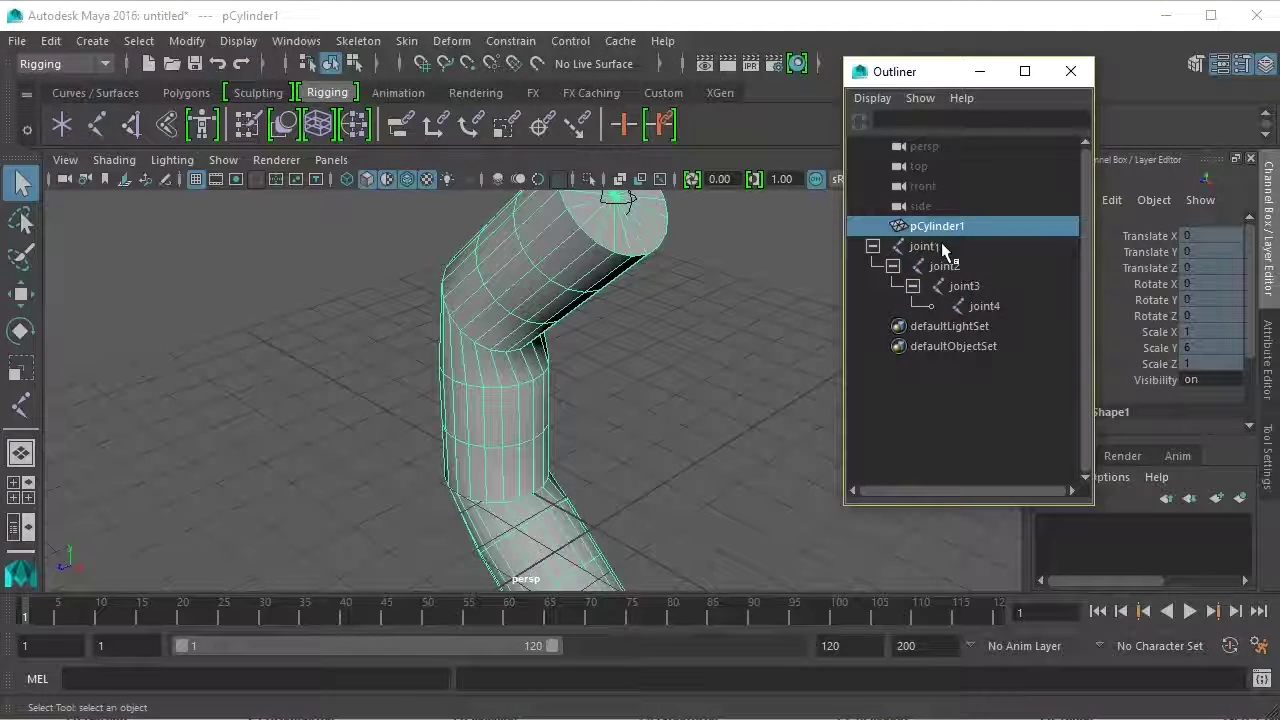
left_click(944, 248, "ctrl")
left_click(952, 262, "ctrl")
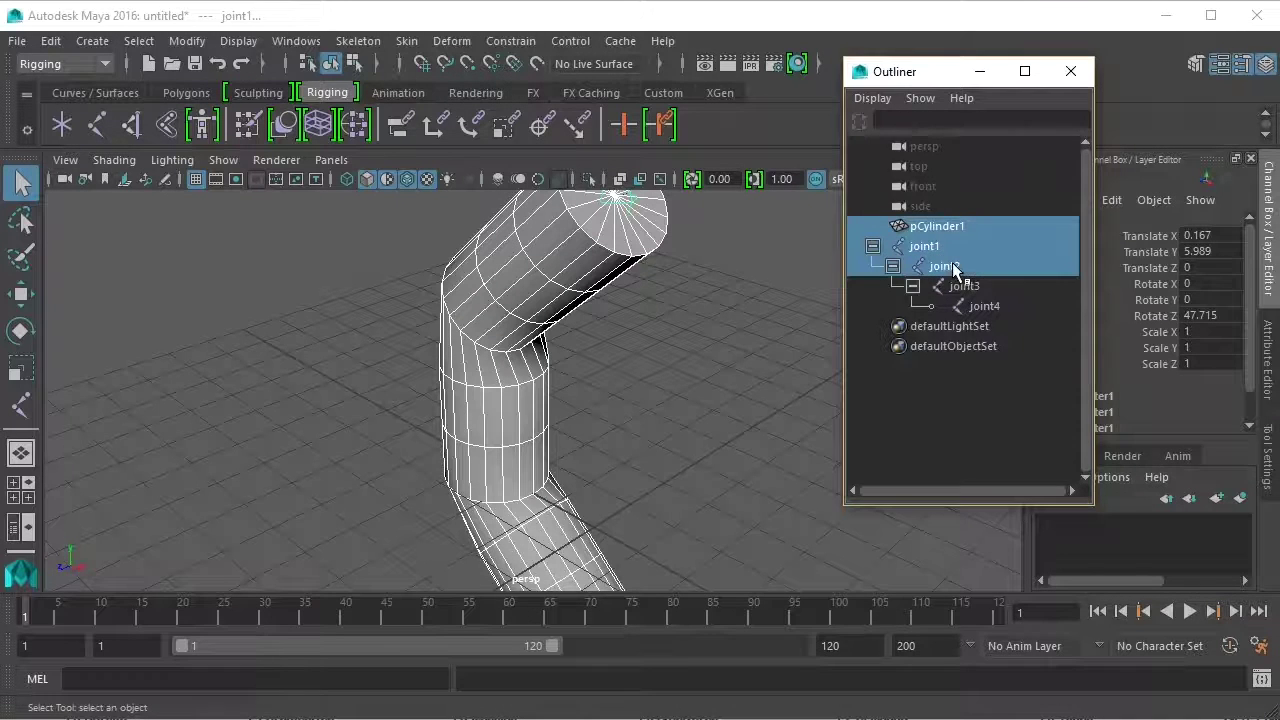
left_click(964, 286, "ctrl")
left_click(980, 306, "ctrl")
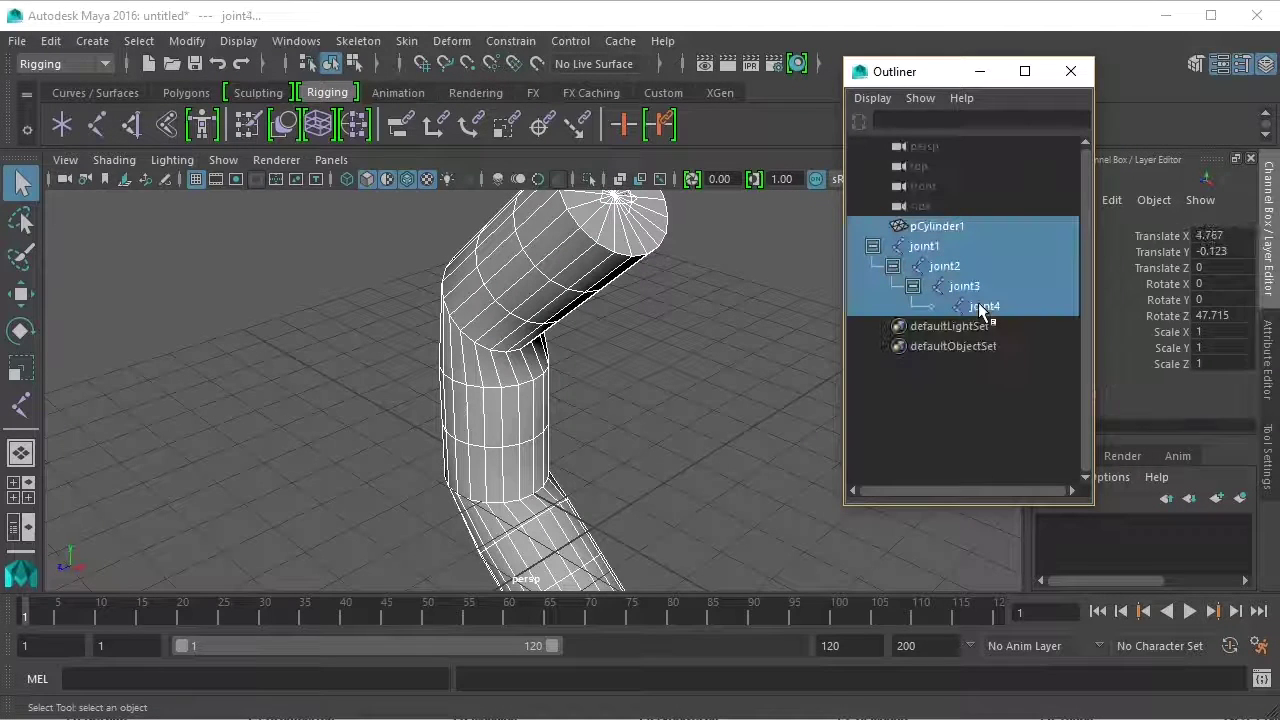
Step: Run CreateFlexorWindow and create a Lattice flexor at the selected joints with 2×5×2 divisions
left_click(149, 680)
type("a")
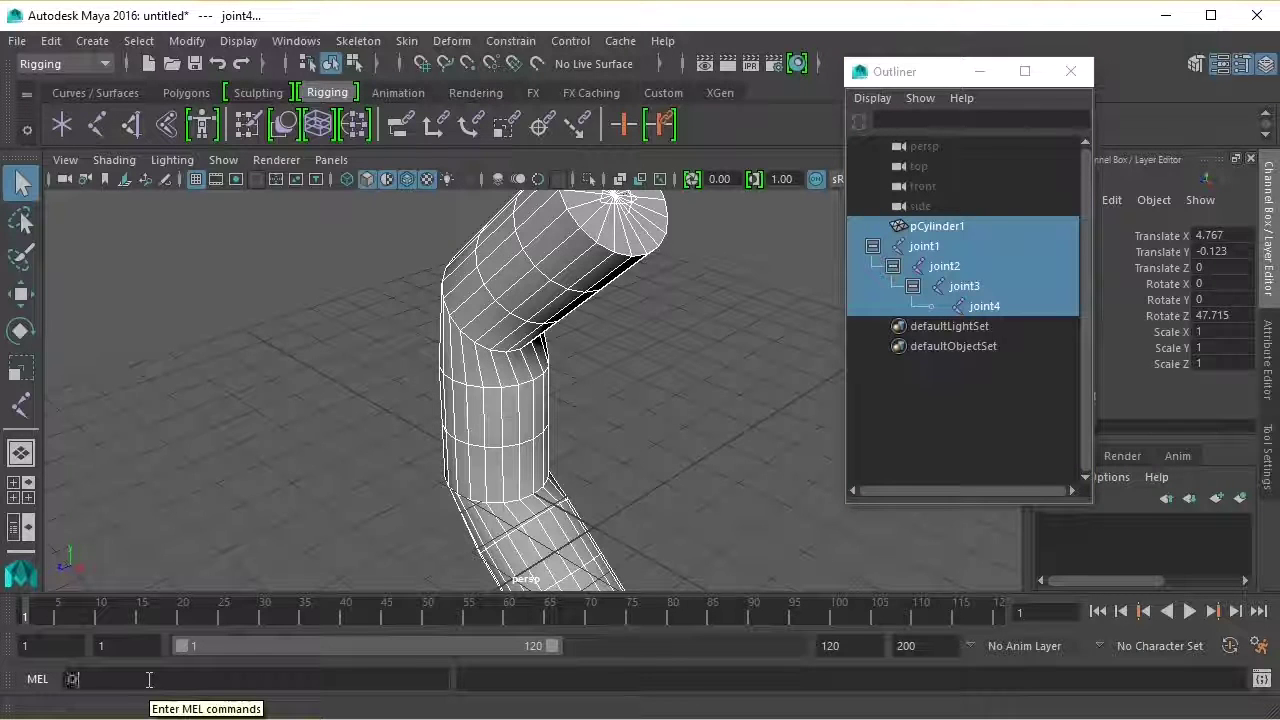
type("indow")
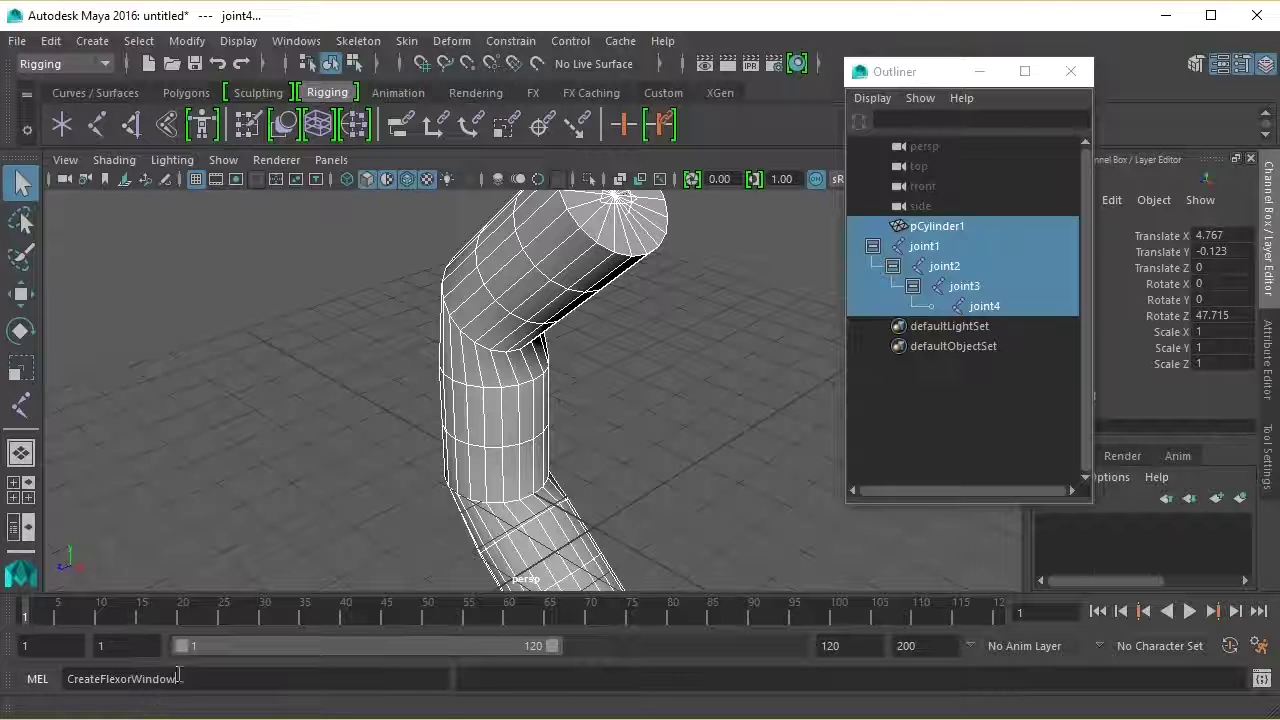
left_click_drag(183, 678, 64, 679)
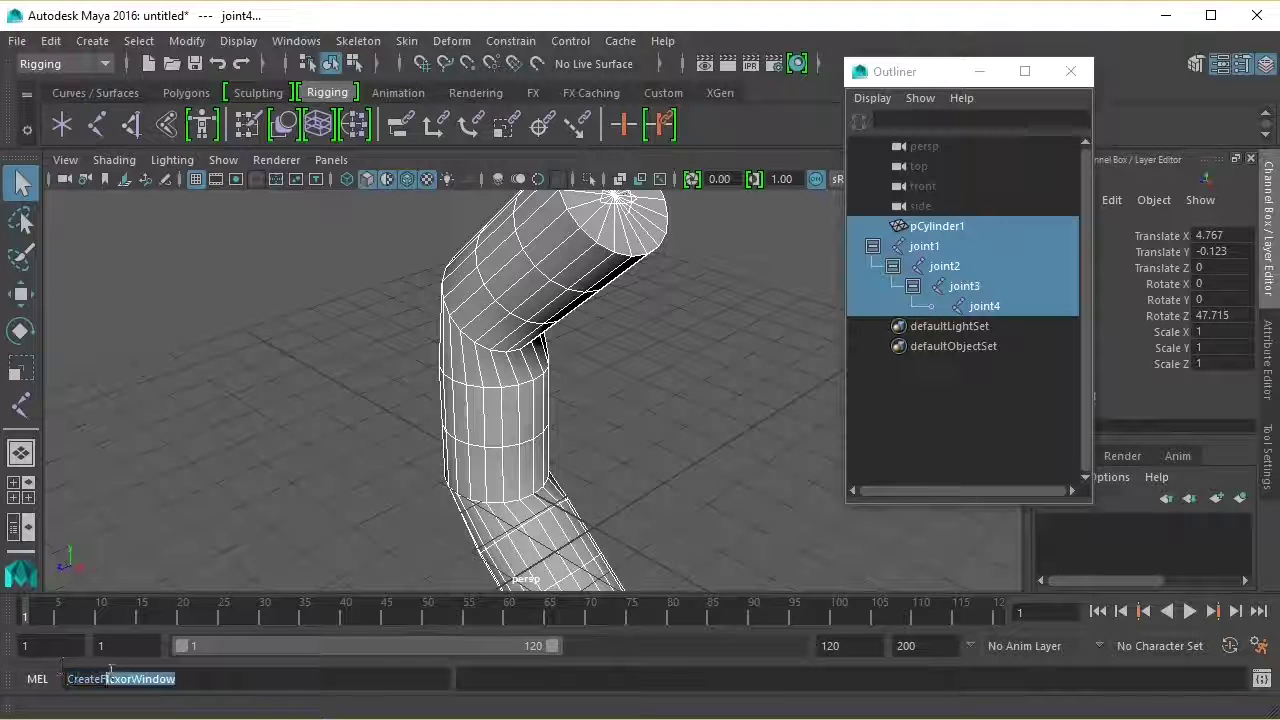
key("Return")
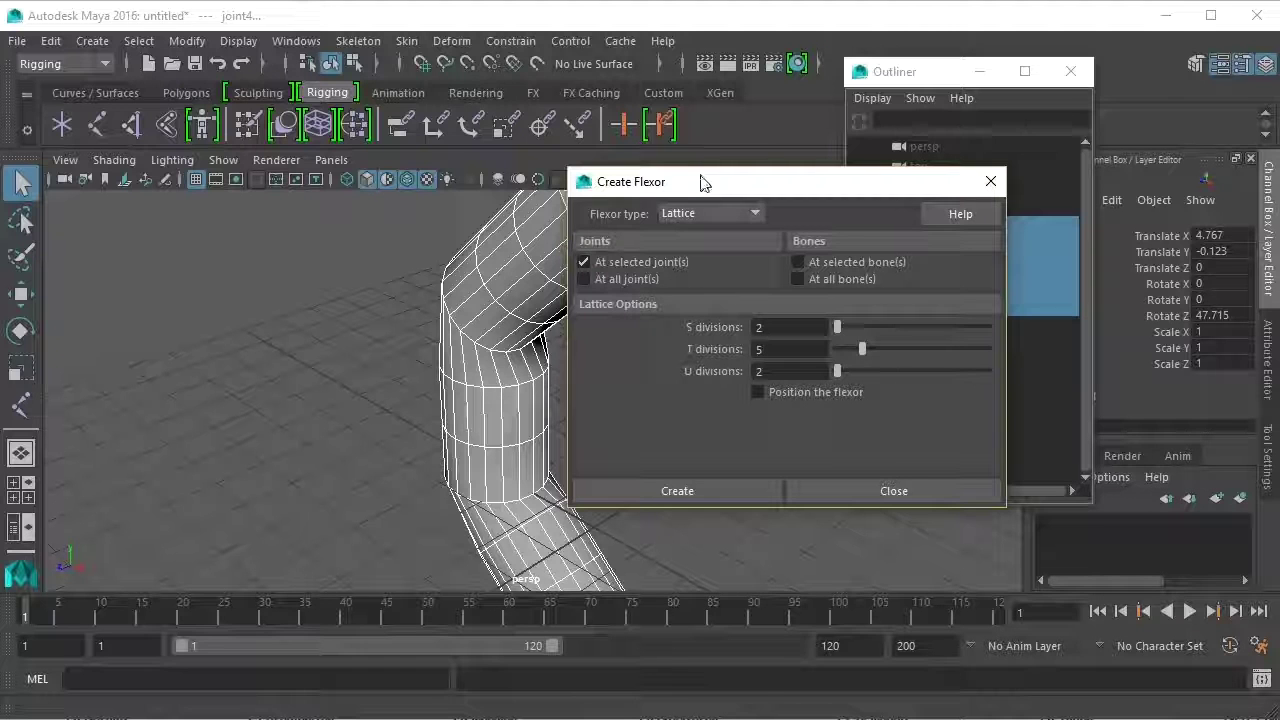
left_click_drag(700, 182, 863, 167)
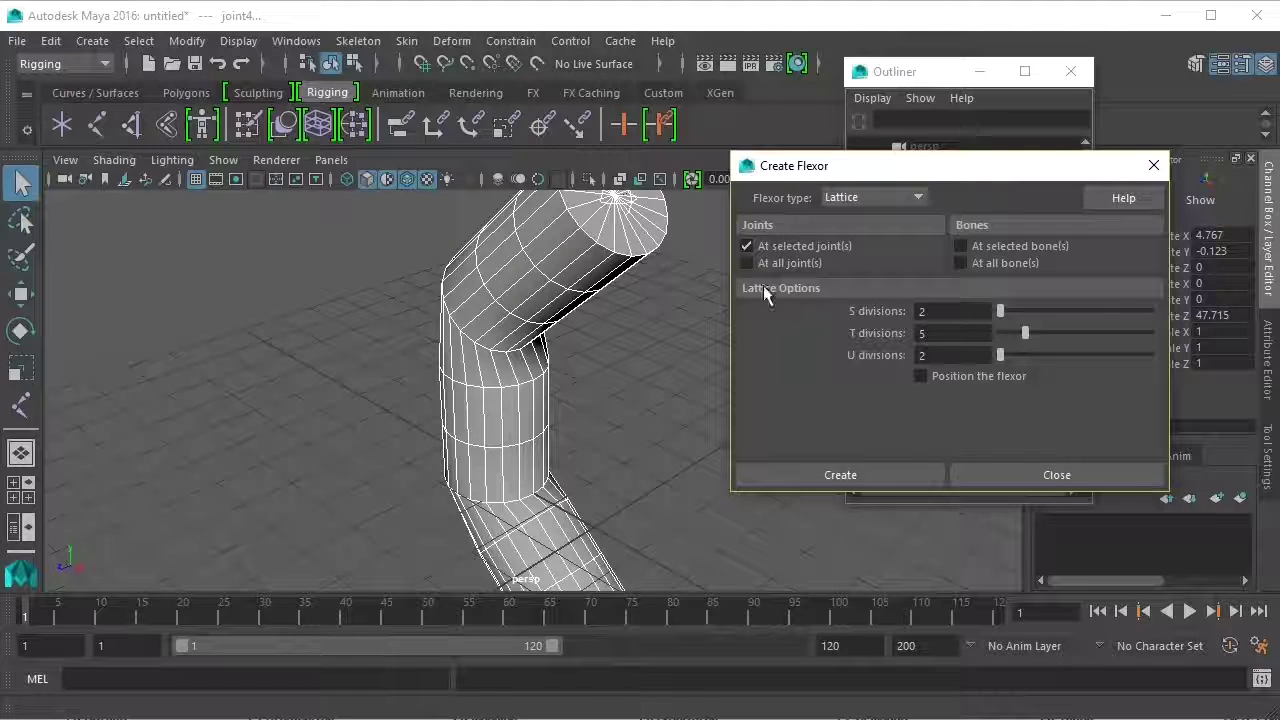
left_click(918, 198)
left_click(919, 216)
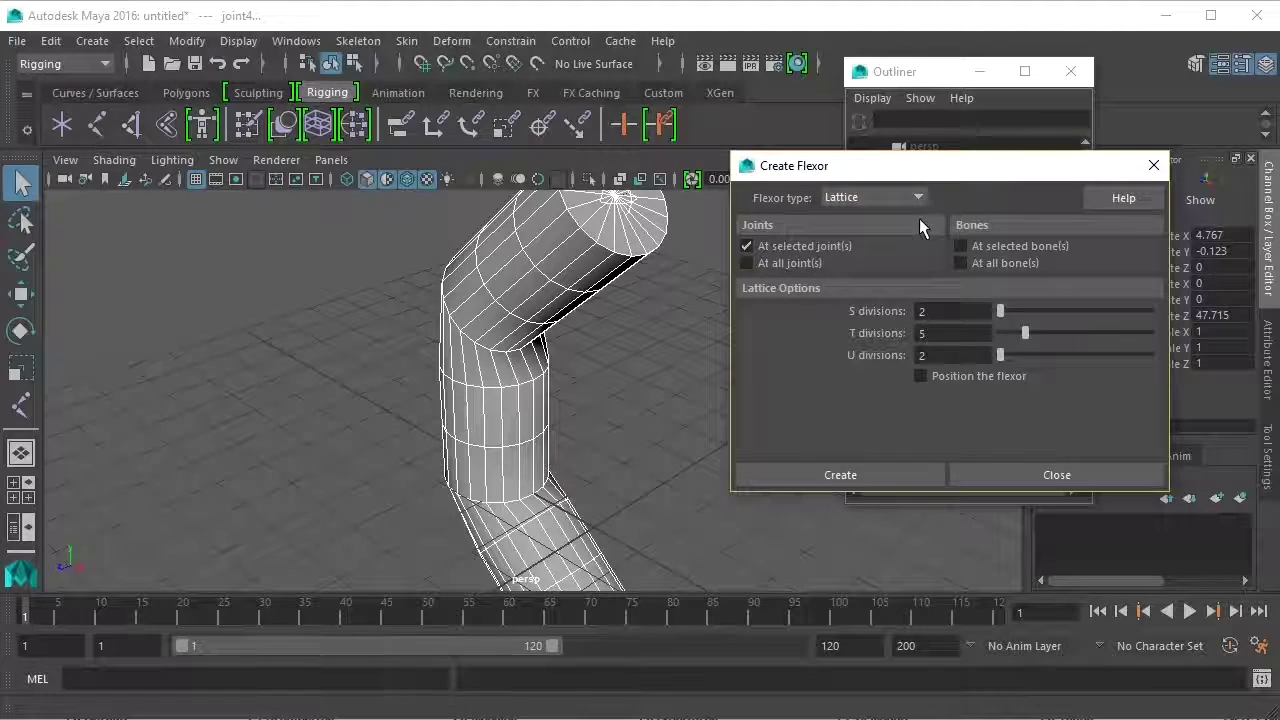
left_click(848, 472)
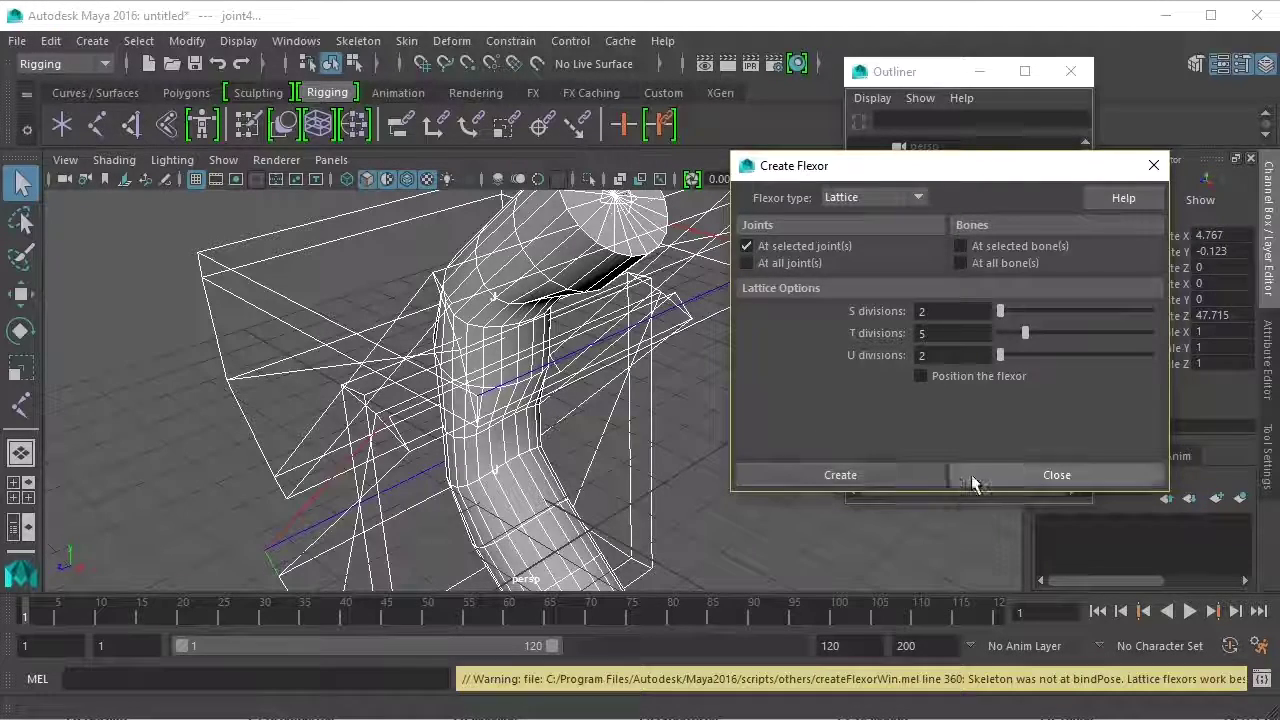
left_click(977, 474)
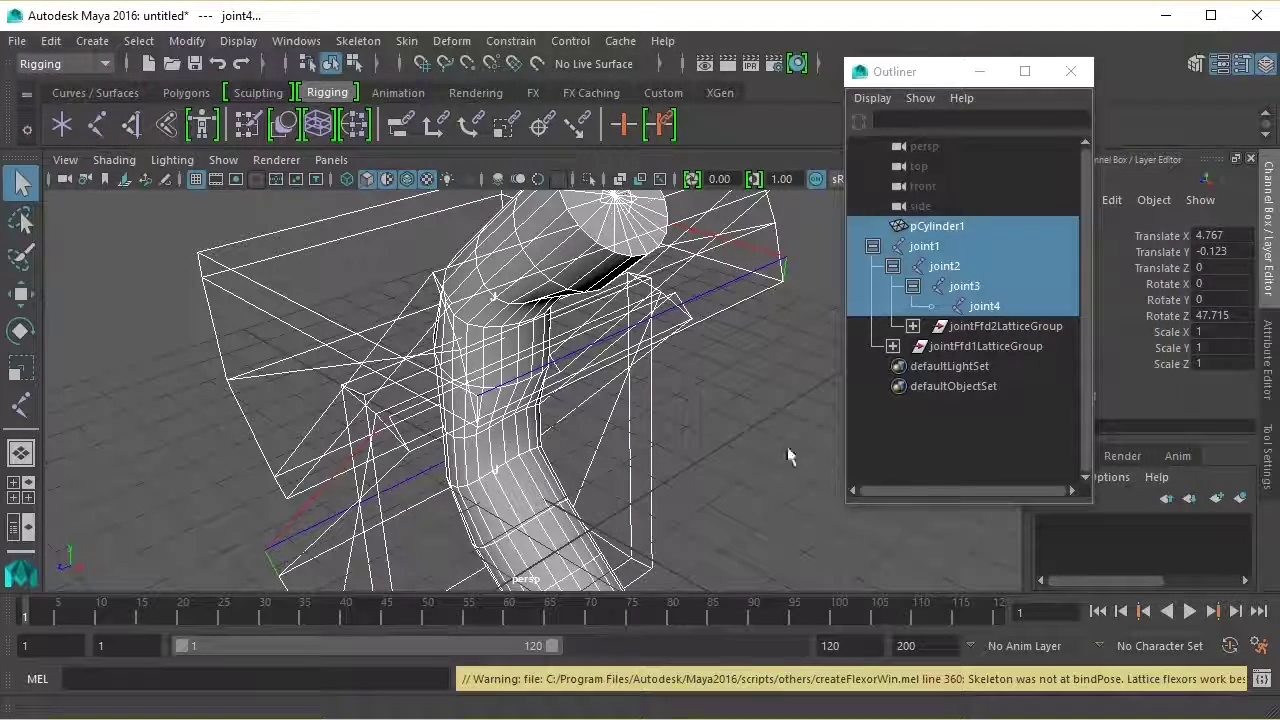
Step: Rotate joint1–joint4 to bend the chain further, bringing joint4 to Rotate Z 61.29
scroll(680, 423, "down", 5)
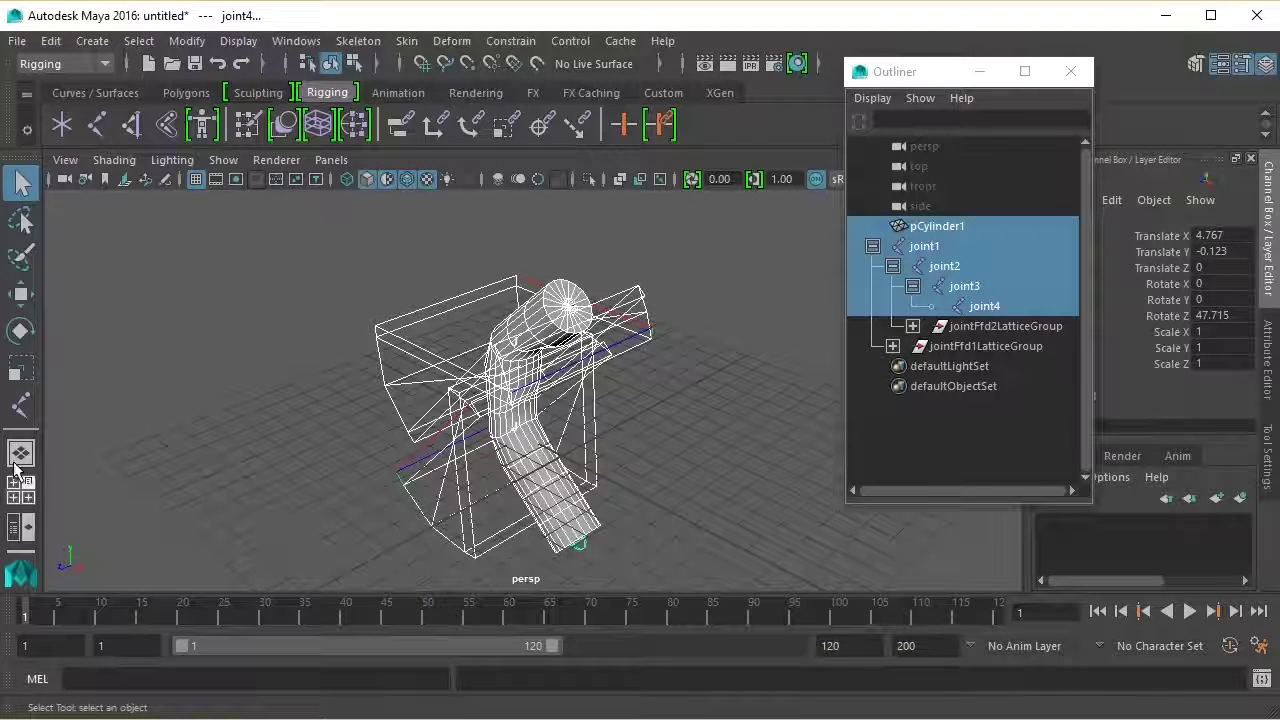
left_click(20, 330)
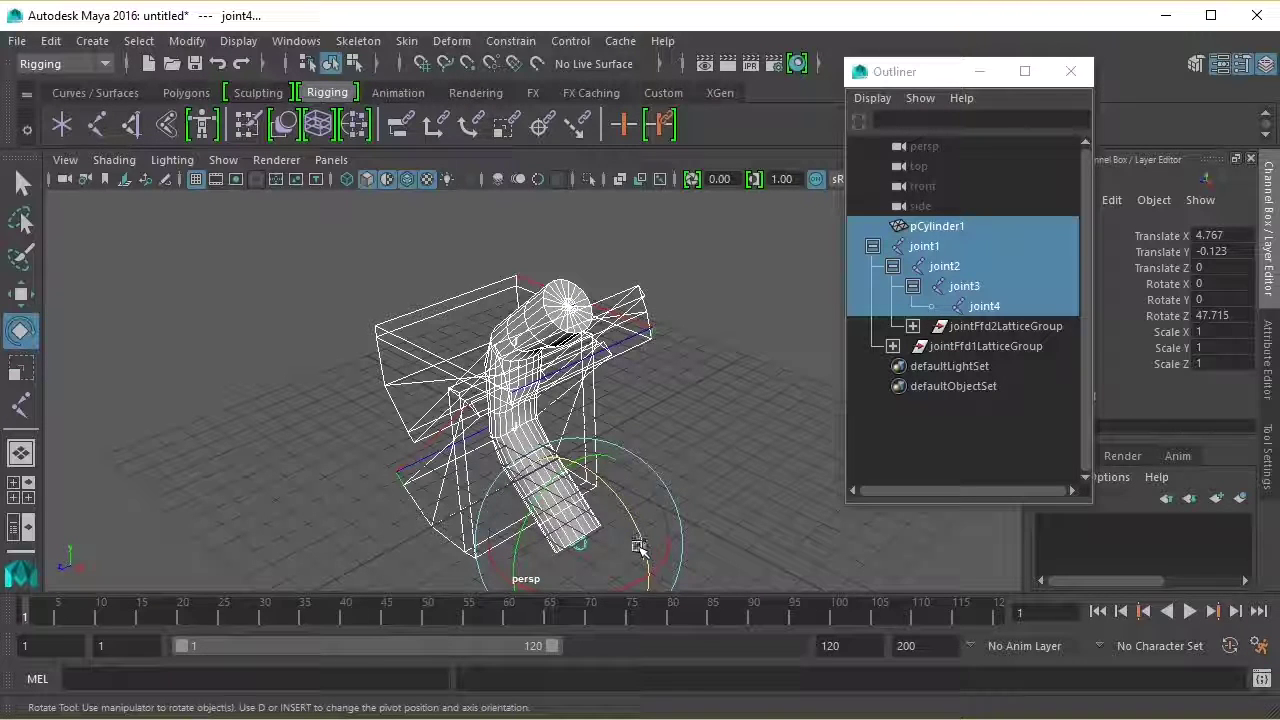
left_click(921, 247)
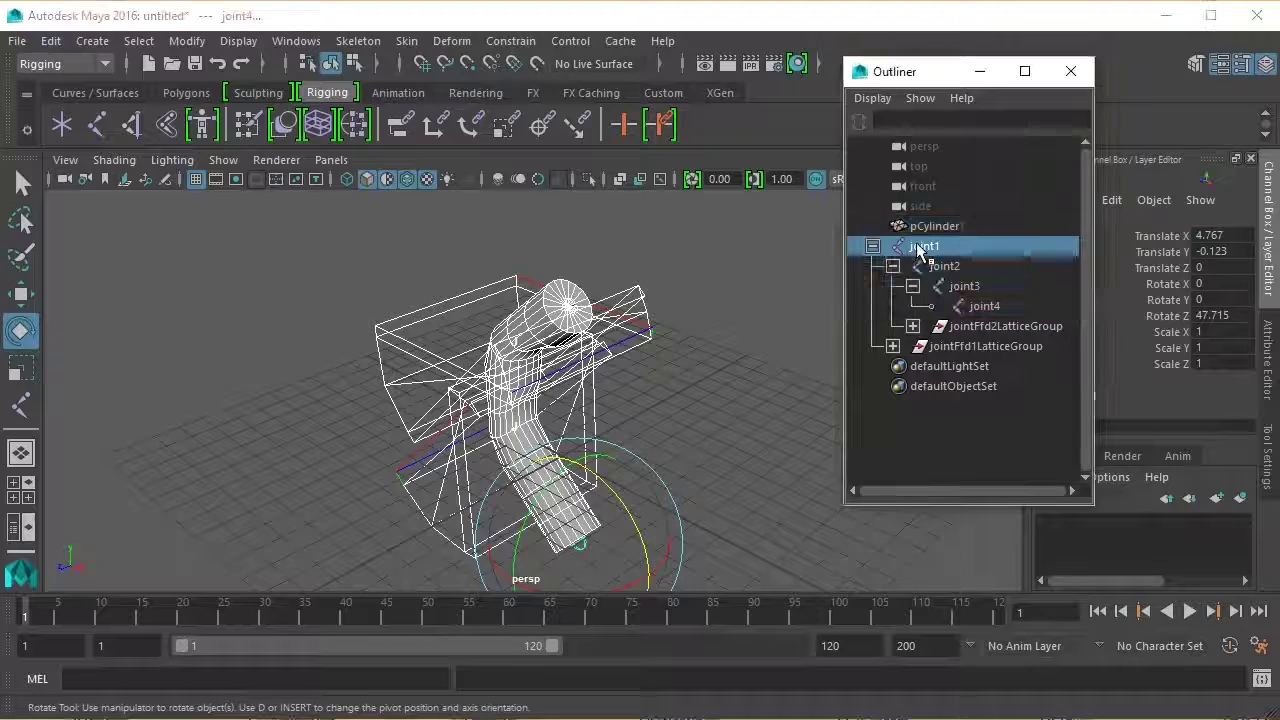
left_click(964, 287, "shift")
left_click(977, 308, "shift")
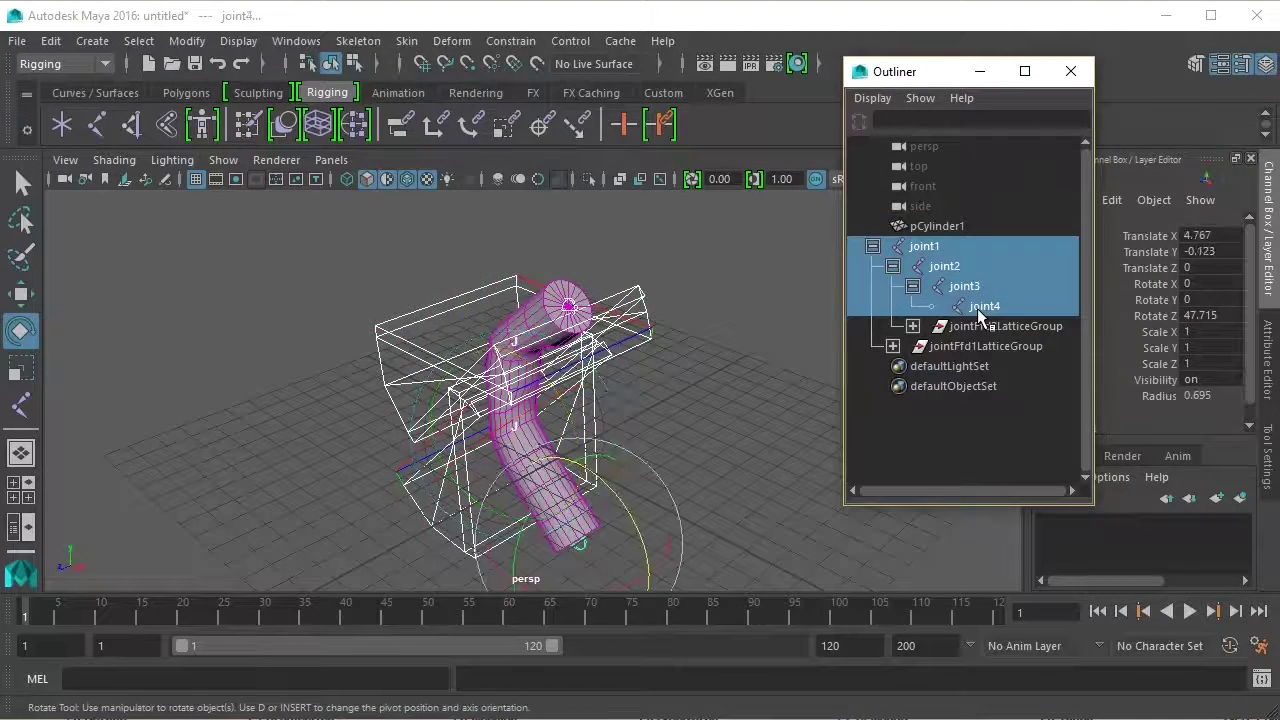
mouse_move(612, 497)
left_mouse_down()
mouse_move(607, 464)
mouse_move(626, 530)
mouse_move(598, 477)
left_mouse_up()
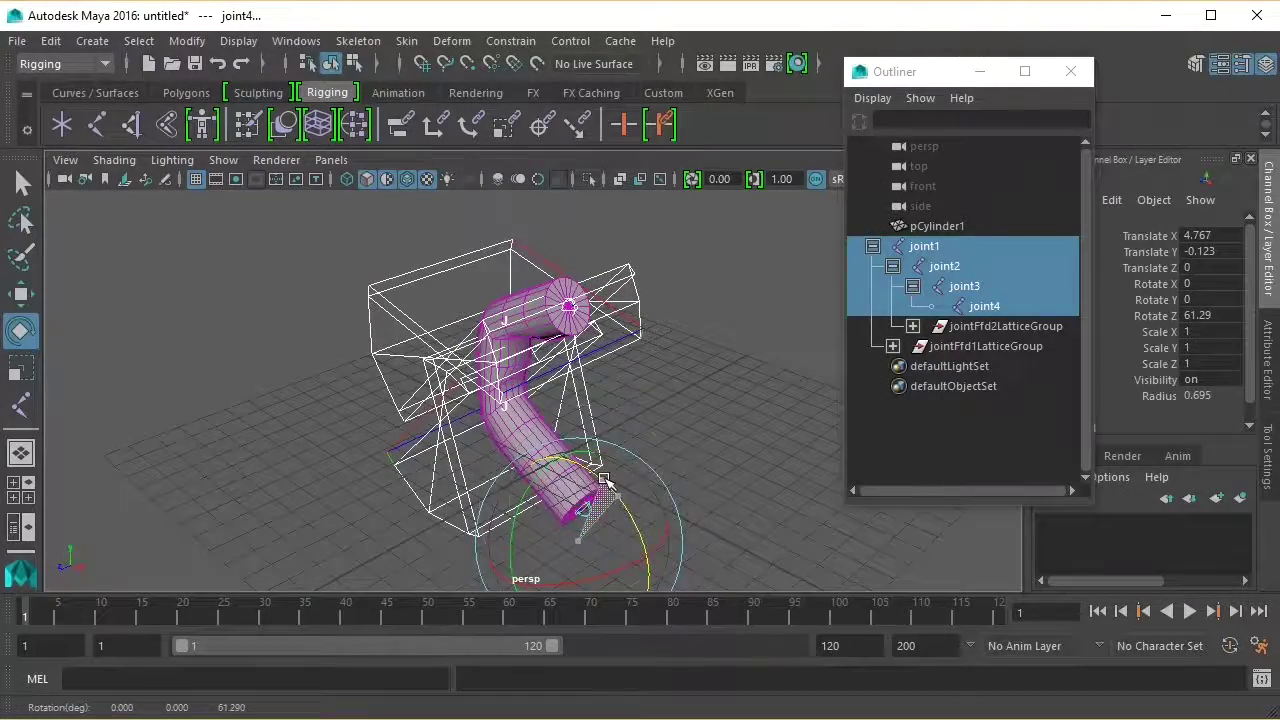
left_click(368, 313)
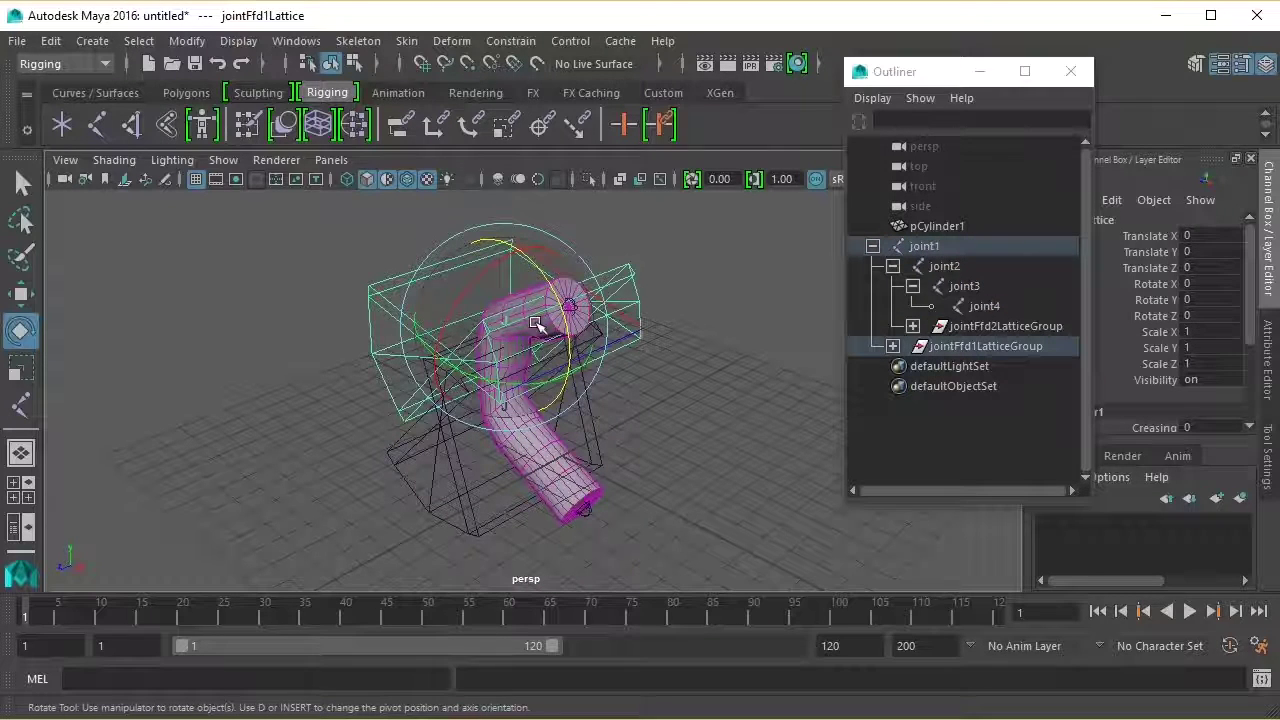
Step: Rotate both lattice flexors slightly, undoing a trial move on the lower one
mouse_move(562, 311)
left_mouse_down()
mouse_move(548, 266)
mouse_move(565, 338)
mouse_move(546, 352)
left_mouse_up()
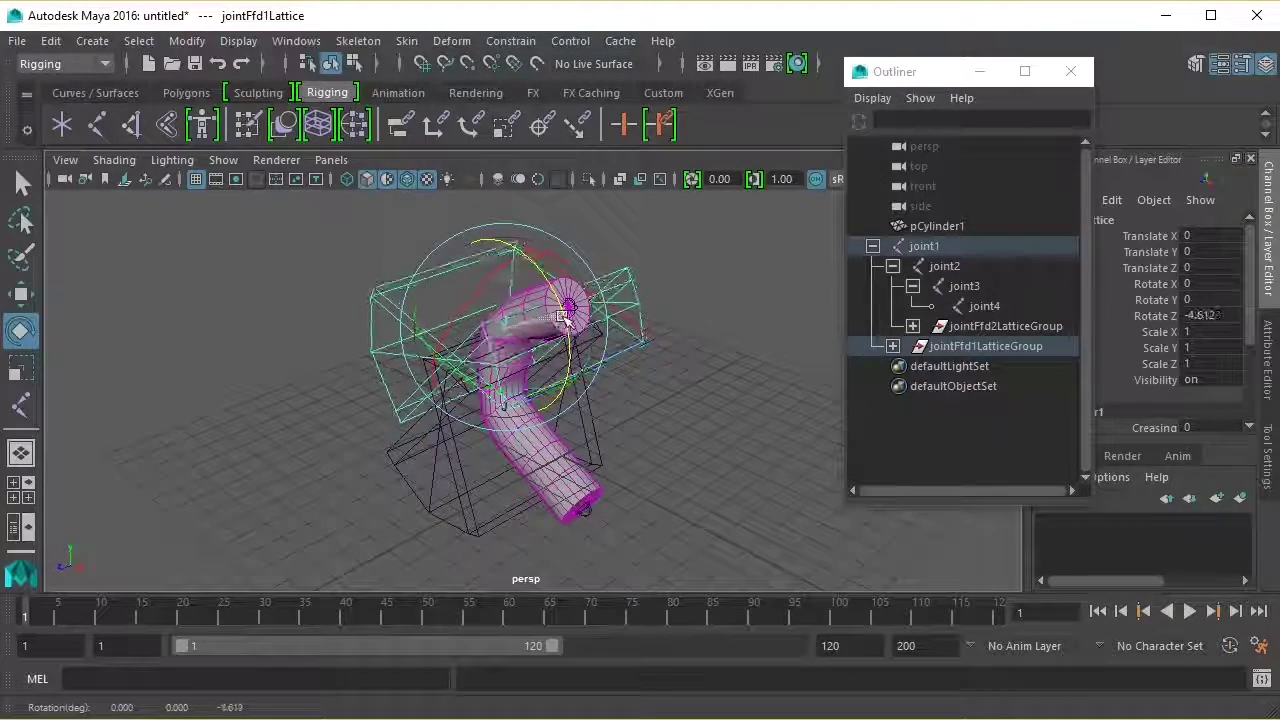
left_click(449, 453)
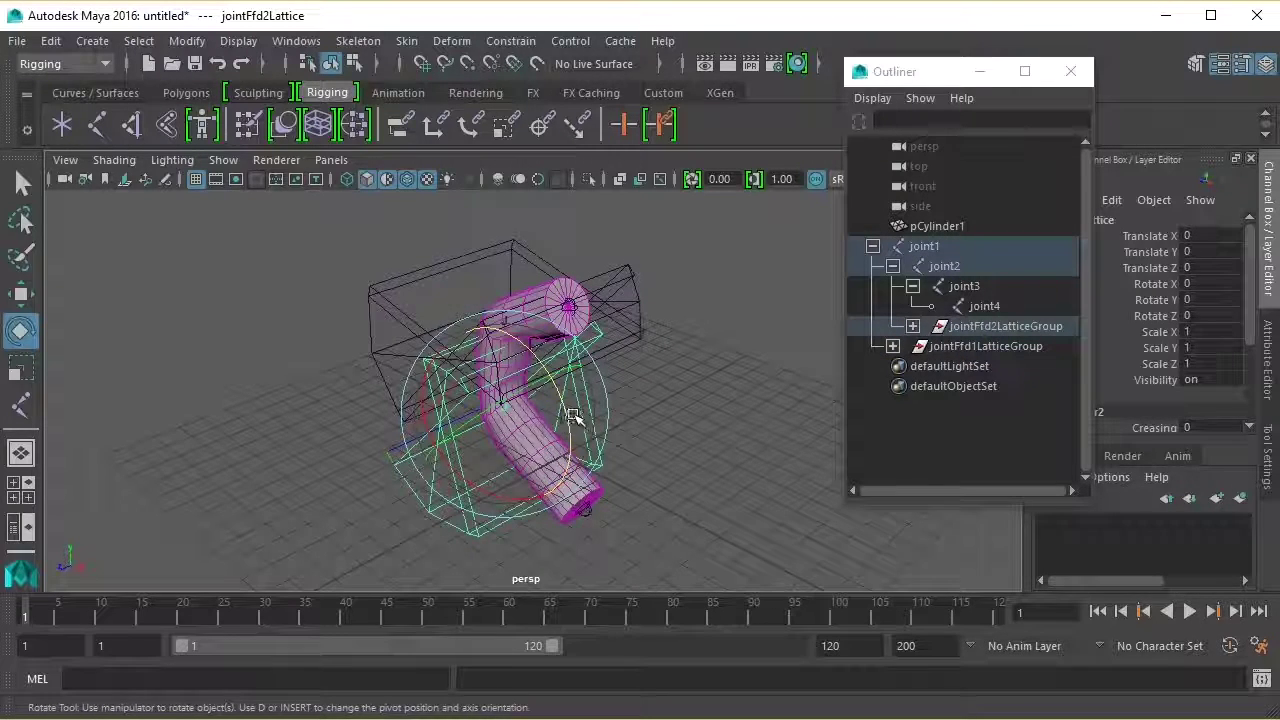
mouse_move(575, 418)
left_mouse_down()
mouse_move(567, 408)
mouse_move(476, 433)
left_mouse_up()
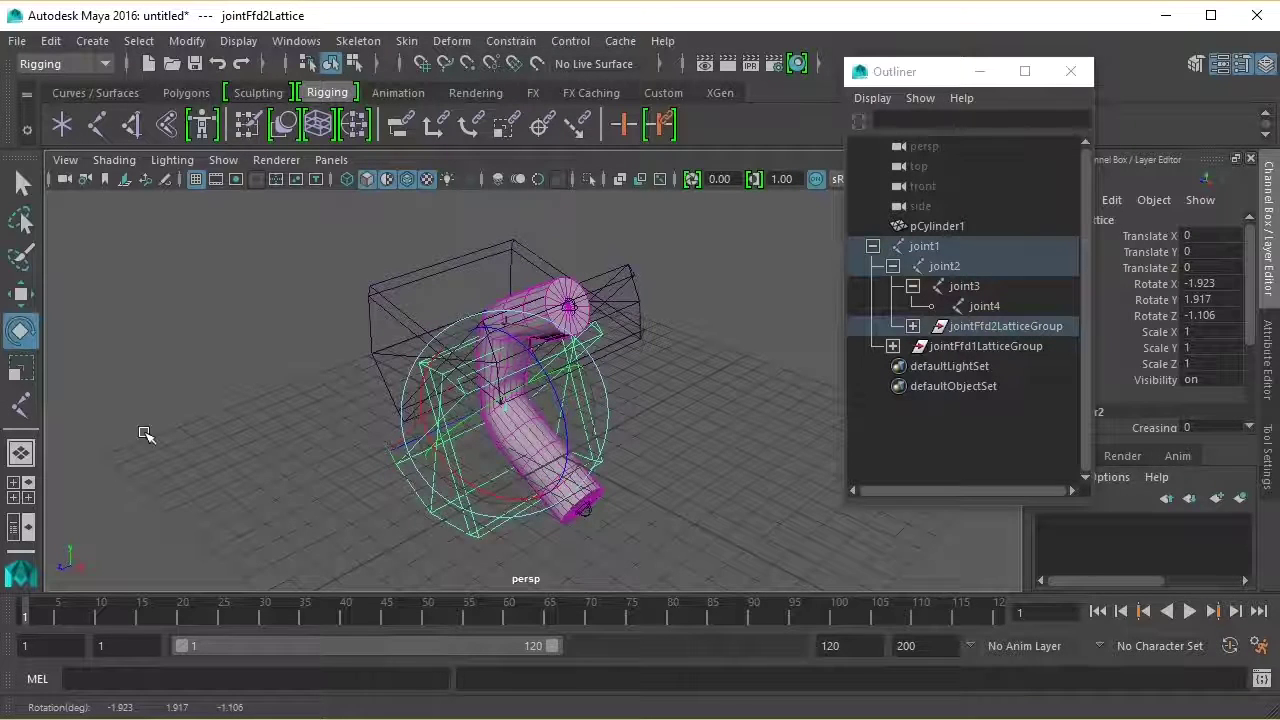
left_click(21, 294)
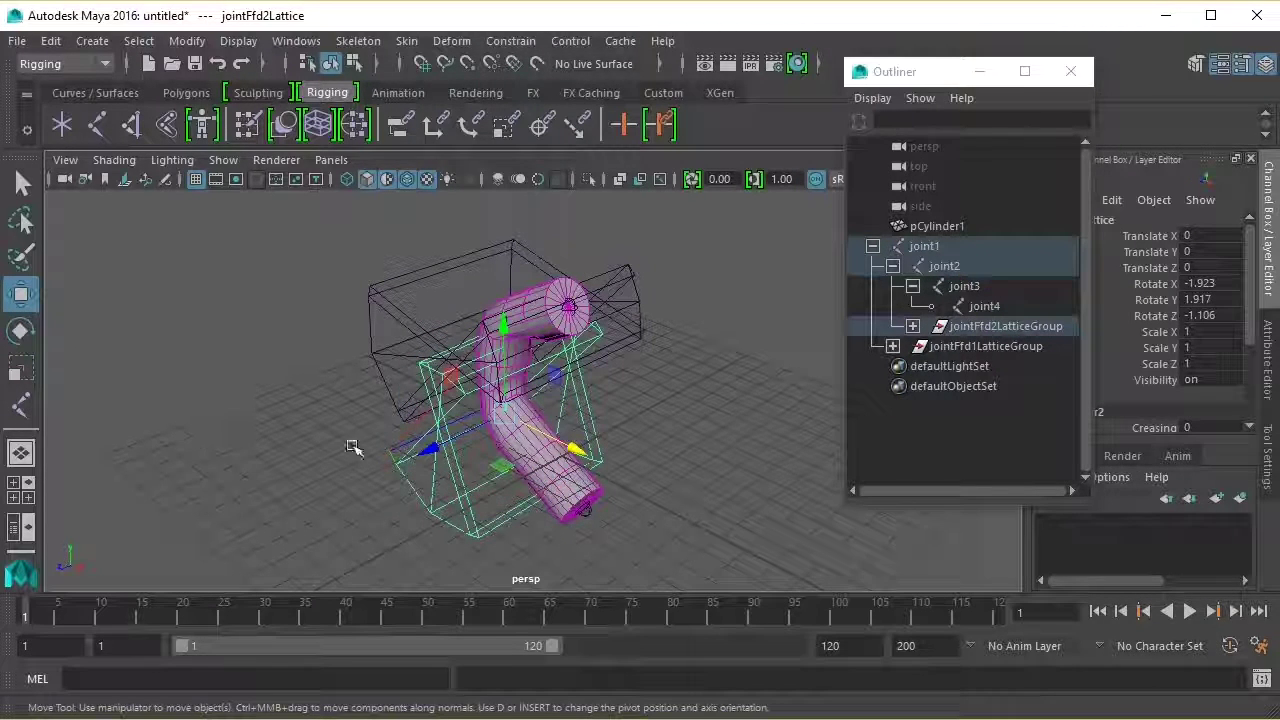
mouse_move(466, 440)
left_mouse_down()
mouse_move(490, 428)
mouse_move(467, 443)
left_mouse_up()
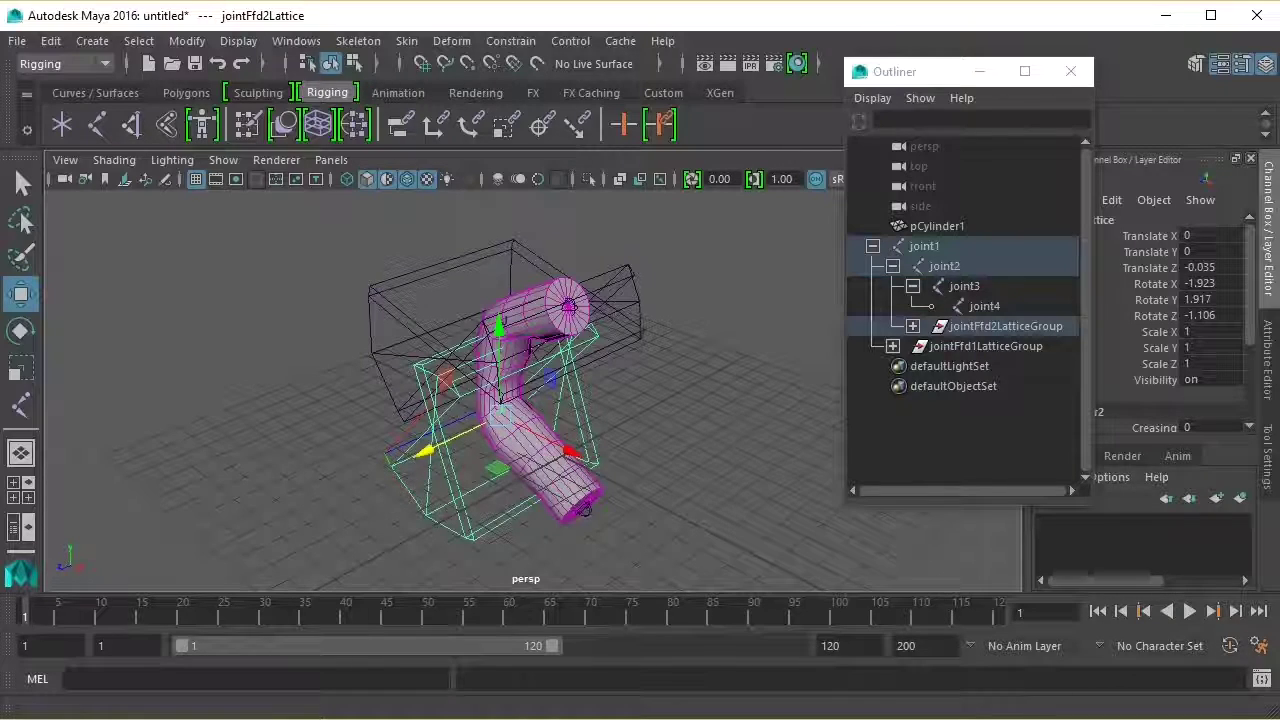
key("ctrl+z")
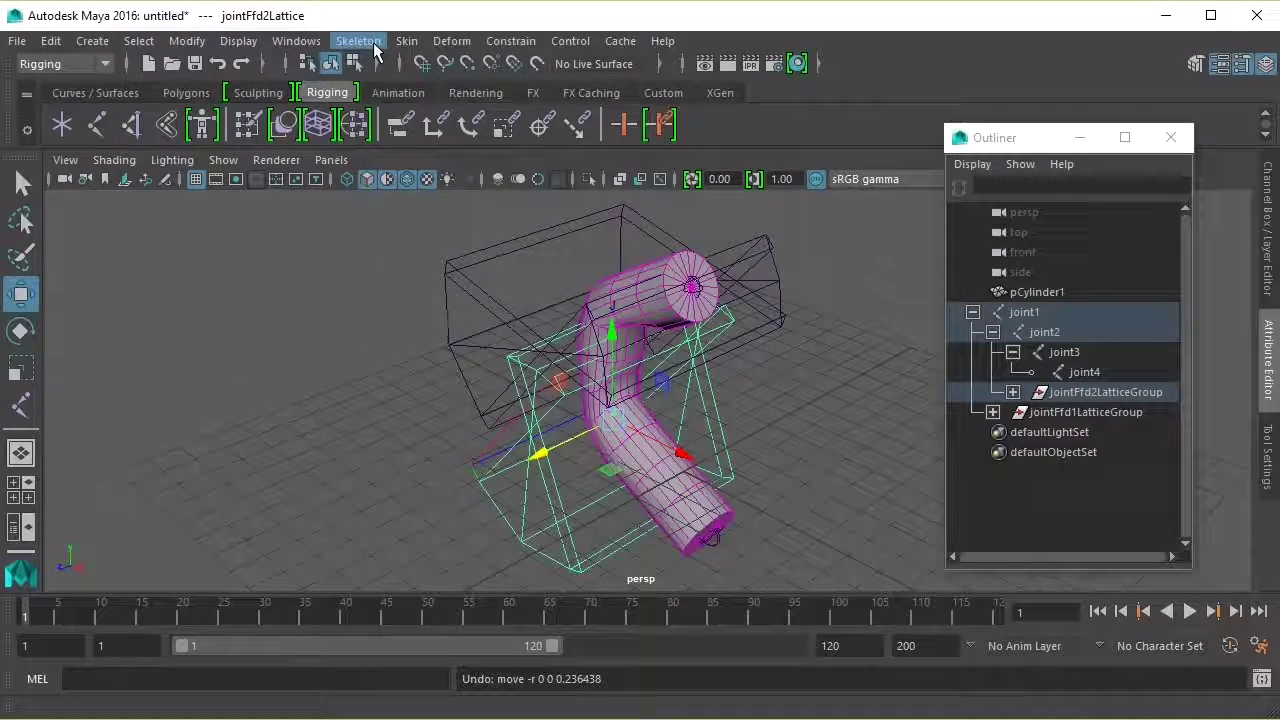
Step: Return the skeleton to its bind pose with Skin > Go to Bind Pose
left_click(372, 44)
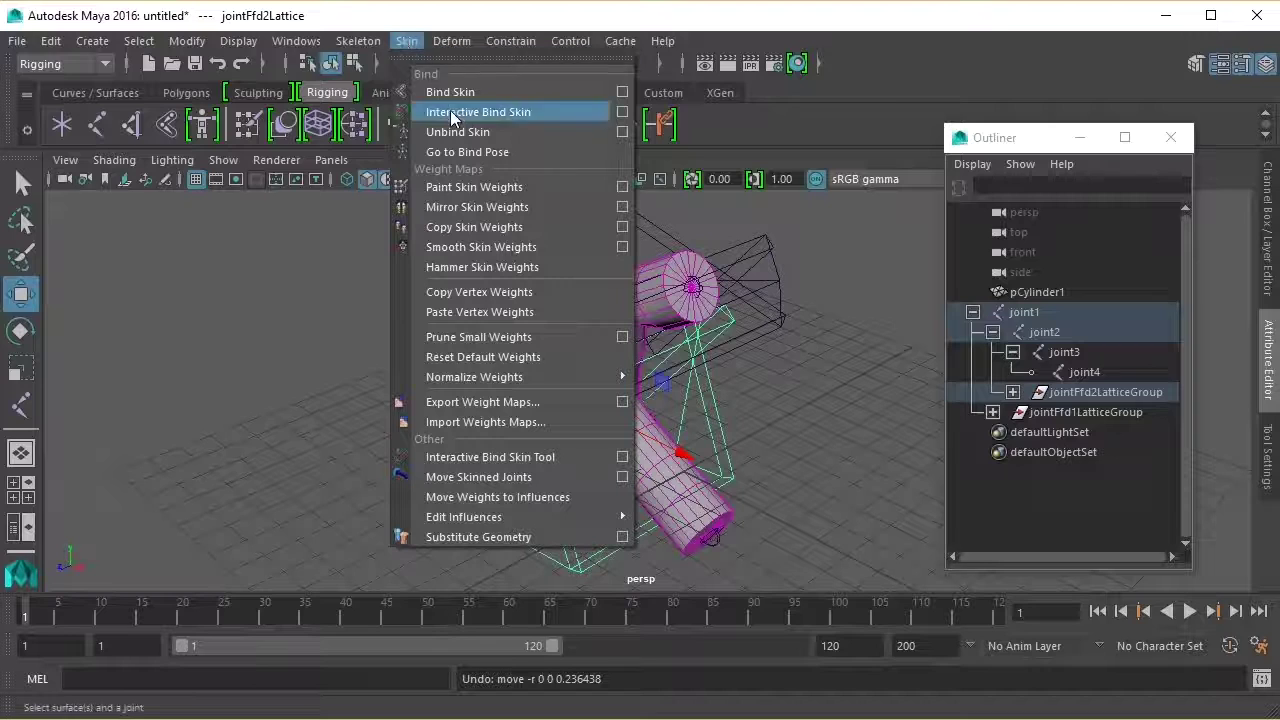
left_click(454, 152)
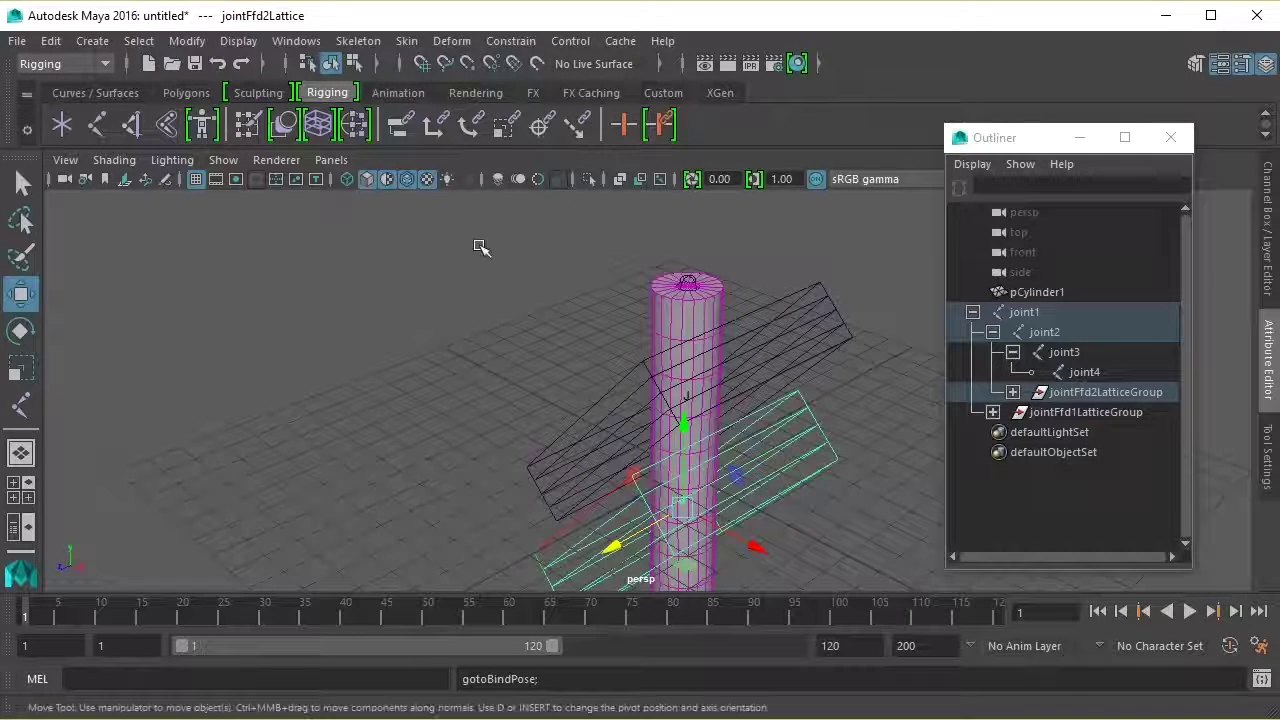
left_click(797, 342)
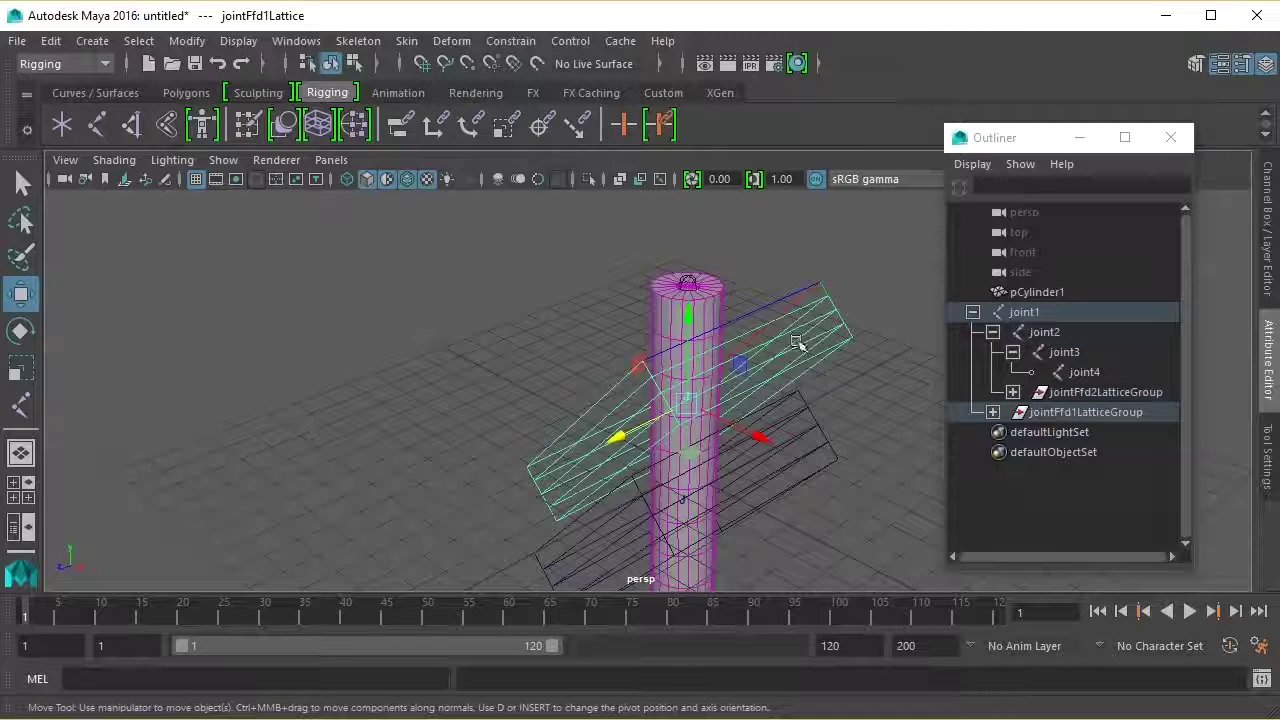
left_click(803, 438)
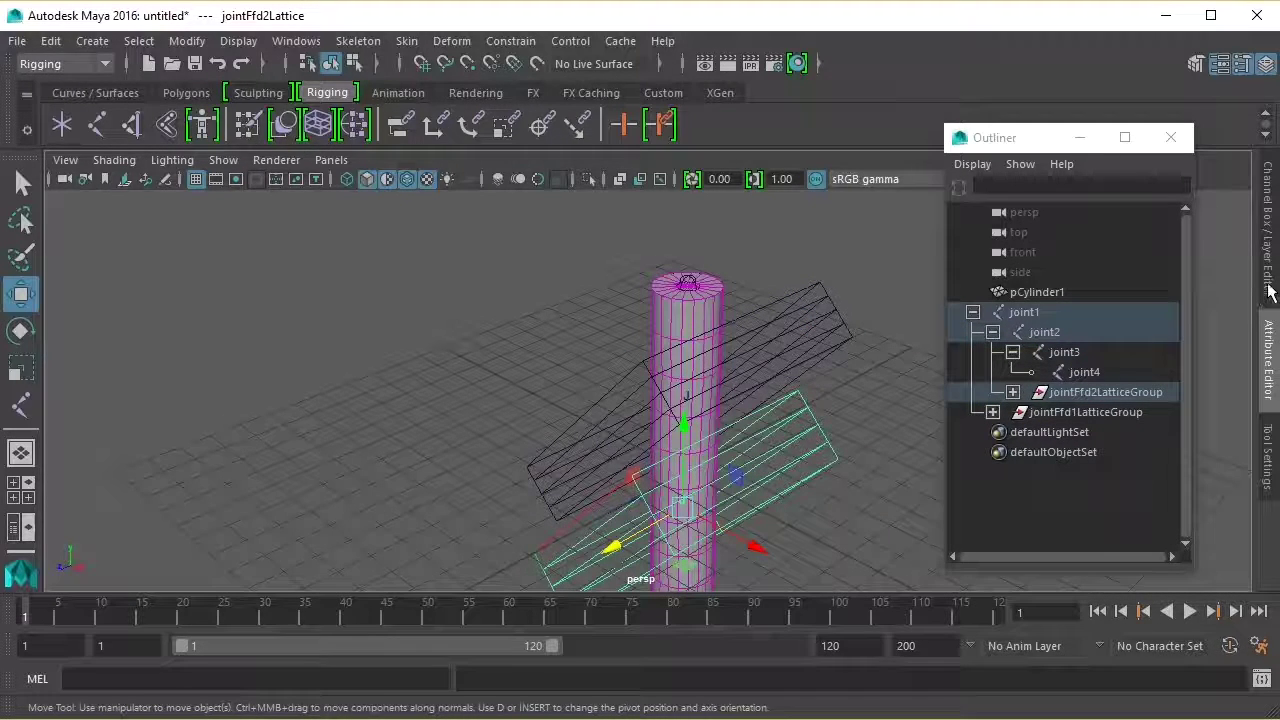
Step: Select the upper flexor jointFfd1Lattice, minimize the Outliner and switch to the Scale tool
left_click(1264, 318)
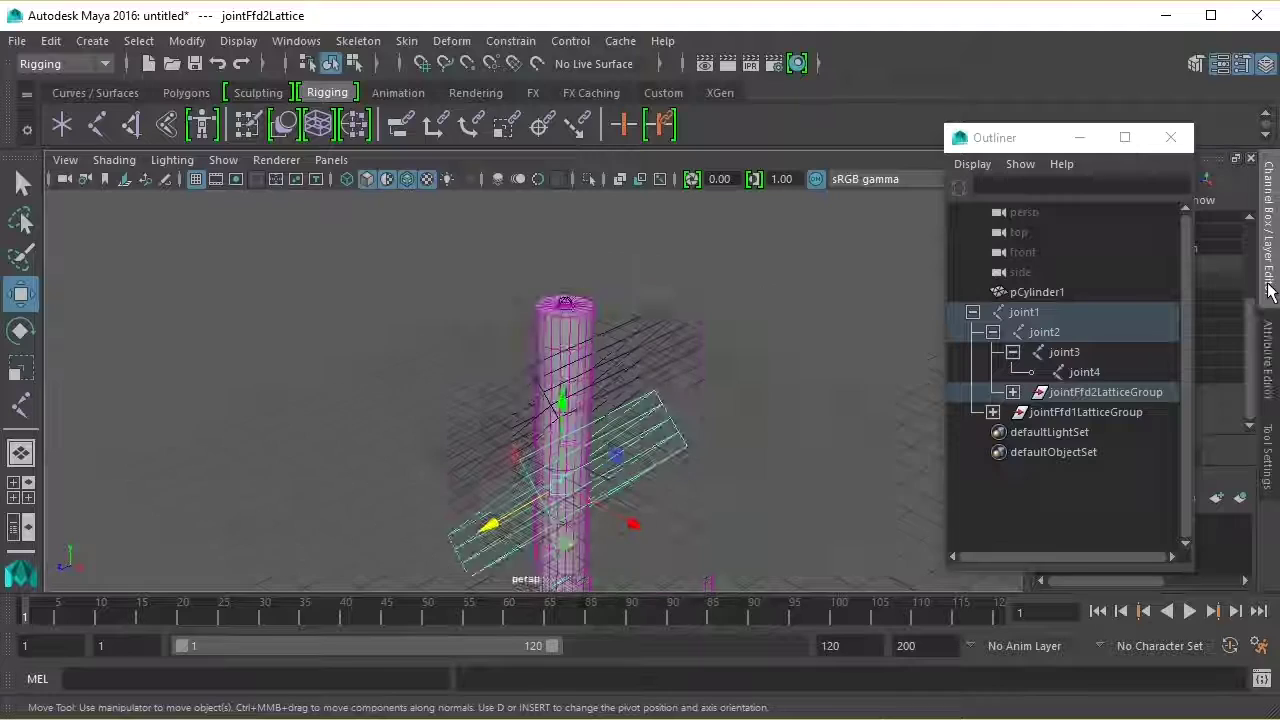
left_click(650, 349)
left_click_drag(1019, 143, 910, 158)
left_click(968, 148)
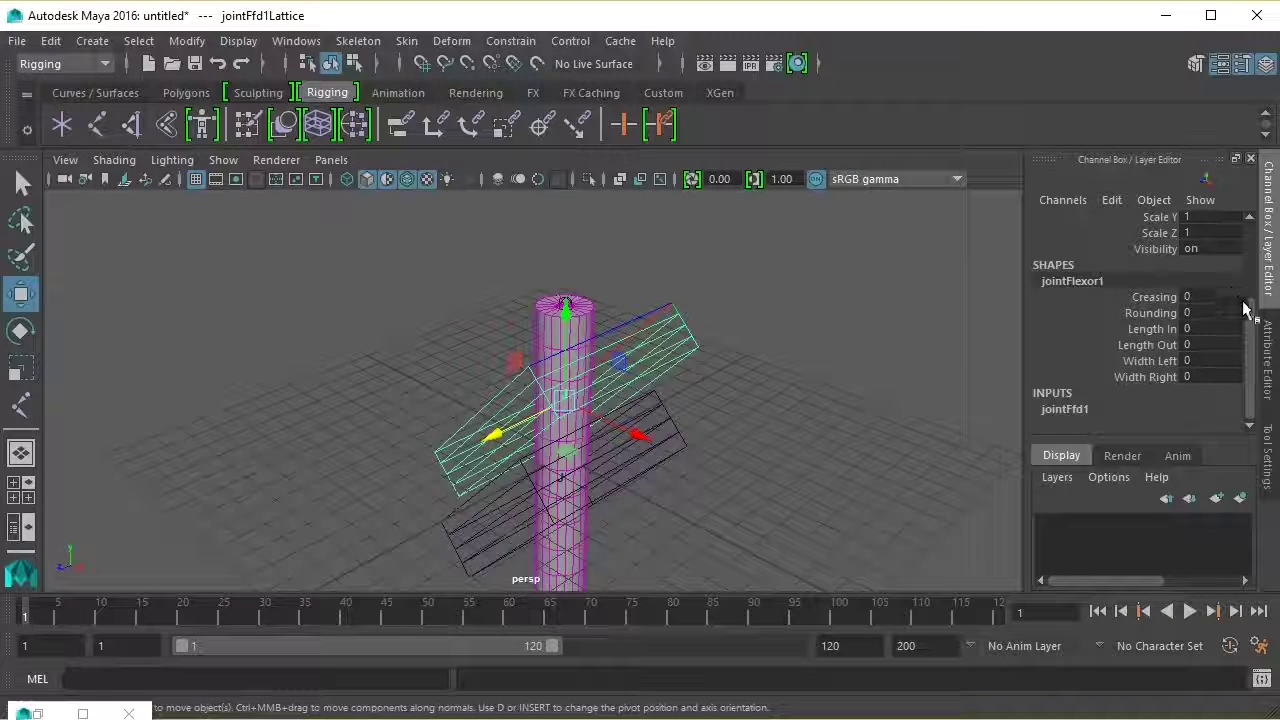
mouse_move(1250, 322)
left_mouse_down()
mouse_move(1256, 236)
mouse_move(1258, 326)
left_mouse_up()
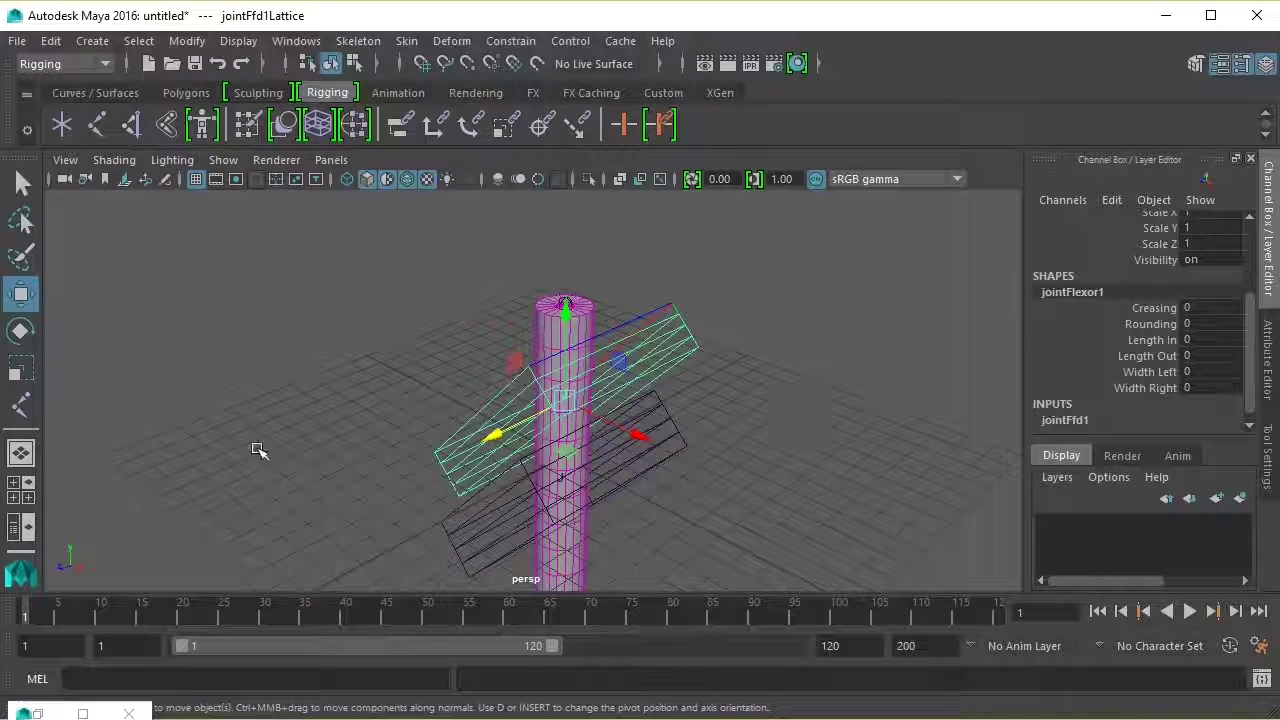
left_click(20, 368)
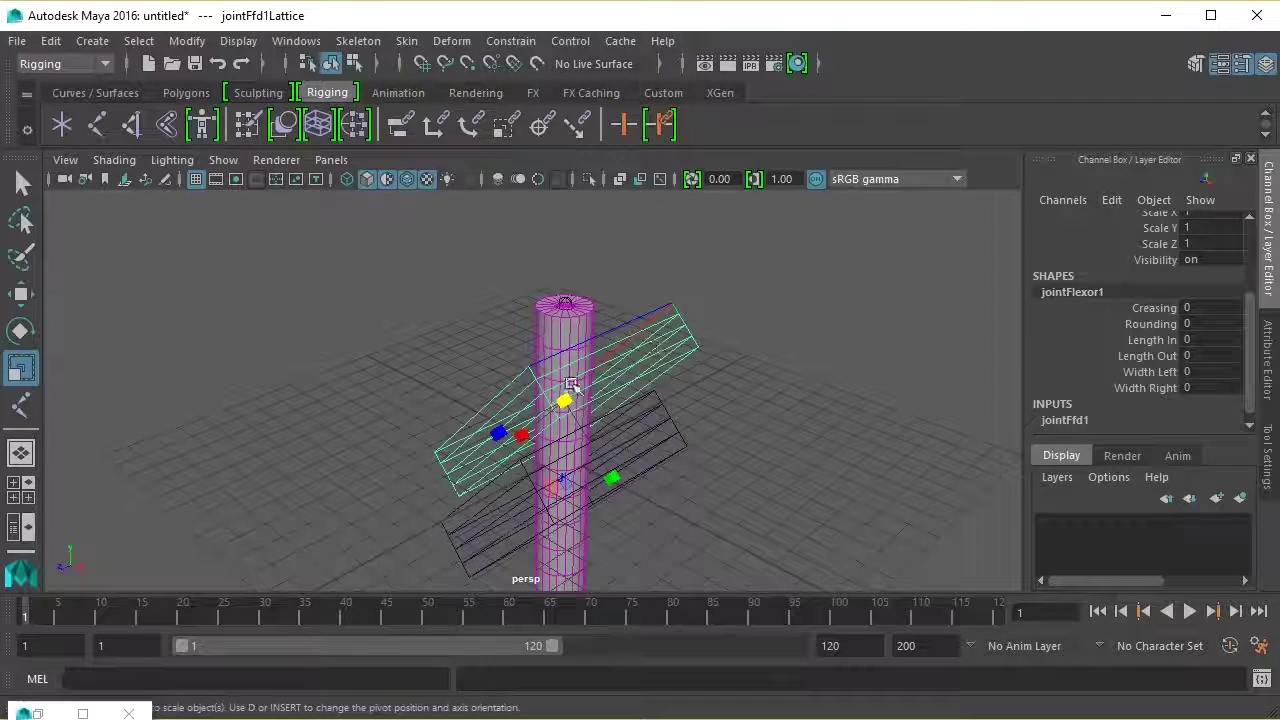
Step: Scale the upper lattice to 1.162 and pull its end points up-right to bulge the cylinder
mouse_move(563, 400)
left_mouse_down()
mouse_move(575, 381)
mouse_move(640, 355)
left_mouse_up()
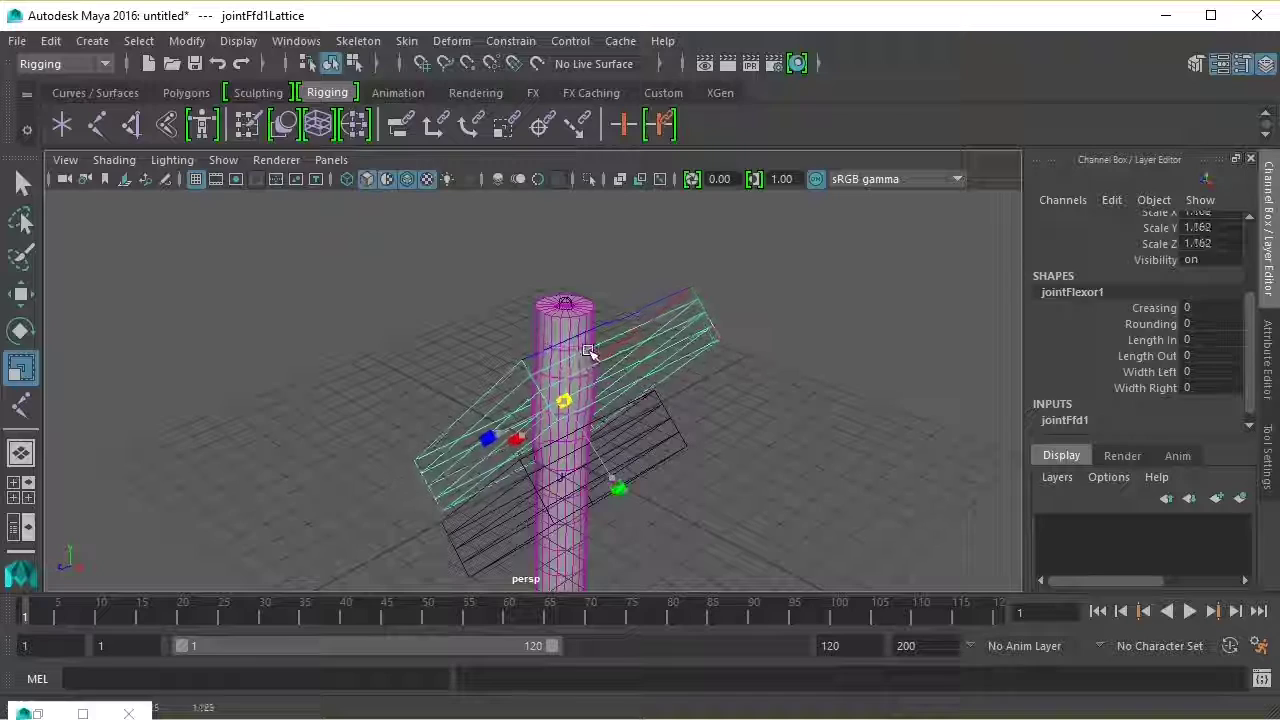
right_click_drag(647, 251, 633, 201)
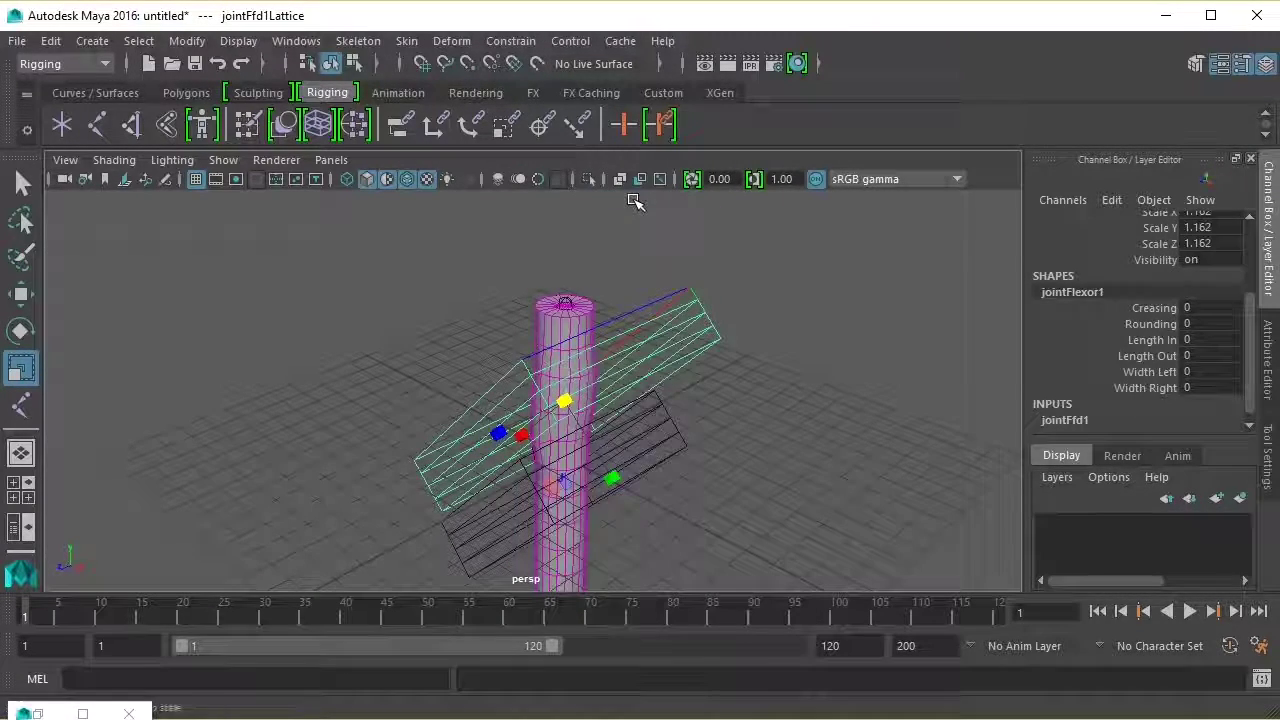
left_click_drag(670, 258, 737, 365)
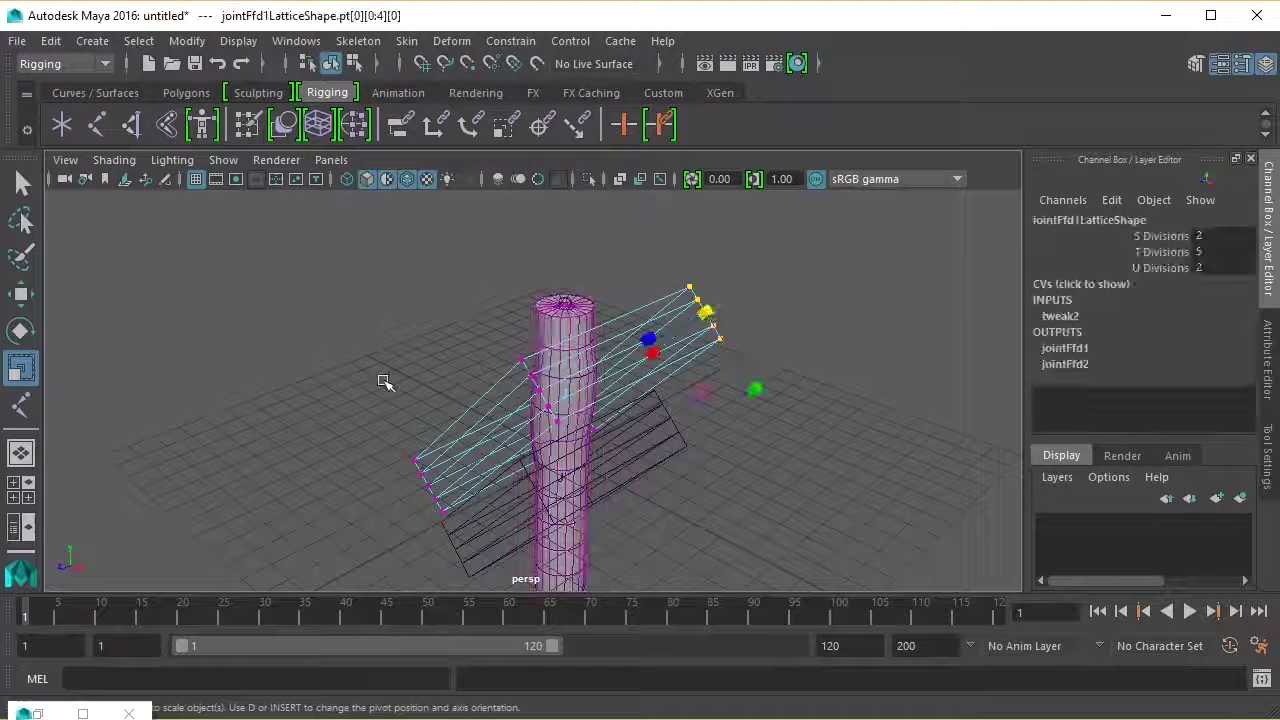
left_click(20, 293)
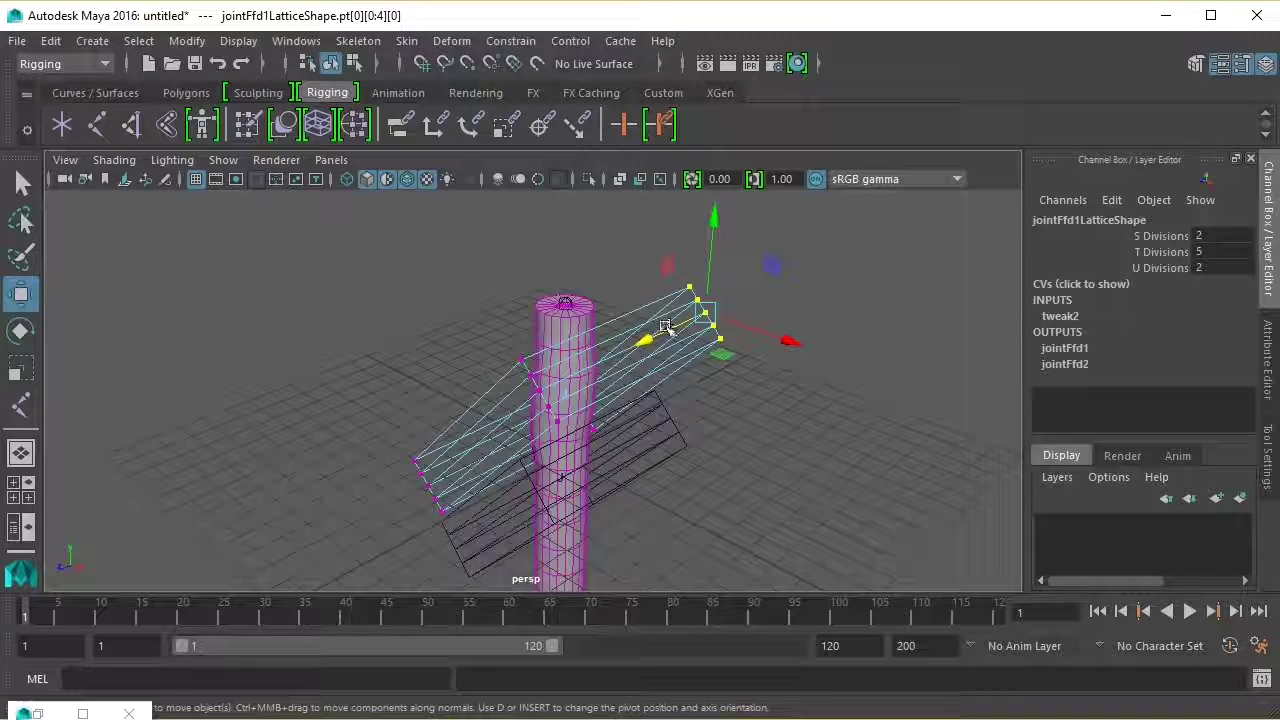
left_click_drag(665, 327, 722, 314)
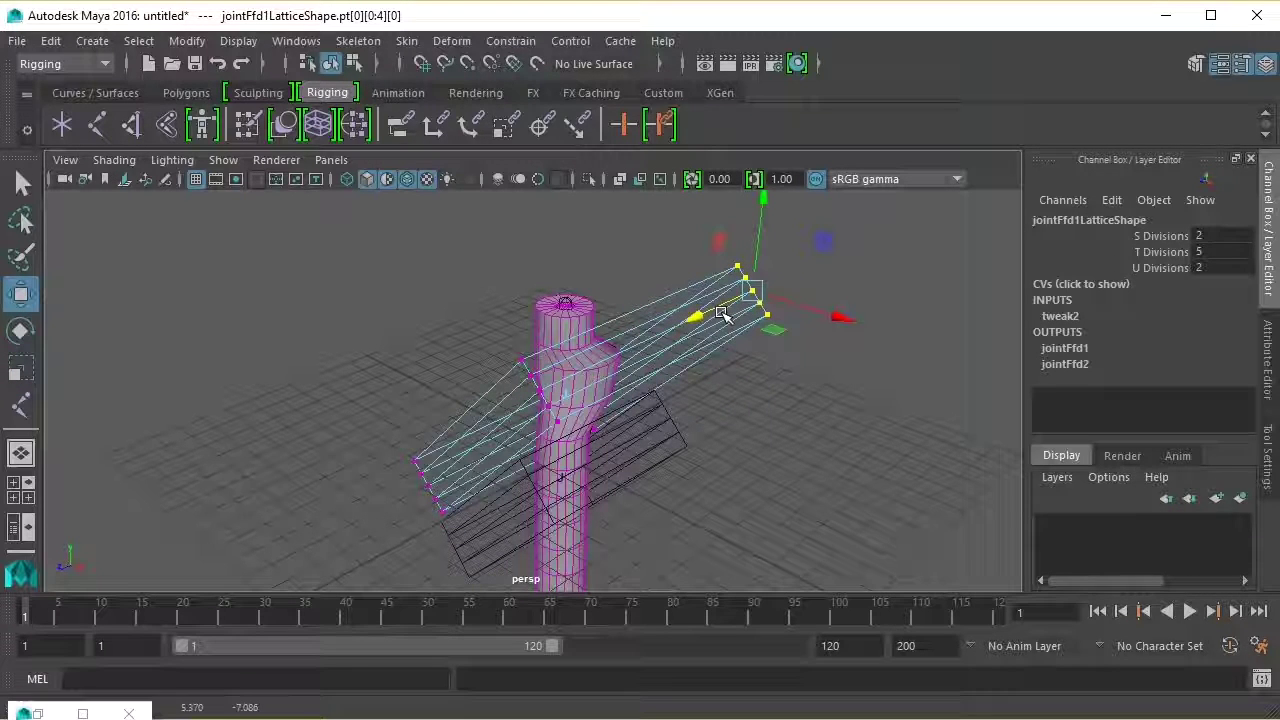
left_click(563, 303)
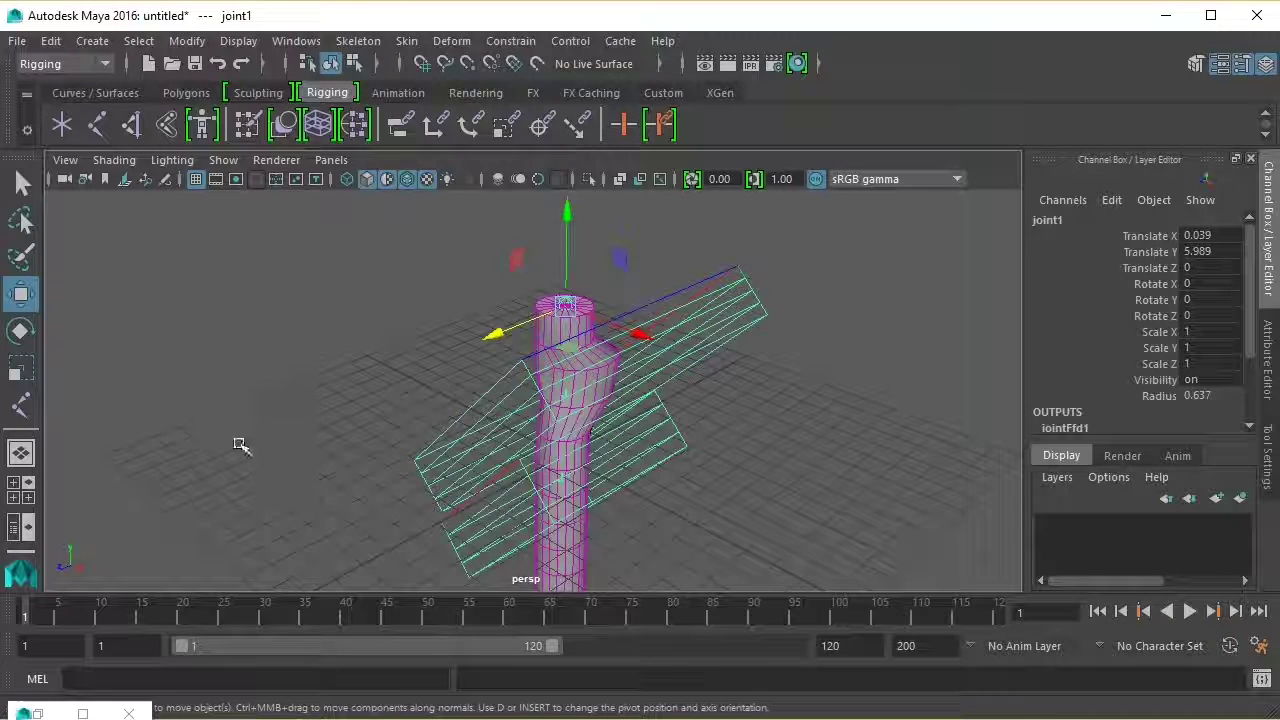
Step: Restore the Outliner, select joint2–joint4 and test-rotate them, leaving the chain near Rotate Z -0.278
left_click(50, 713)
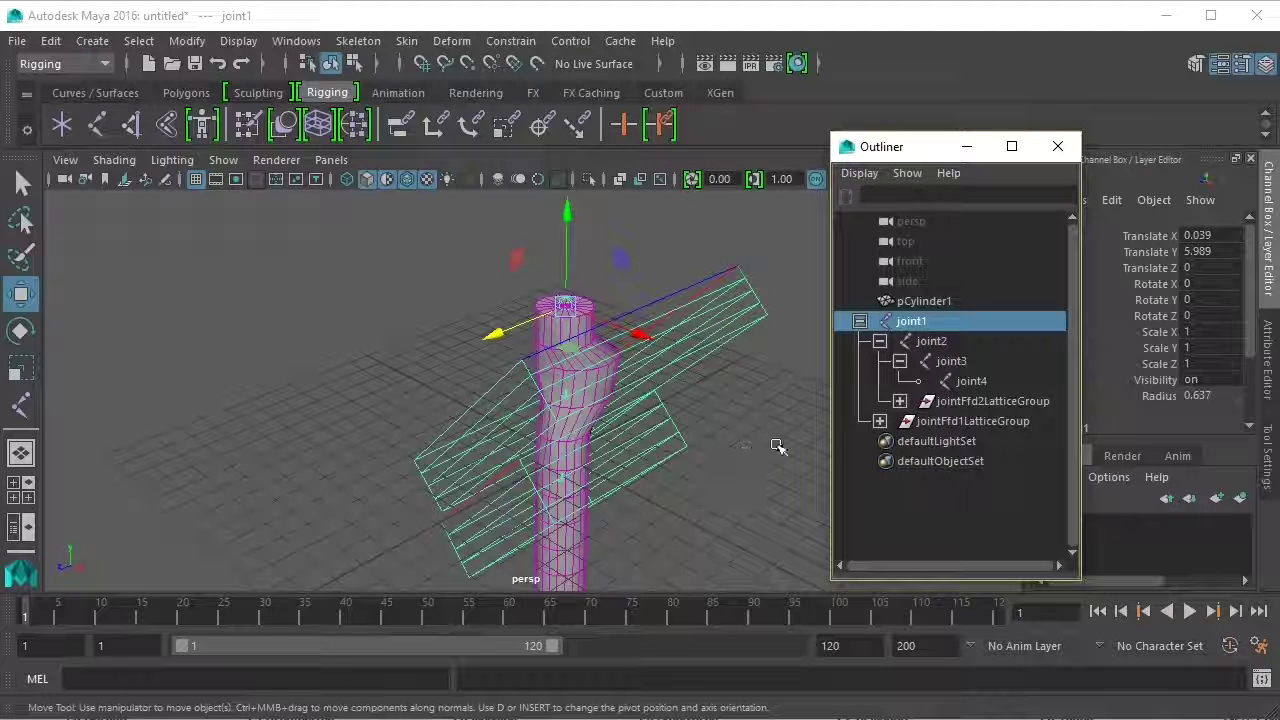
left_click(915, 341)
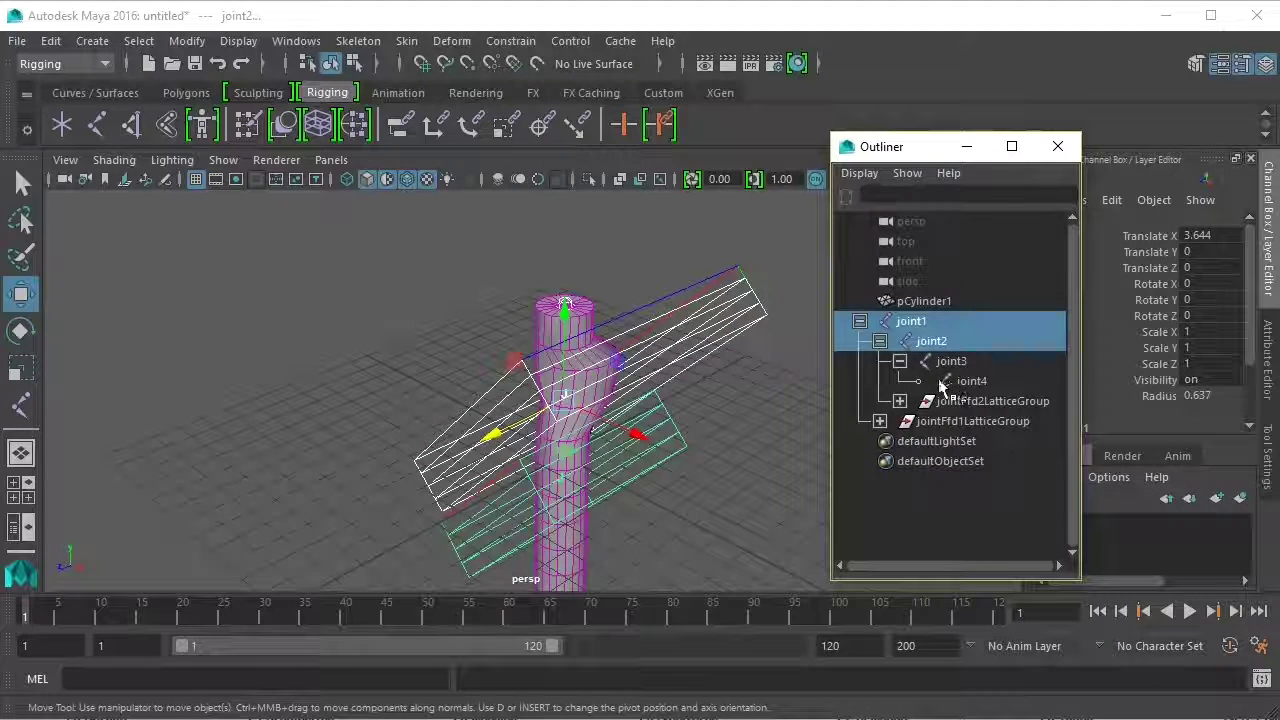
left_click(937, 369)
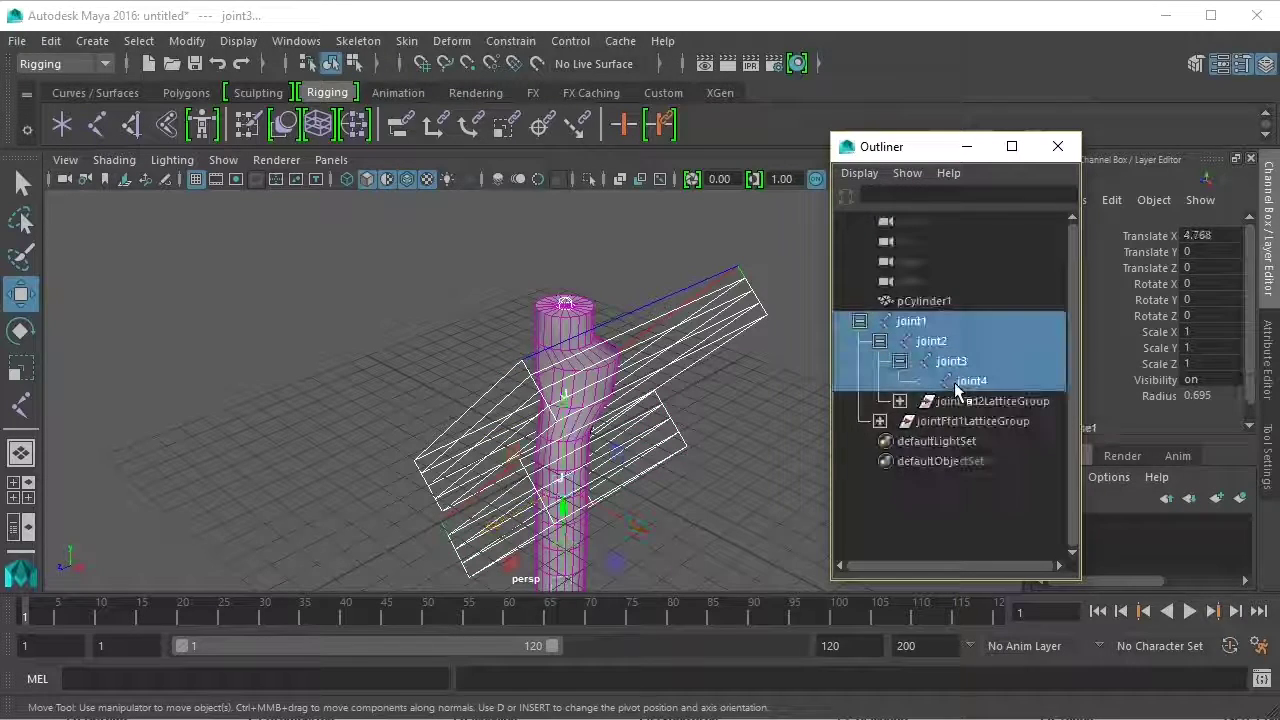
left_click(960, 383)
scroll(673, 451, "down", 3)
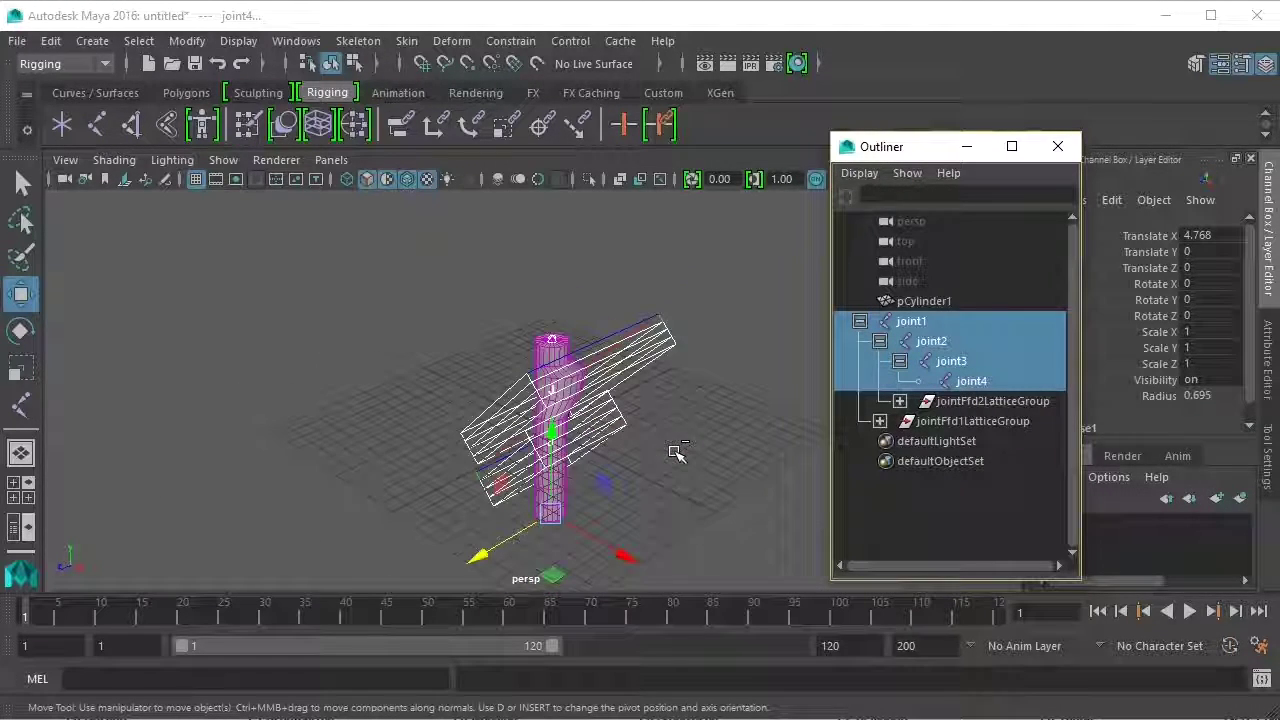
left_click(20, 330)
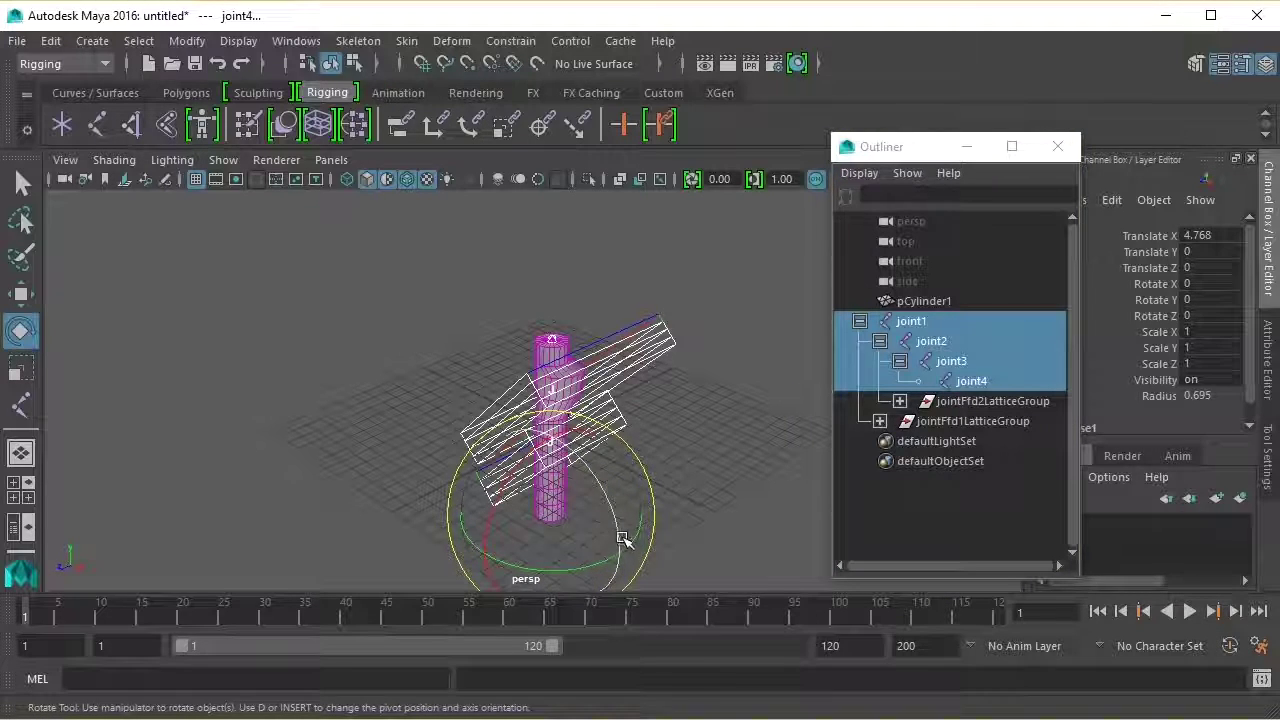
mouse_move(622, 555)
left_mouse_down()
mouse_move(591, 440)
mouse_move(620, 536)
left_mouse_up()
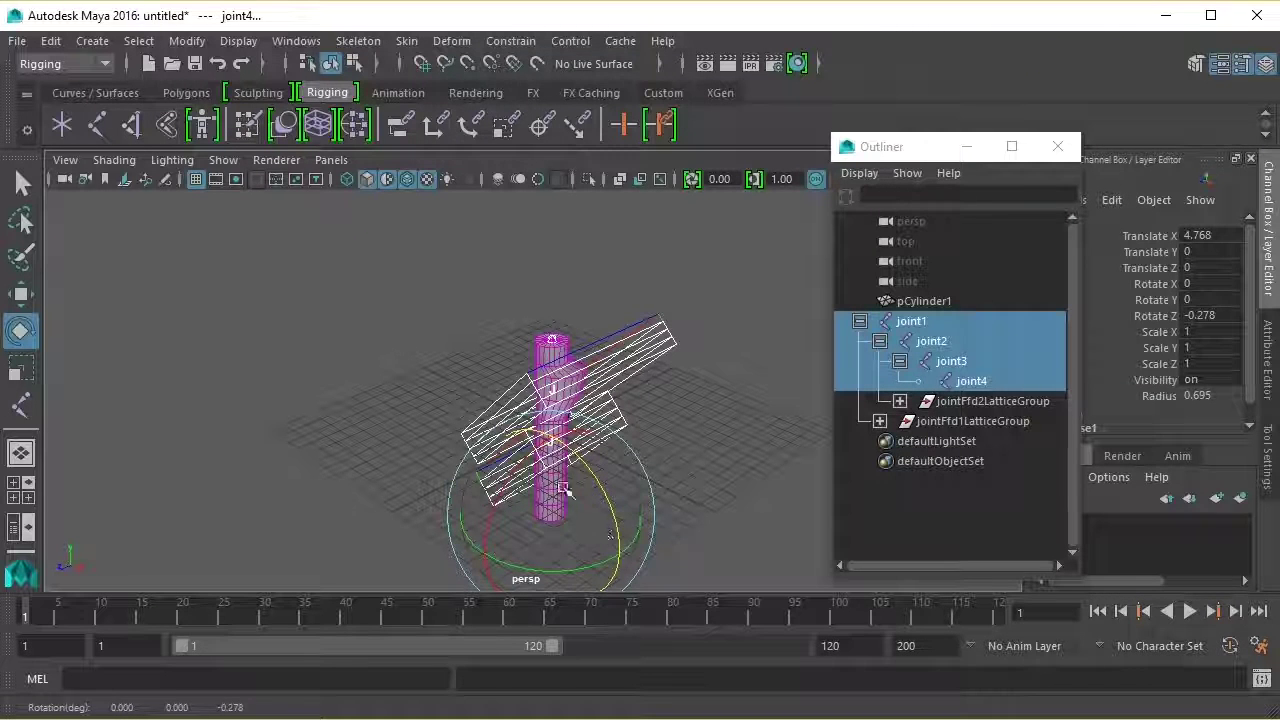
Step: Select pCylinder1 and unbind its skin with Skin > Unbind Skin
left_click(408, 41)
left_click(438, 131)
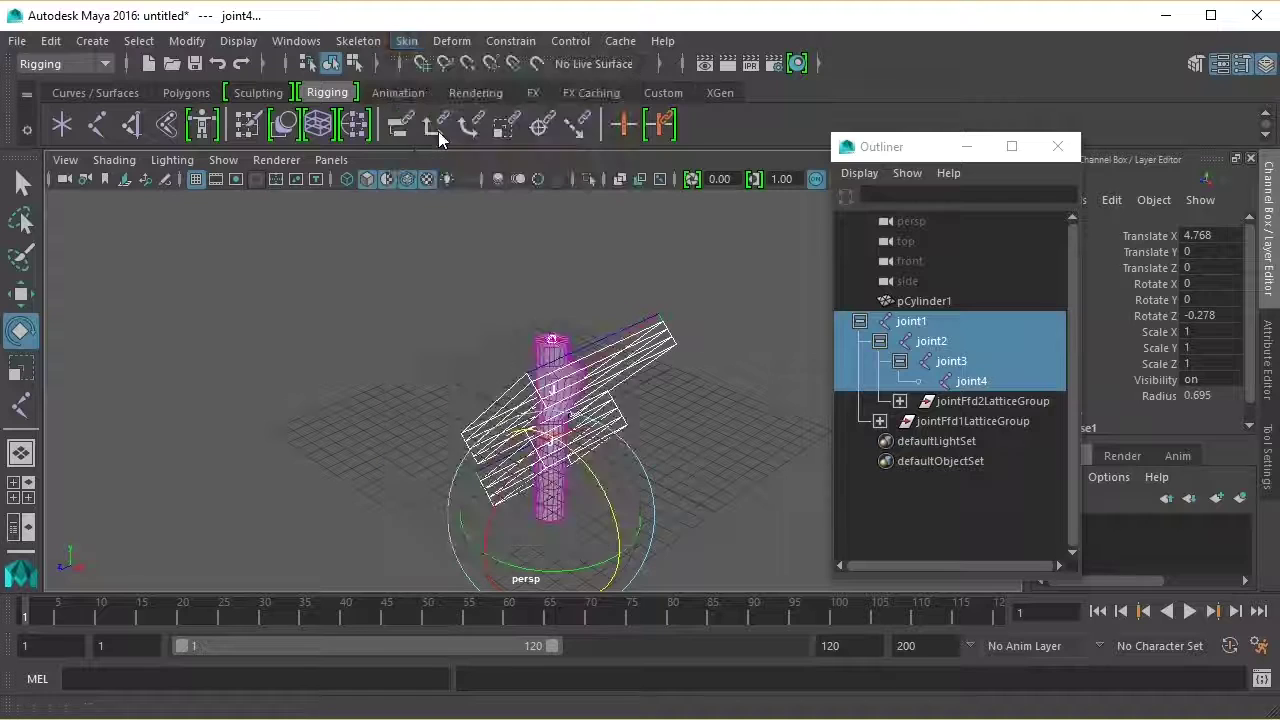
left_click(544, 346)
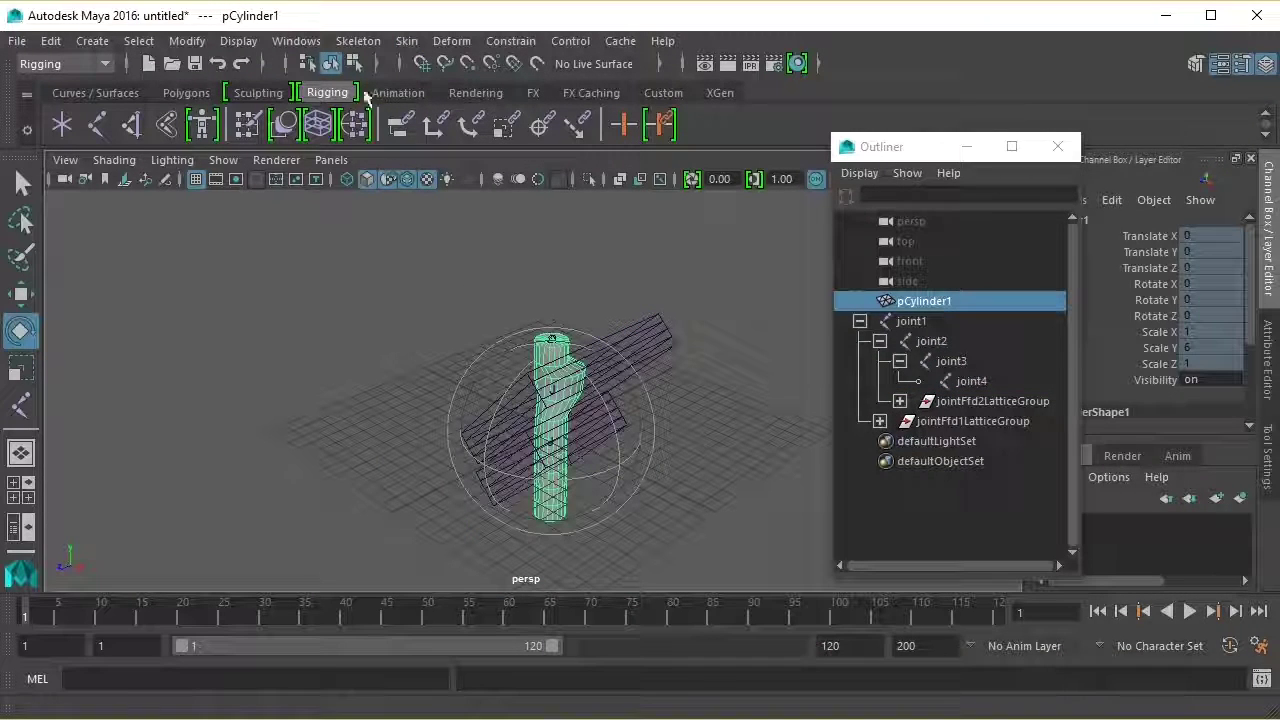
left_click(413, 42)
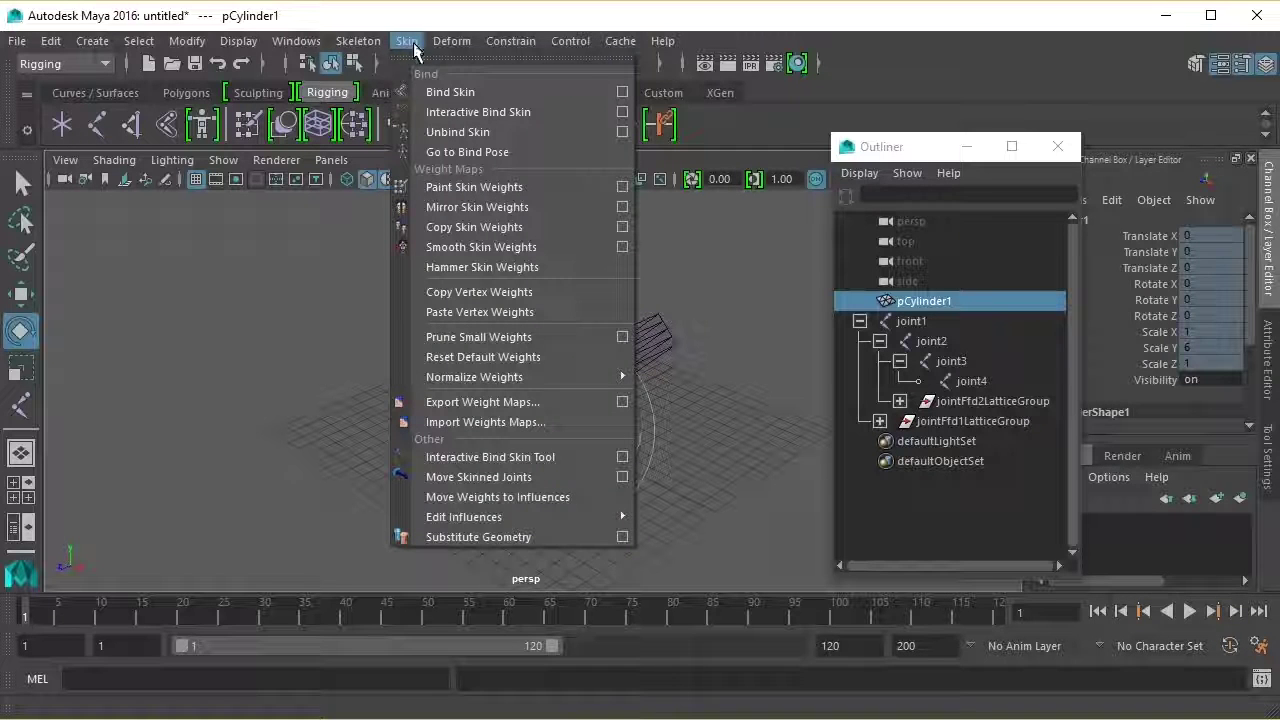
left_click(440, 131)
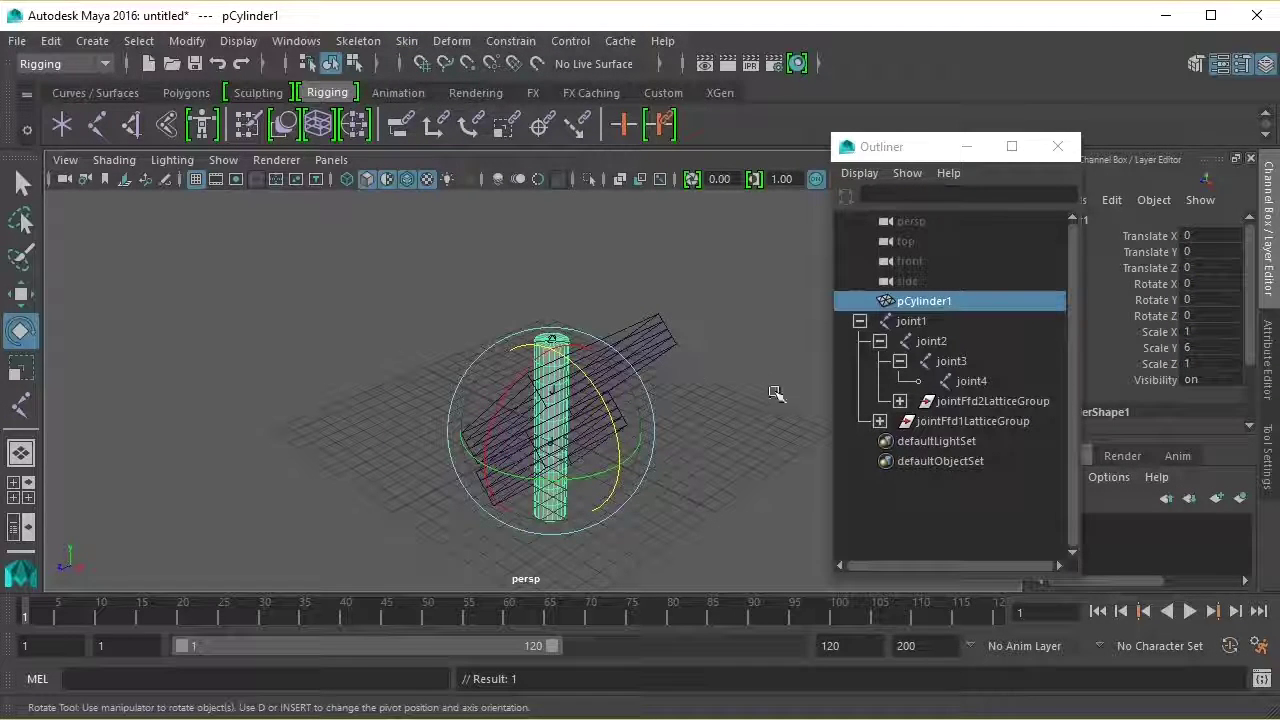
Step: Delete jointFfd2LatticeGroup and jointFfd1LatticeGroup via Edit > Delete
left_click(951, 403)
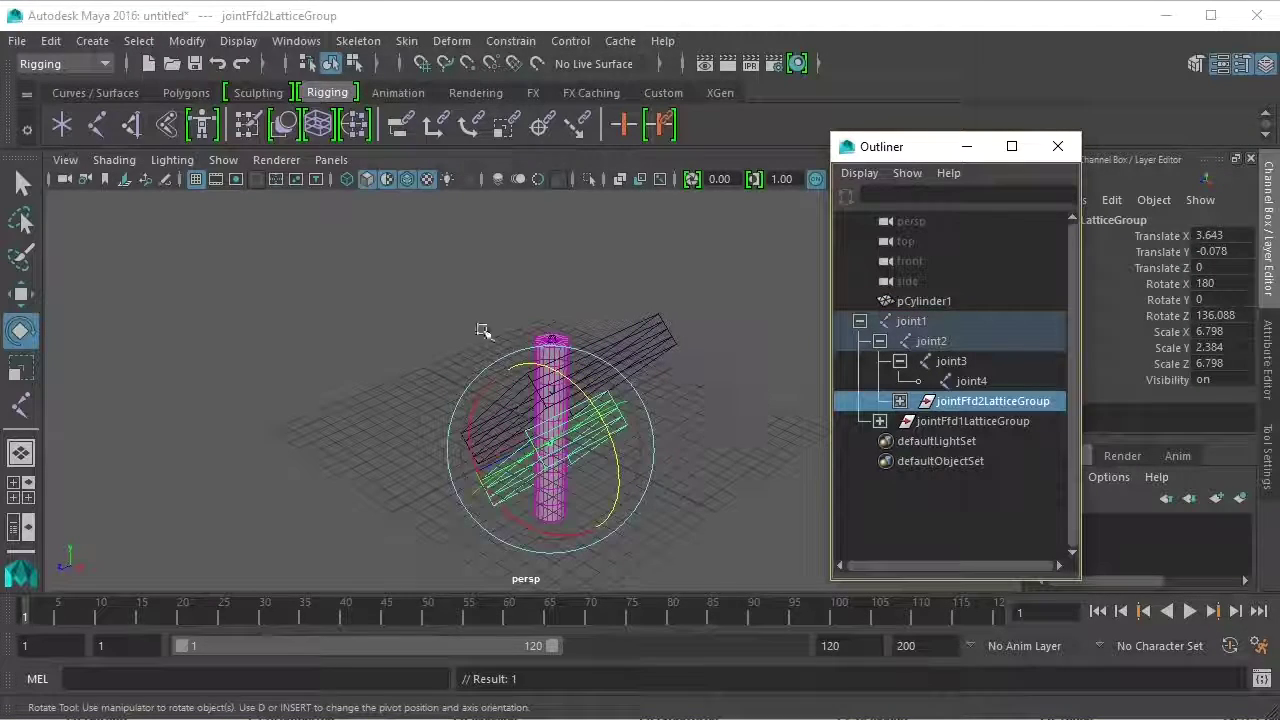
left_click(52, 41)
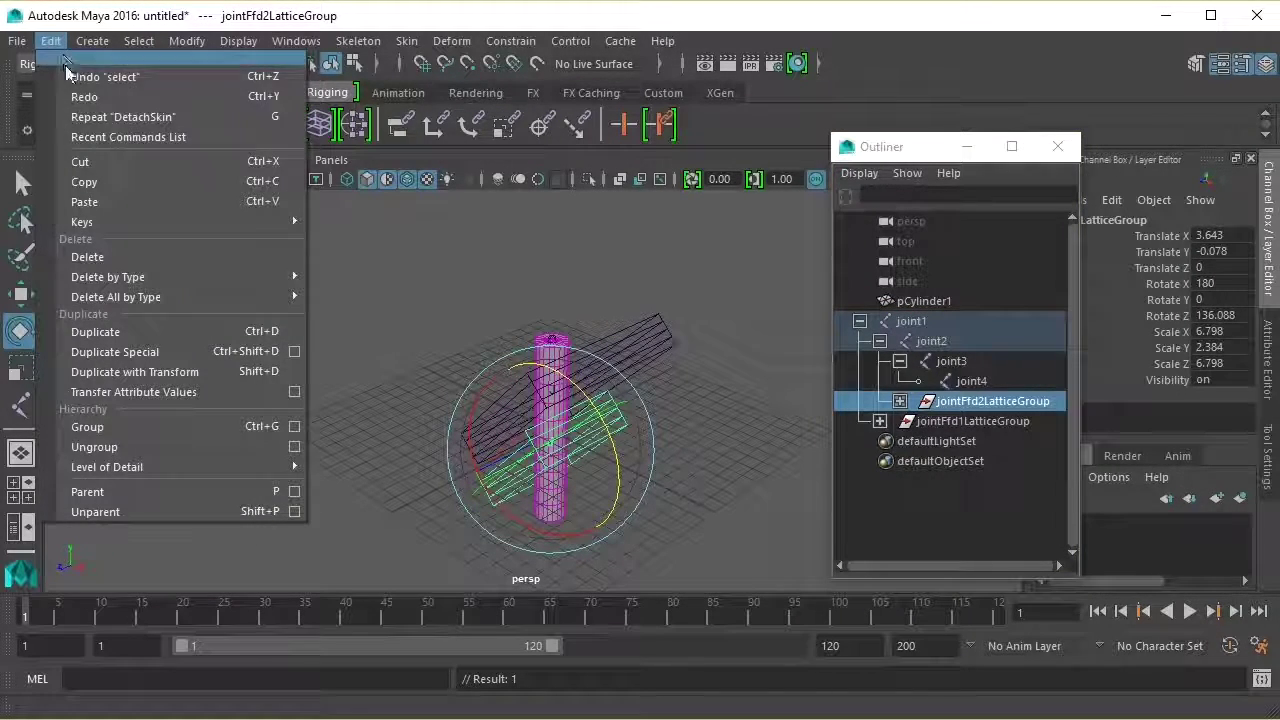
left_click(87, 256)
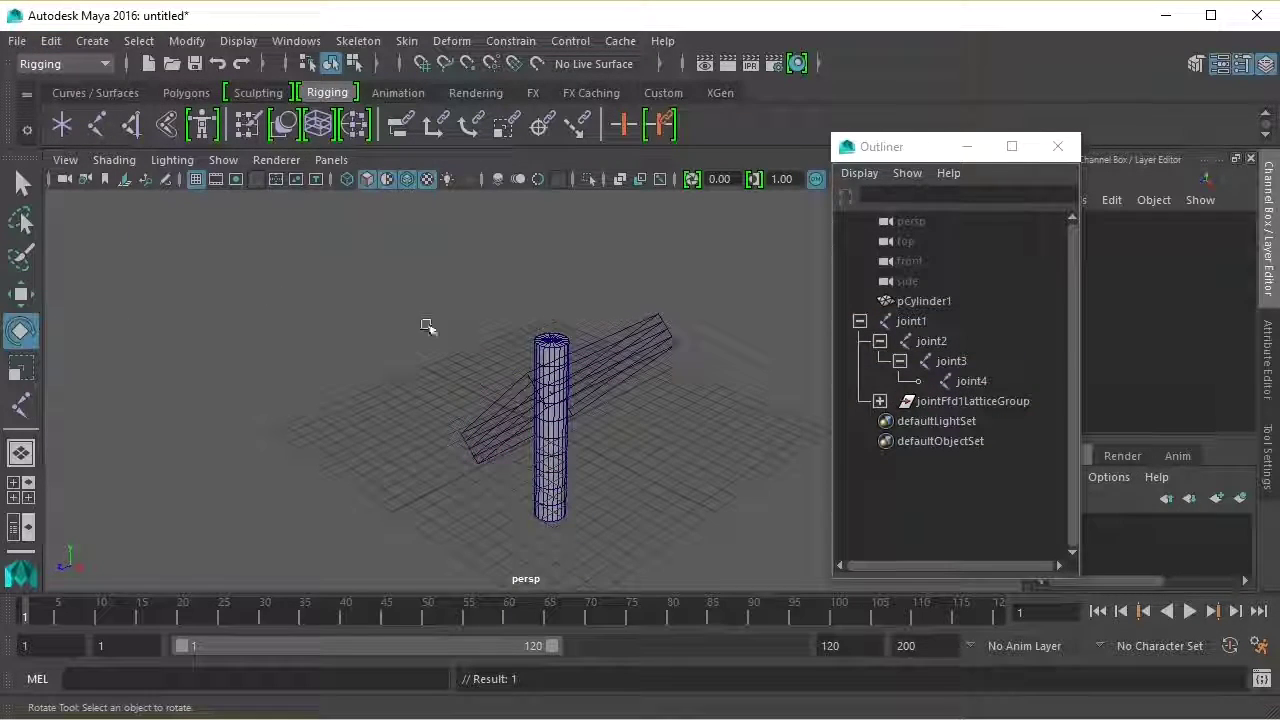
left_click(919, 401)
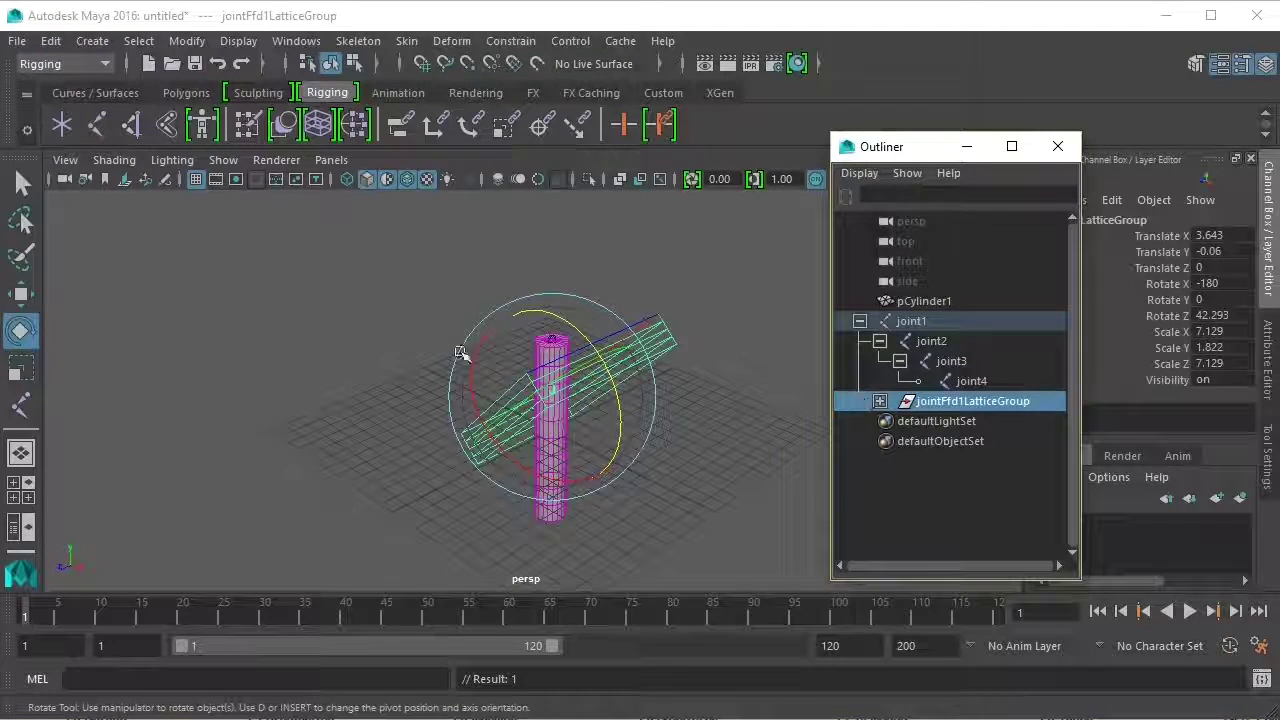
left_click(50, 40)
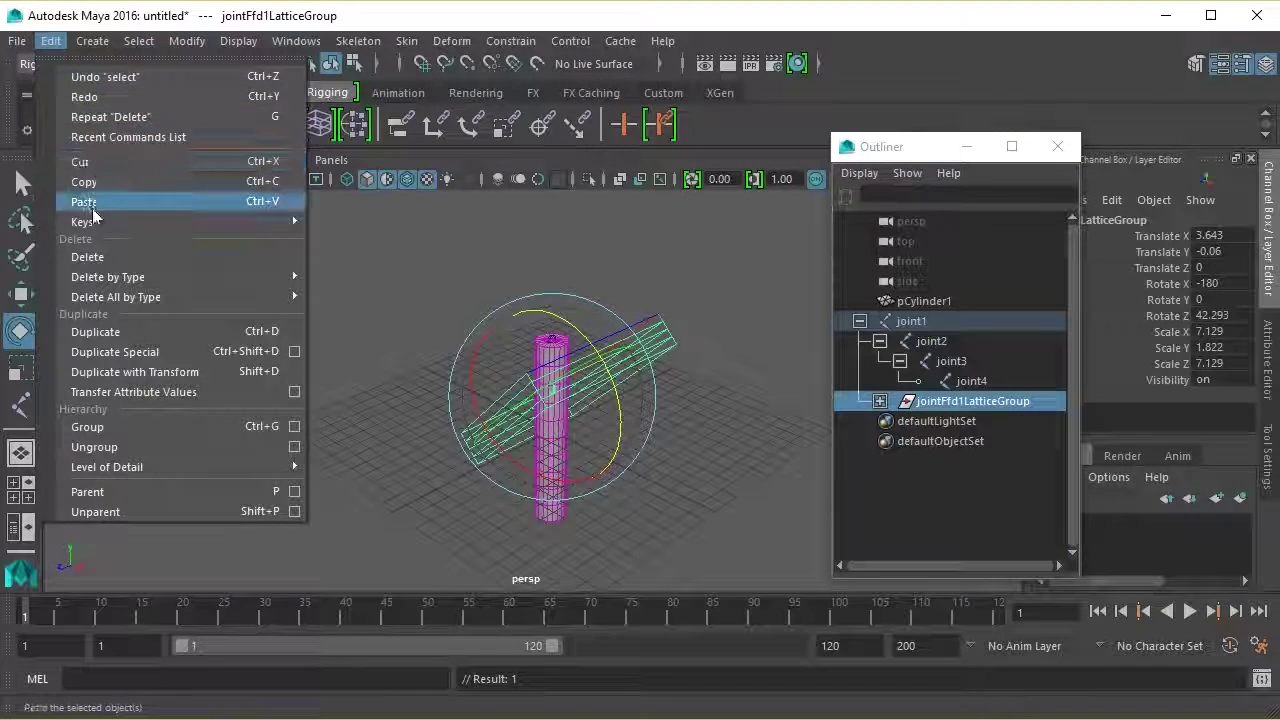
left_click(92, 263)
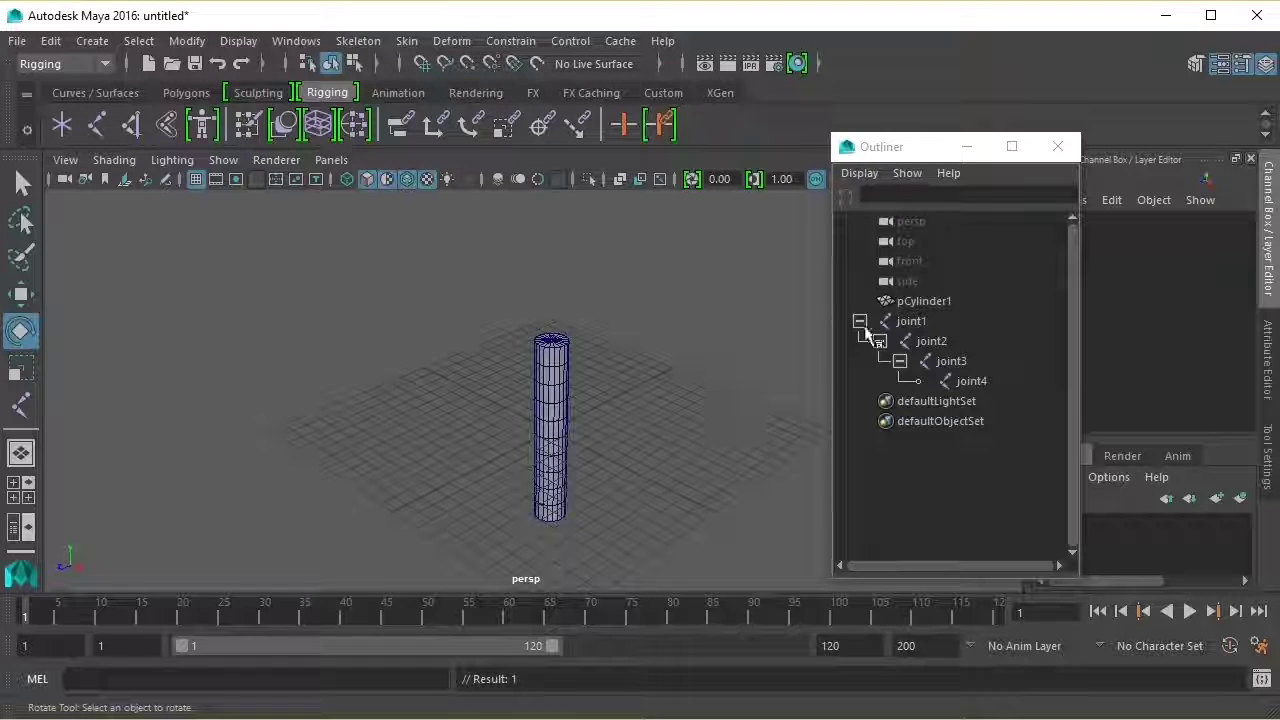
Step: Select joint1 and pCylinder1 with the Move tool and turn on X-Ray to reveal the joints
left_click(919, 307)
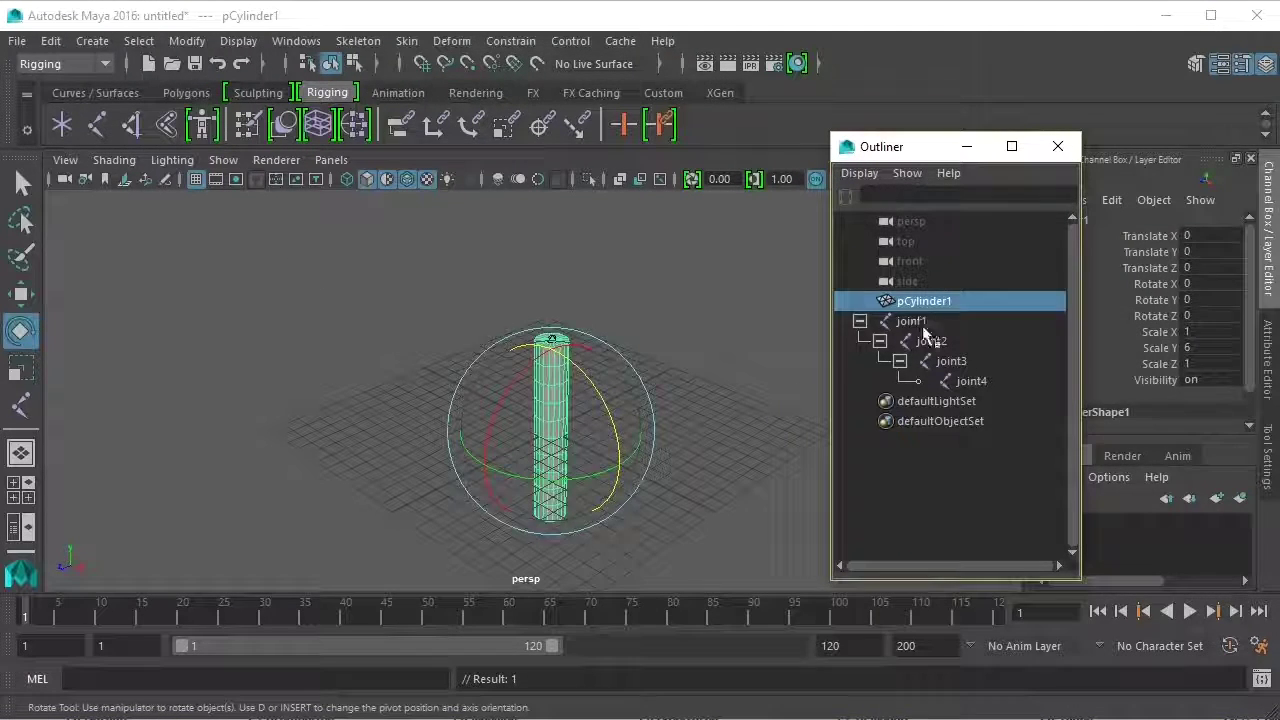
left_click(912, 322)
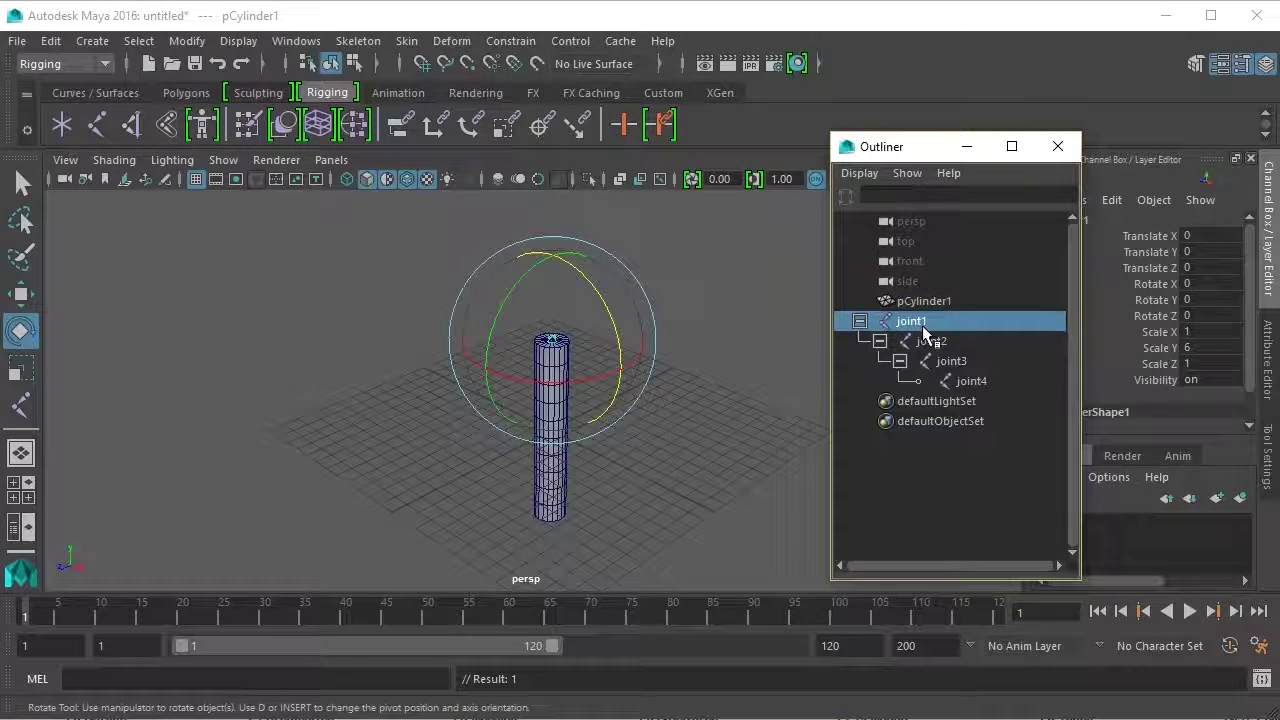
left_click(20, 296)
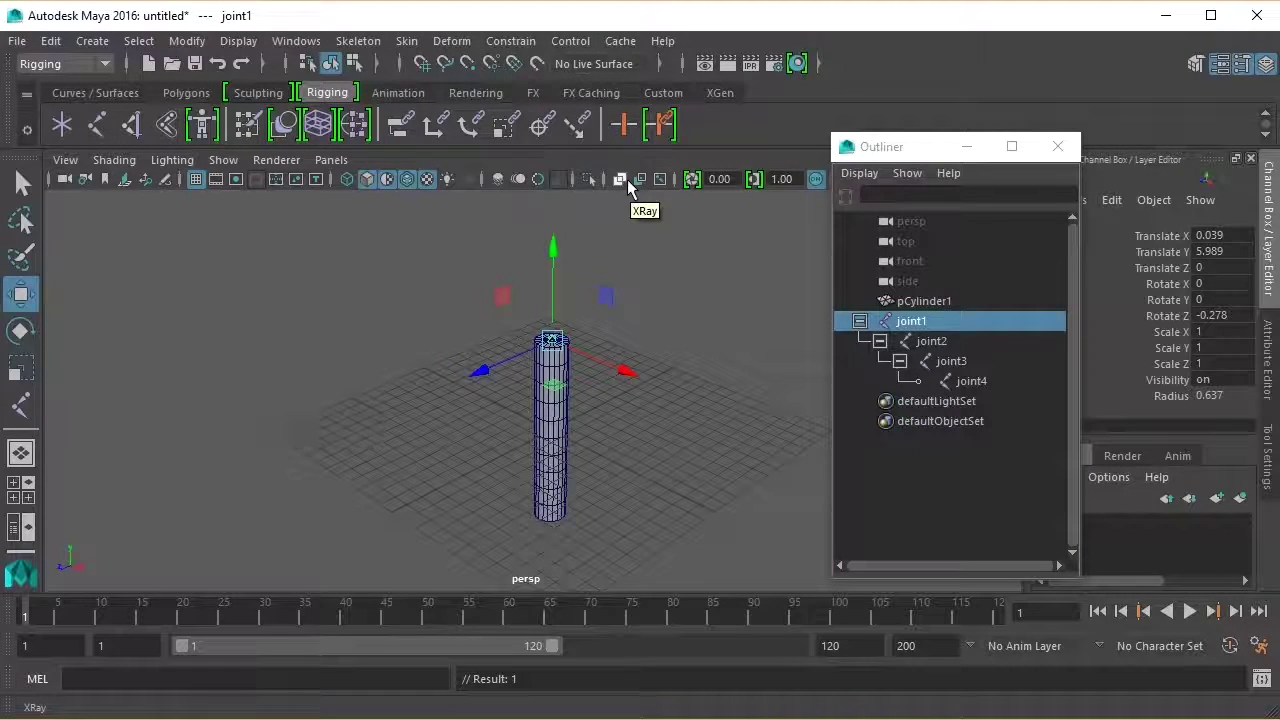
left_click(620, 179)
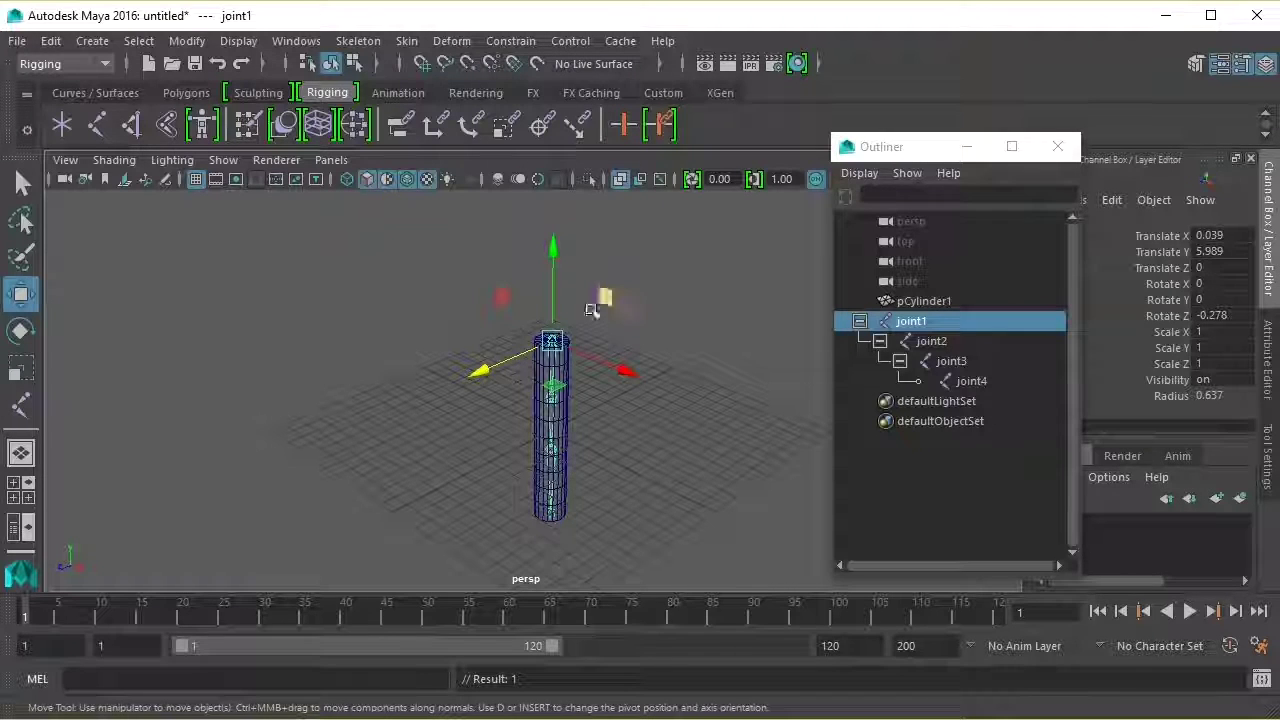
left_click(552, 372, "shift")
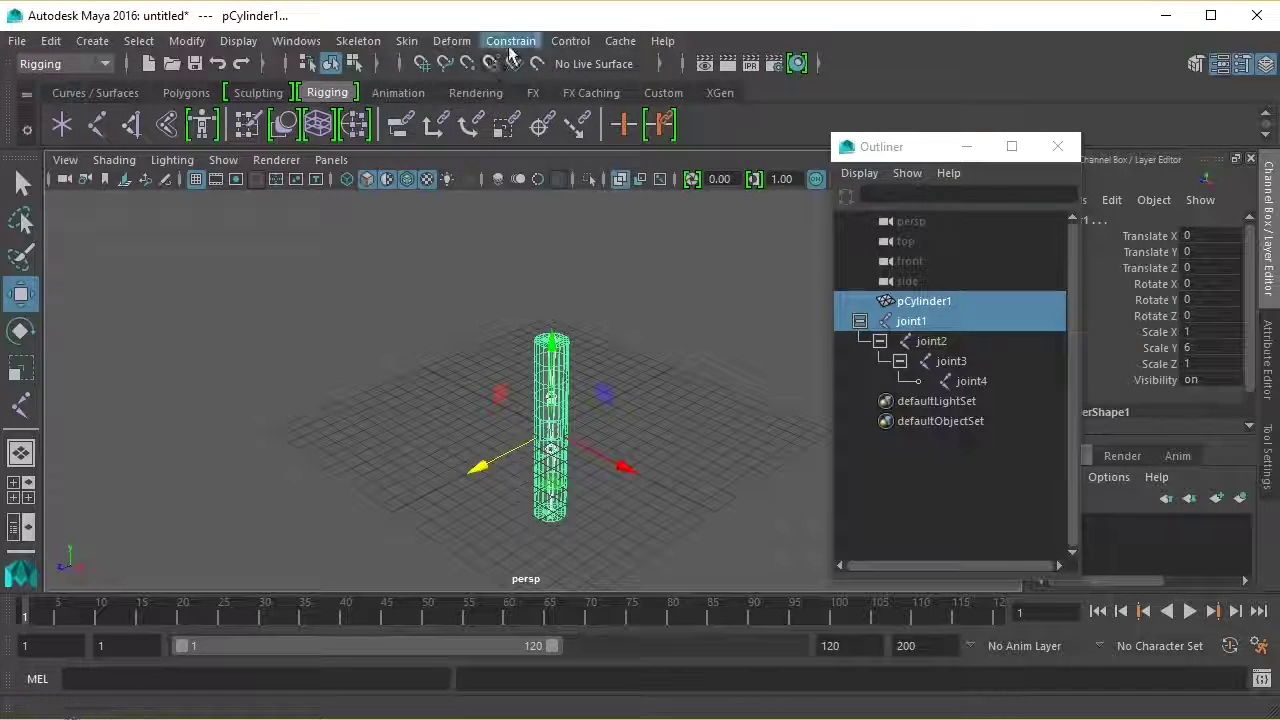
left_click(407, 41)
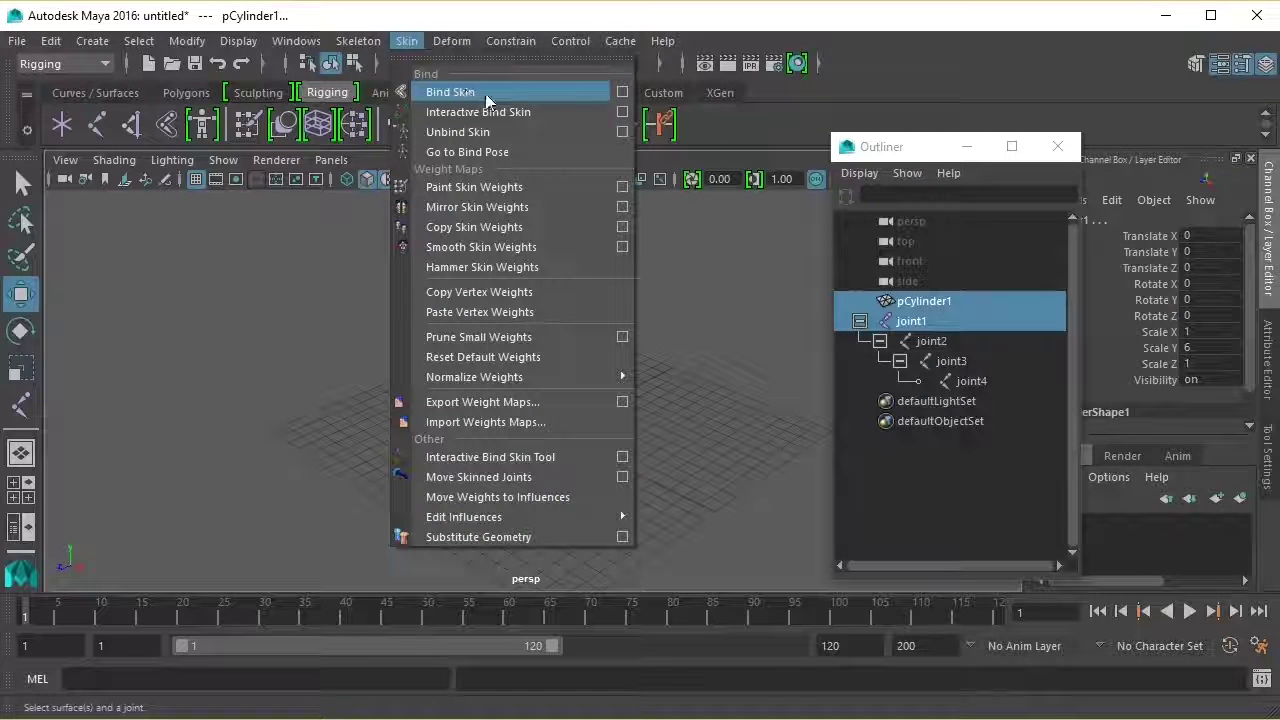
Step: Smooth-bind pCylinder1 to the chain with Closest distance, 5 max influences and dropoff 4
left_click(622, 92)
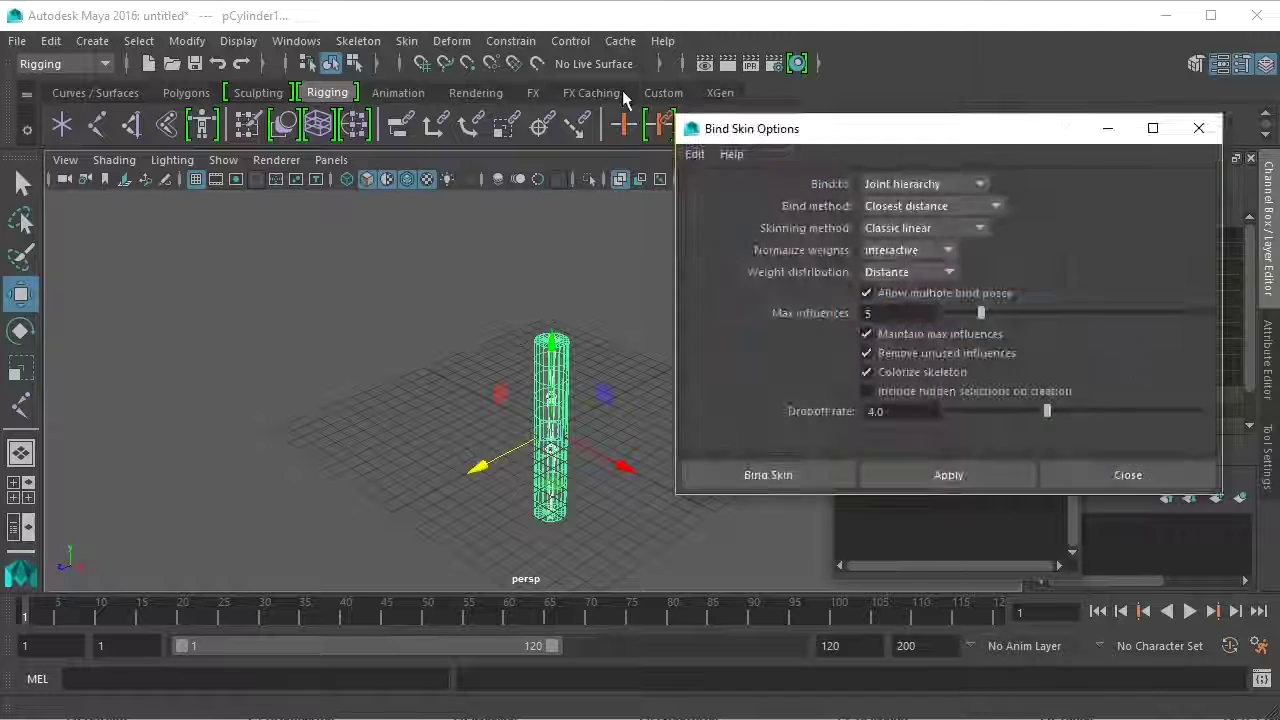
left_click_drag(731, 128, 713, 131)
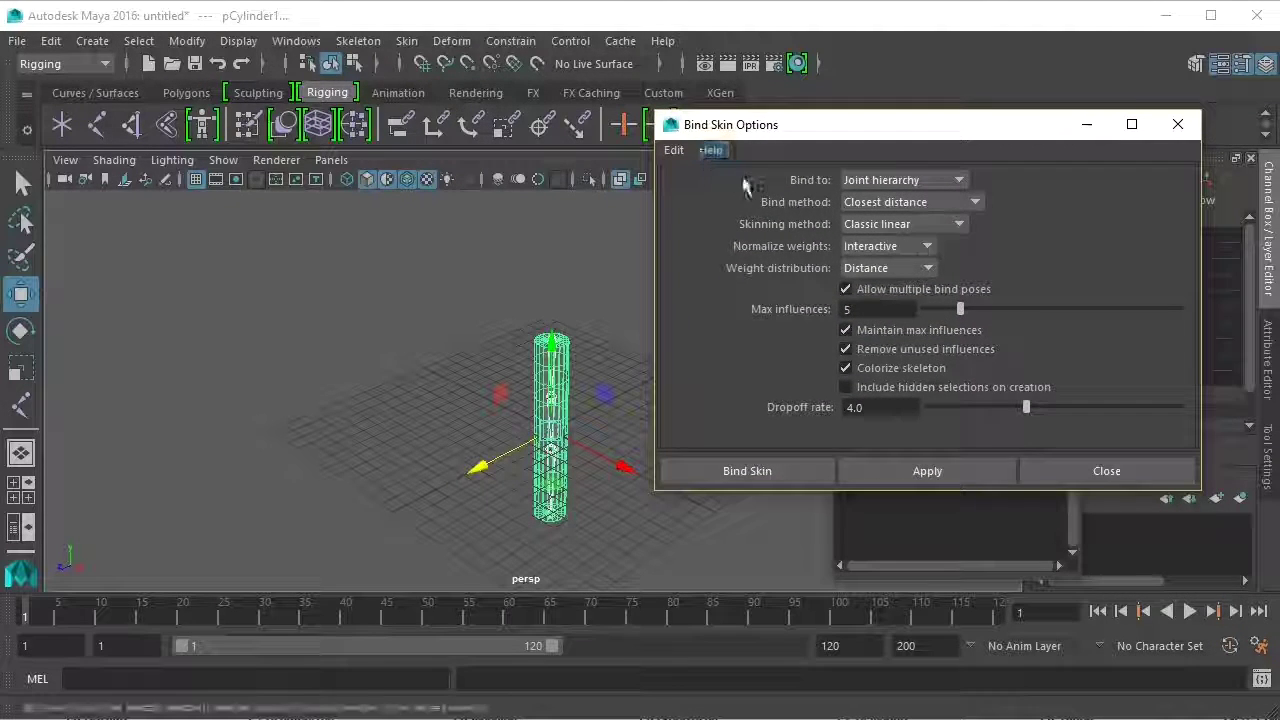
left_click(962, 182)
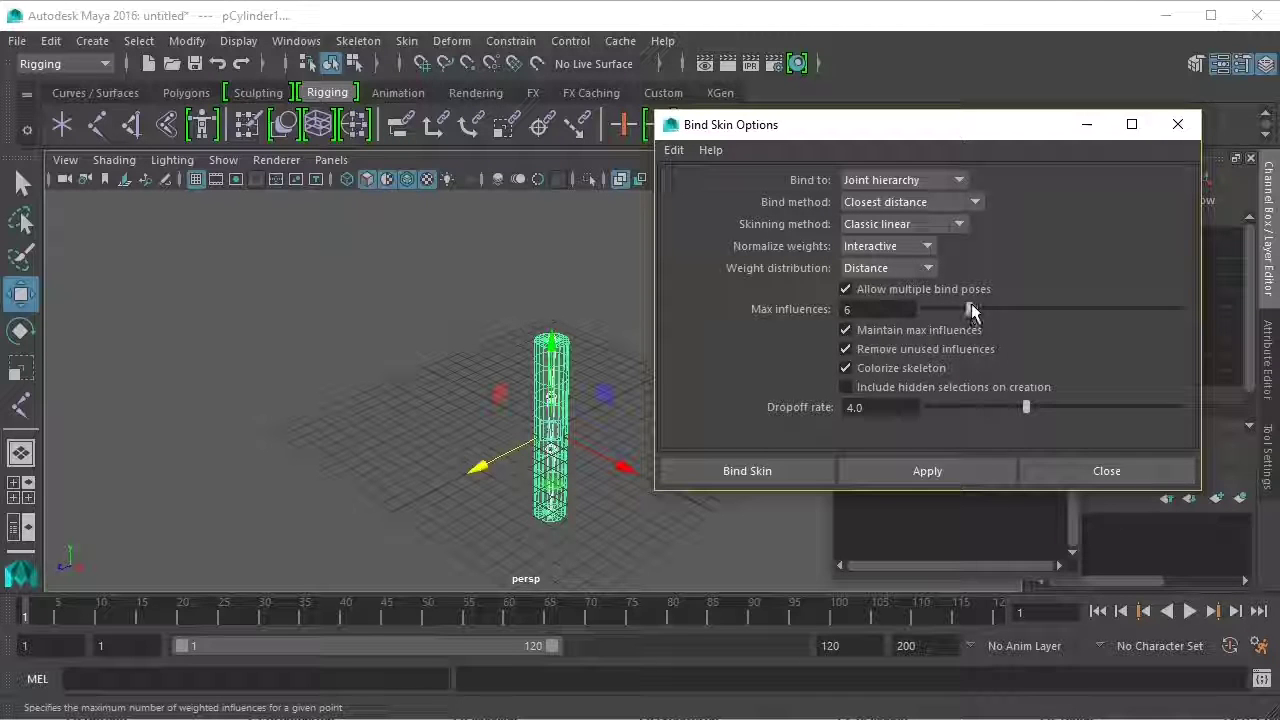
left_click_drag(1006, 309, 960, 313)
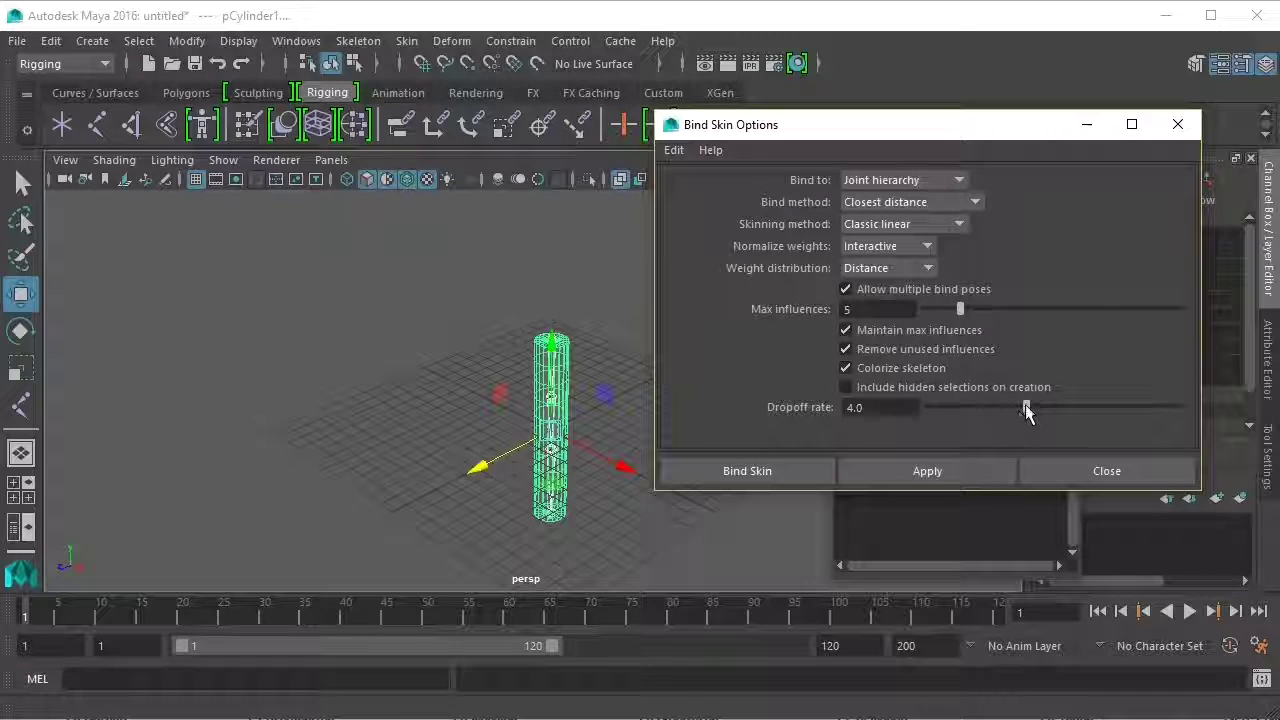
mouse_move(1032, 412)
left_mouse_down()
mouse_move(1050, 412)
mouse_move(1025, 418)
left_mouse_up()
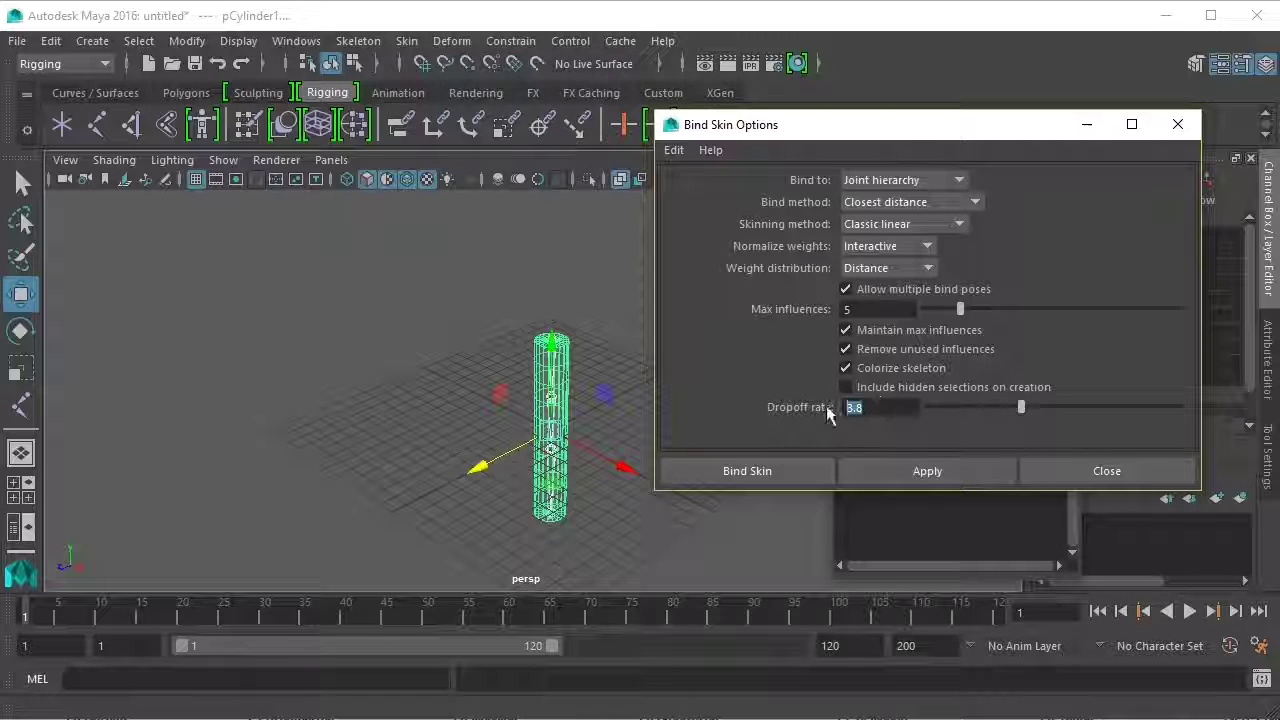
type("4")
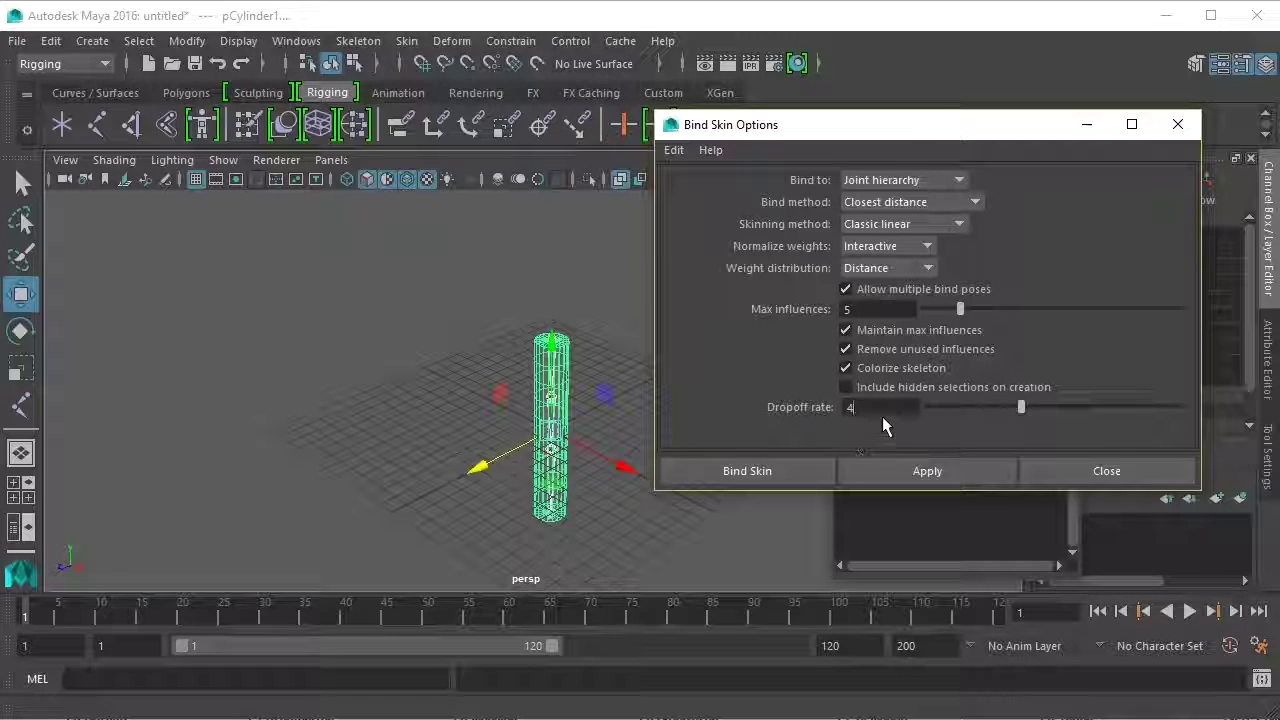
left_click(922, 473)
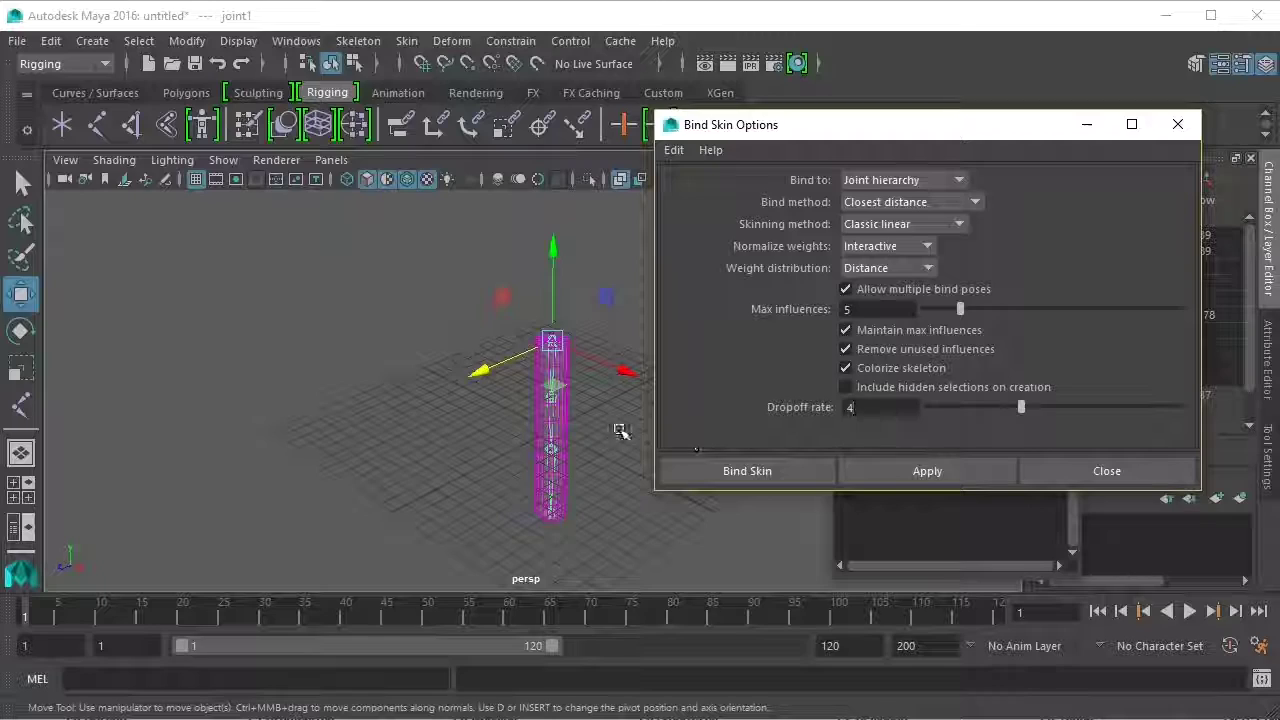
scroll(620, 430, "up", 2)
middle_click_drag(623, 429, 585, 375, "alt")
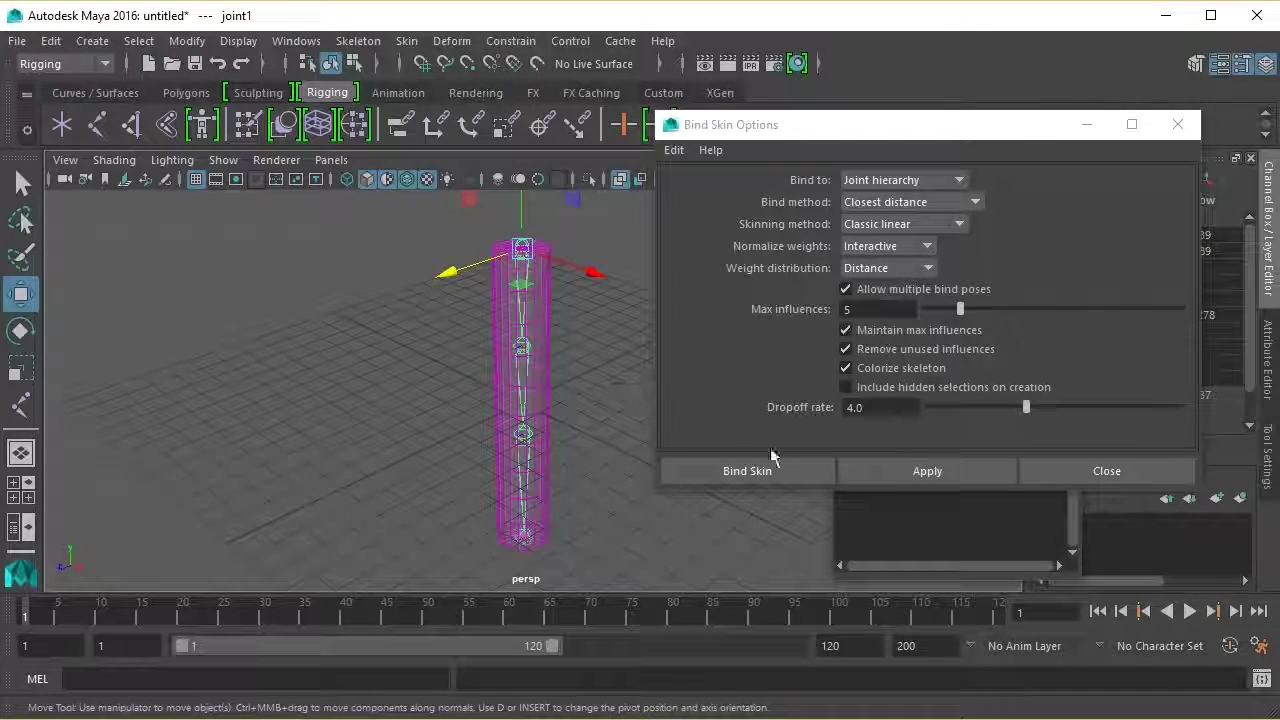
left_click(1044, 463)
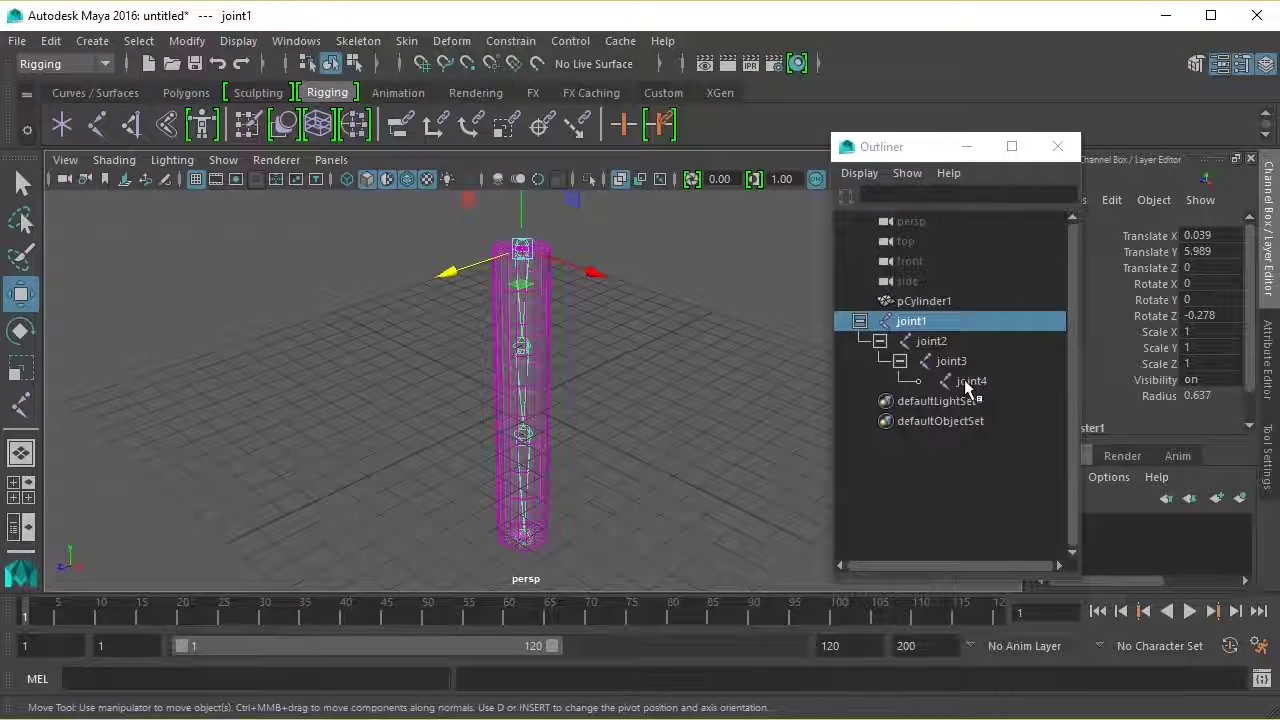
Step: Select joint1 through joint4 and rotate the whole chain to bend the cylinder
left_click(928, 341, "ctrl")
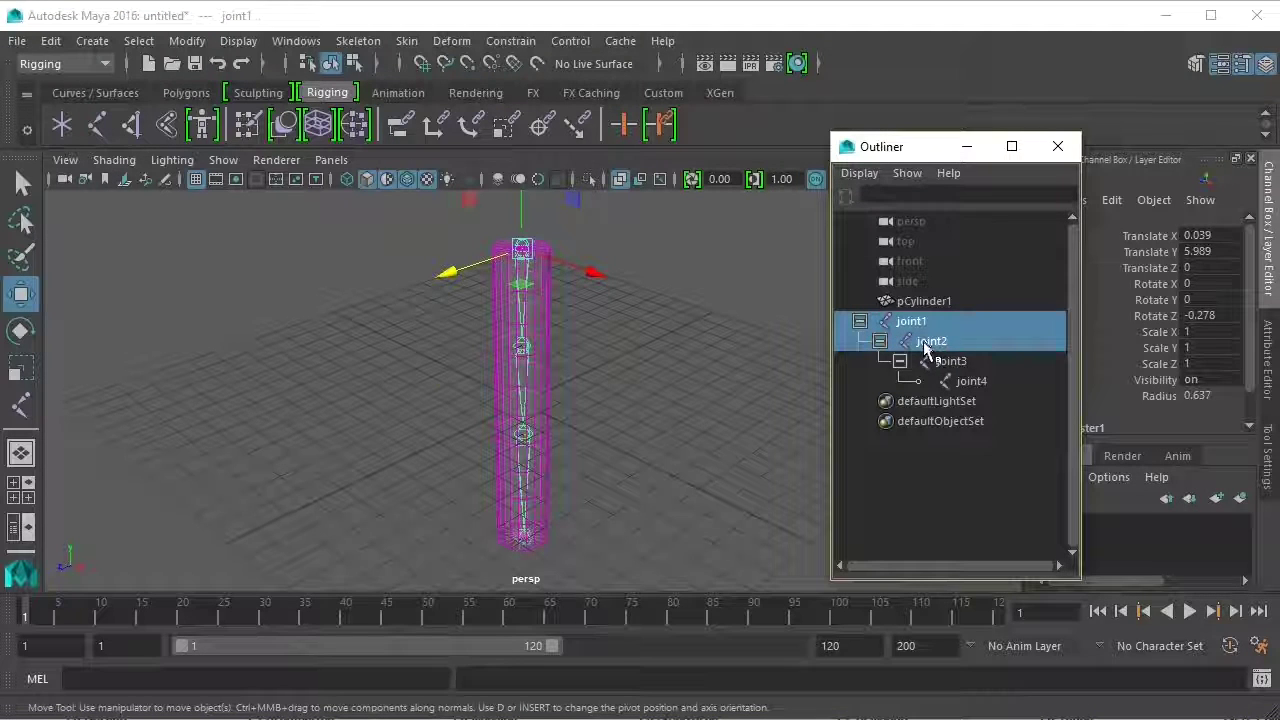
left_click(950, 361, "ctrl")
left_click(960, 383, "ctrl")
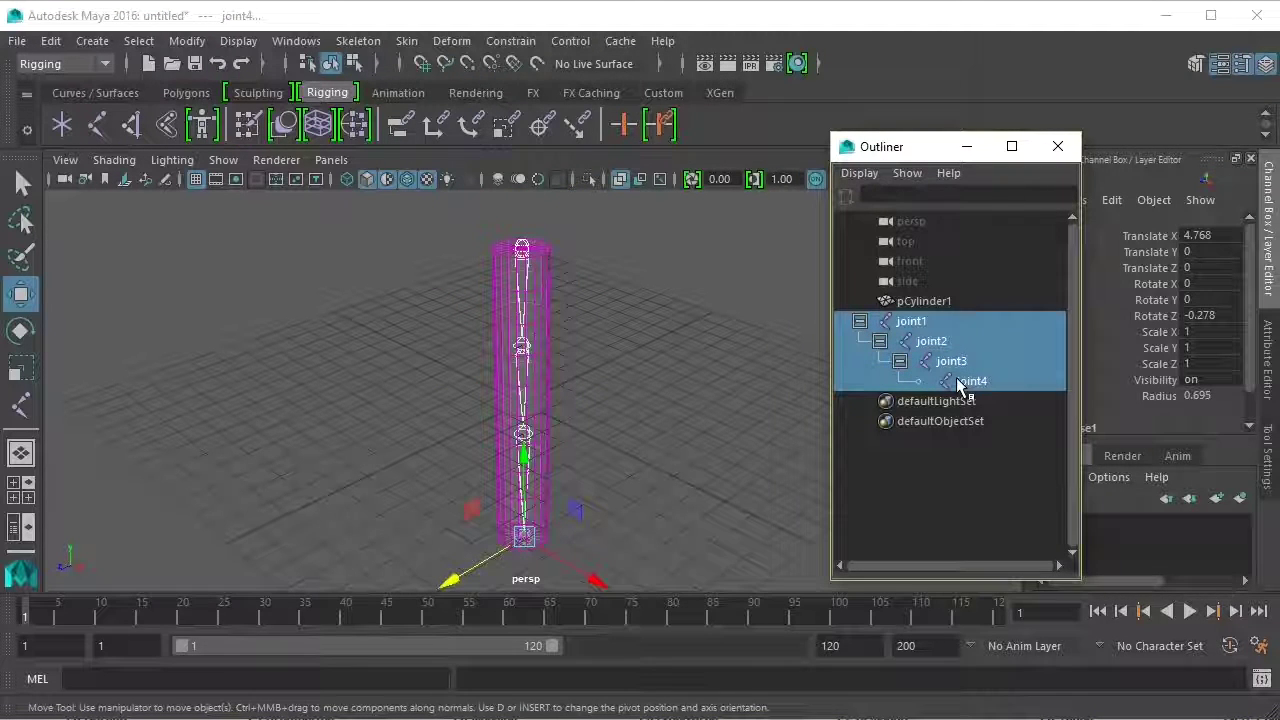
left_click(20, 330)
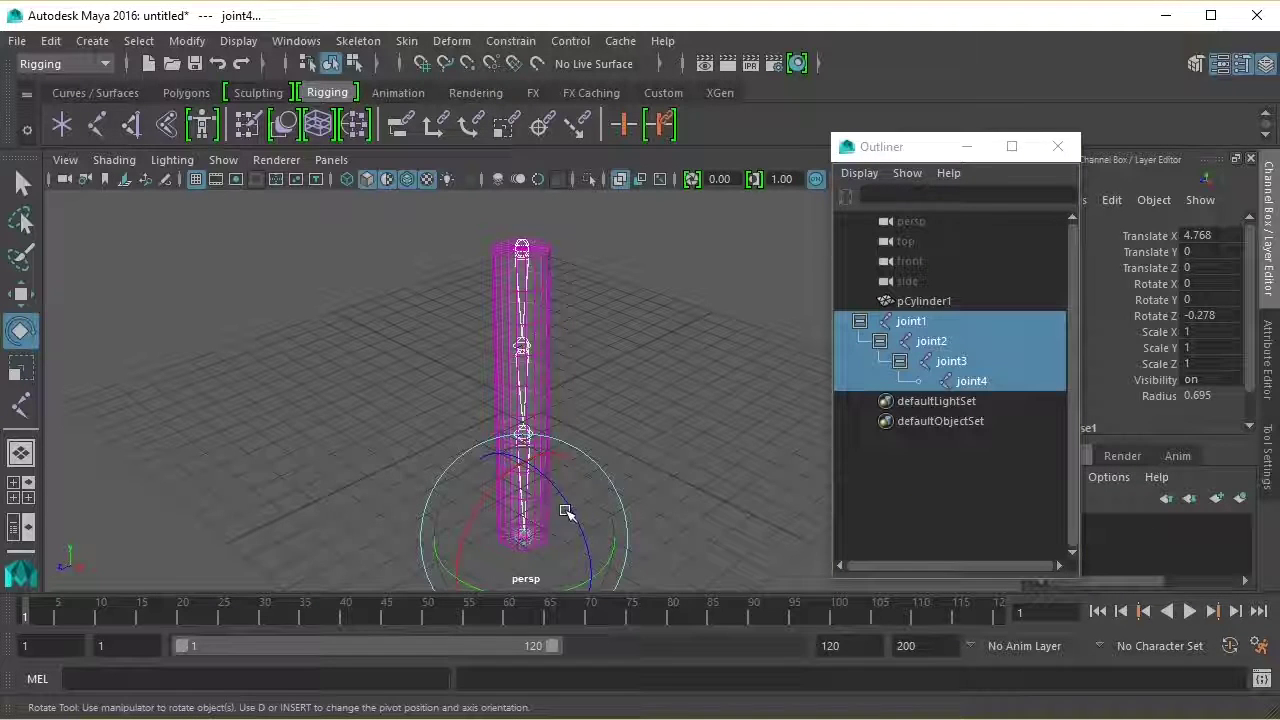
left_click_drag(570, 512, 549, 463)
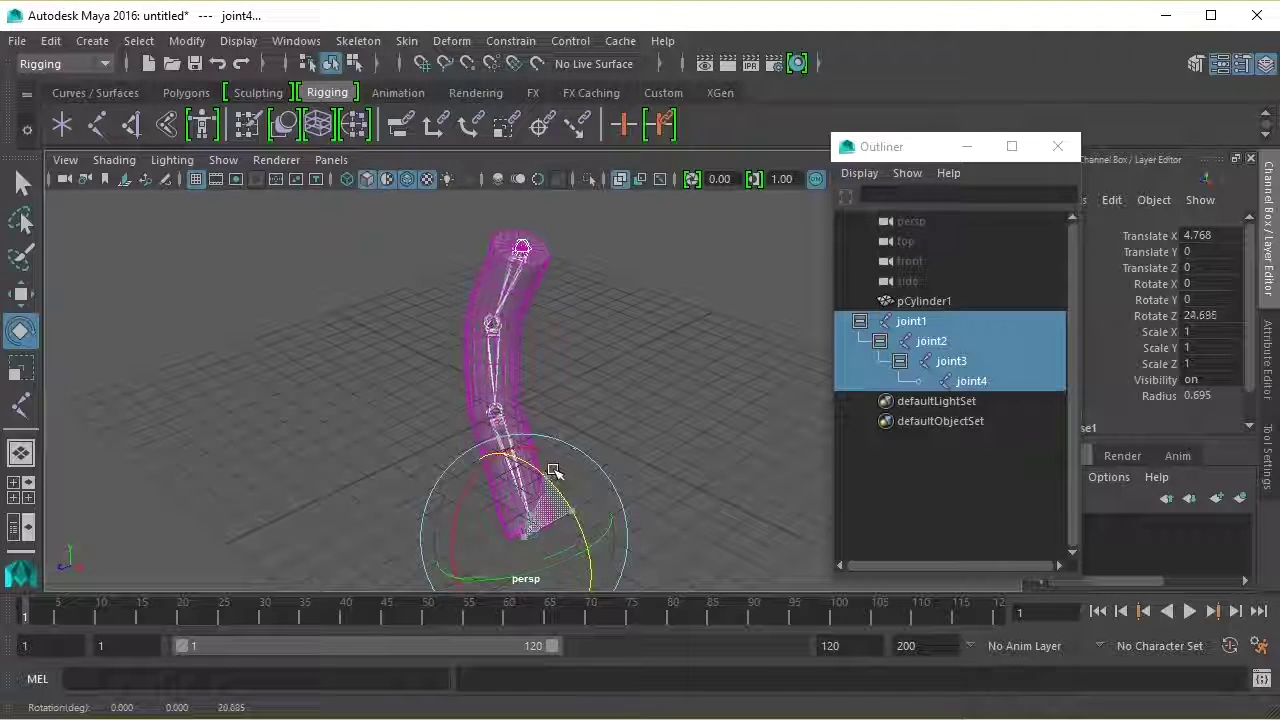
mouse_move(549, 463)
left_mouse_down()
mouse_move(543, 447)
mouse_move(502, 472)
left_mouse_up()
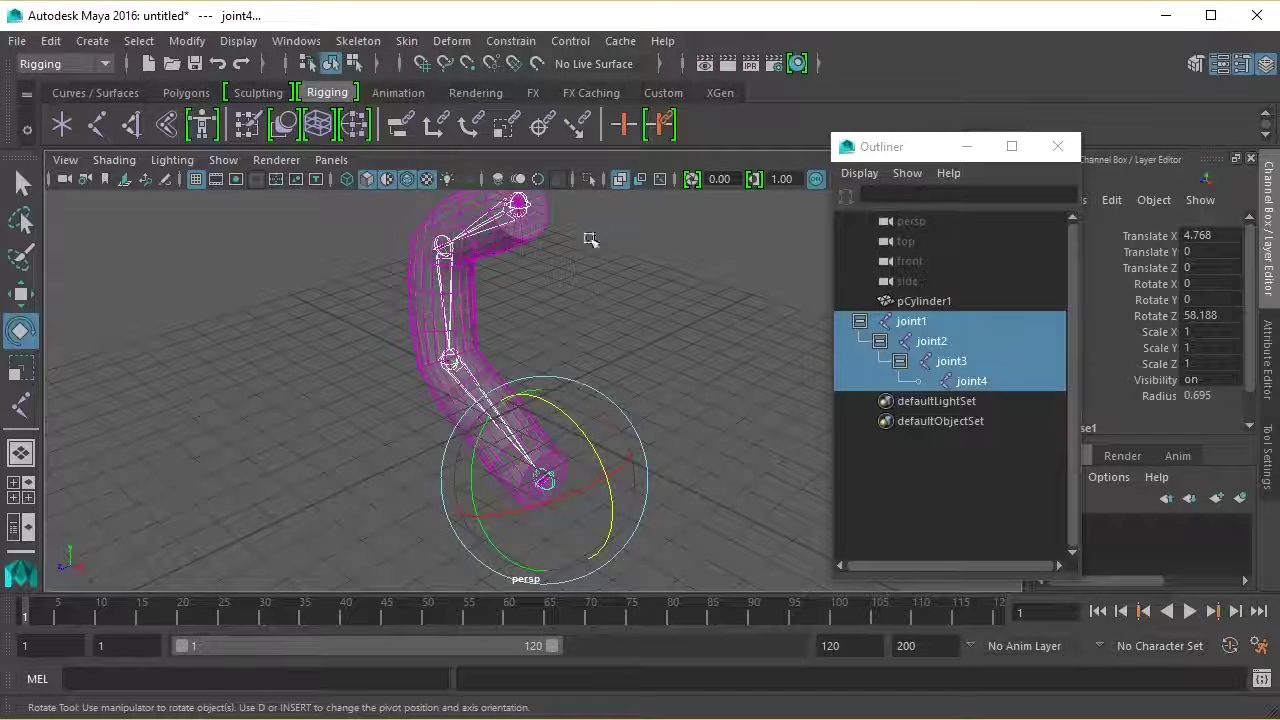
Step: Display the cylinder with Smooth Shade All and X-Ray turned off
left_click(350, 187)
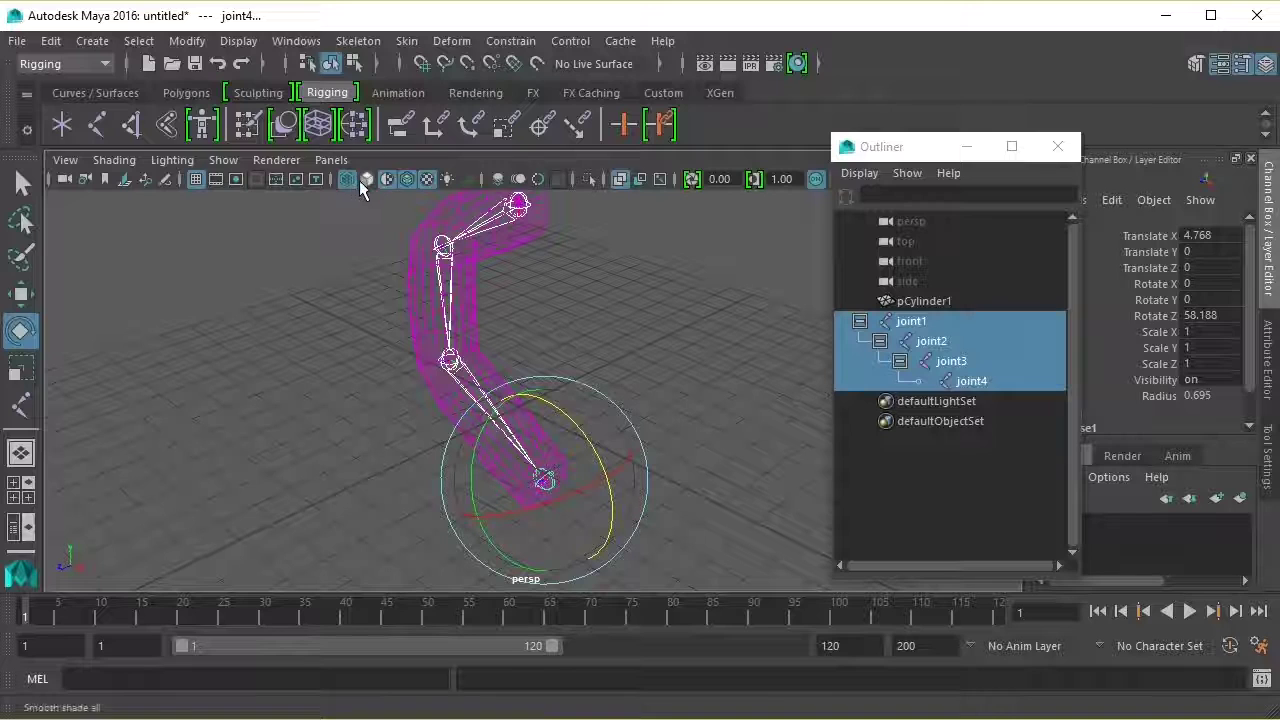
left_click(367, 182)
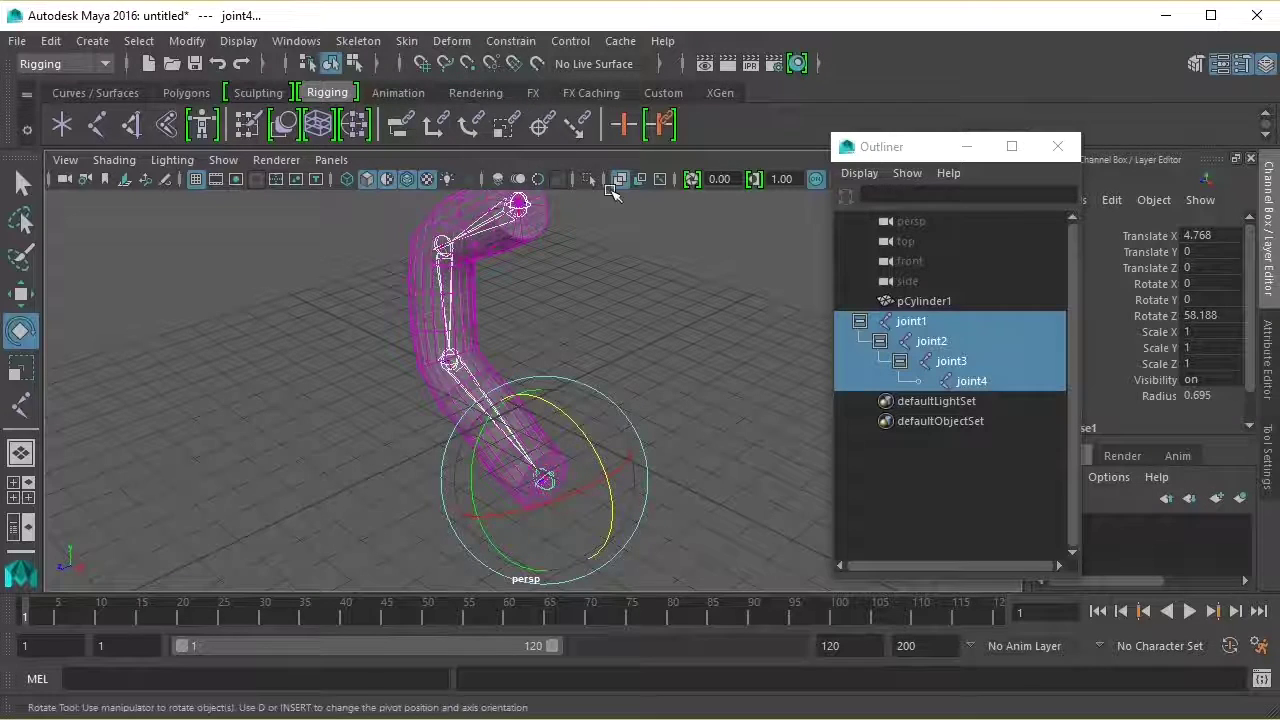
left_click(621, 182)
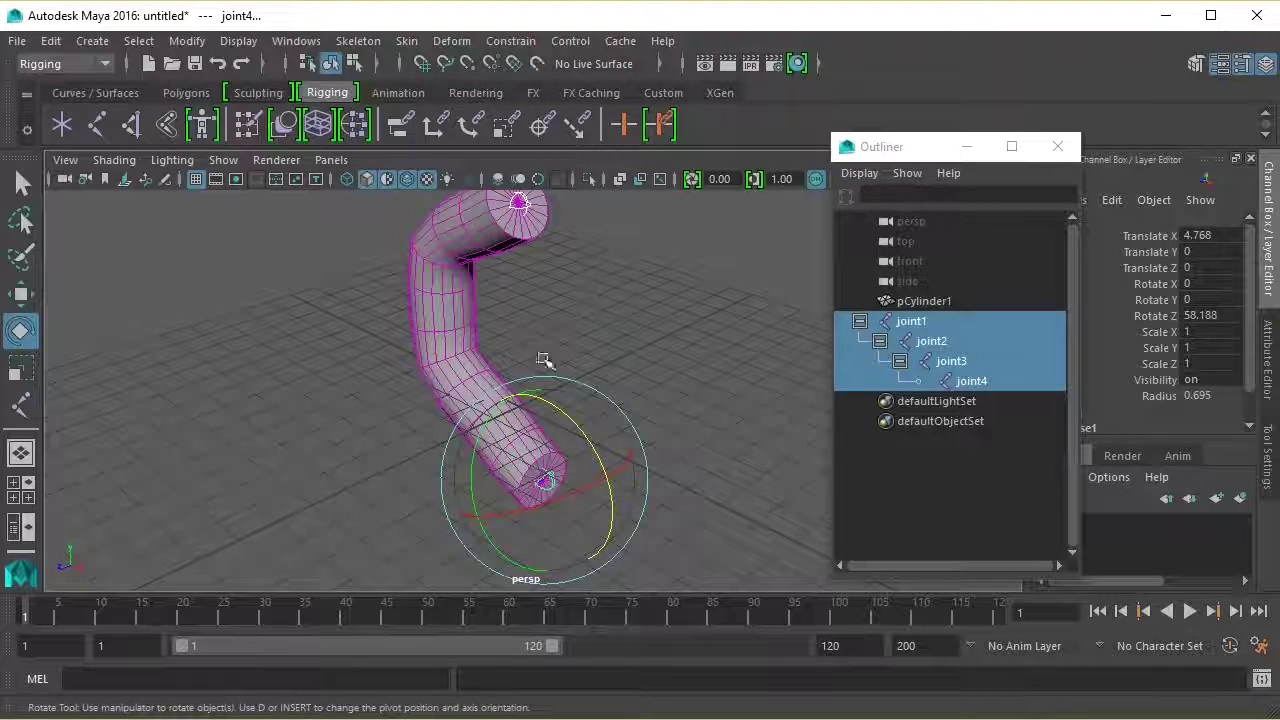
scroll(536, 370, "up", 3)
scroll(536, 370, "up", 2)
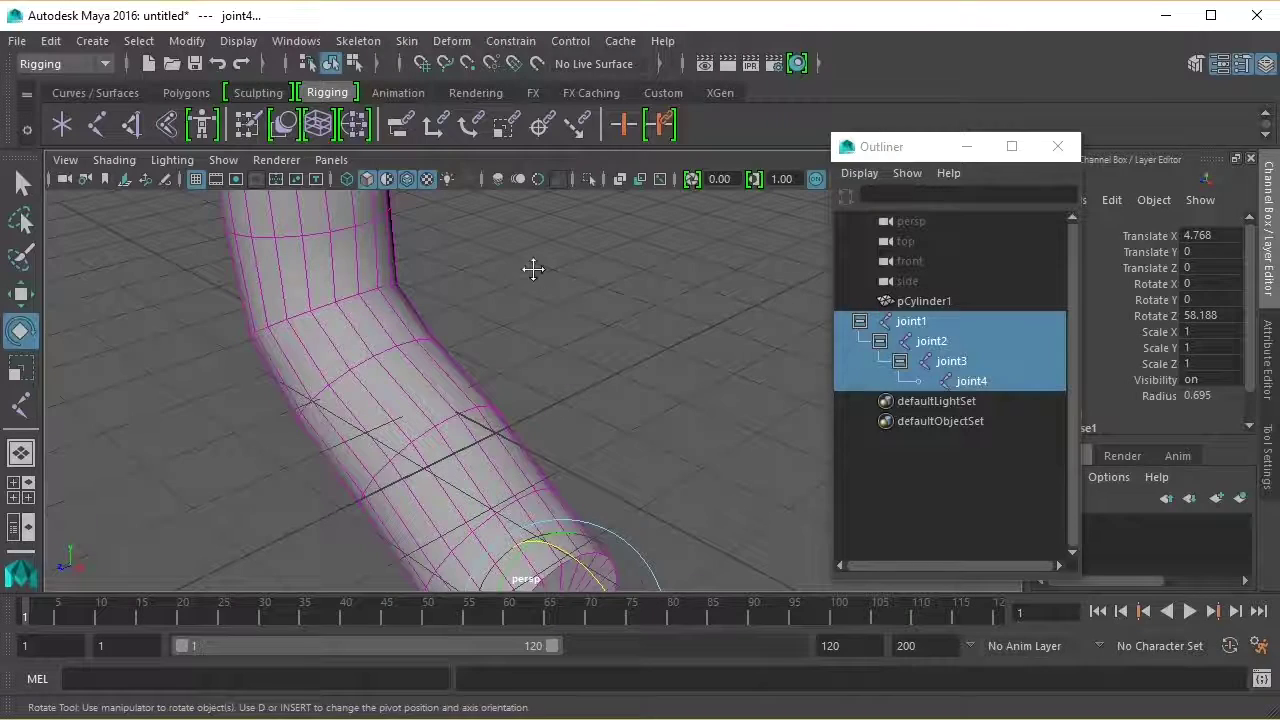
mouse_move(533, 269)
left_mouse_down("alt")
mouse_move(529, 477)
mouse_move(535, 462)
left_mouse_up("alt")
mouse_move(558, 333)
middle_mouse_down("alt")
mouse_move(563, 451)
mouse_move(643, 291)
middle_mouse_up("alt")
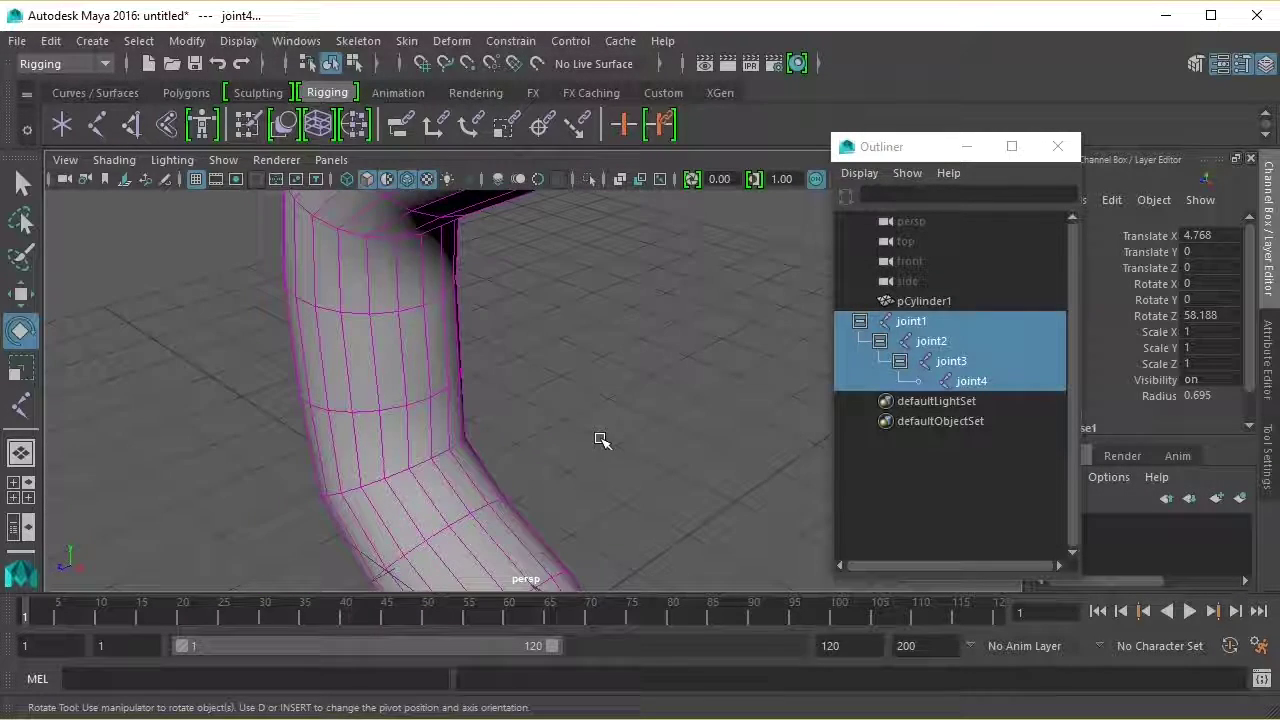
middle_click_drag(600, 437, 603, 323, "alt")
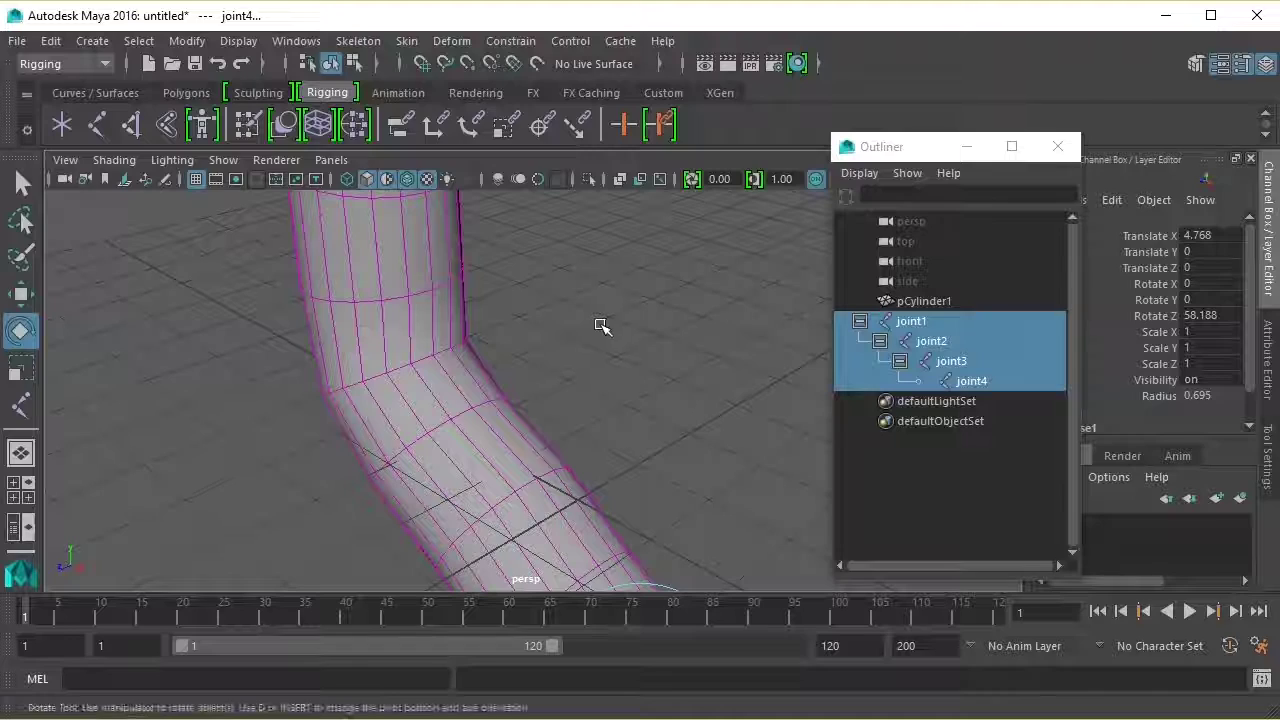
scroll(596, 327, "down", 4)
scroll(580, 340, "down", 3)
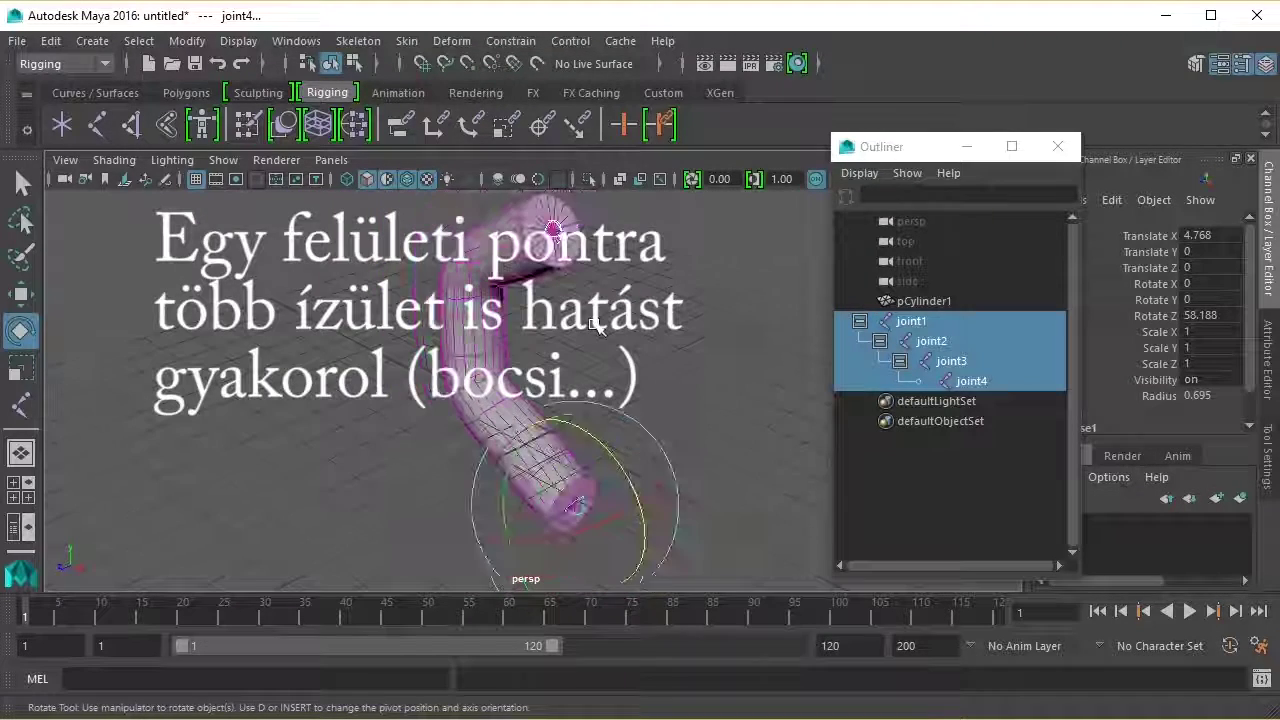
Step: Rotate joint1, joint2, joint3 and joint4 individually, ending with joint4 at Rotate Z 70.651
left_click(553, 228)
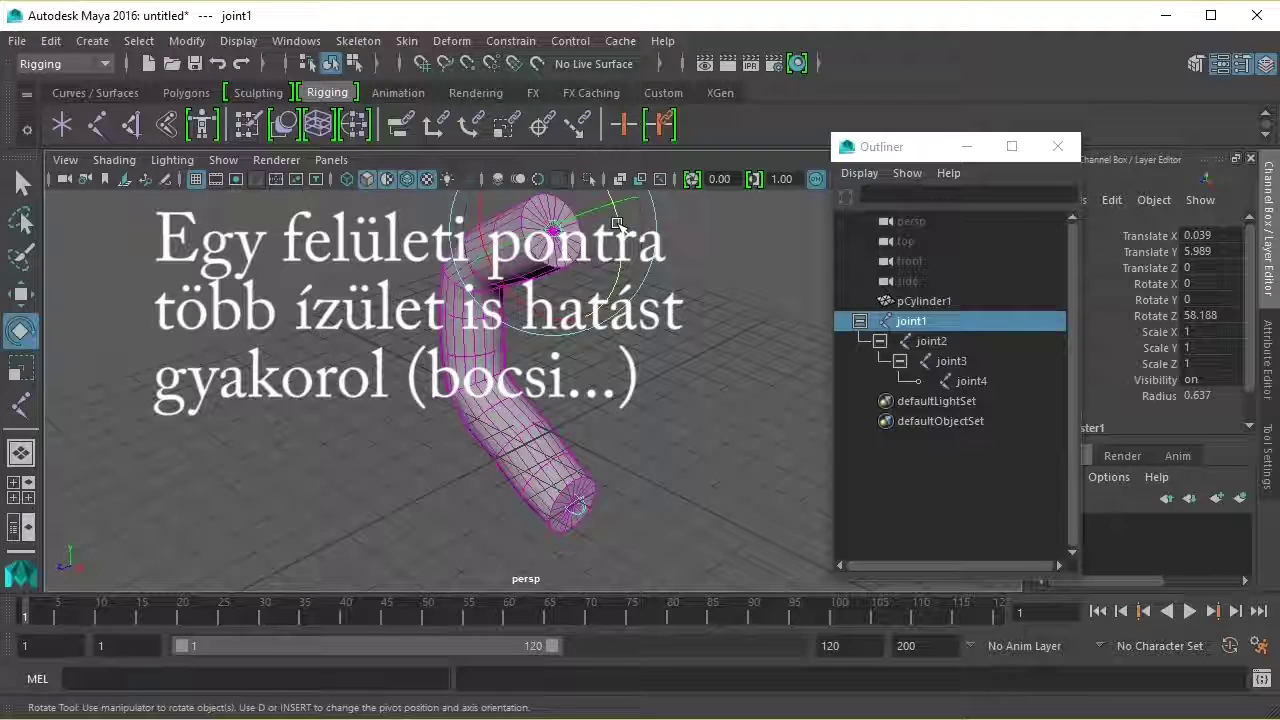
mouse_move(609, 227)
left_mouse_down()
mouse_move(620, 263)
mouse_move(590, 240)
left_mouse_up()
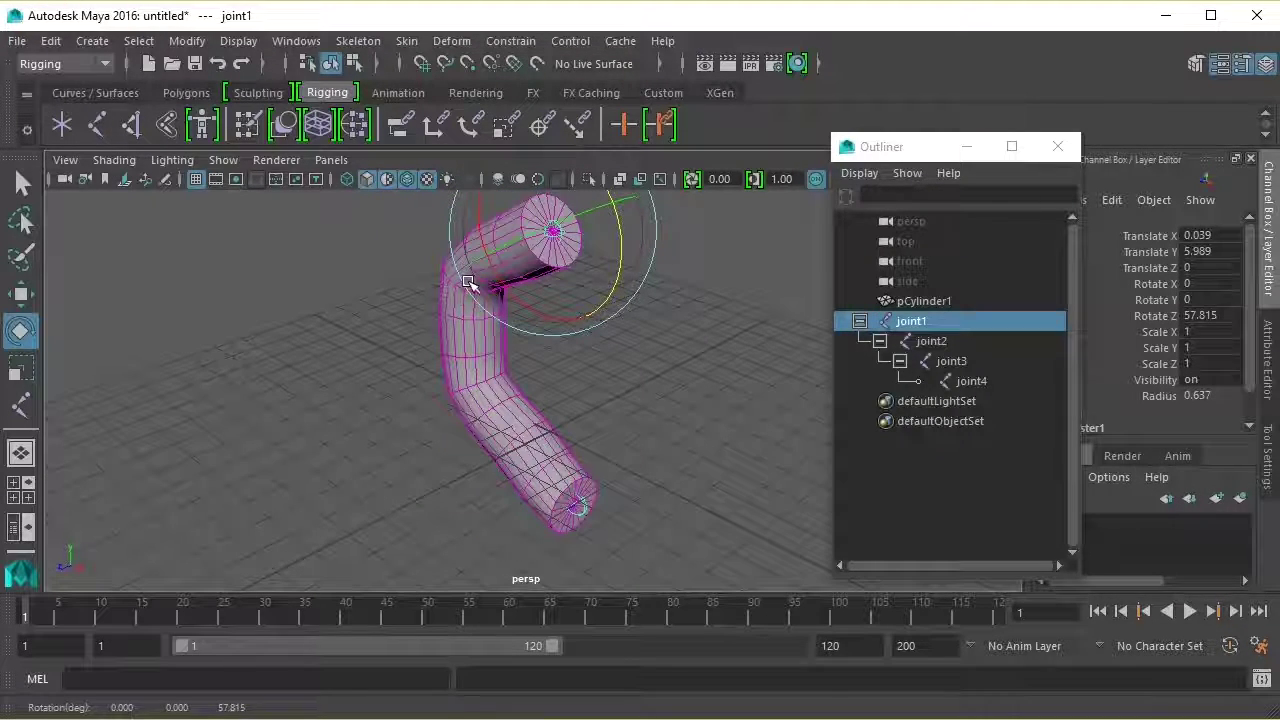
left_click(900, 332)
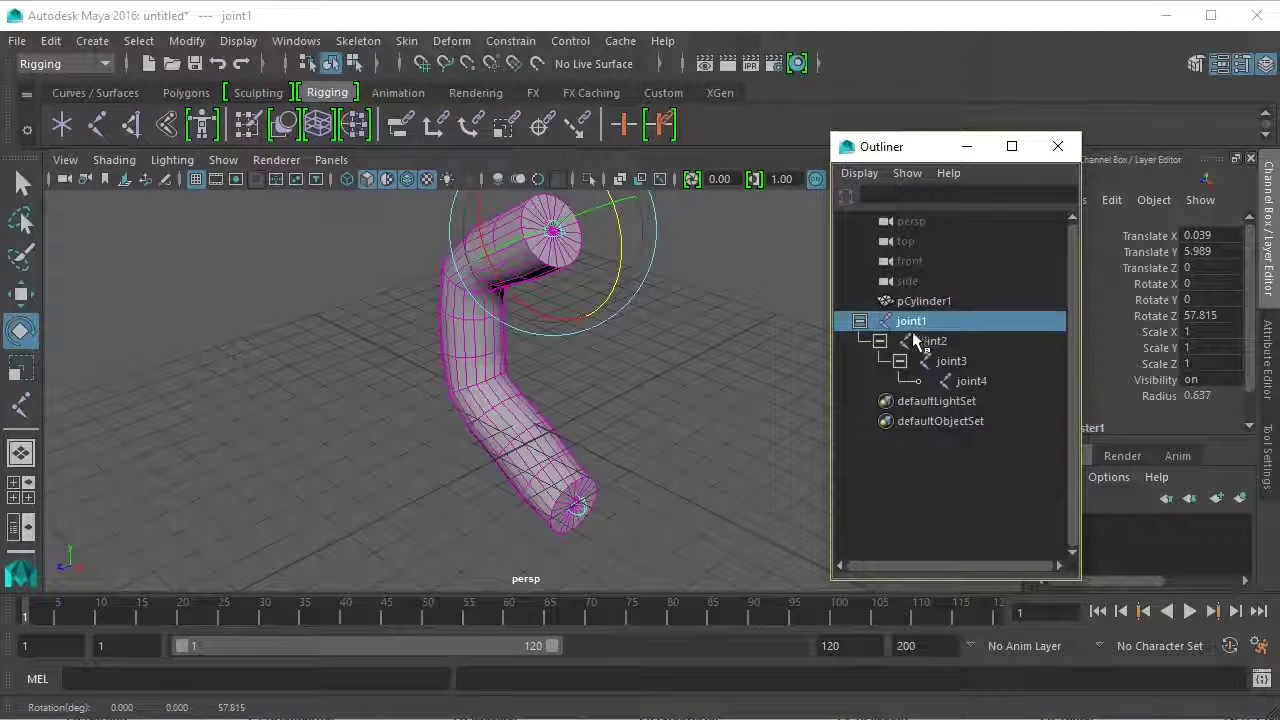
left_click(918, 340)
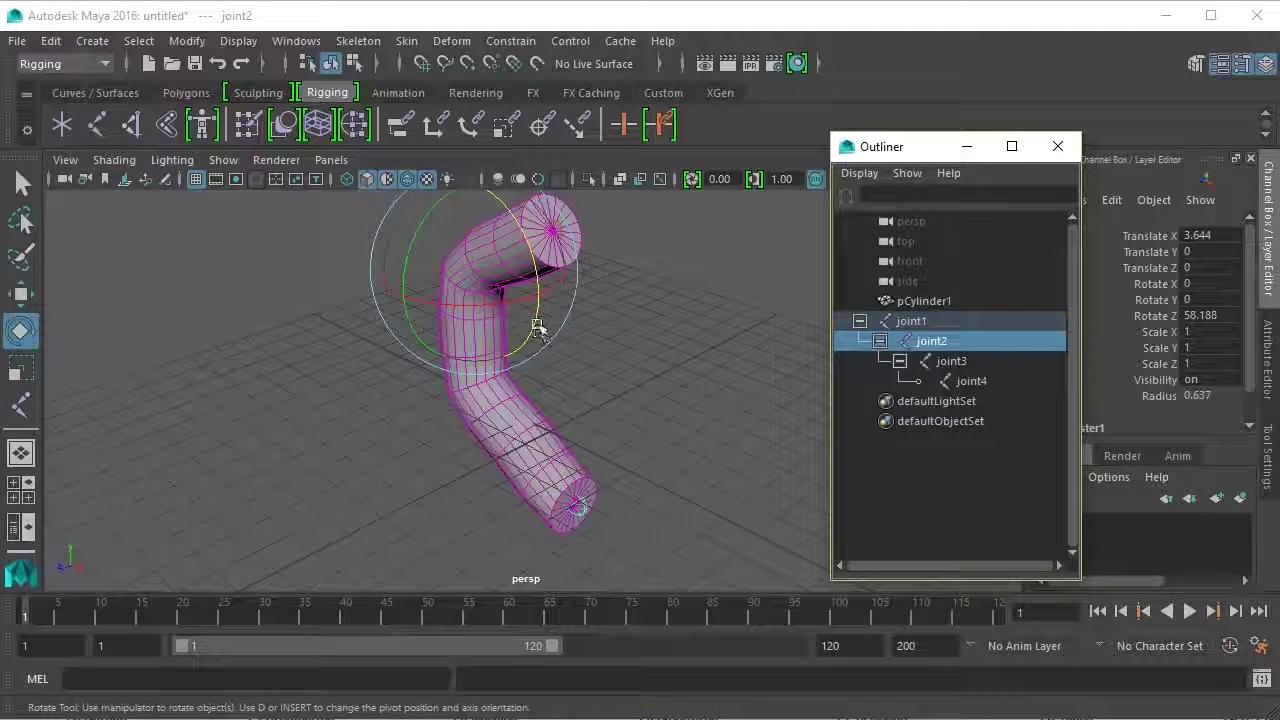
left_click_drag(531, 314, 537, 368)
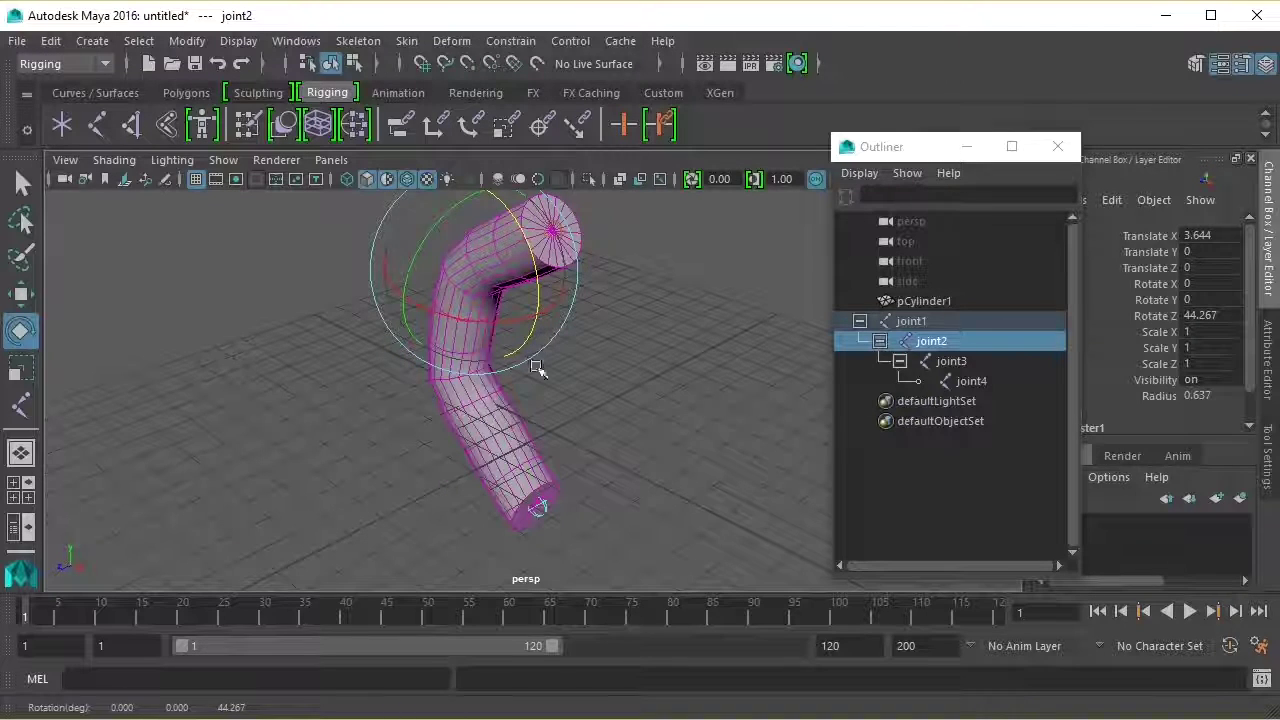
left_click(951, 361)
mouse_move(530, 408)
left_mouse_down()
mouse_move(517, 397)
mouse_move(520, 414)
mouse_move(521, 401)
left_mouse_up()
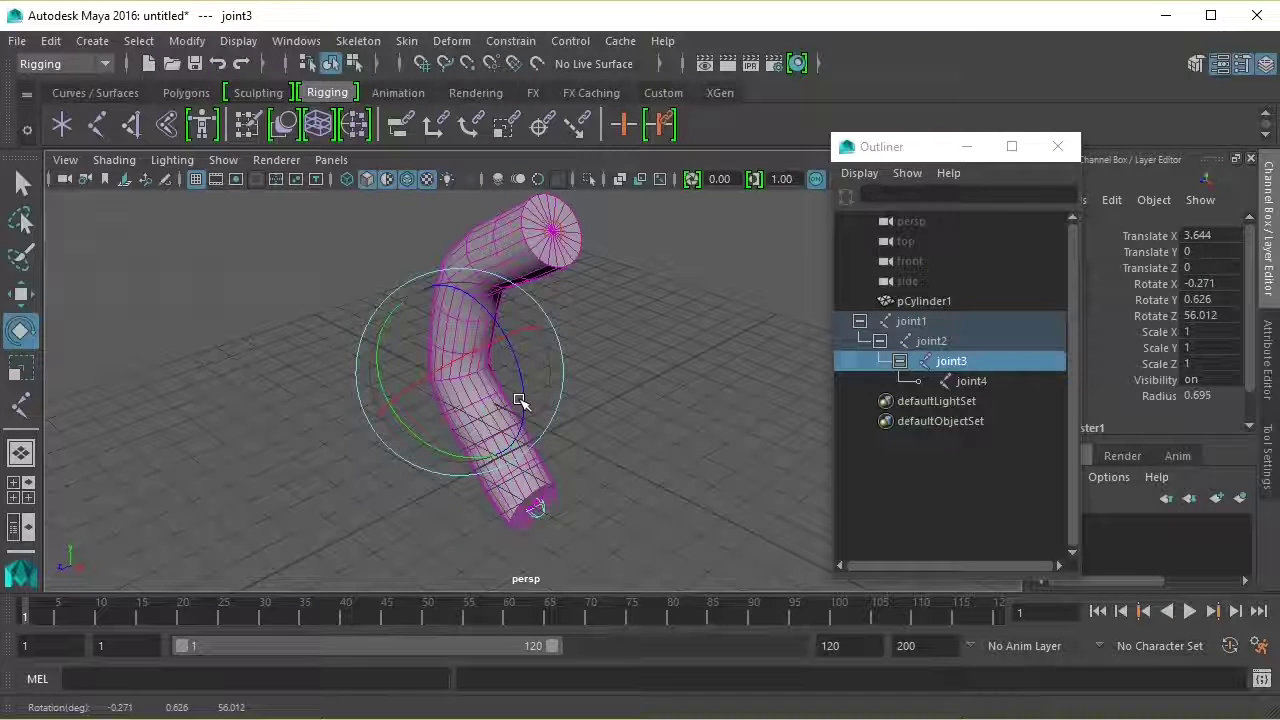
left_click(941, 384)
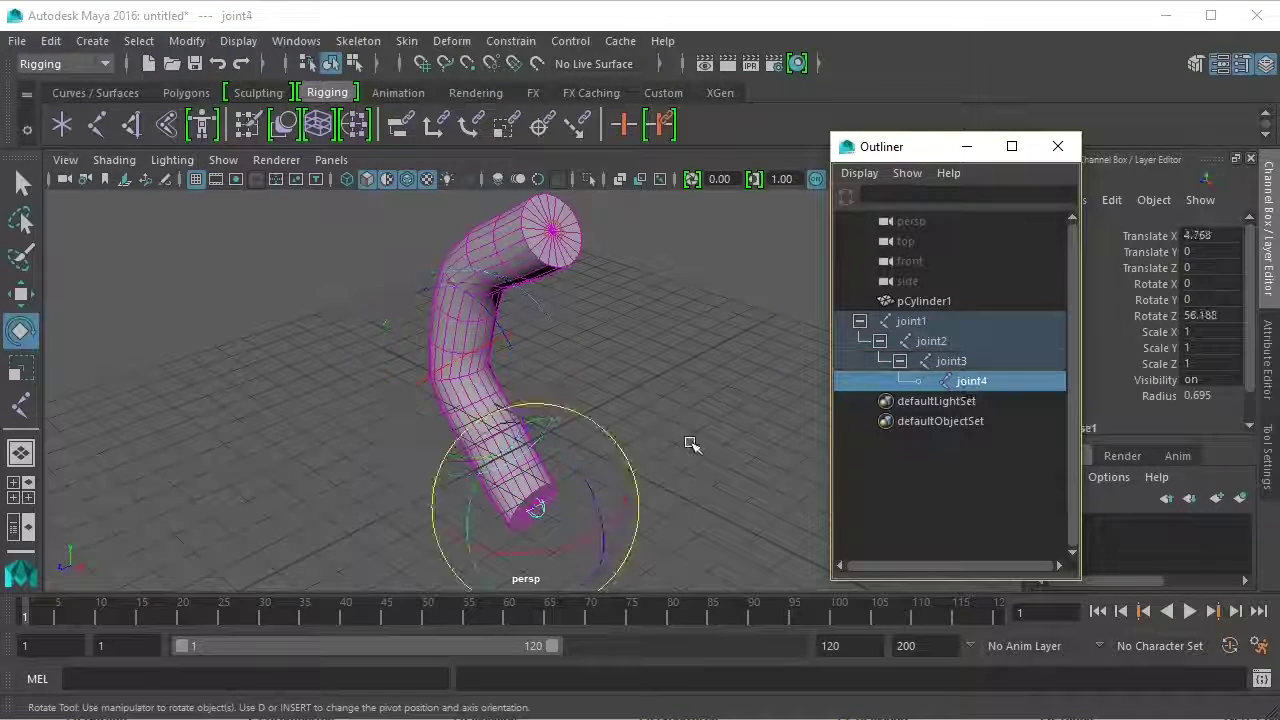
left_click_drag(594, 508, 590, 482)
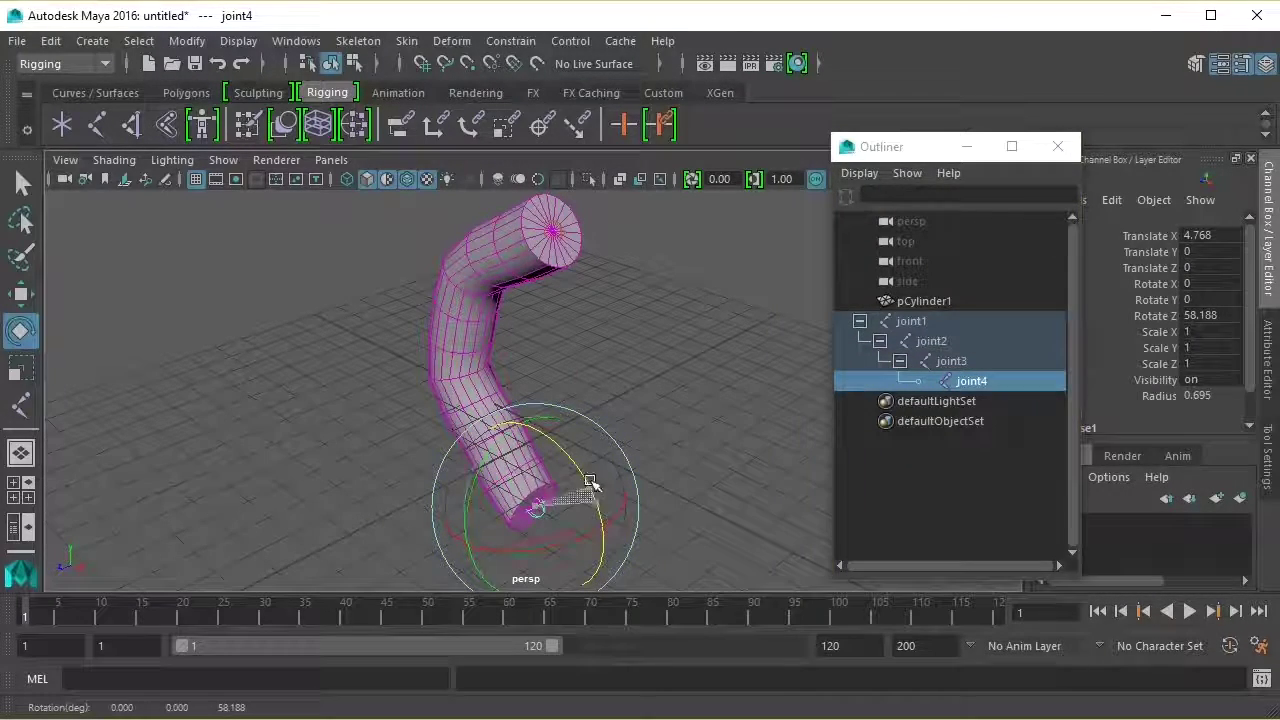
Step: Move joint4, joint3 and joint2 to reshape the bend, joint2 ending at Translate X 4.036, Y 0.241
left_click(20, 293)
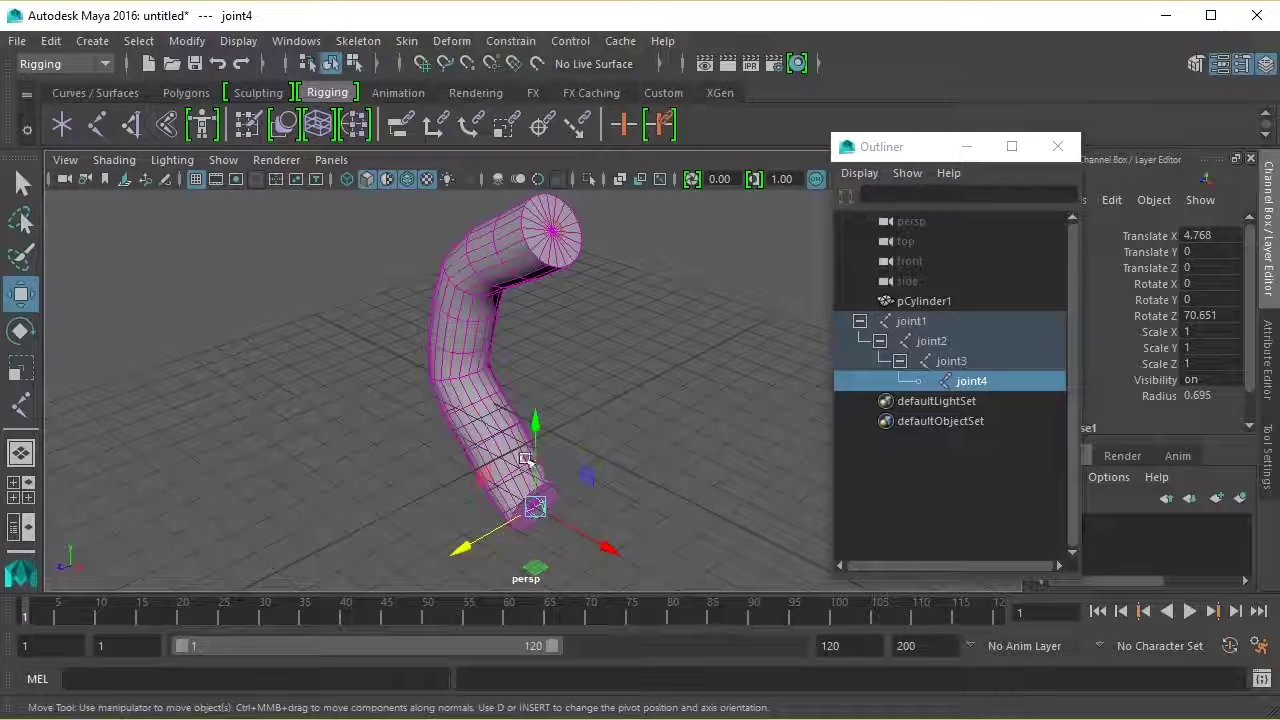
left_click_drag(538, 453, 541, 418)
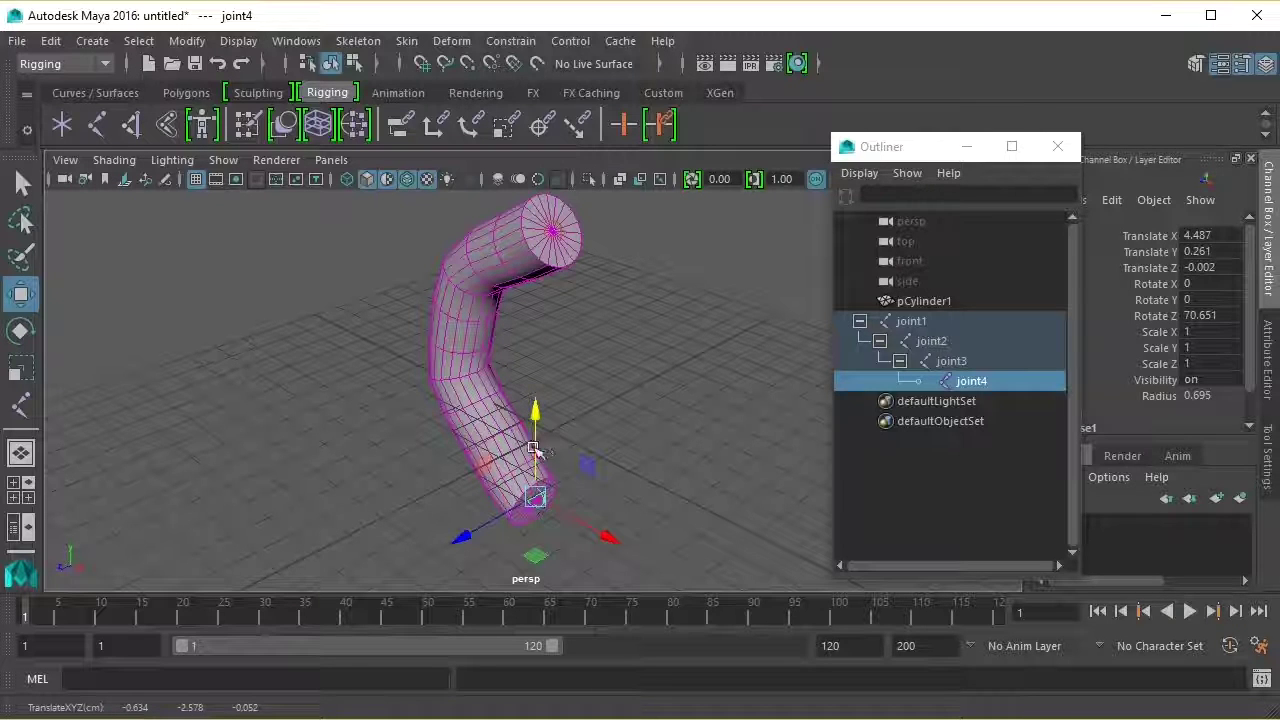
left_click(951, 361)
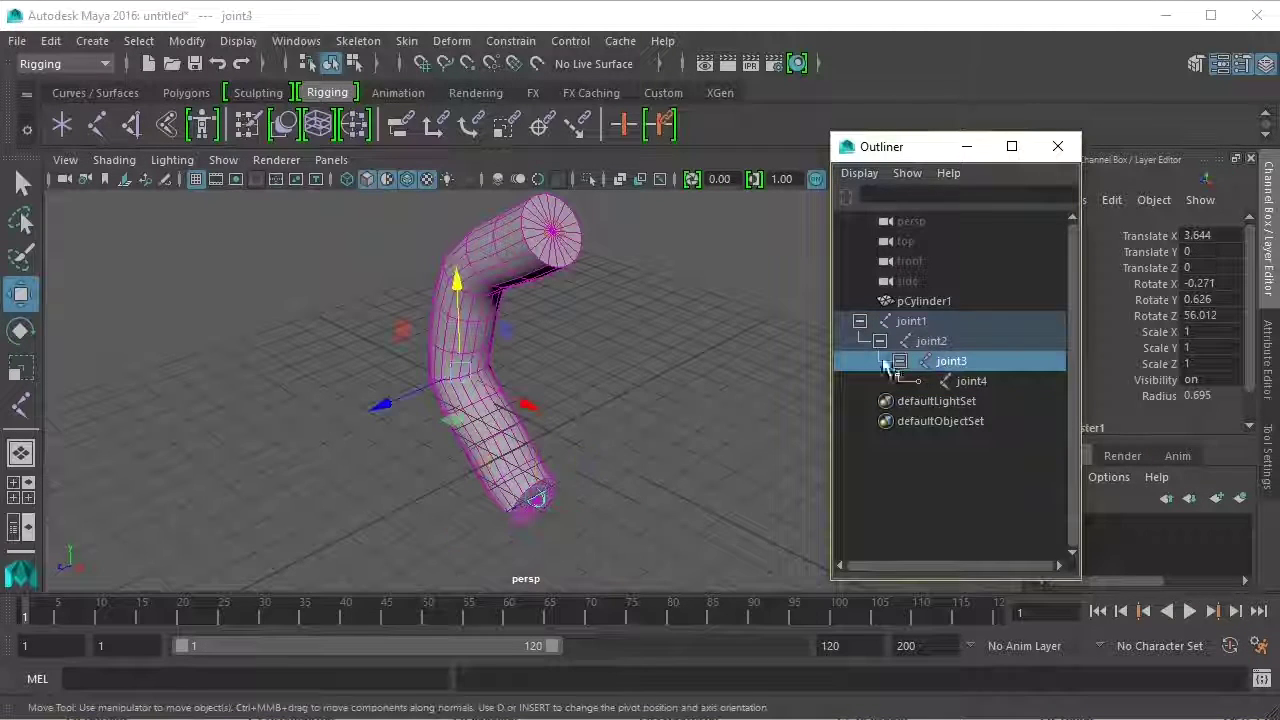
left_click_drag(491, 394, 481, 366)
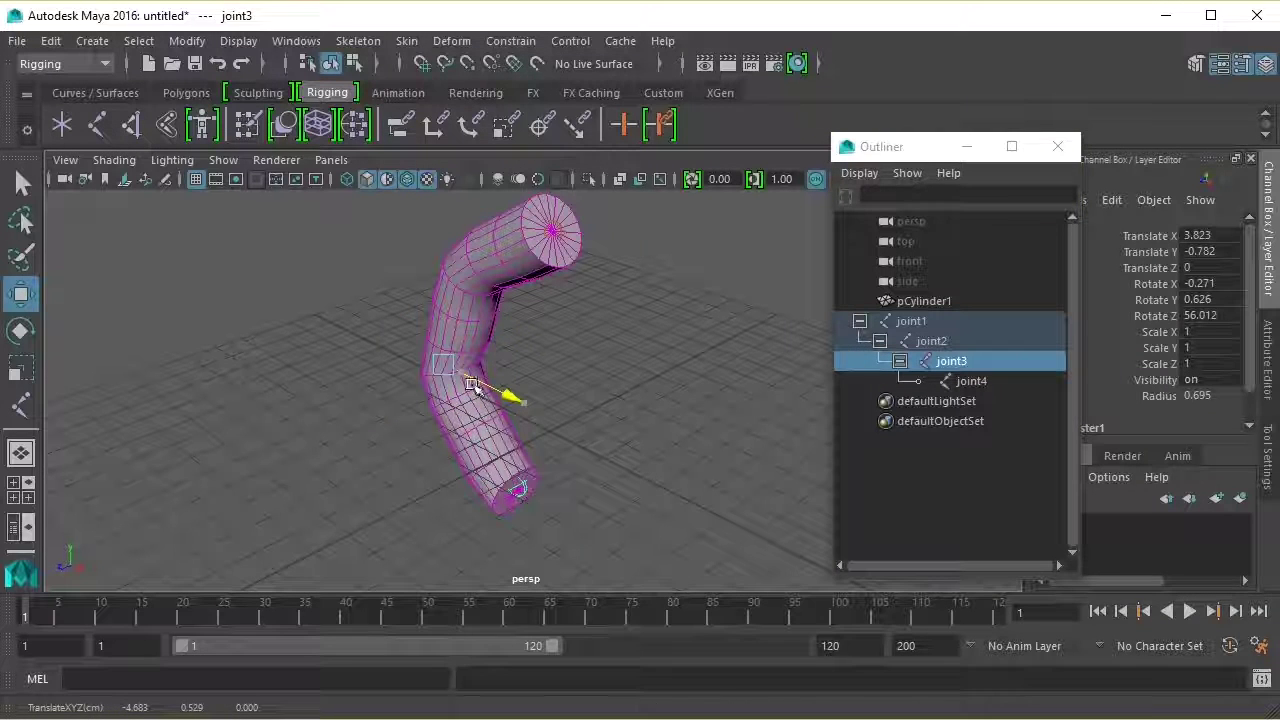
left_click(552, 232)
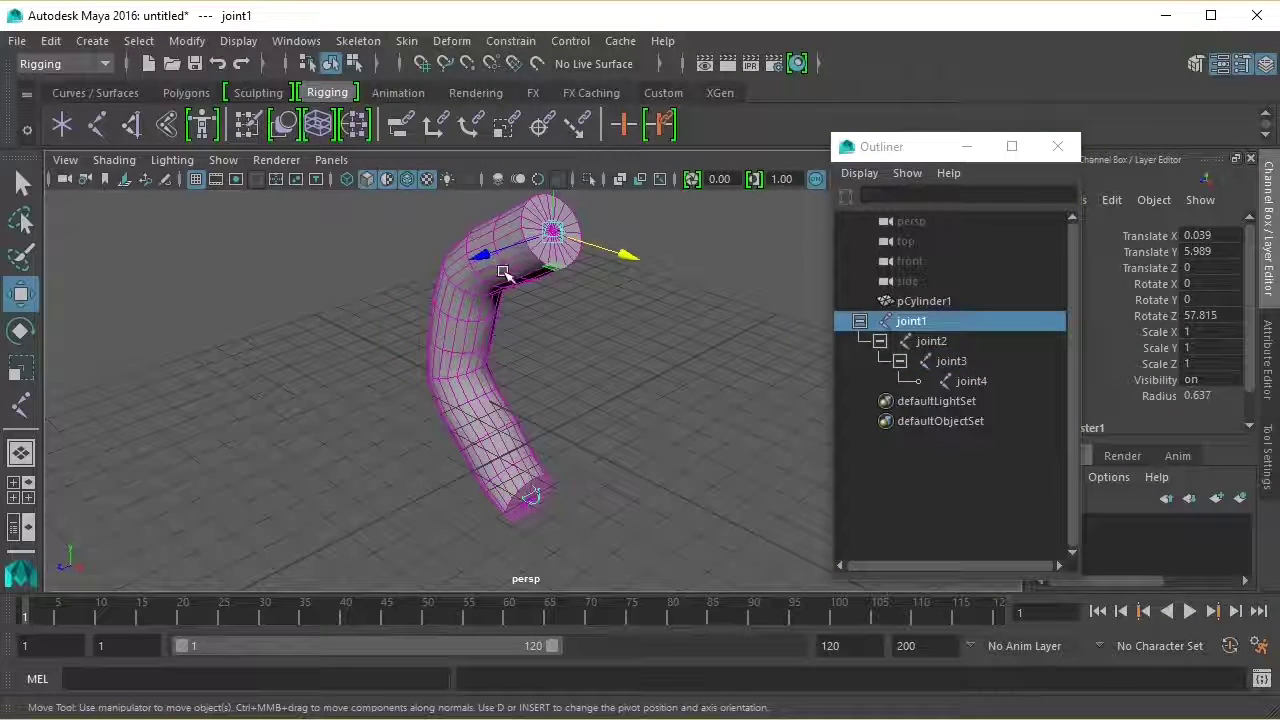
left_click(933, 342)
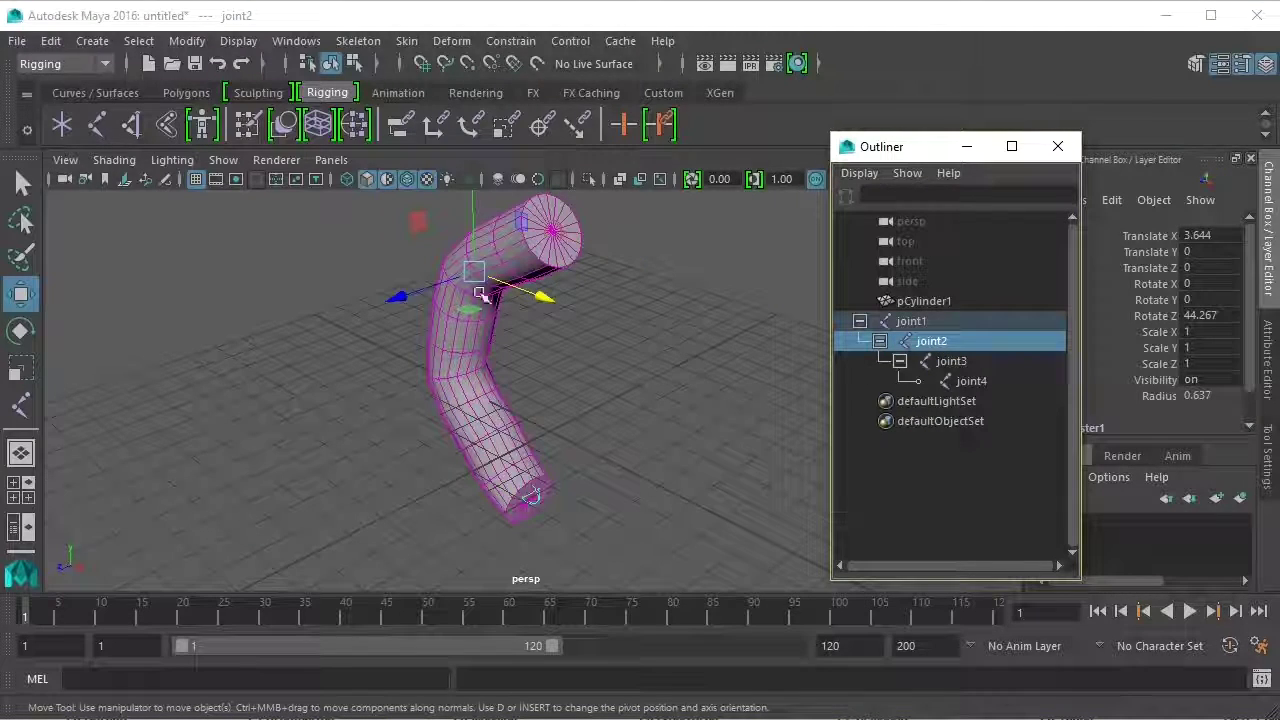
mouse_move(488, 276)
left_mouse_down()
mouse_move(566, 308)
mouse_move(481, 292)
left_mouse_up()
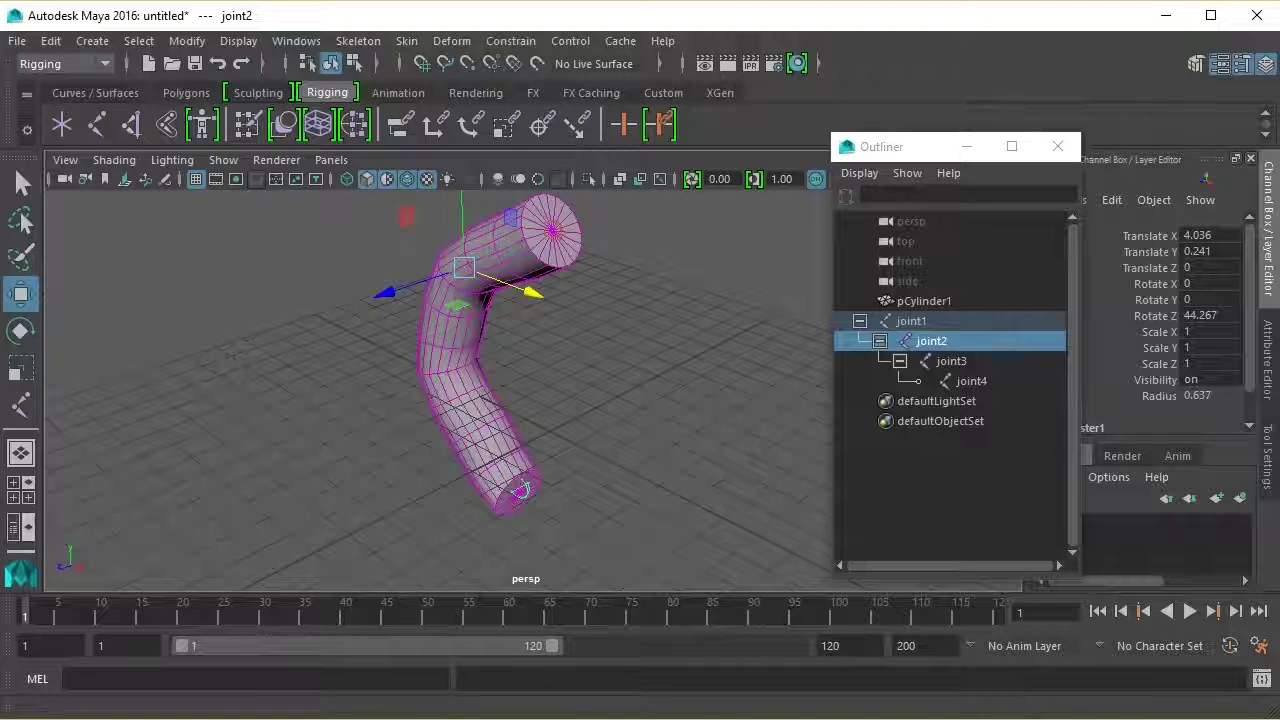
Step: Switch back to the Select tool with joint1, the chain root, selected
key("e")
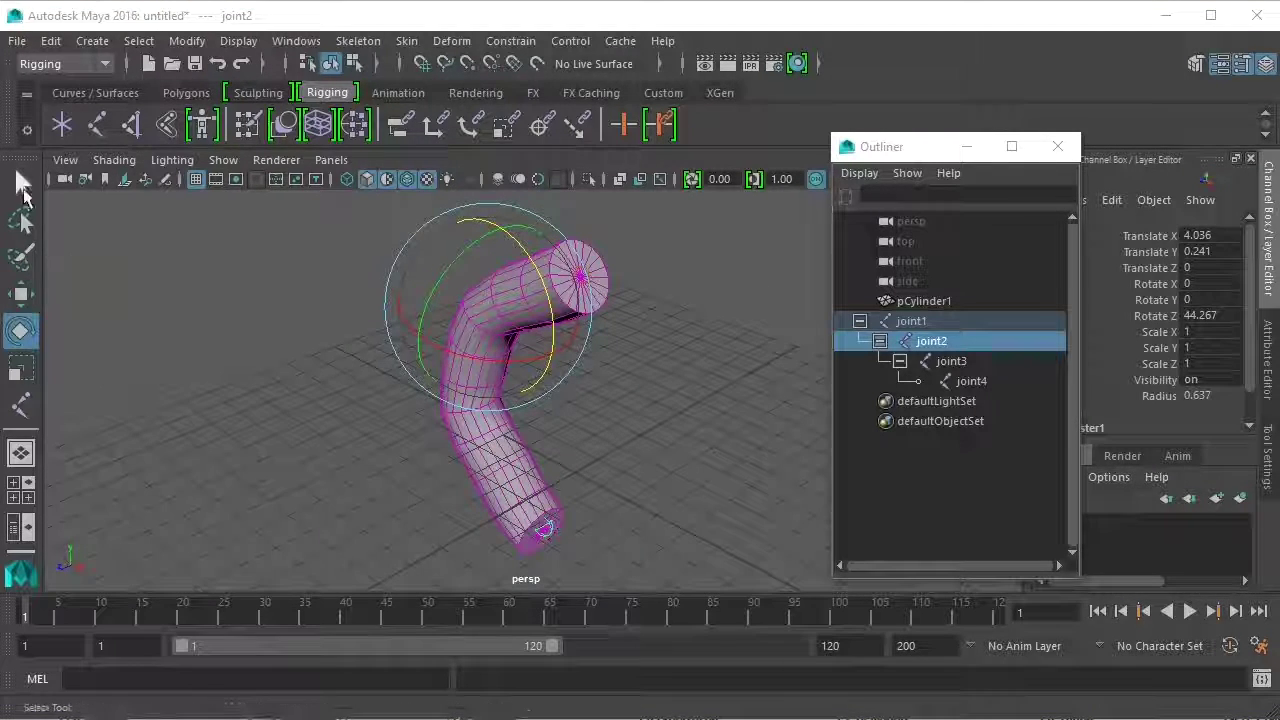
left_click(22, 186)
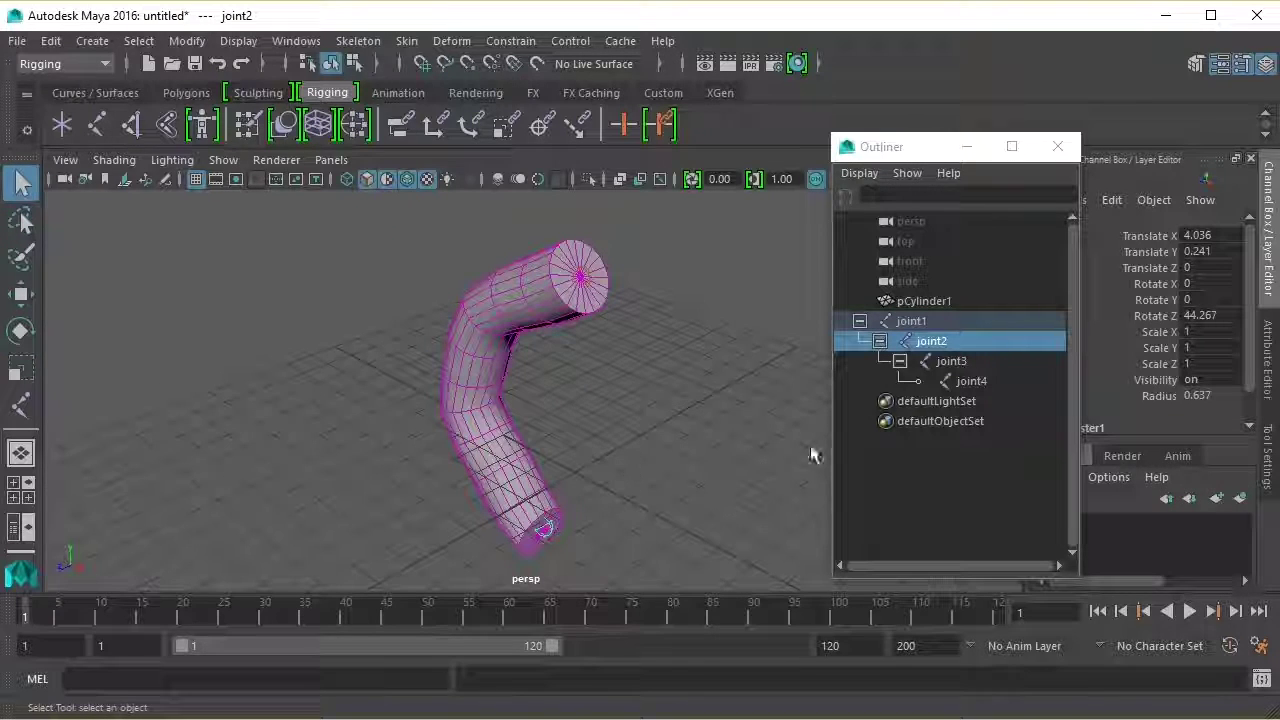
left_click(898, 321)
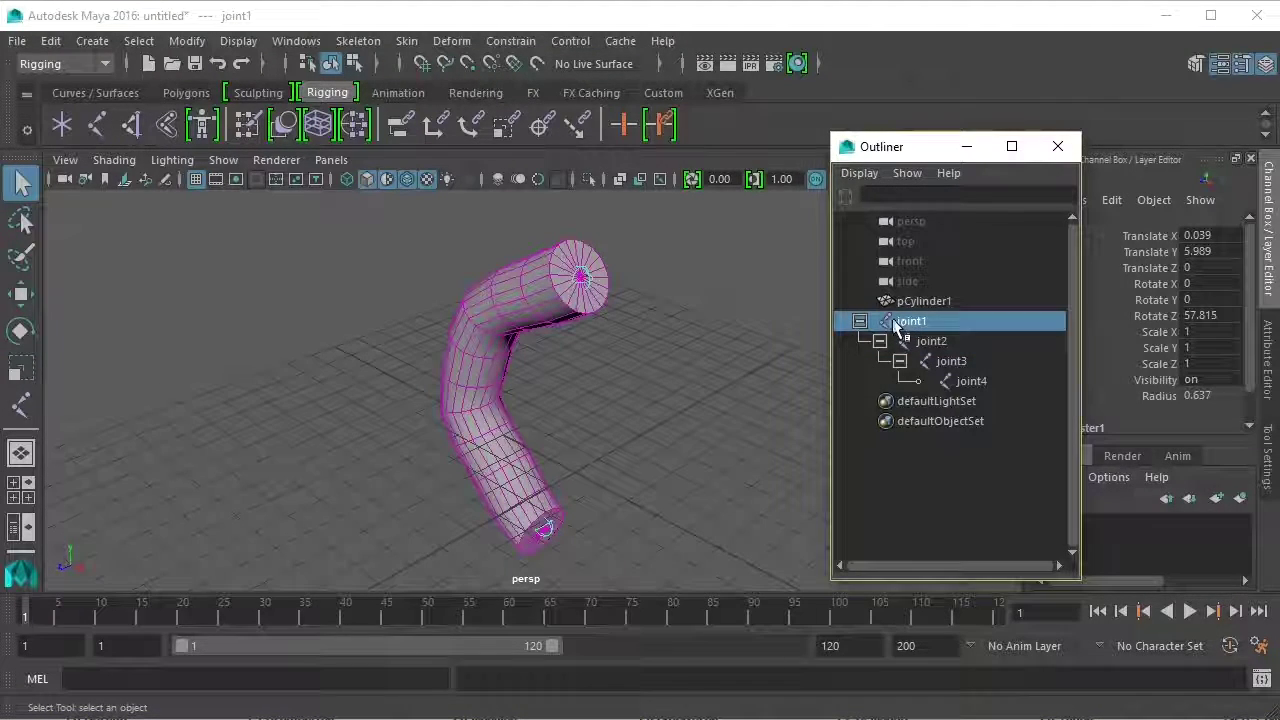
Step: Apply Skin > Go to Bind Pose to straighten the cylinder, then turn X-Ray on to reveal the joints
left_click(405, 45)
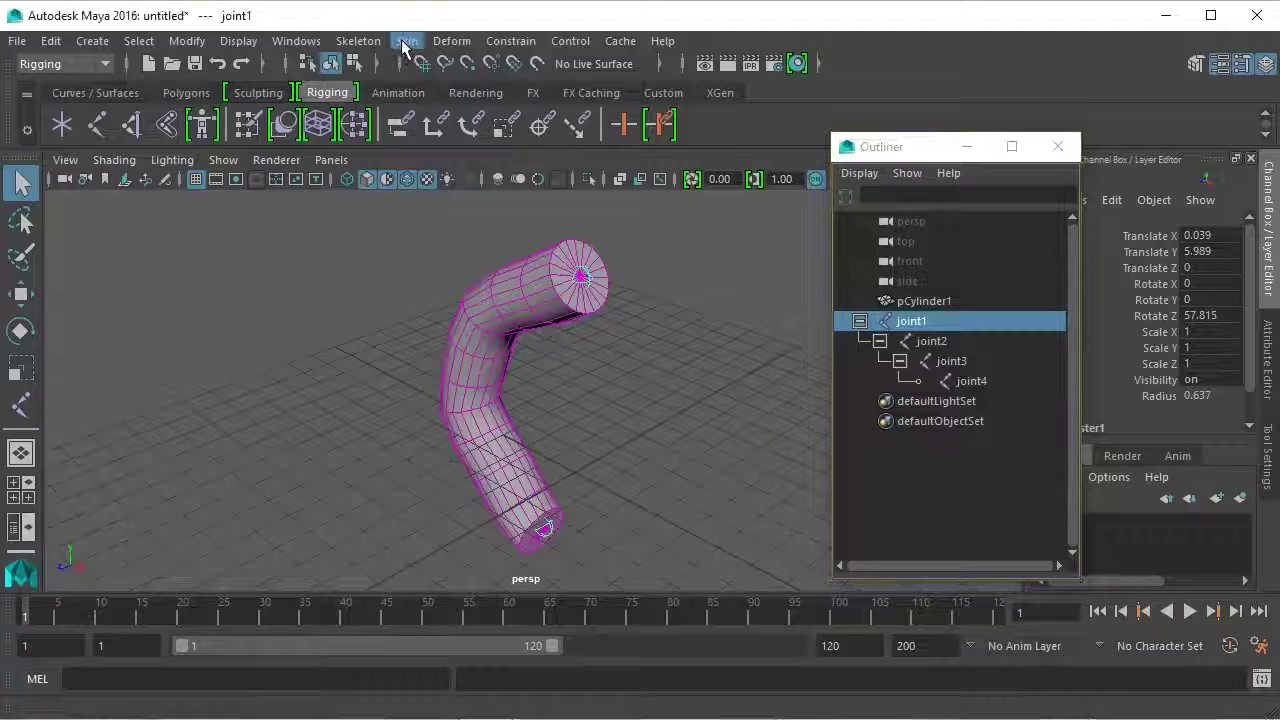
left_click(470, 150)
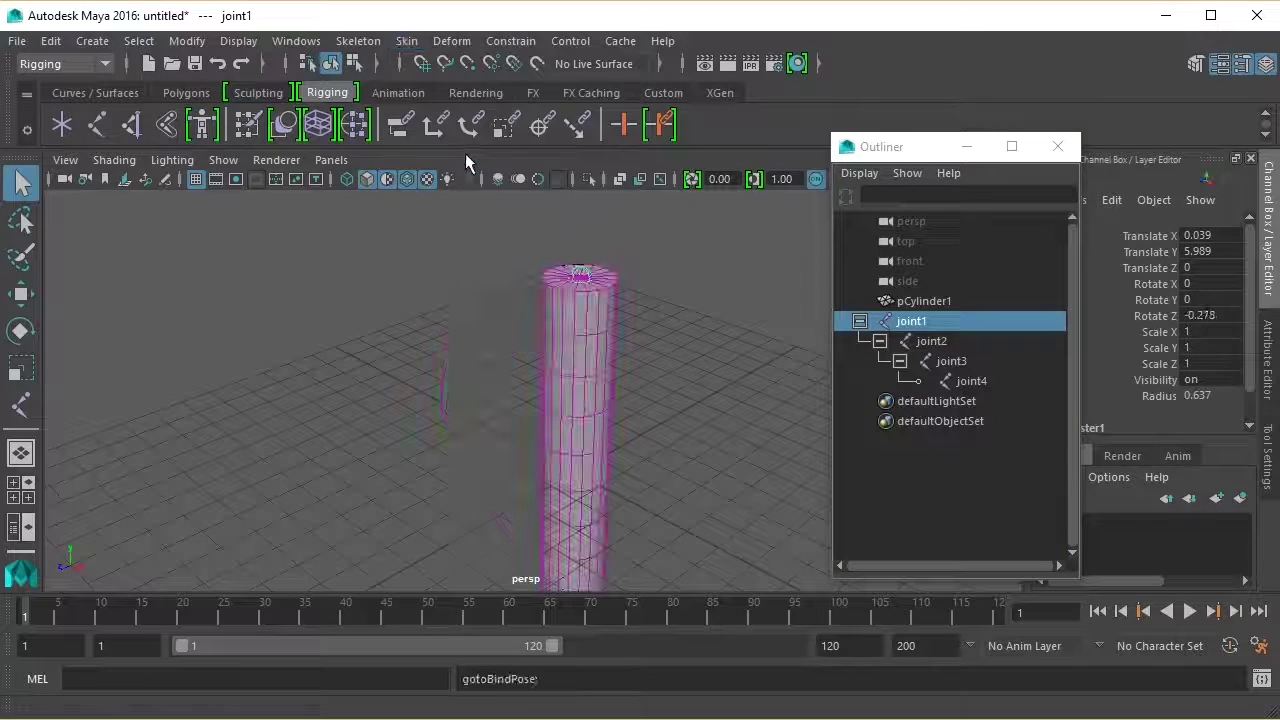
scroll(517, 354, "down", 2)
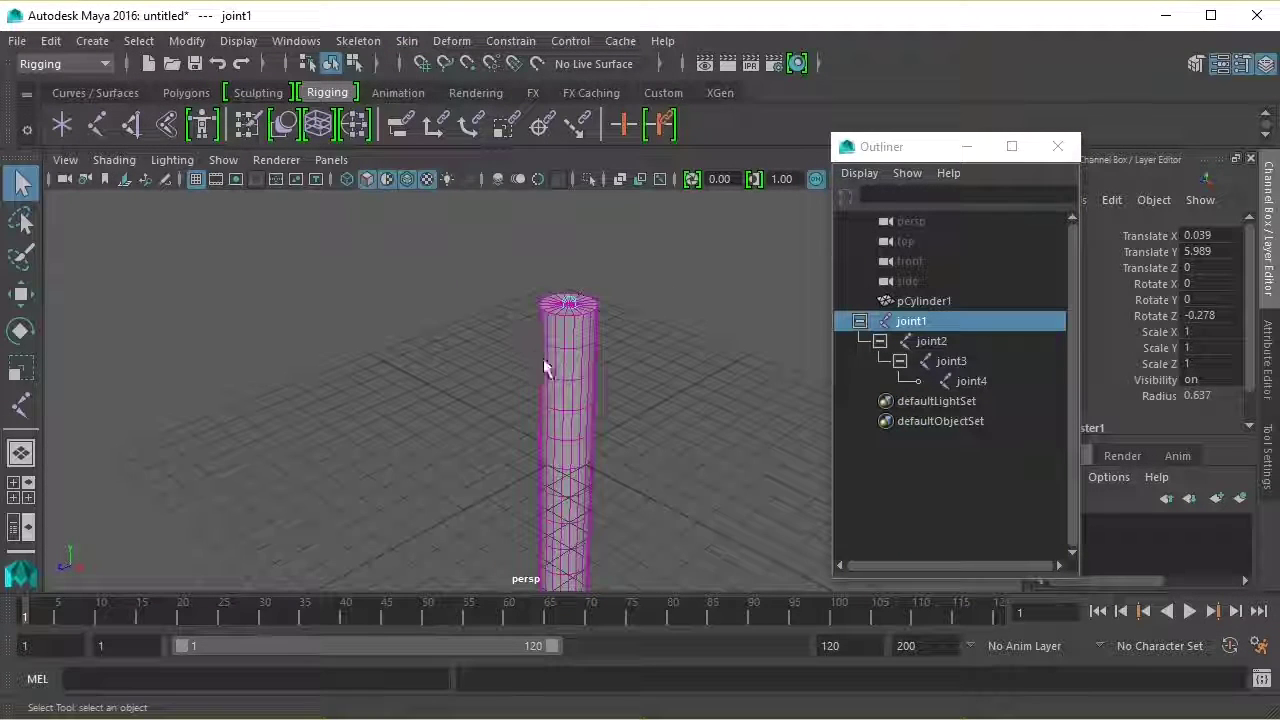
left_click_drag(652, 387, 657, 320, "alt")
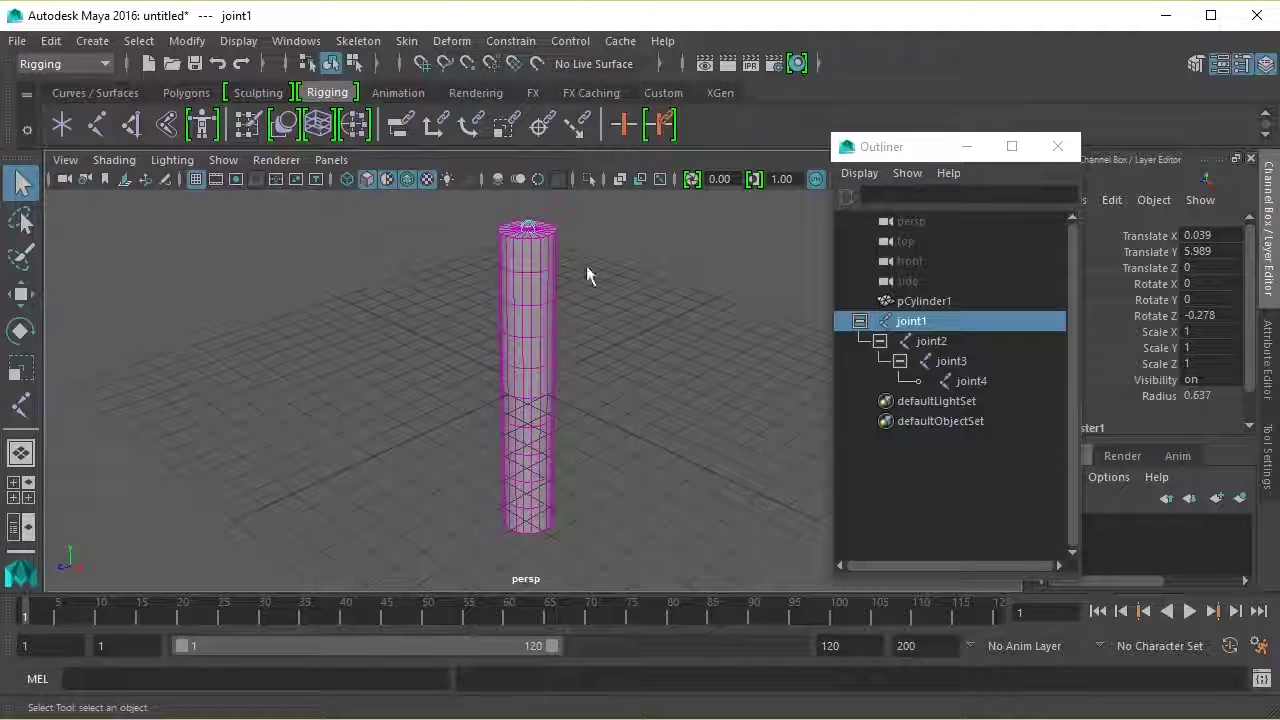
left_click(622, 180)
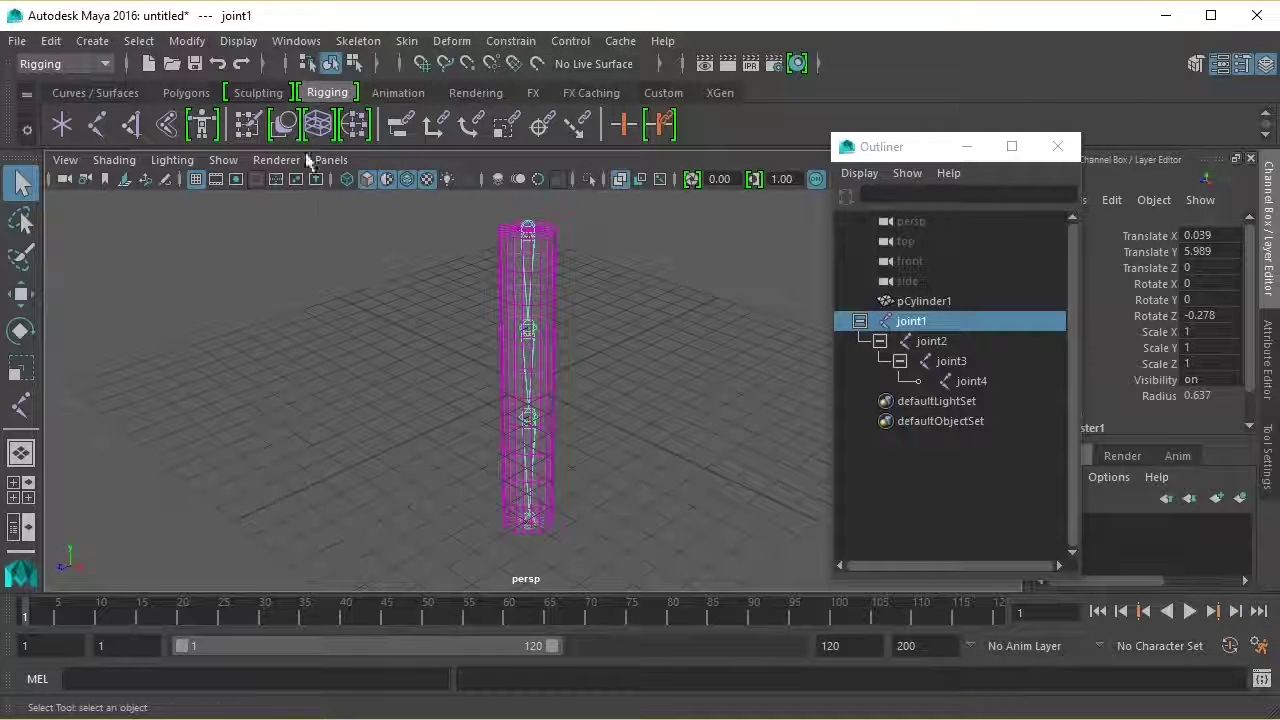
left_click(408, 42)
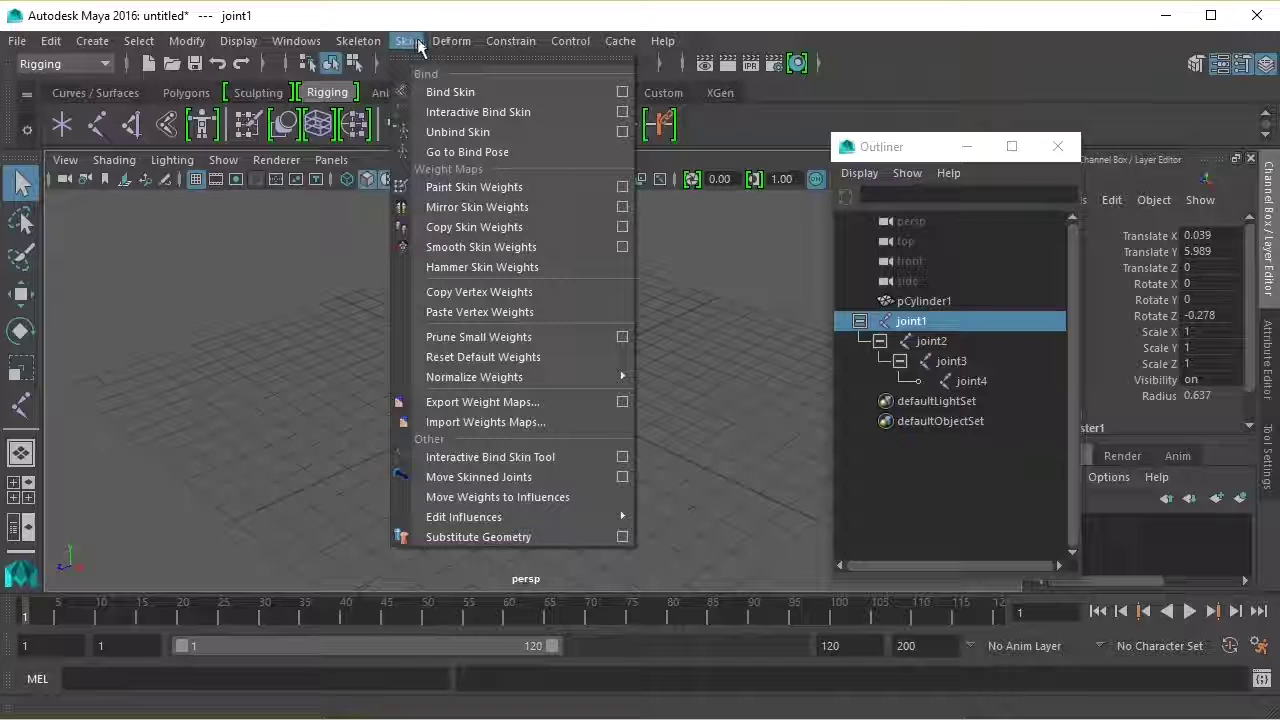
mouse_move(358, 41)
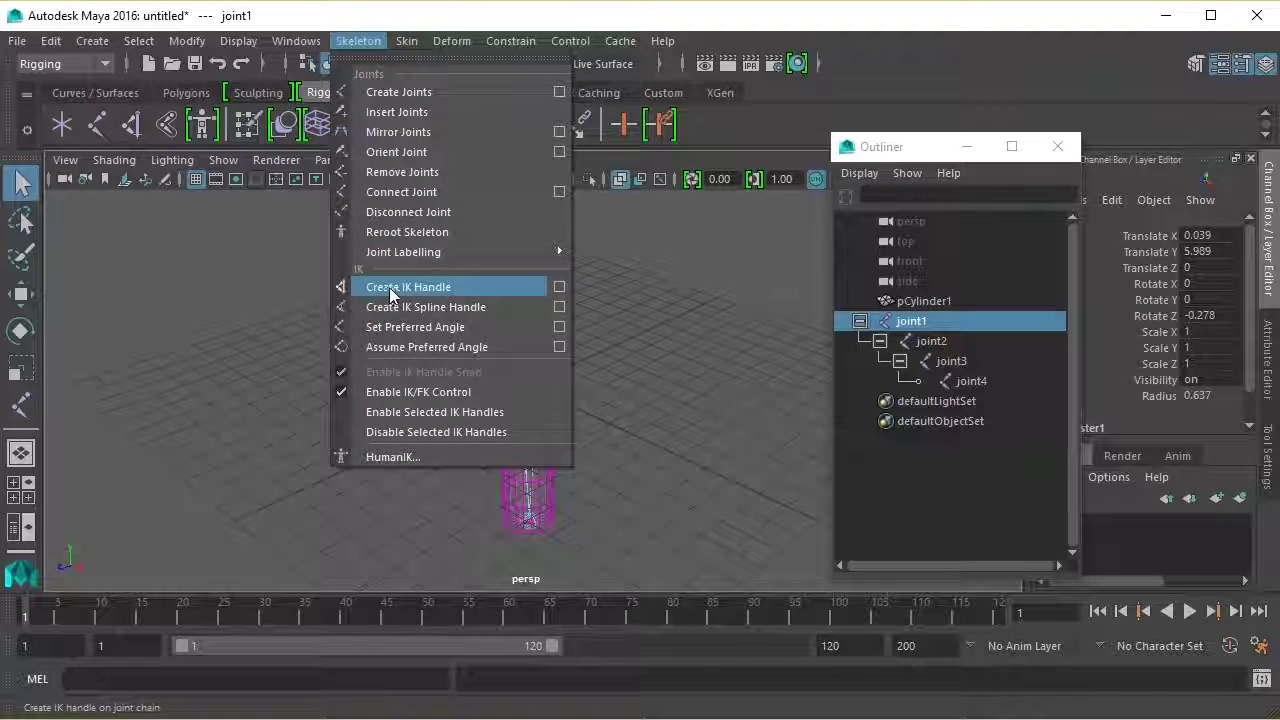
Step: Create ikHandle1 running from joint1 to joint4 with Skeleton > Create IK Handle
left_click(466, 287)
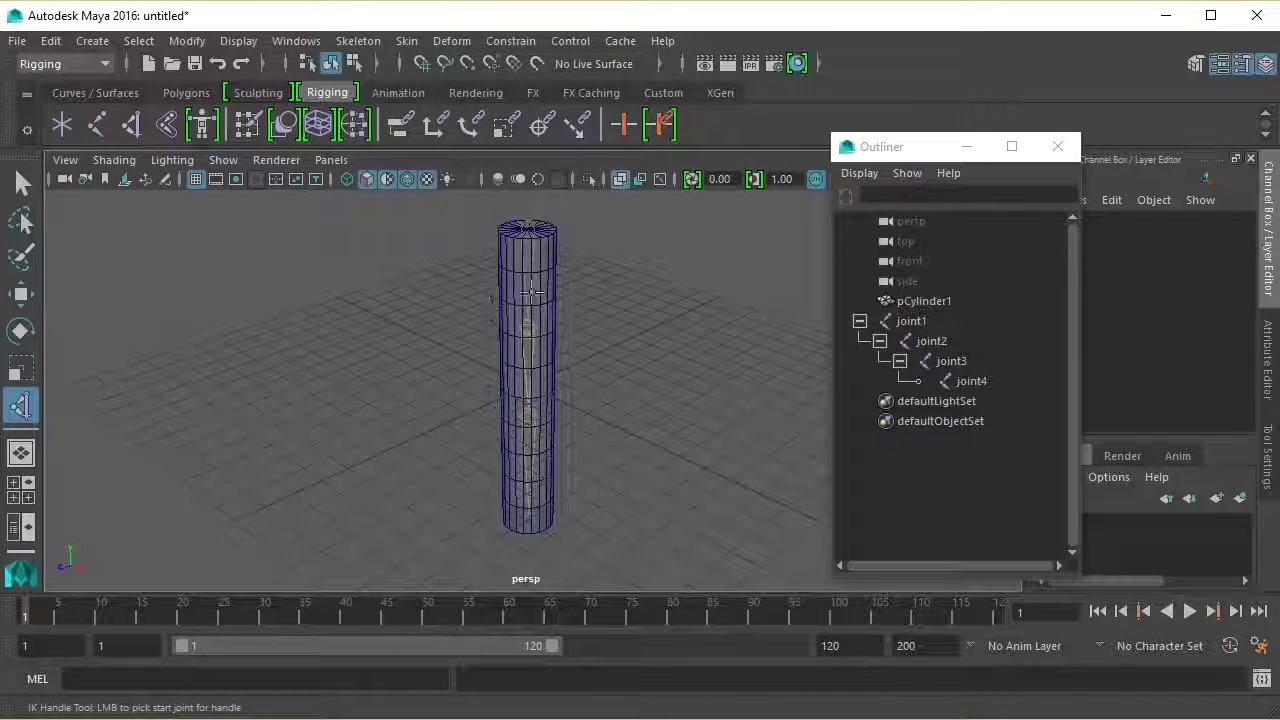
left_click(527, 231)
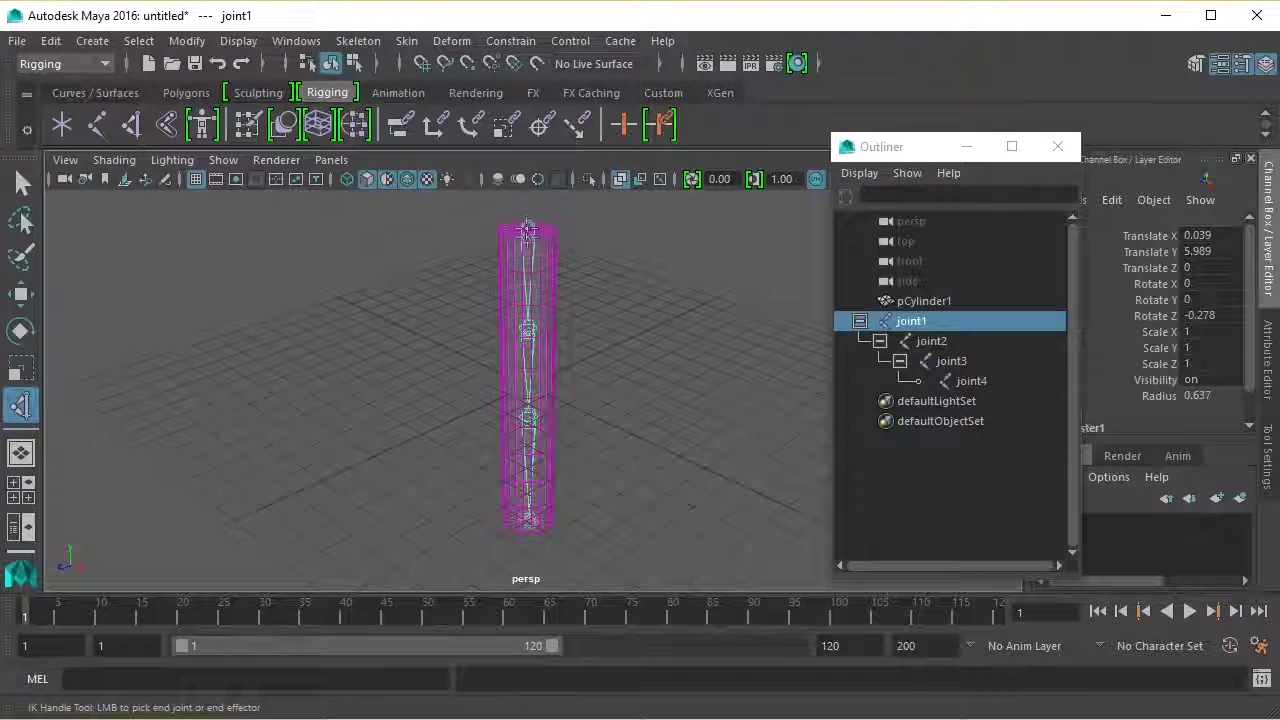
left_click(531, 521)
key("q")
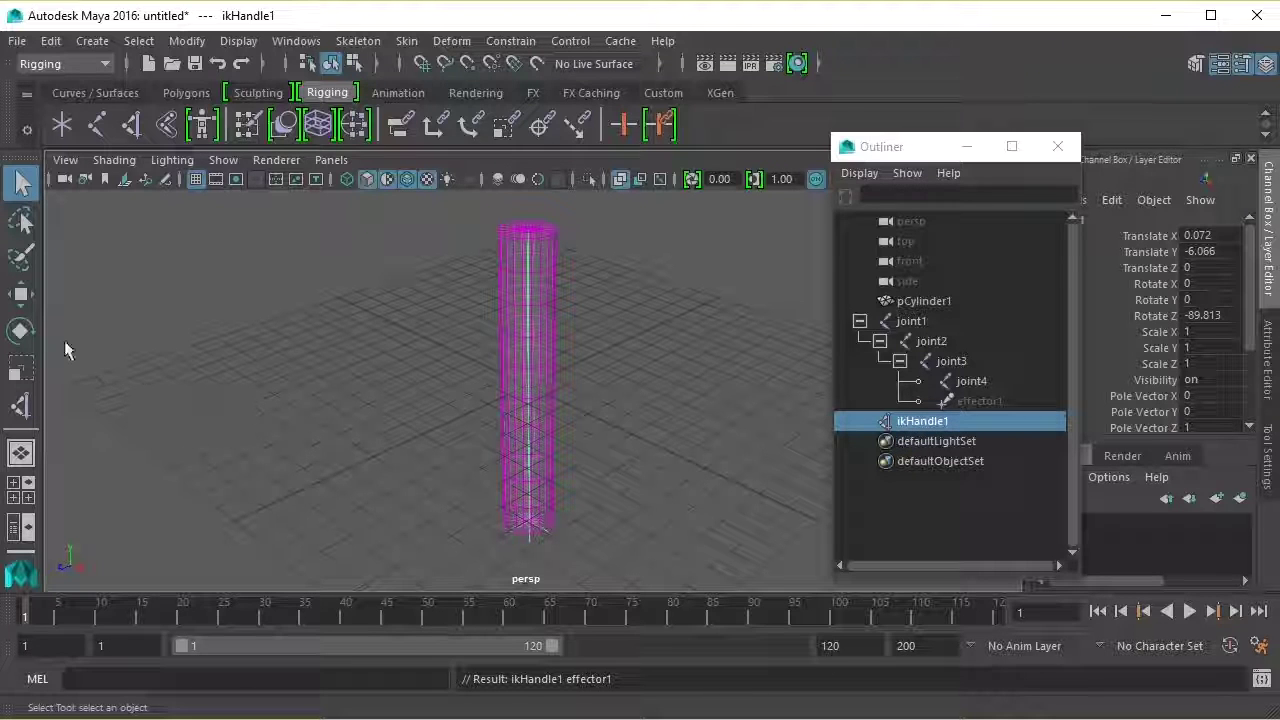
left_click(23, 293)
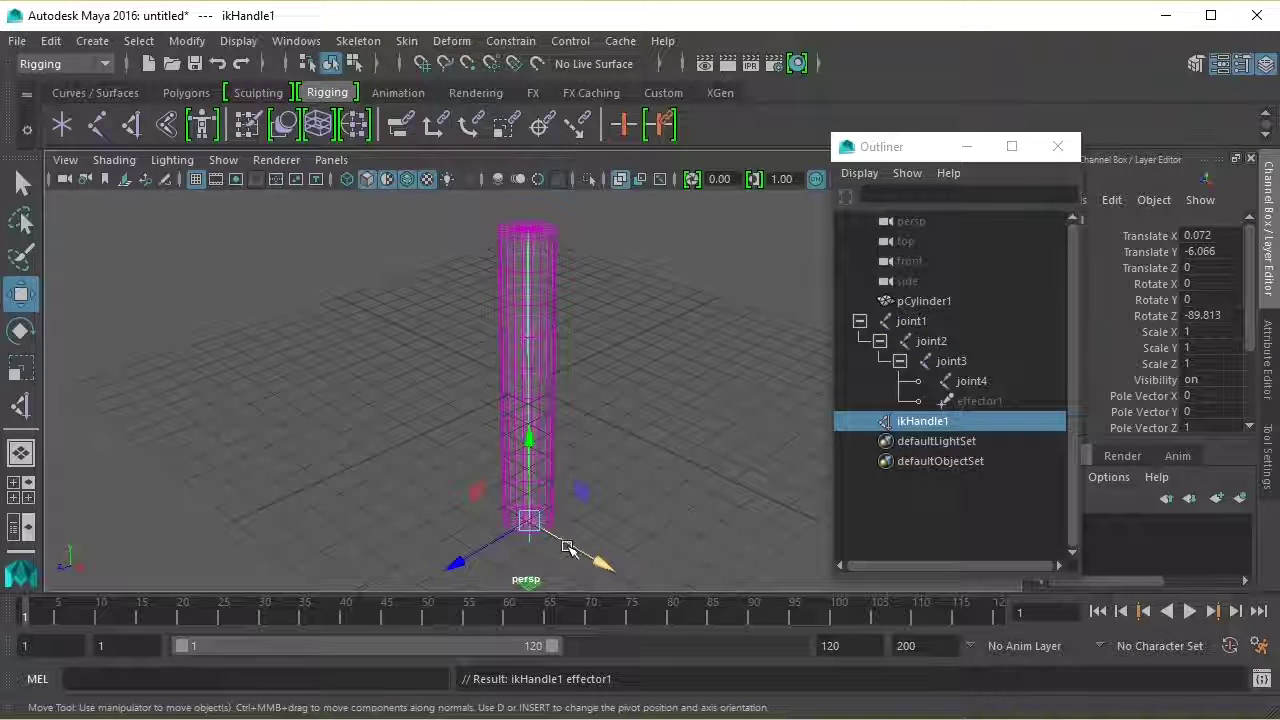
Step: Drag ikHandle1 to Translate X -0.256, Y -5.384 and shift joint3 and joint2 to adjust the bend
mouse_move(563, 550)
left_mouse_down()
mouse_move(564, 537)
mouse_move(581, 544)
left_mouse_up()
mouse_move(523, 457)
left_mouse_down()
mouse_move(523, 314)
mouse_move(520, 440)
left_mouse_up()
left_click(497, 393)
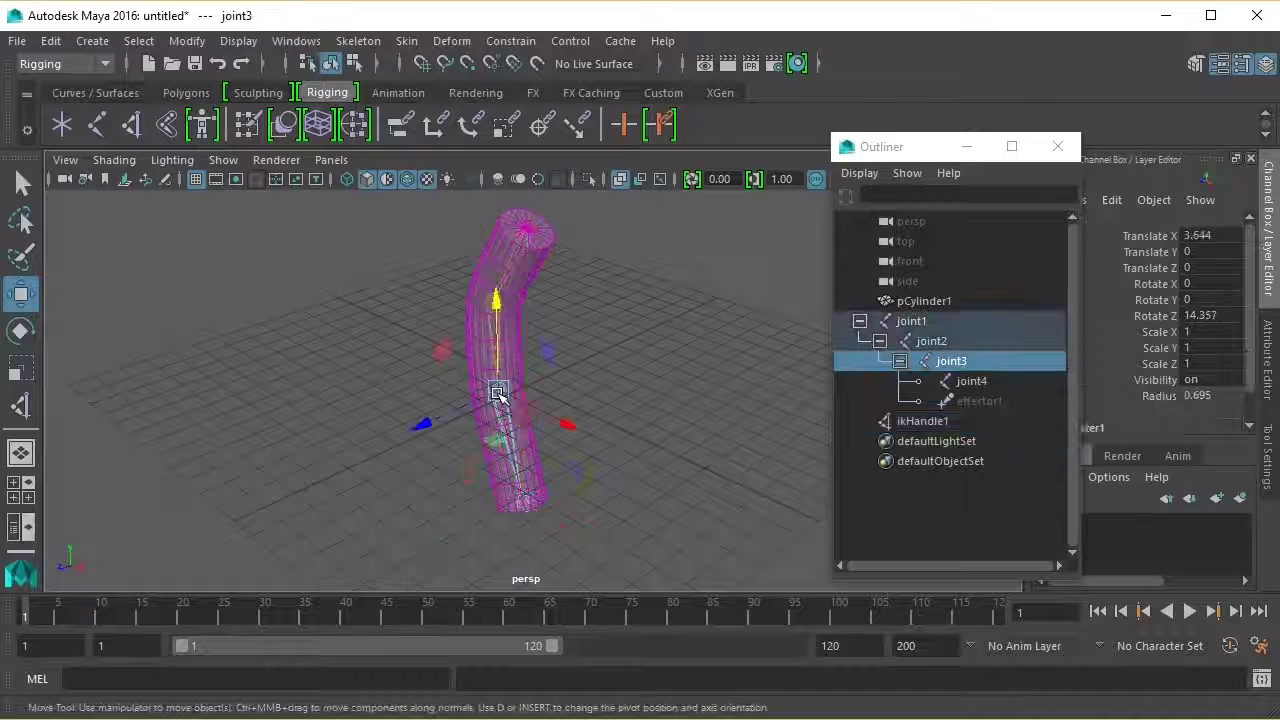
mouse_move(505, 397)
left_mouse_down()
mouse_move(557, 423)
mouse_move(520, 400)
left_mouse_up()
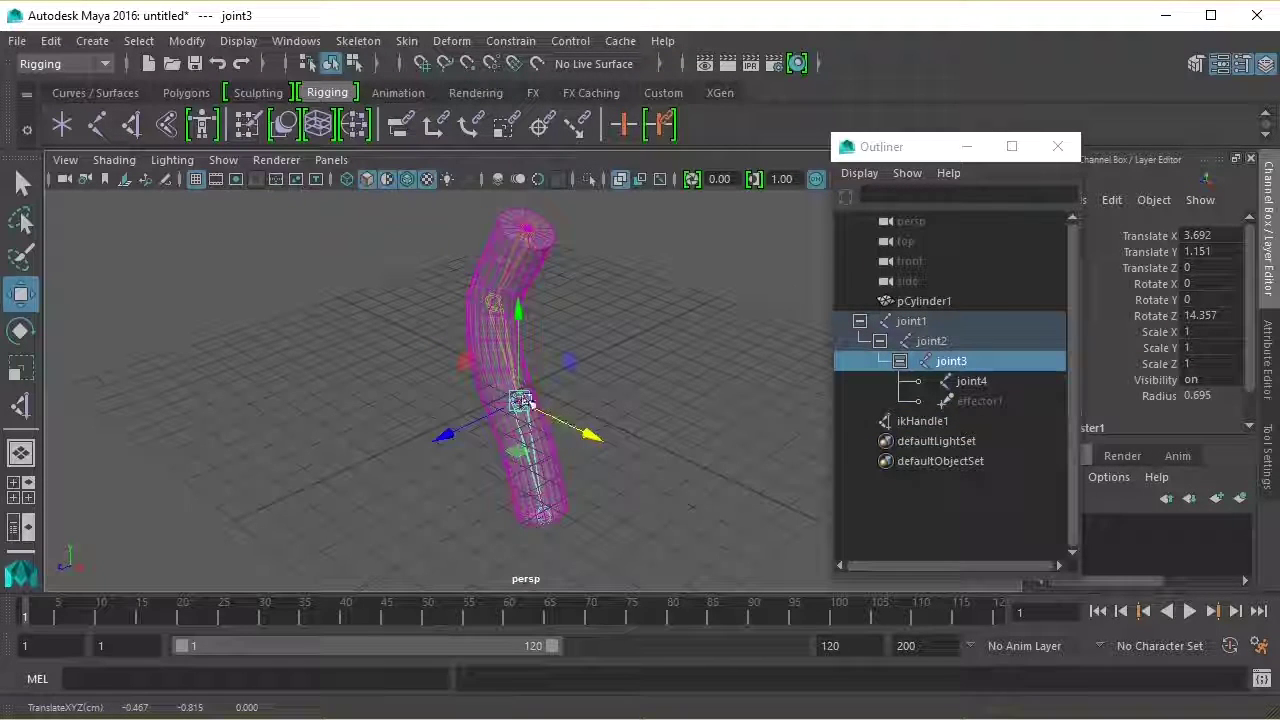
left_click(488, 304)
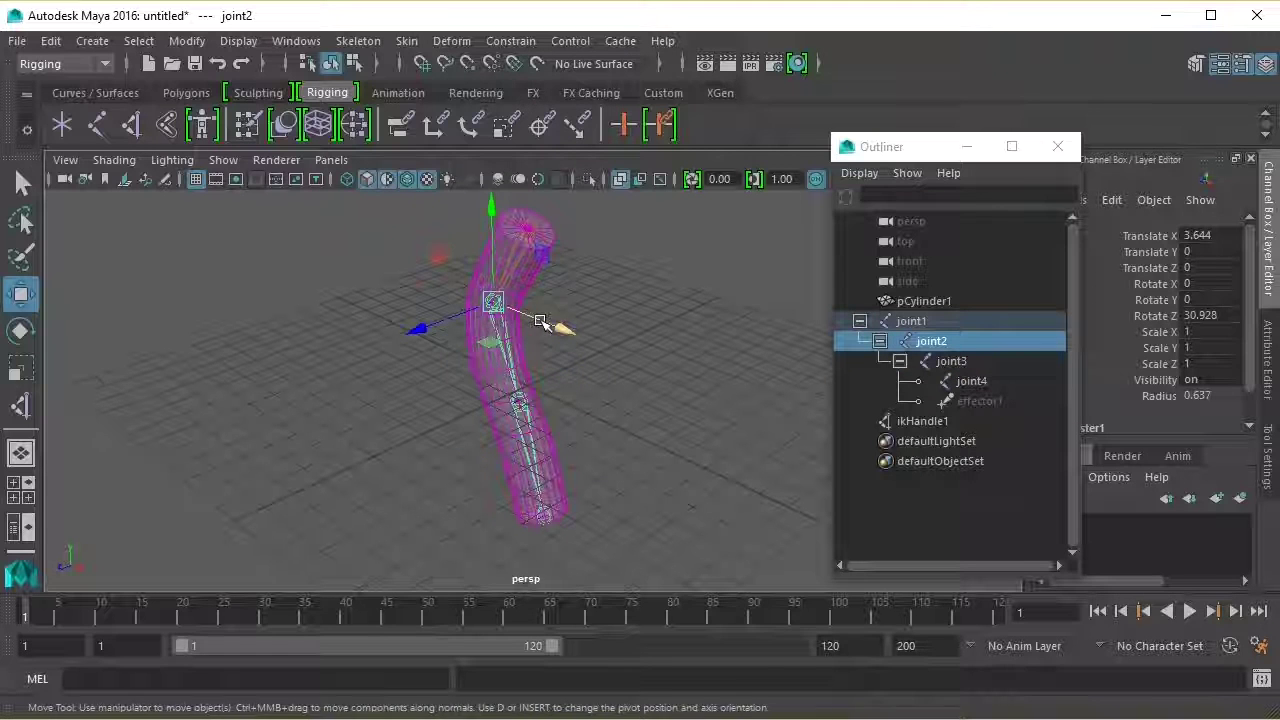
left_click_drag(507, 307, 545, 328)
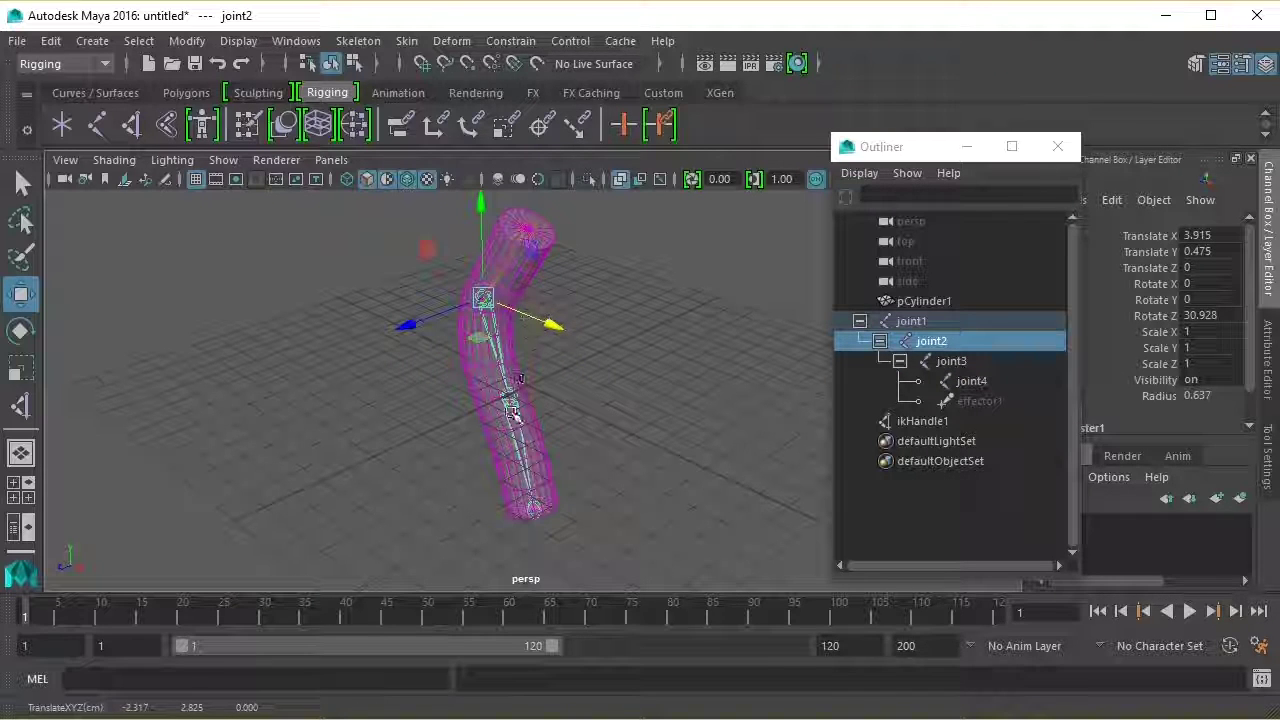
left_click(914, 423)
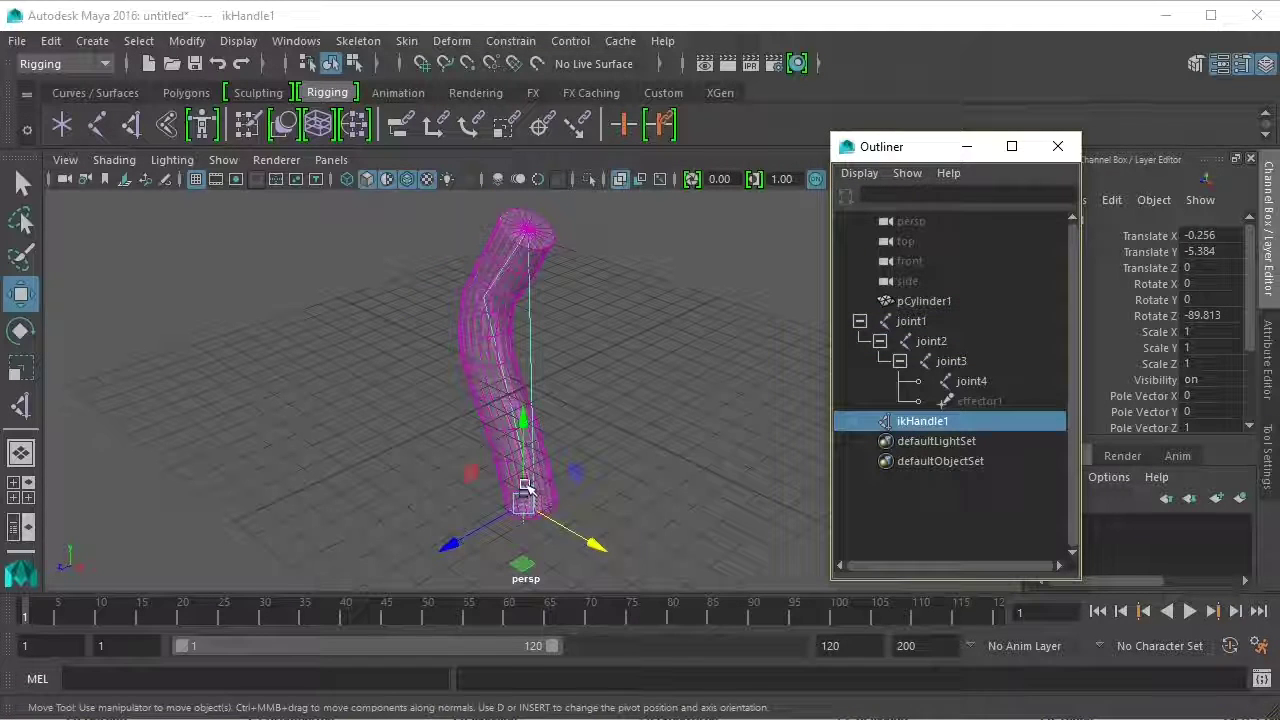
Step: Move ikHandle1, joint3 and joint2 in turn, leaving joint2 at X 0.9, Y -0.081 and ikHandle1 at Y -3.023
left_click_drag(527, 495, 533, 452)
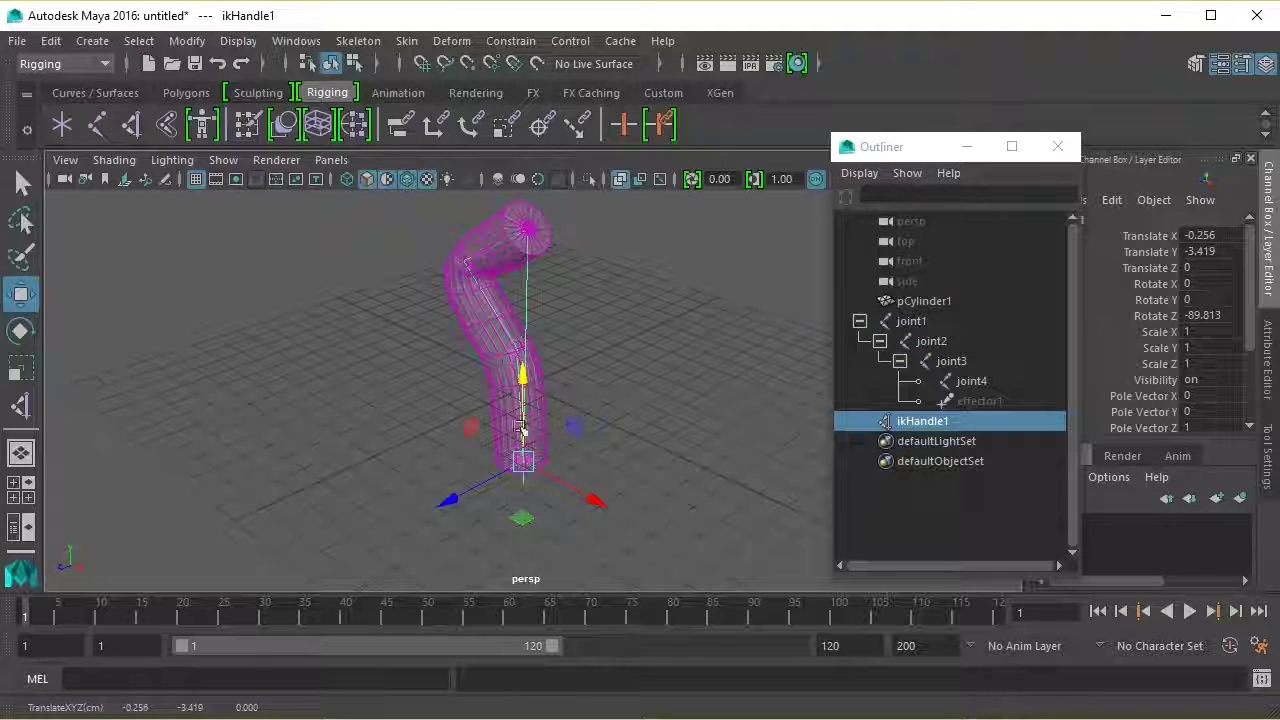
left_click(516, 348)
mouse_move(572, 370)
left_mouse_down()
mouse_move(478, 335)
mouse_move(586, 380)
mouse_move(562, 380)
left_mouse_up()
left_click(460, 267)
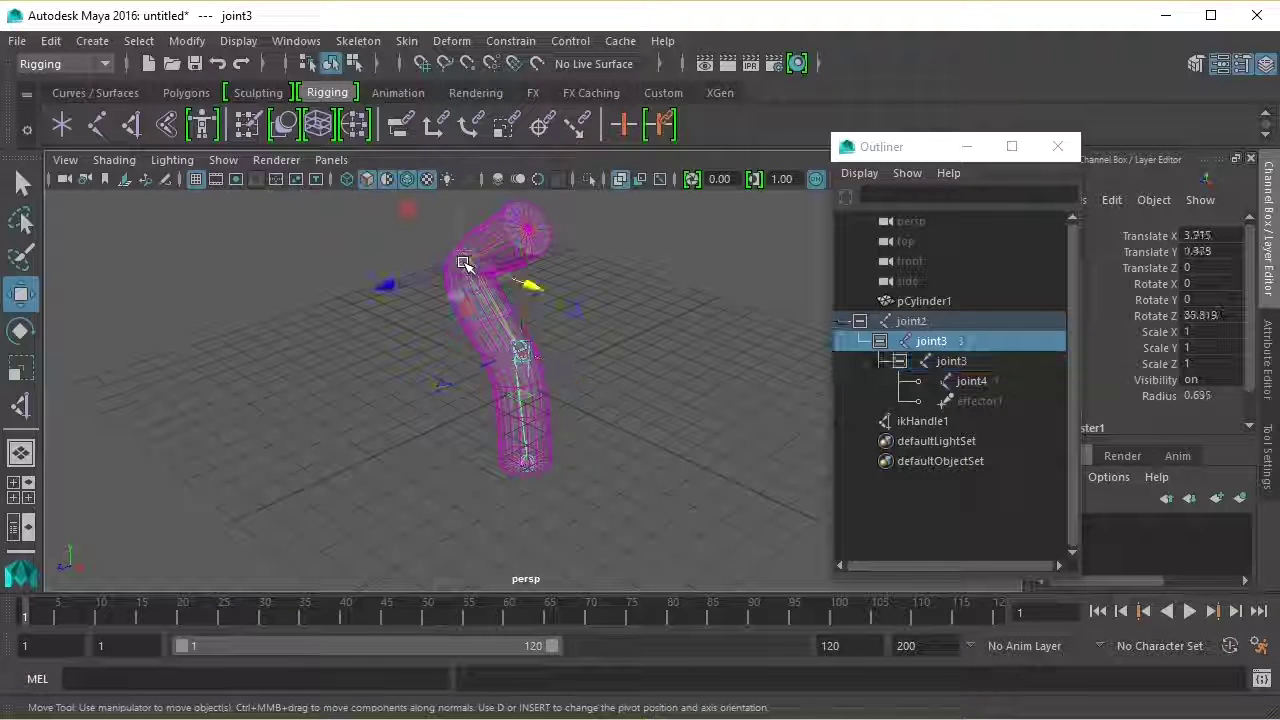
mouse_move(508, 280)
left_mouse_down()
mouse_move(640, 336)
mouse_move(597, 341)
left_mouse_up()
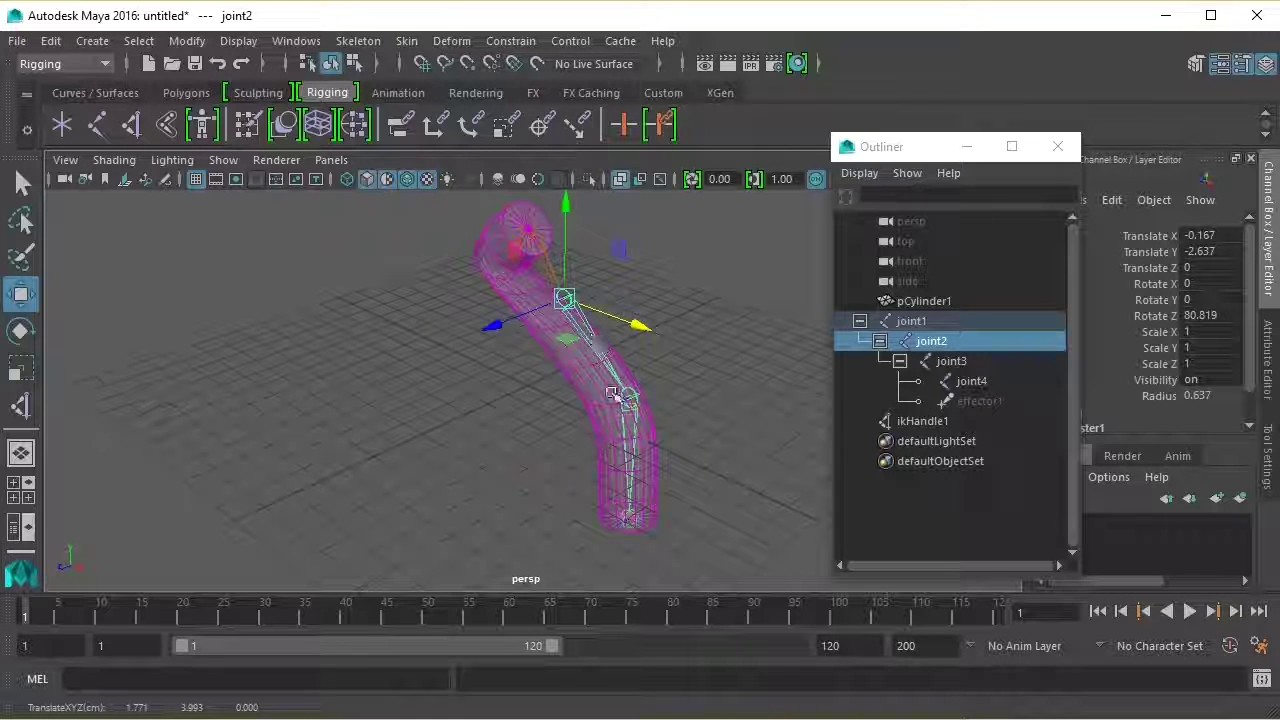
left_click(880, 423)
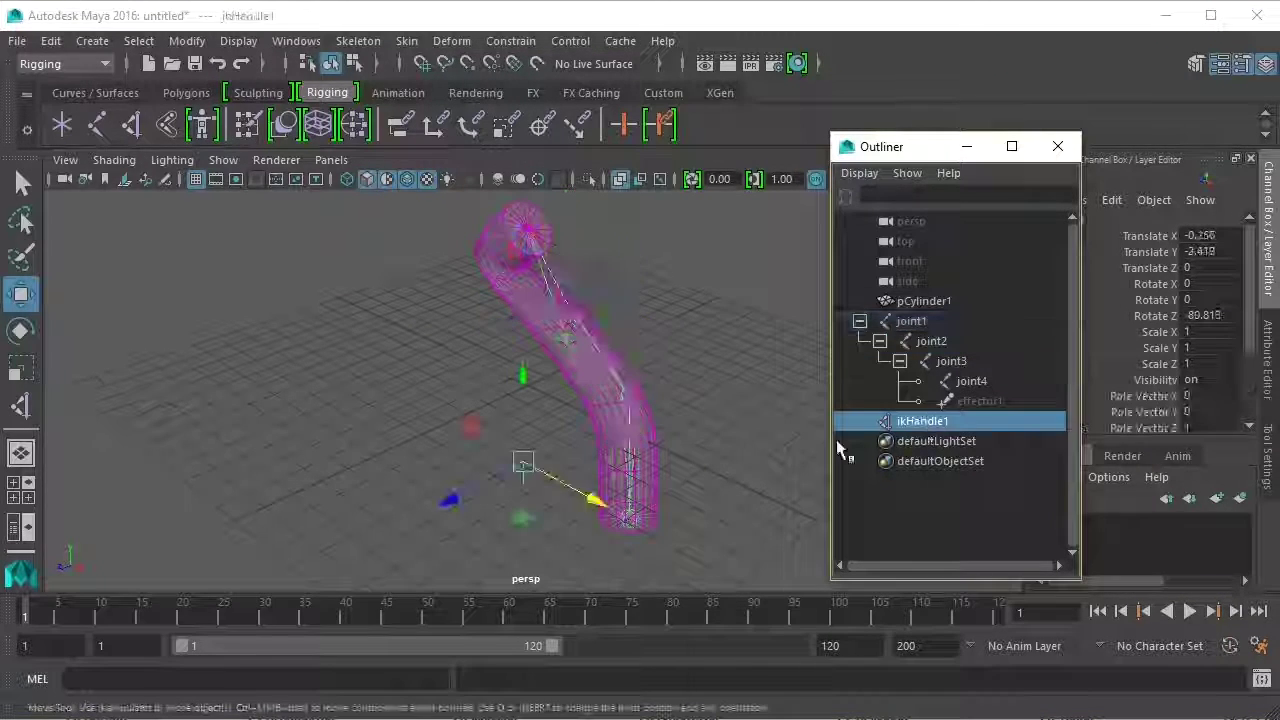
mouse_move(523, 431)
left_mouse_down()
mouse_move(526, 348)
mouse_move(533, 420)
left_mouse_up()
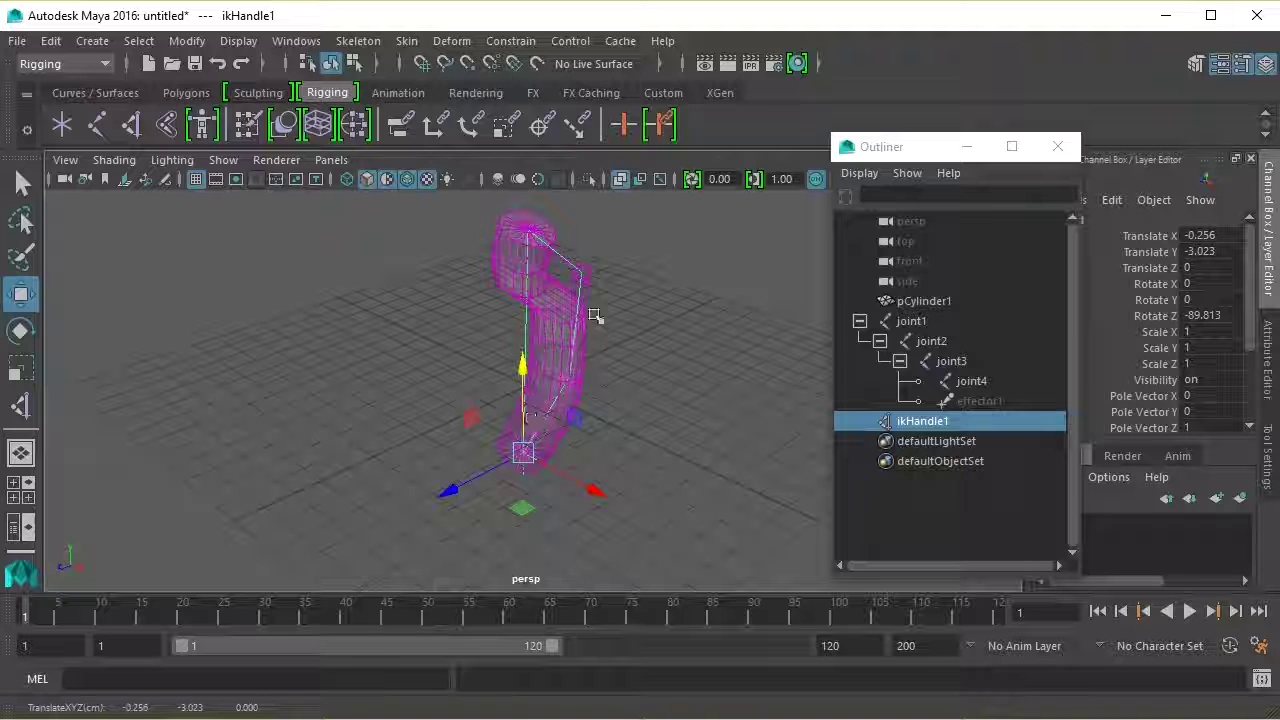
left_click(580, 273)
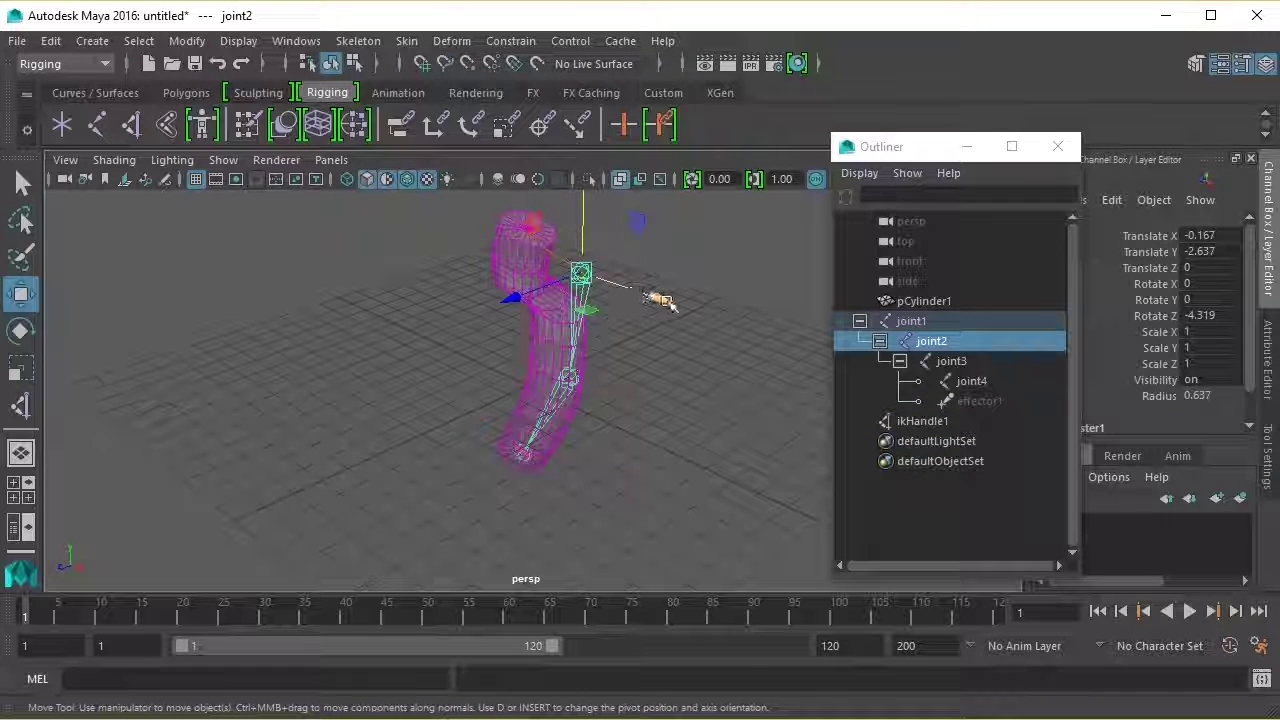
mouse_move(662, 302)
left_mouse_down()
mouse_move(582, 298)
mouse_move(592, 305)
left_mouse_up()
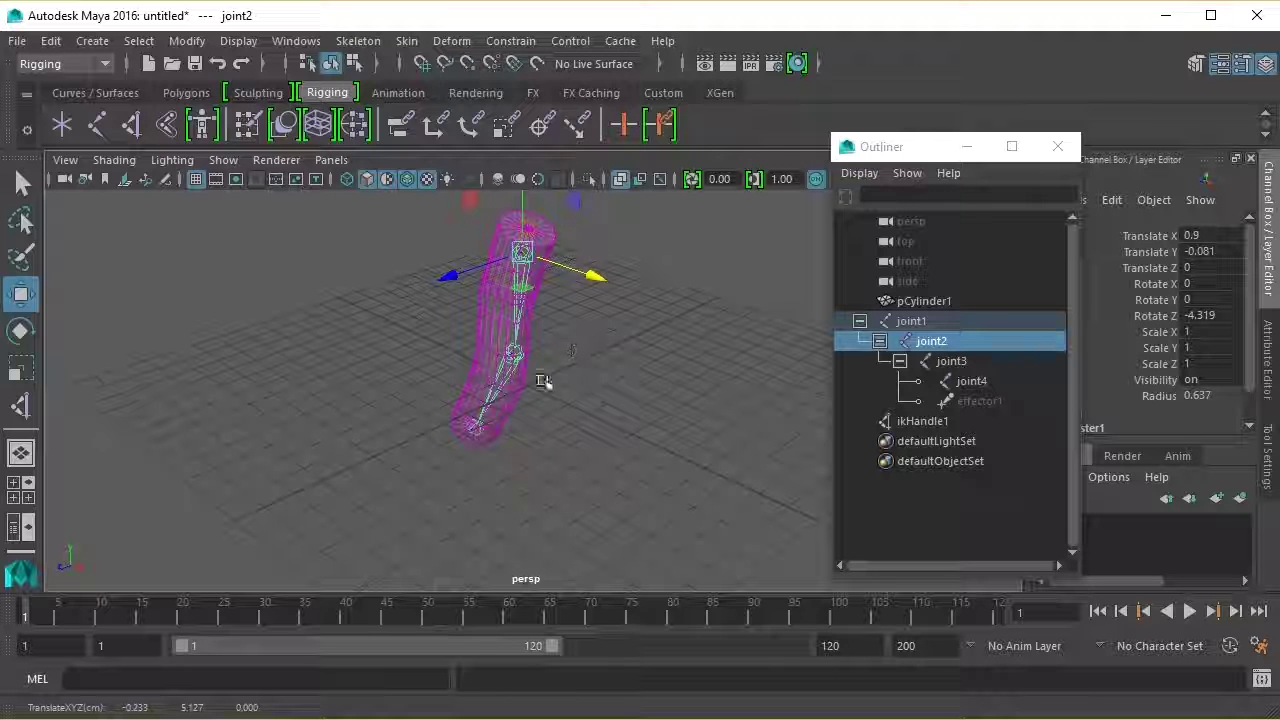
left_click(887, 421)
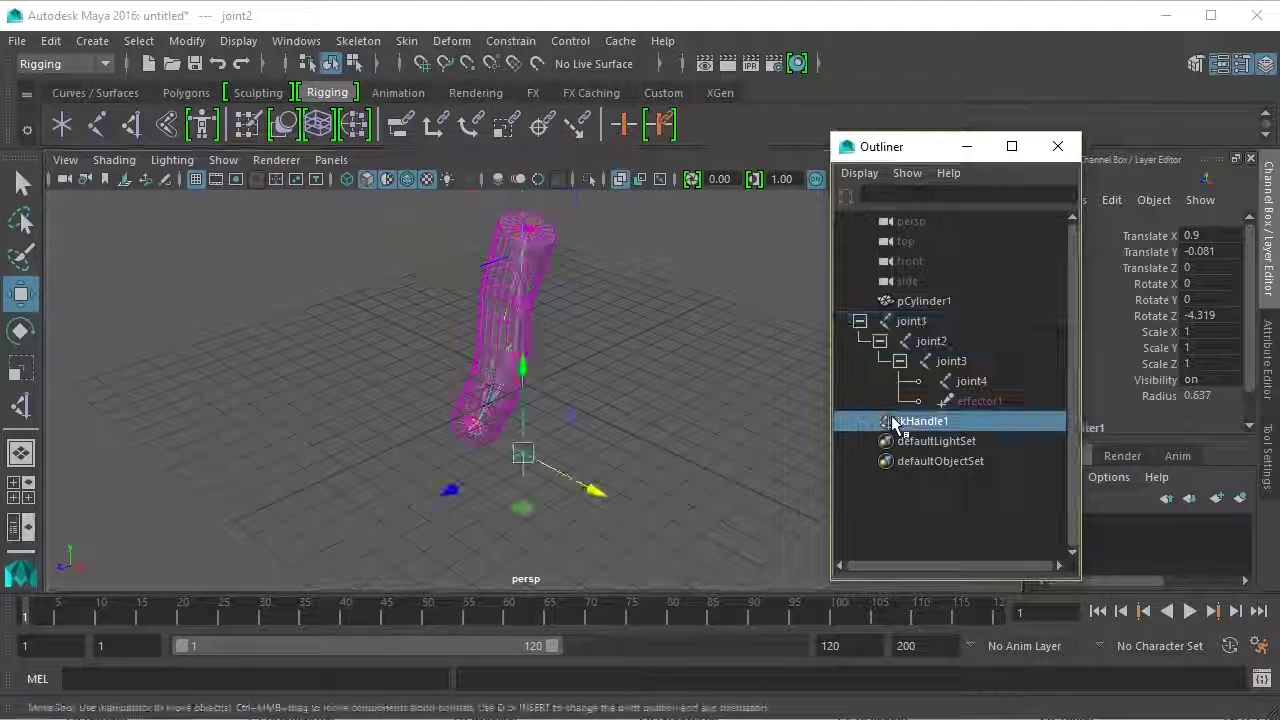
left_click_drag(522, 455, 528, 390)
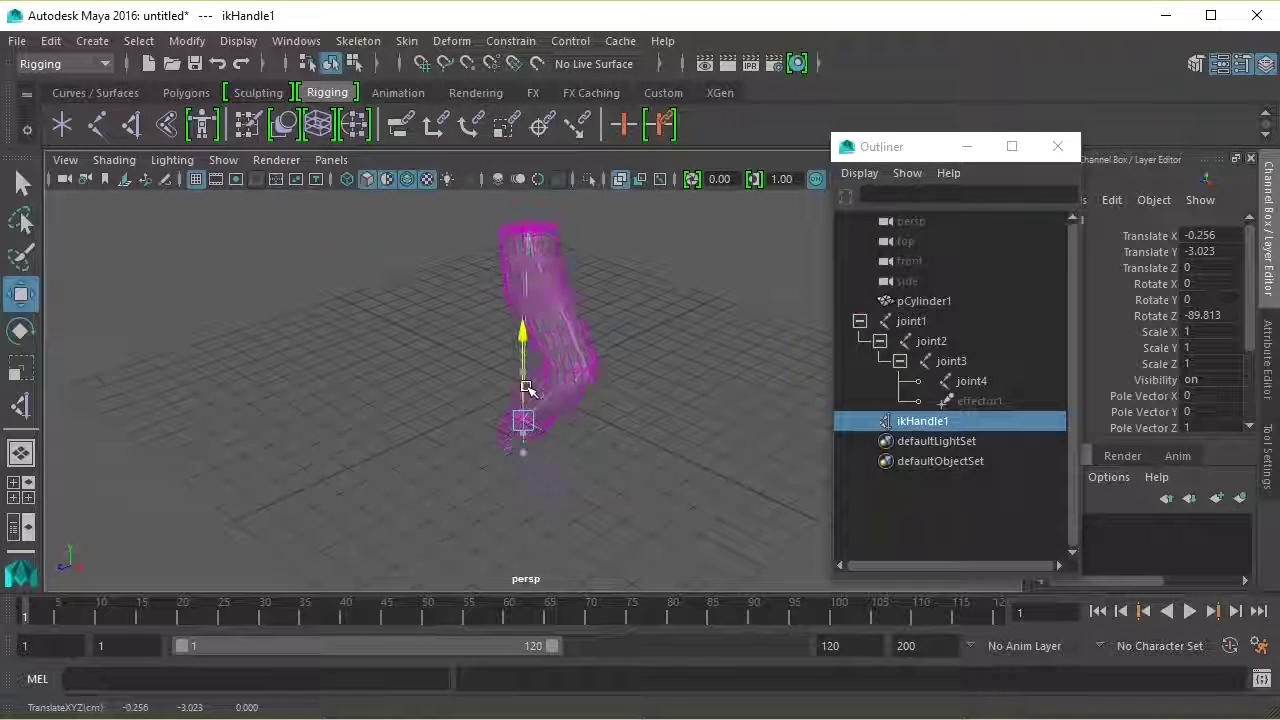